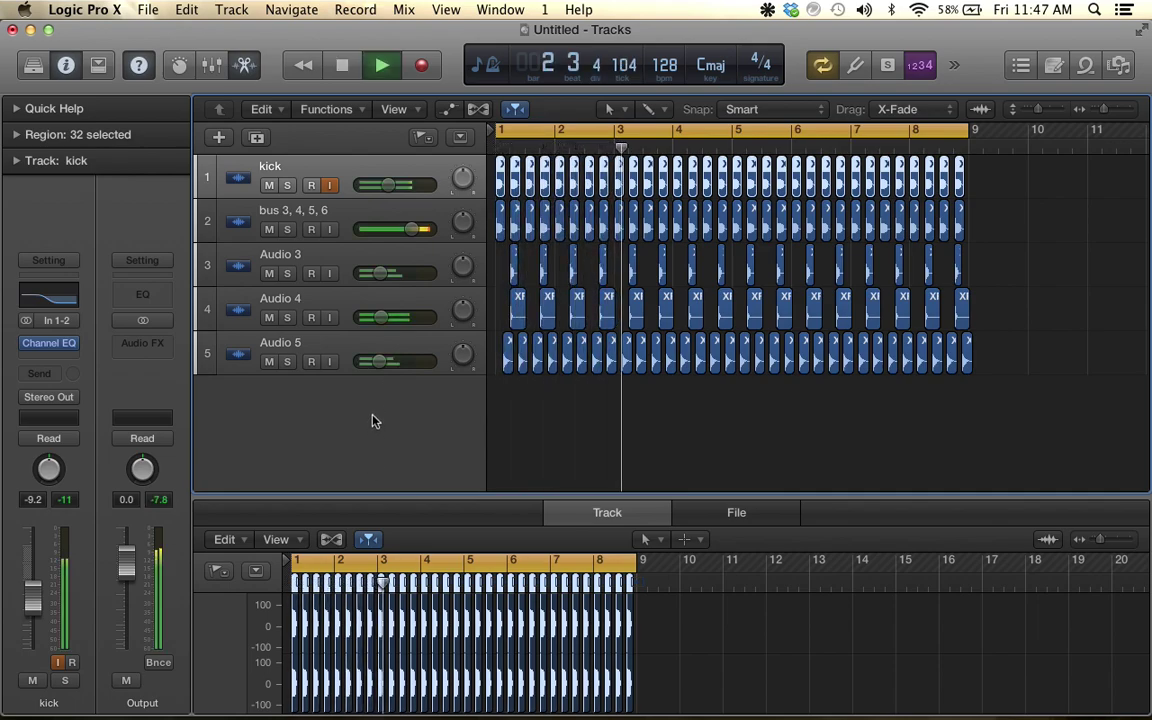
Stop playback, add a new software instrument track, and move it above the kick track
key(space)
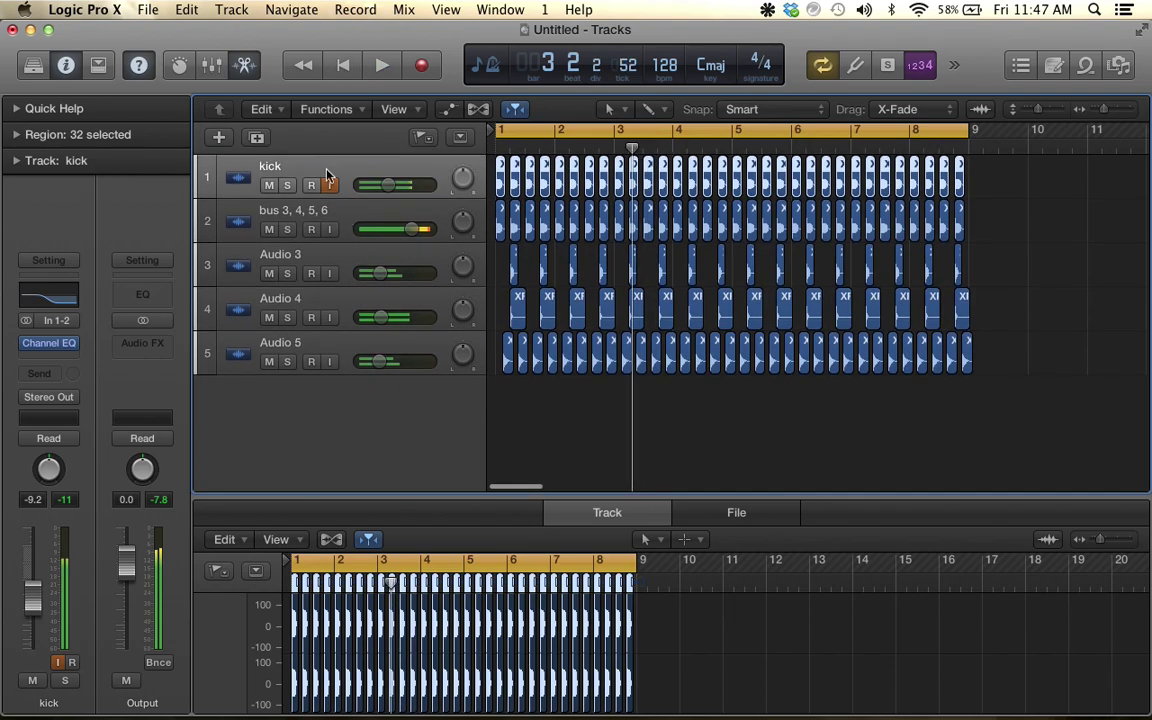
click(231, 9)
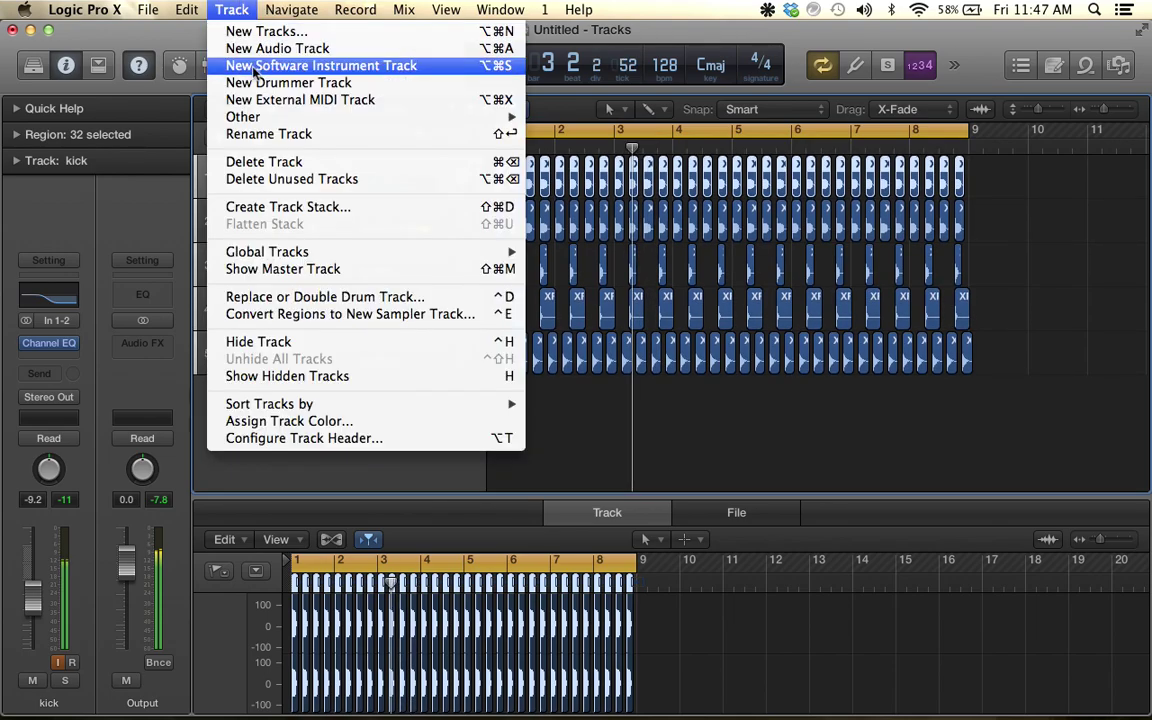
key(Escape)
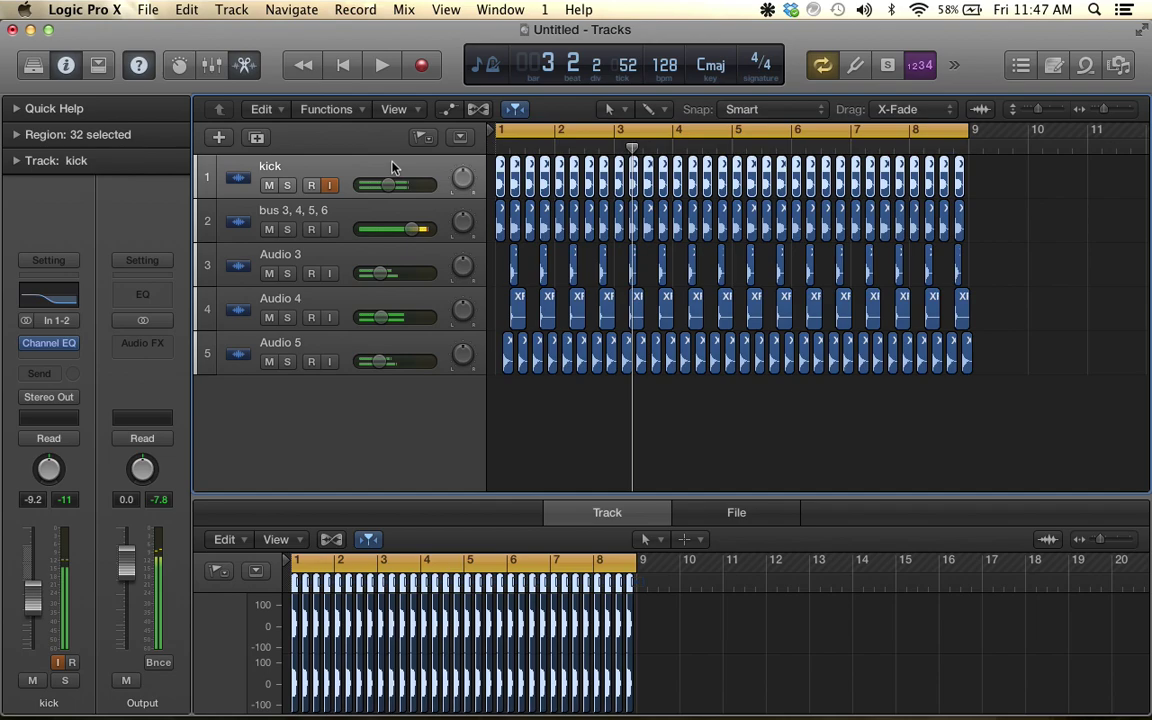
key(alt+super+s)
drag(377, 215, 377, 168)
Rename the new software instrument track as chords
double_click(351, 167)
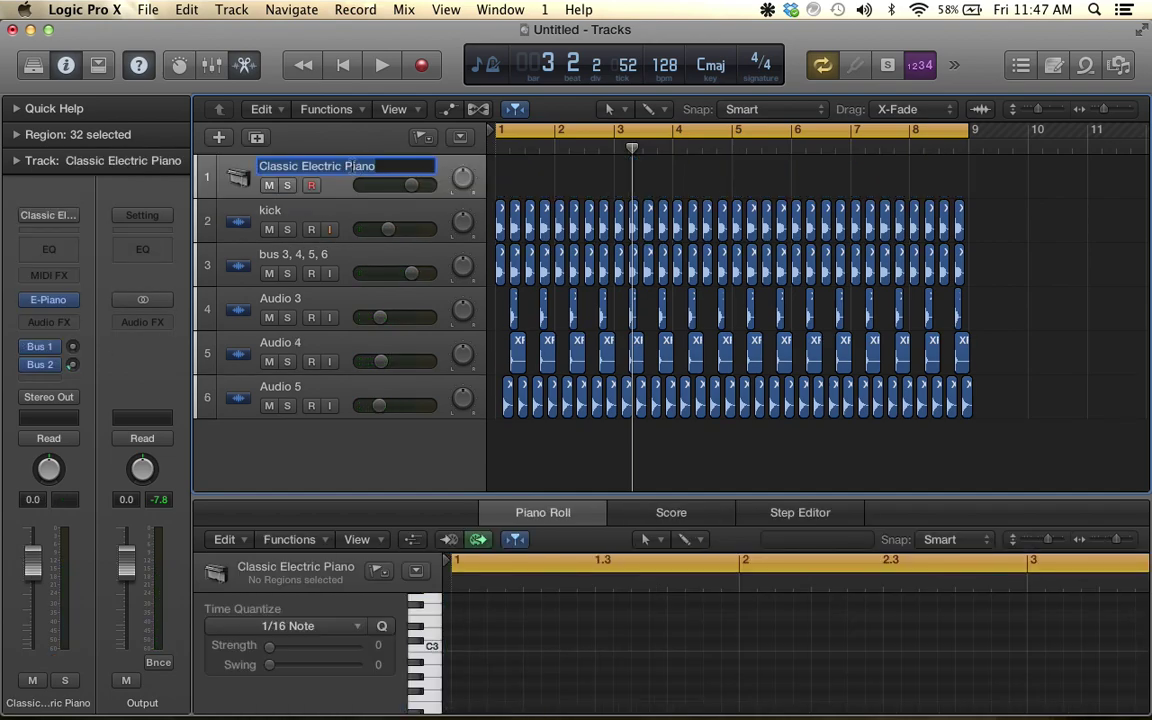
text(chords)
key(Return)
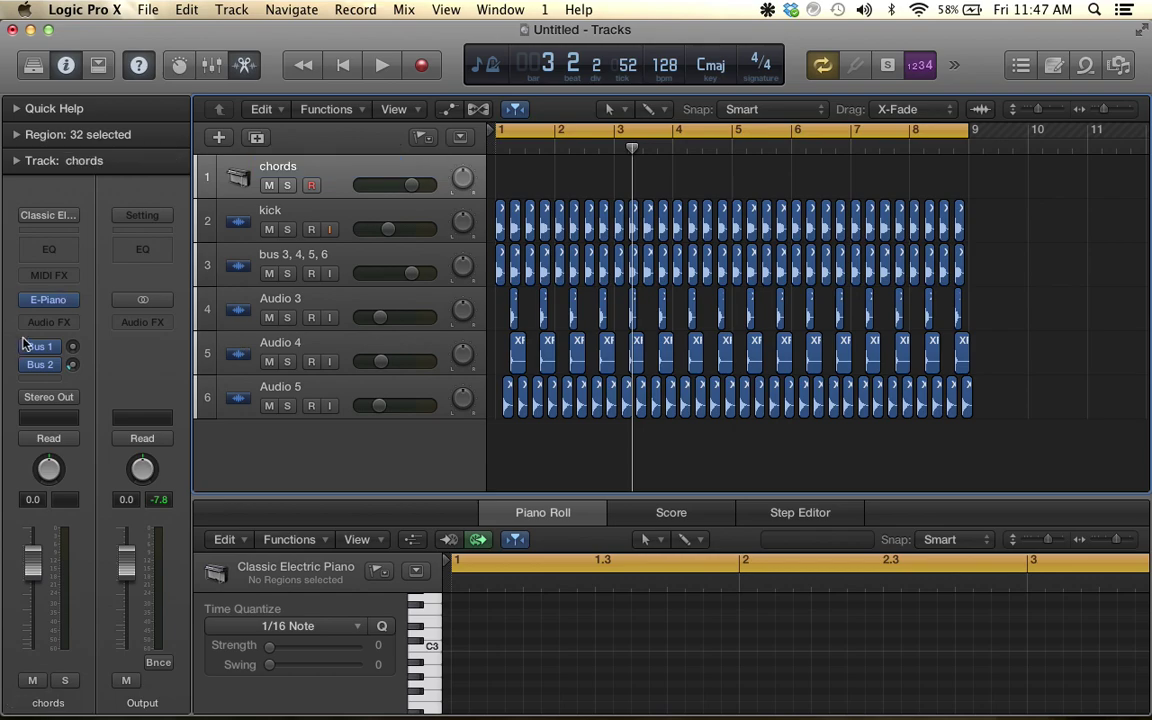
Replace the electric piano on the chords track with the stereo ES2 (Synthesizer 2) instrument
click(76, 302)
mouse_move(75, 445)
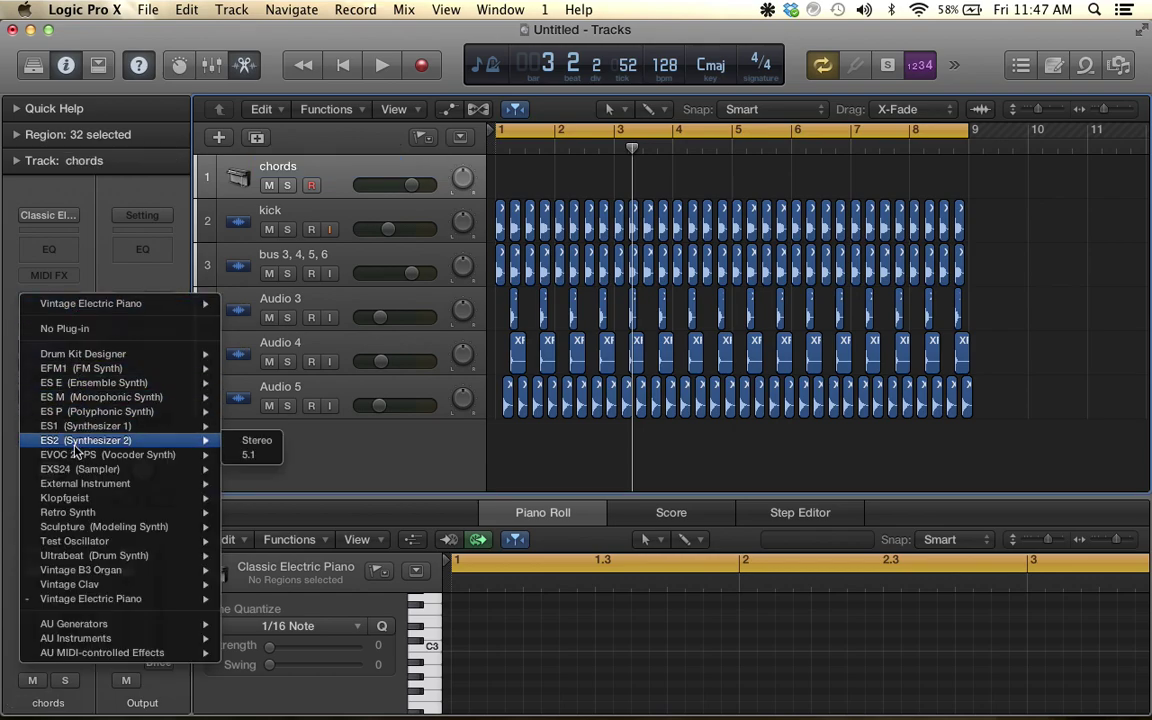
click(256, 441)
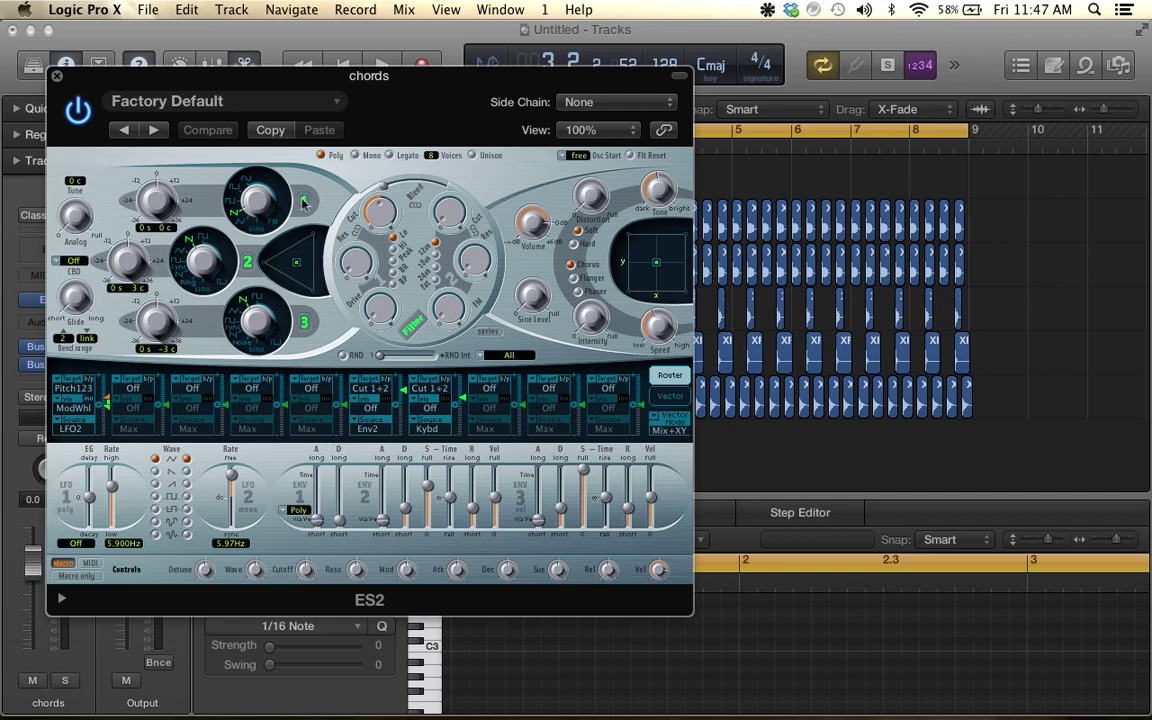
Load the Techno Chords preset from the Synth Chords category into ES2 and close the plug-in window
click(270, 100)
mouse_move(214, 488)
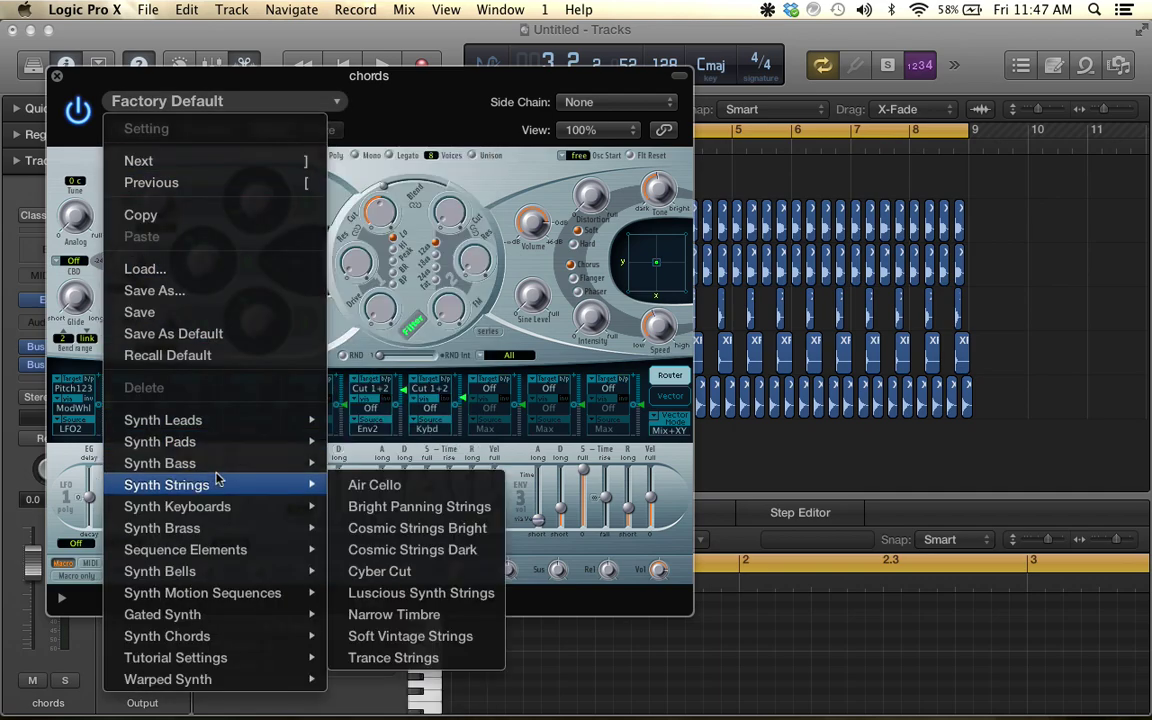
mouse_move(220, 660)
mouse_move(303, 637)
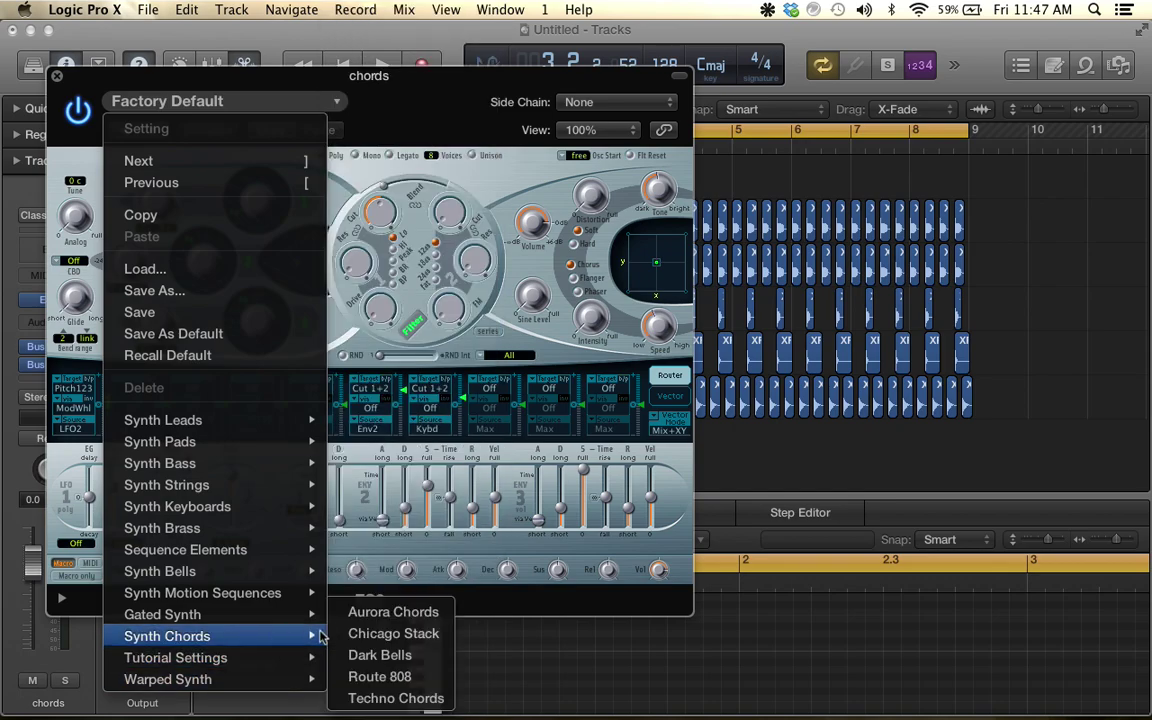
click(378, 698)
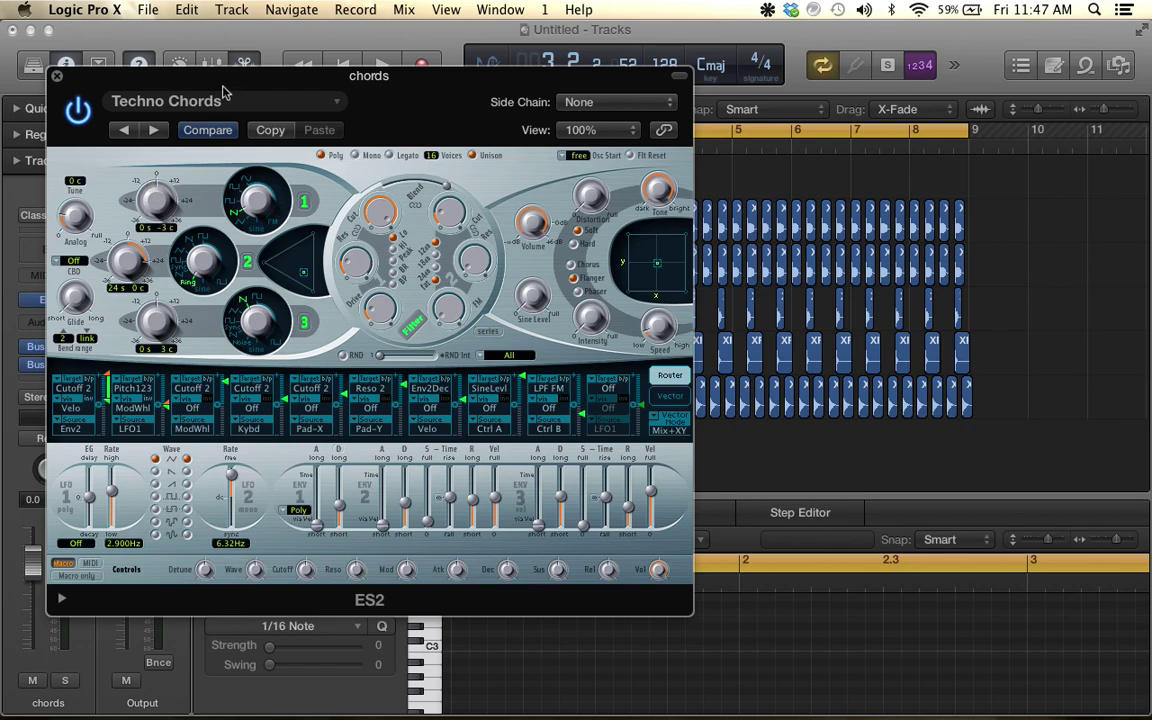
click(58, 77)
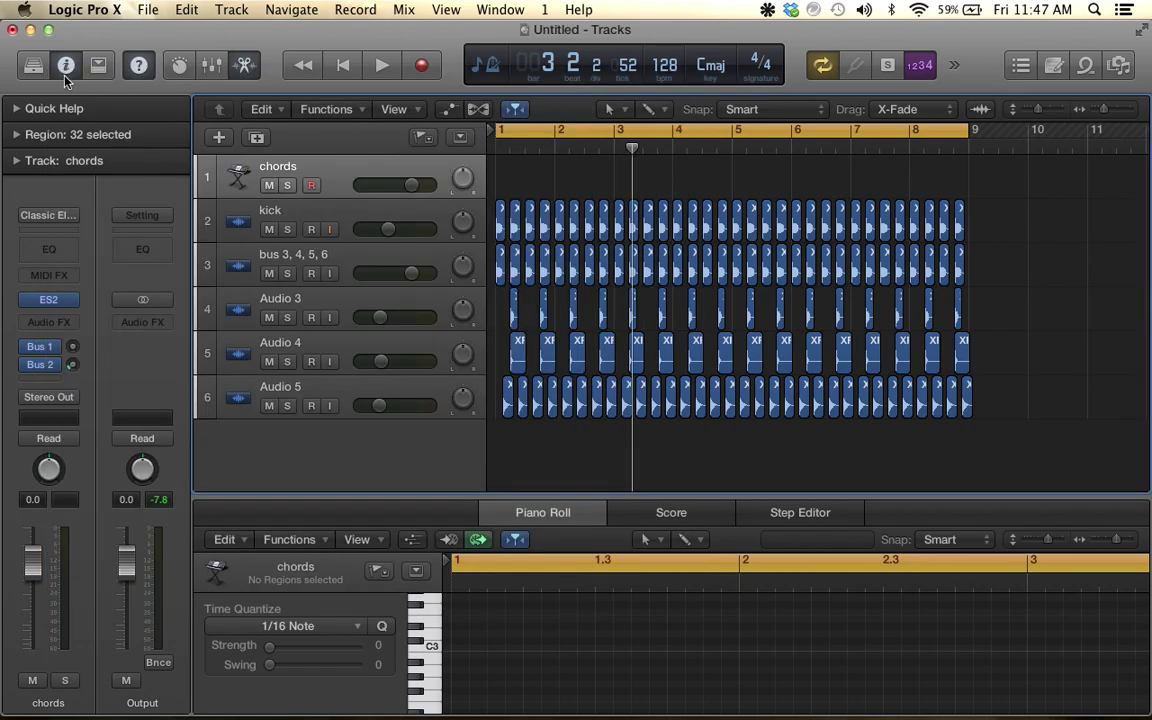
Create an empty MIDI region on the chords track and extend it from bar 1 to bar 9
click(518, 178)
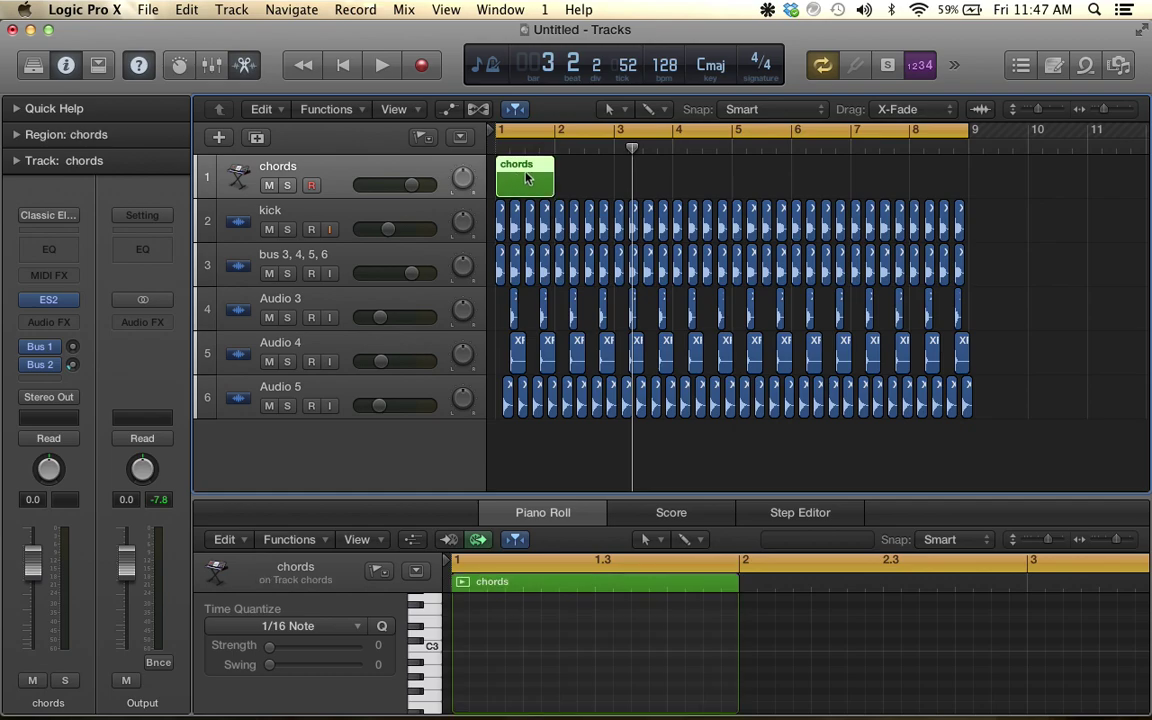
drag(549, 184, 965, 182)
Enlarge the Piano Roll editor and audition a pitch below C3 against the drum loop
key(space)
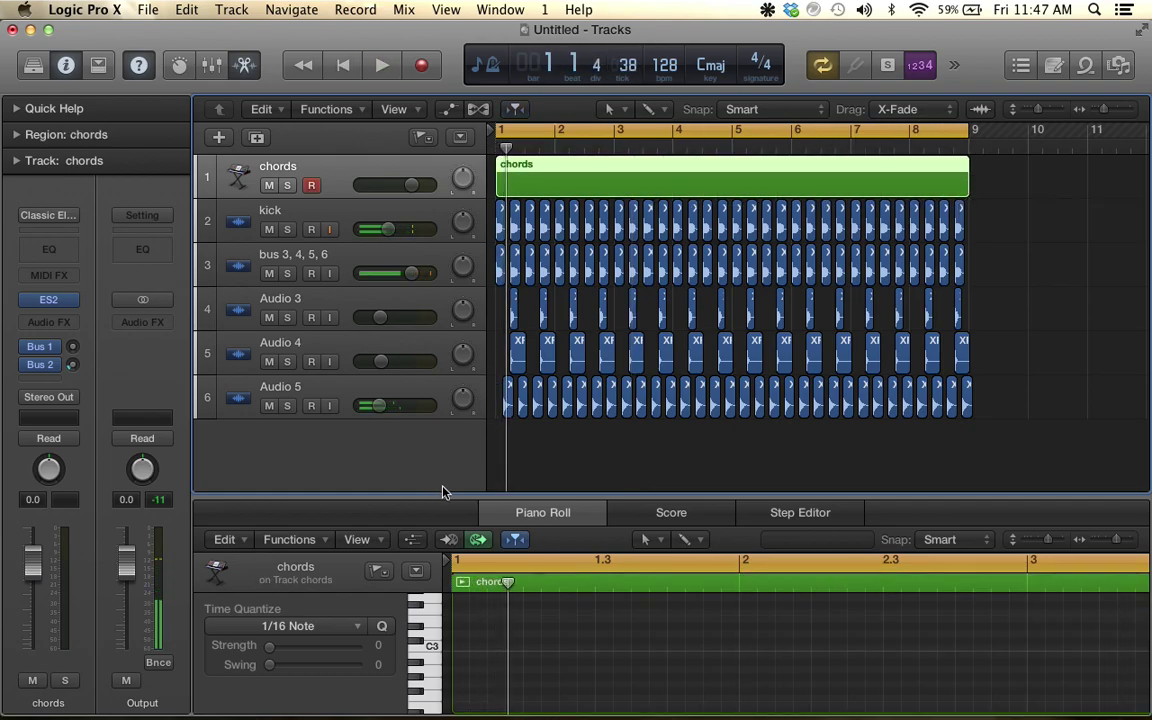
drag(440, 497, 450, 382)
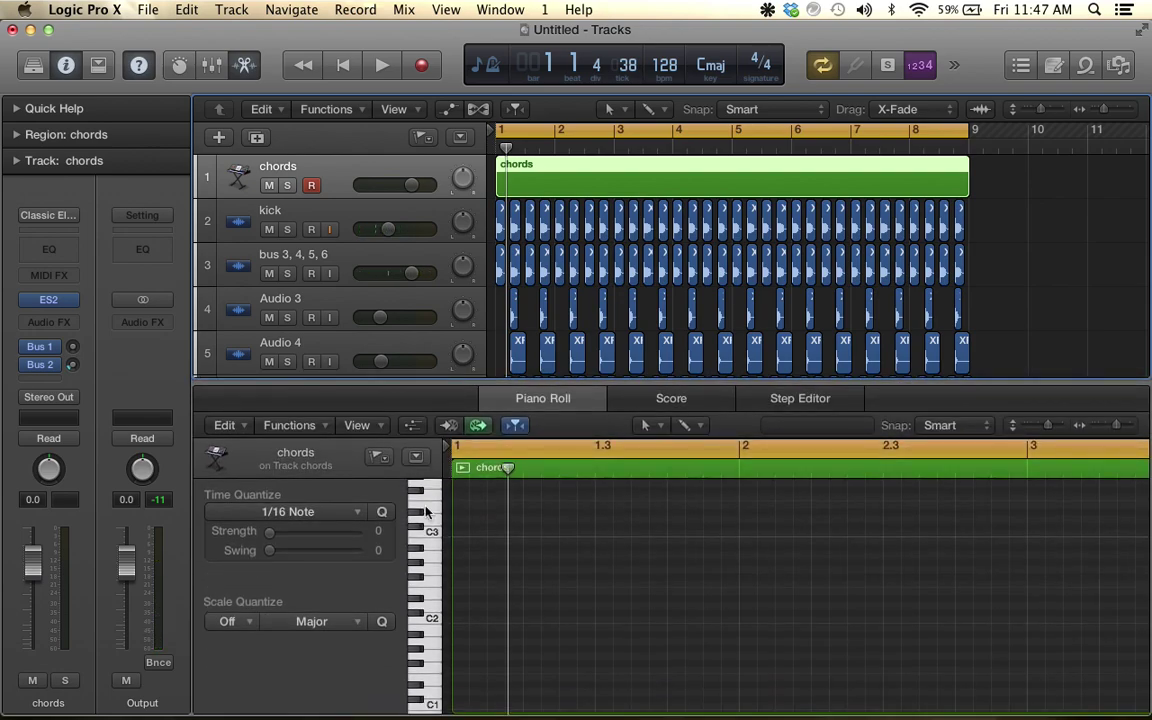
click(418, 567)
key(space)
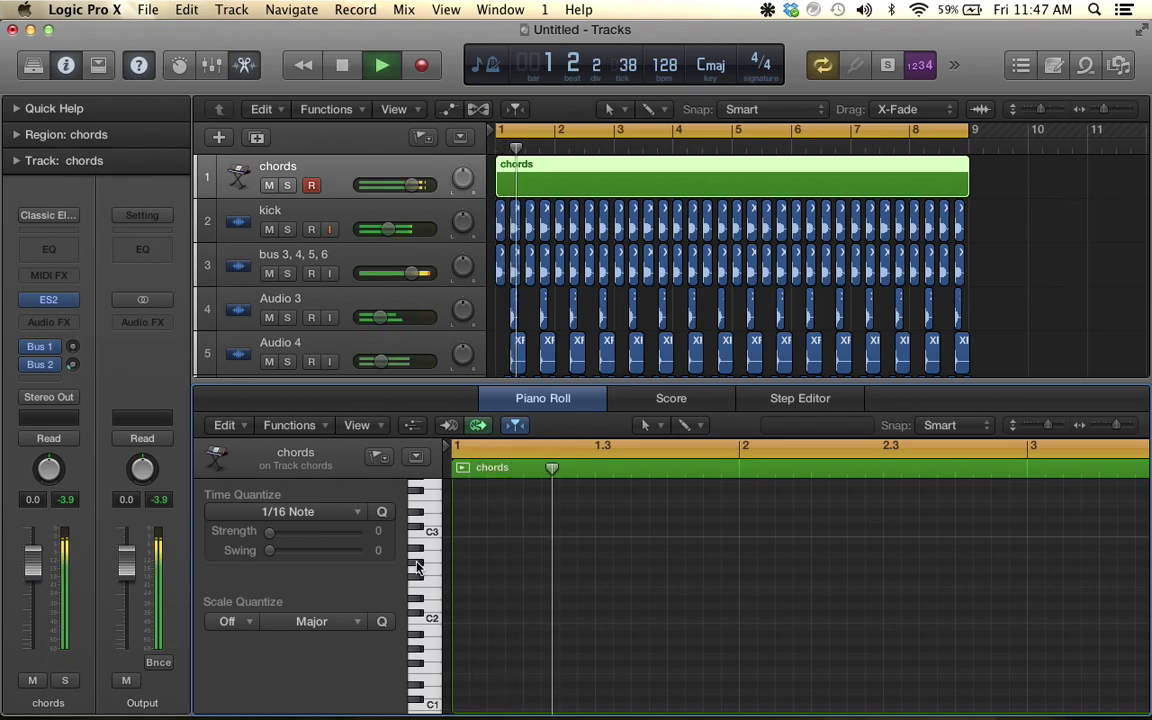
key(space)
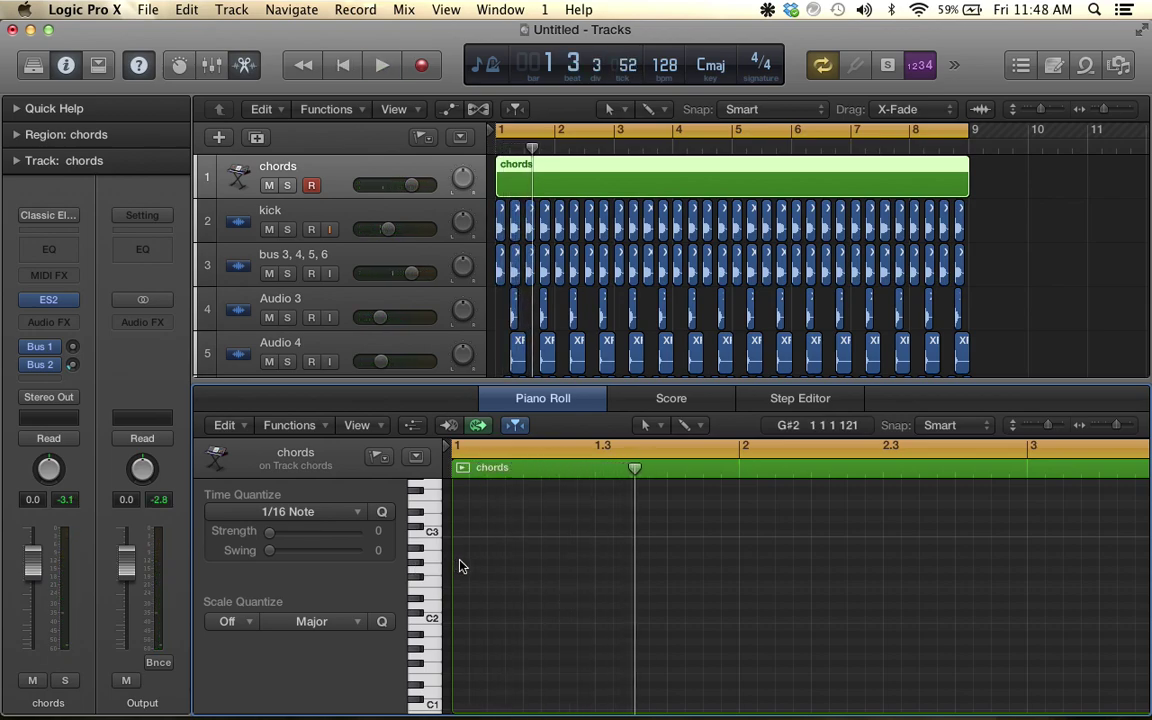
Add a G#2 note at the start of bar 1, shorten it to an eighth note, and play it back
super+click(459, 564)
drag(517, 566, 489, 568)
key(space)
key(space)
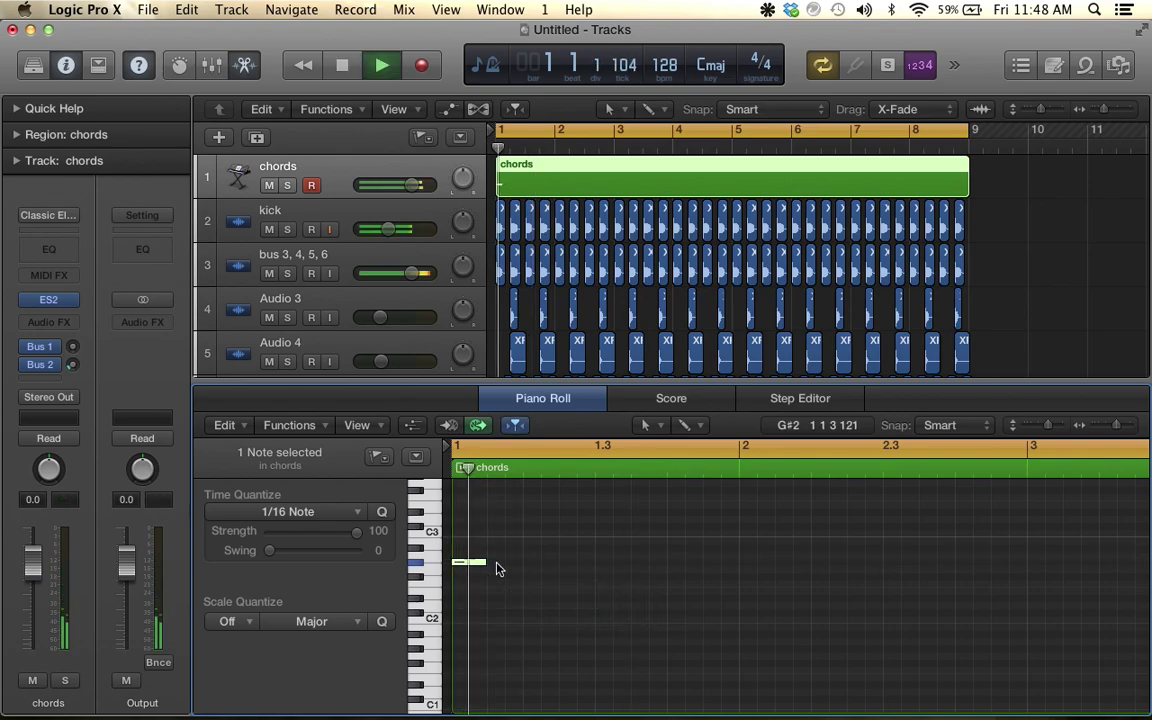
Repeat the G#2 eighth note until four notes fill the first half of bar 1
key(space)
key(space)
drag(463, 551, 686, 667)
key(super+r)
click(672, 287)
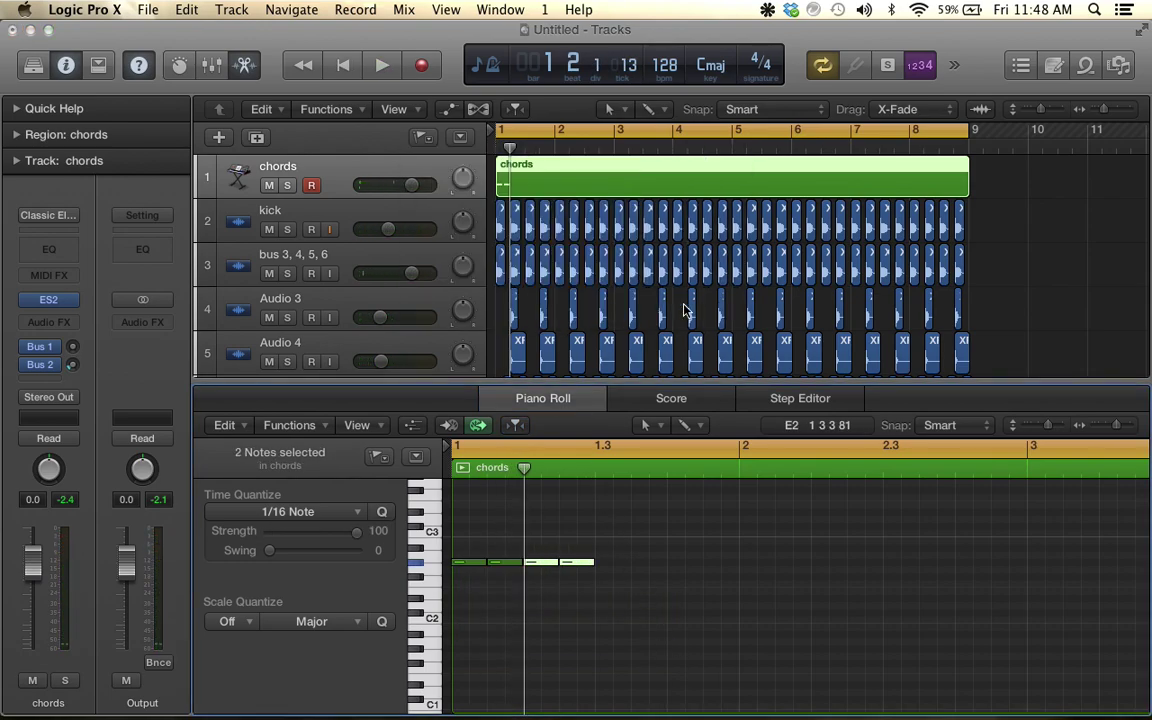
Solo the chords track and repeat the four G#2 notes twice as copies, filling up to beat 3 of bar 2
click(287, 185)
key(space)
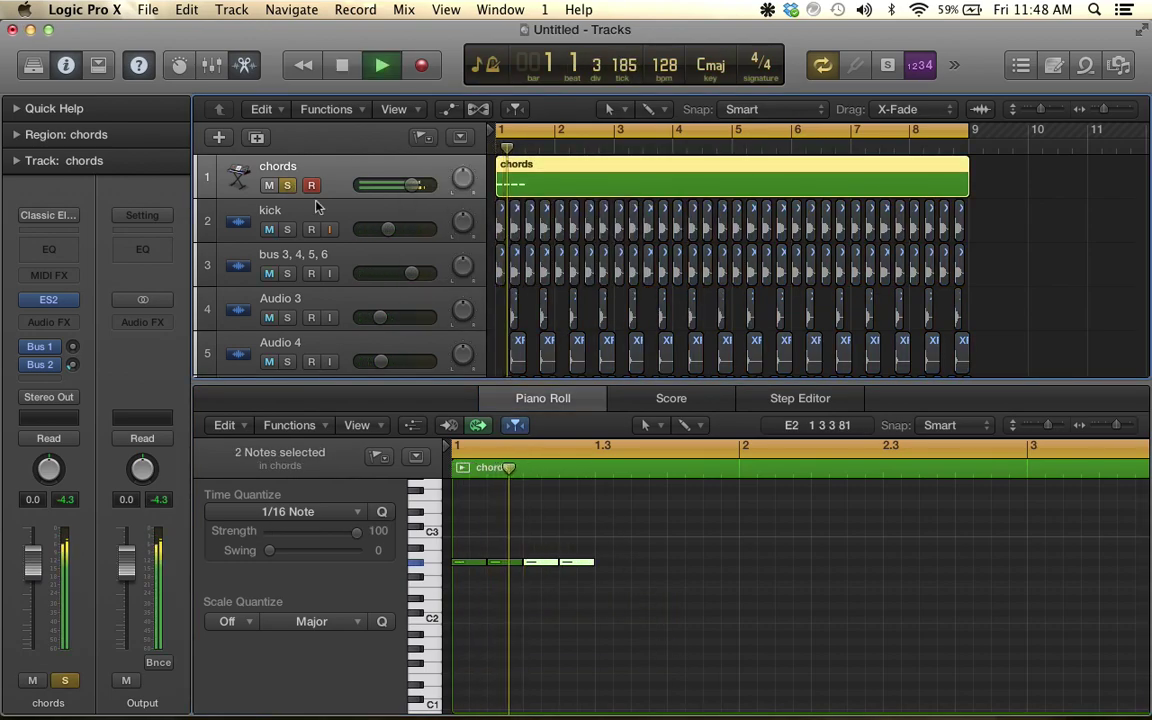
drag(476, 538, 764, 648)
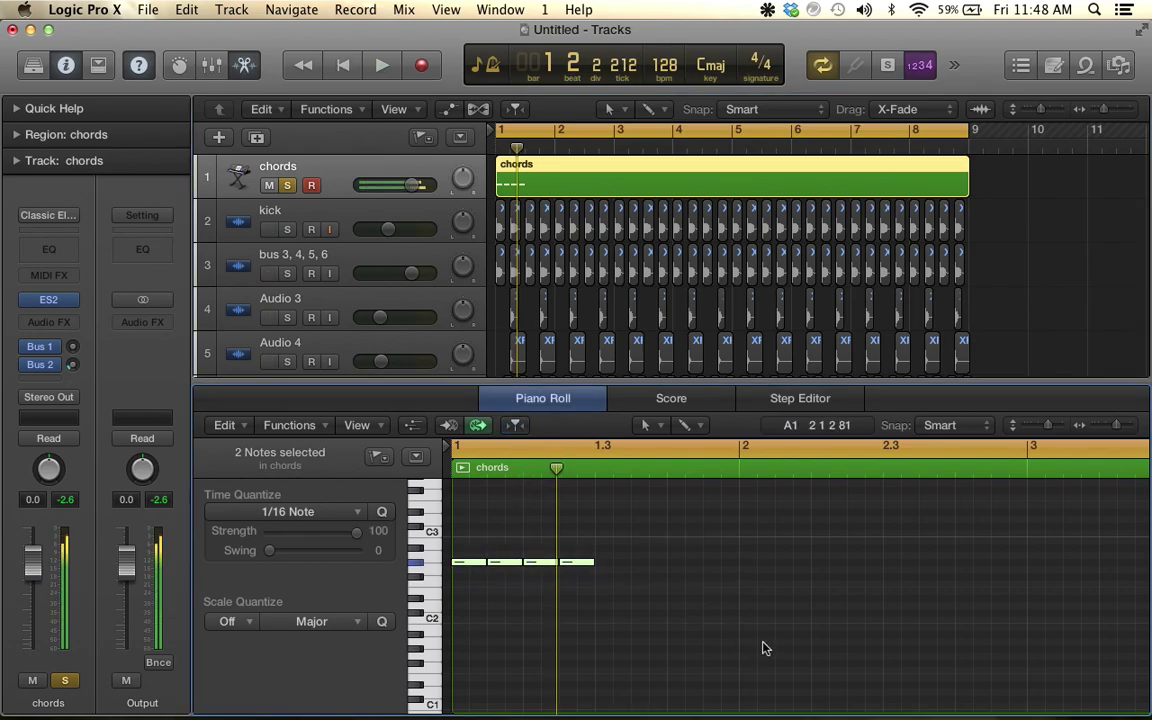
key(super+r)
click(677, 302)
key(super+r)
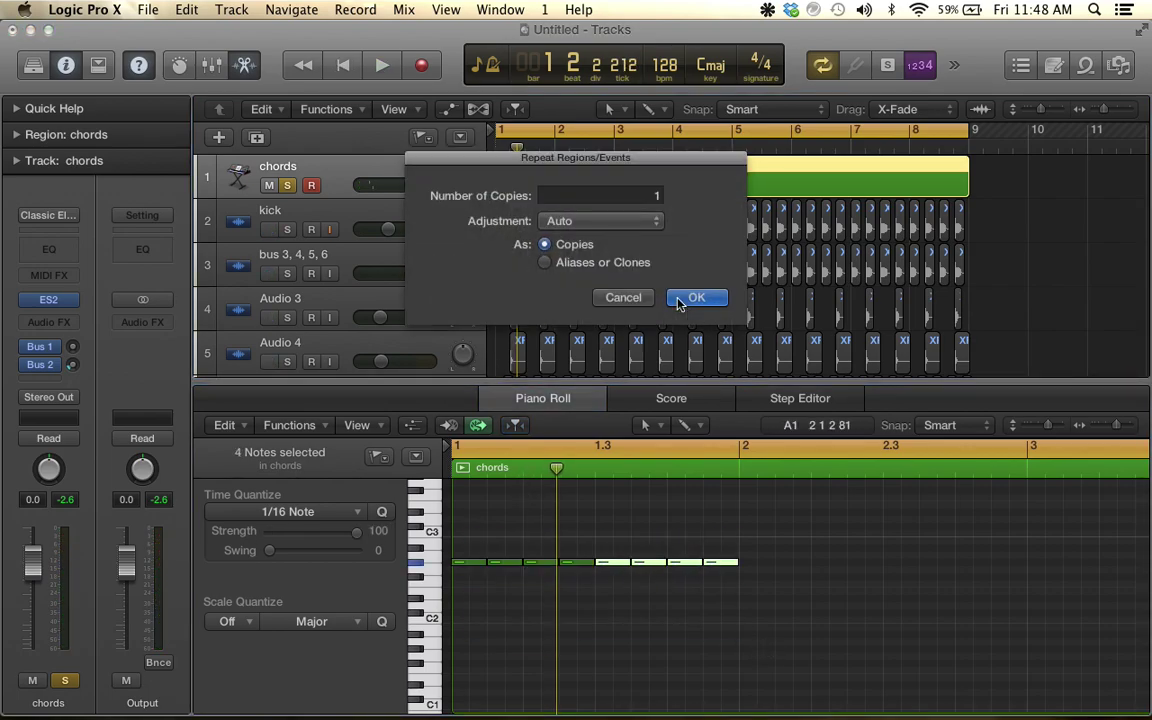
click(686, 297)
key(space)
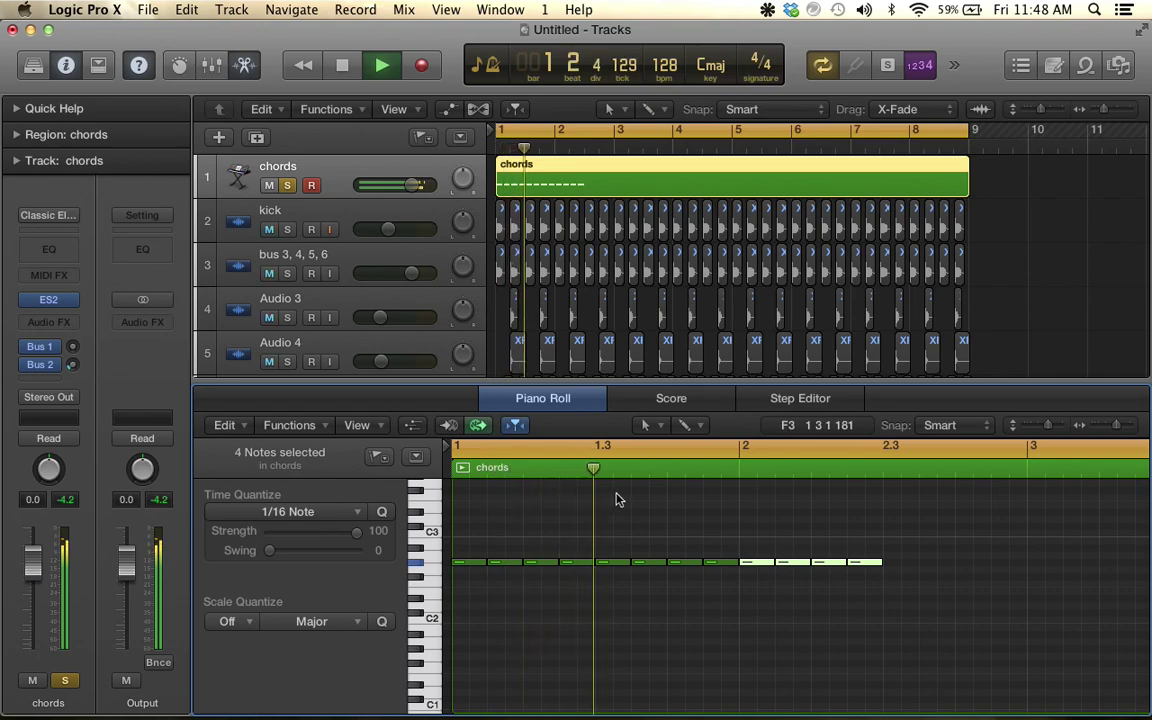
Lower the last five G#2 notes to F#2, keeping their timing, and play the pattern back
drag(704, 535, 940, 624)
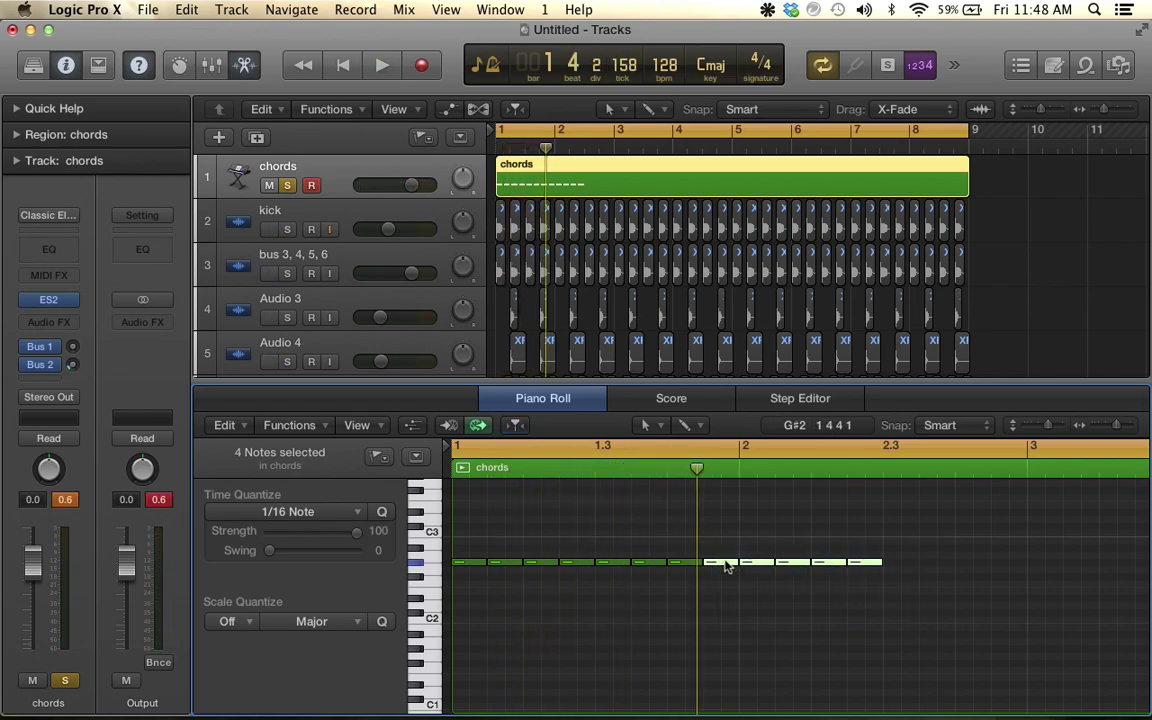
drag(726, 566, 731, 578)
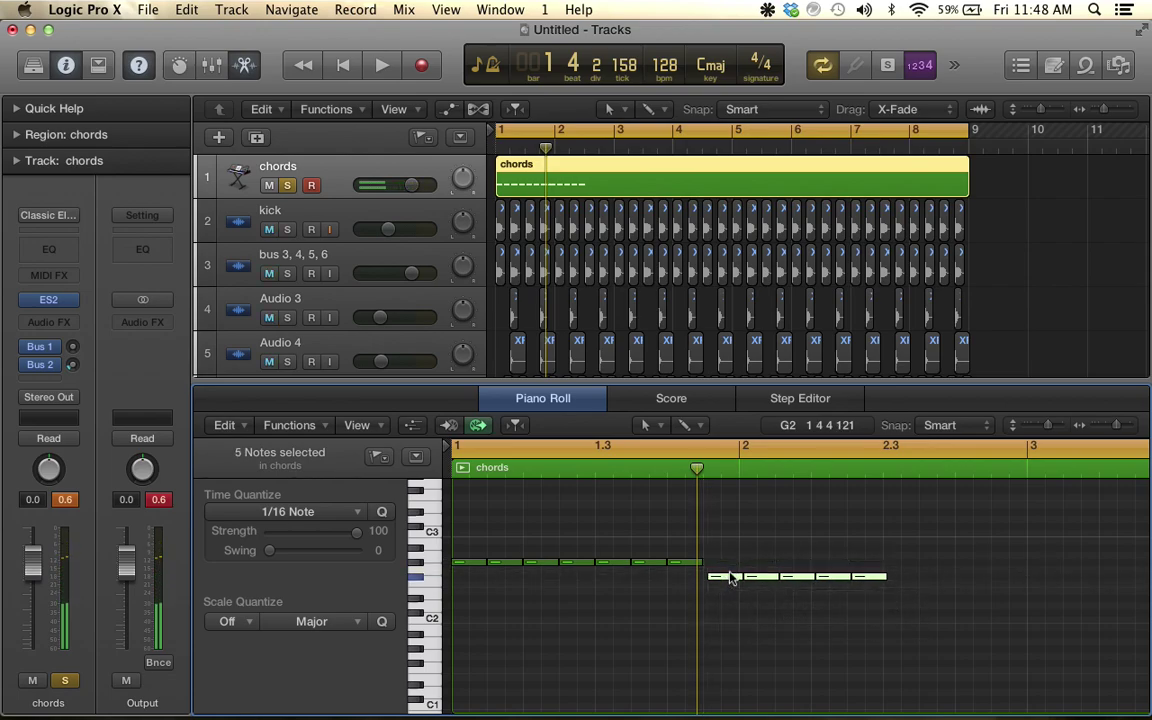
key(space)
scroll(725, 580, up, 2)
scroll(725, 580, right, 1)
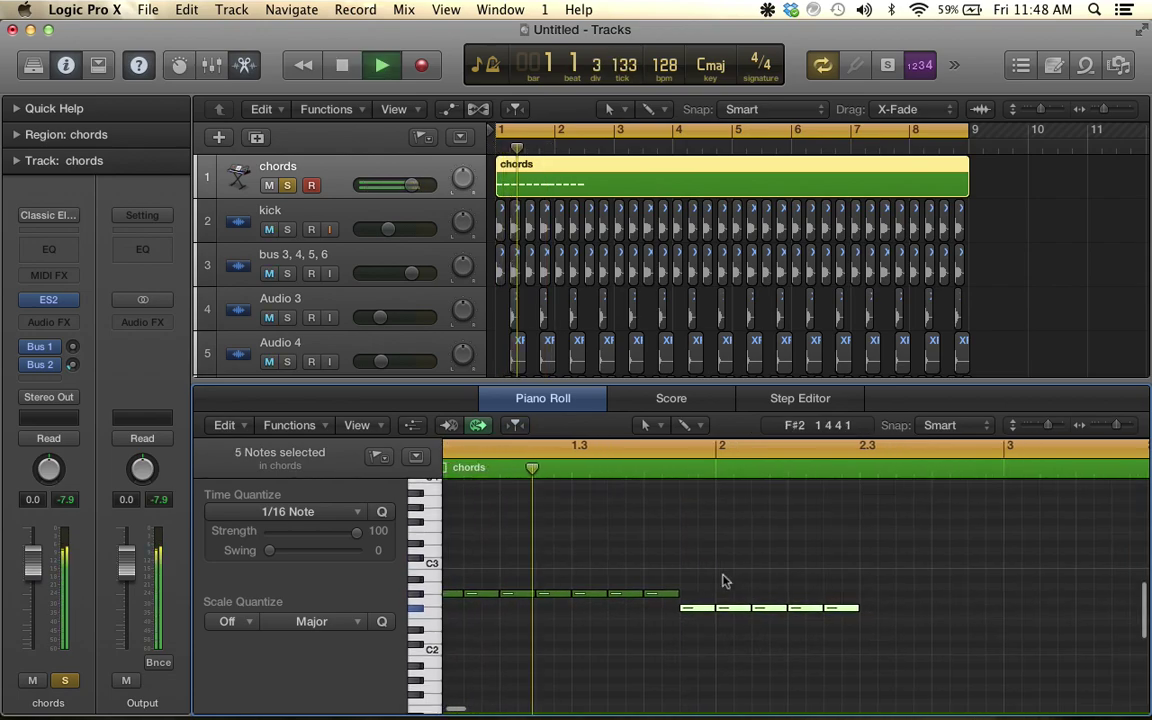
scroll(823, 617, right, 2)
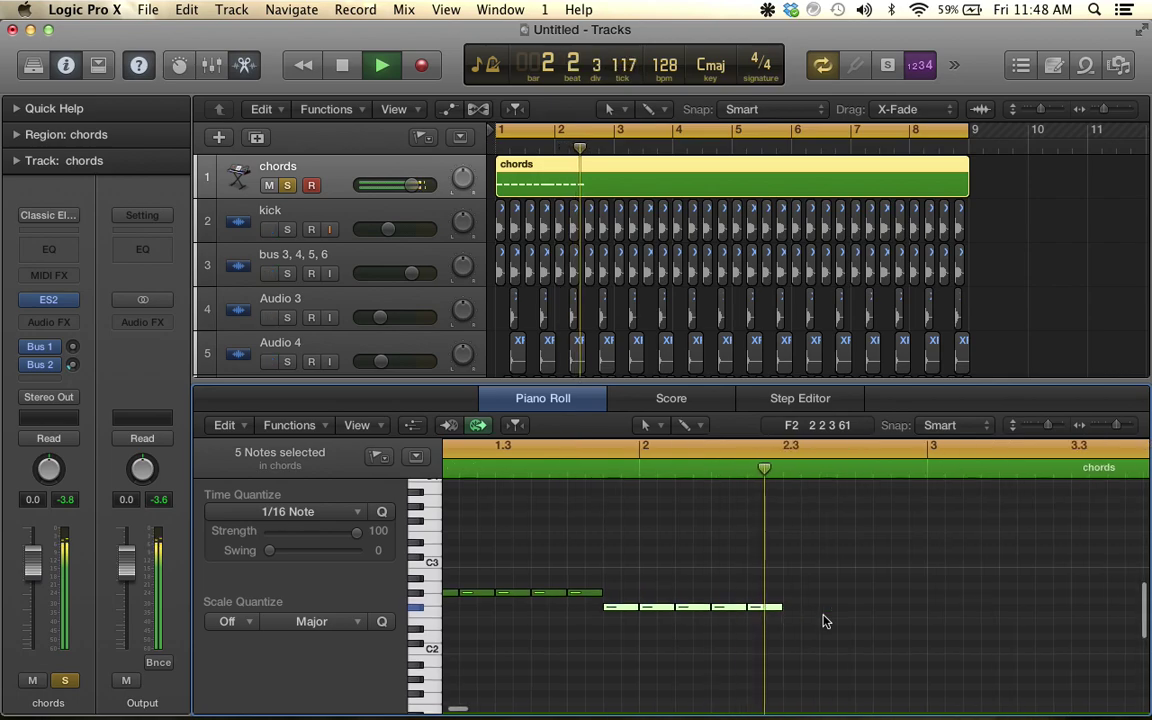
Repeat the five F#2 notes once as copies and listen to the extended pattern
key(space)
key(super+r)
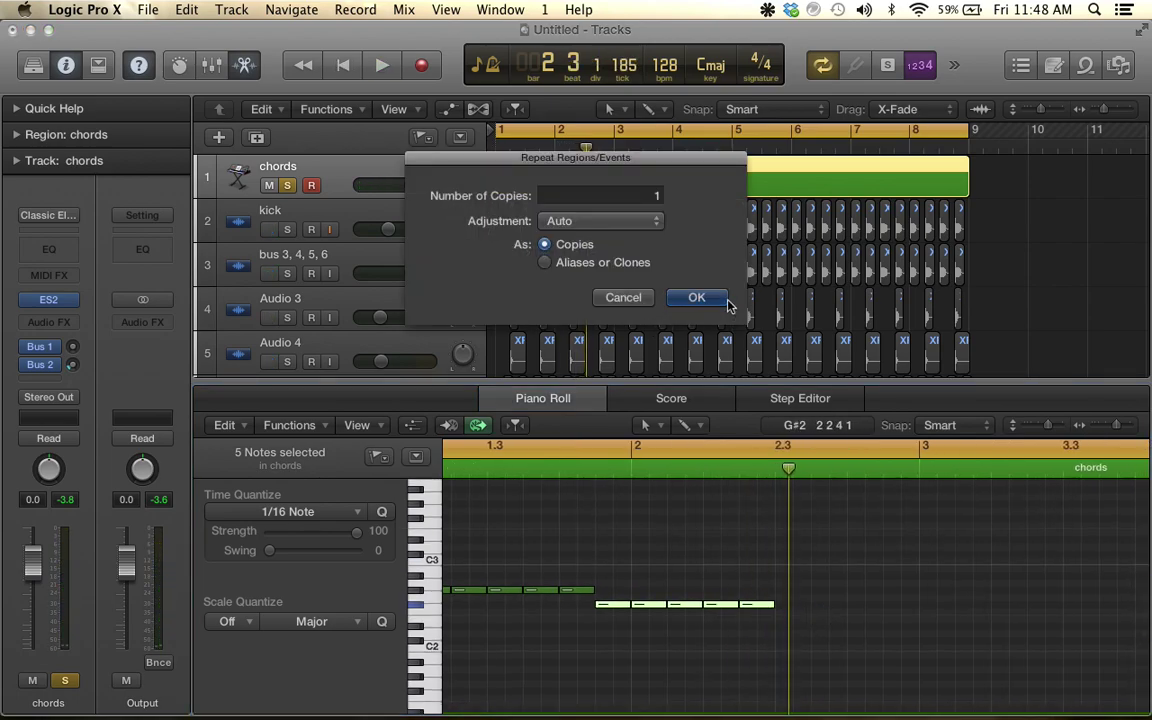
click(697, 298)
key(space)
scroll(904, 603, right, 3)
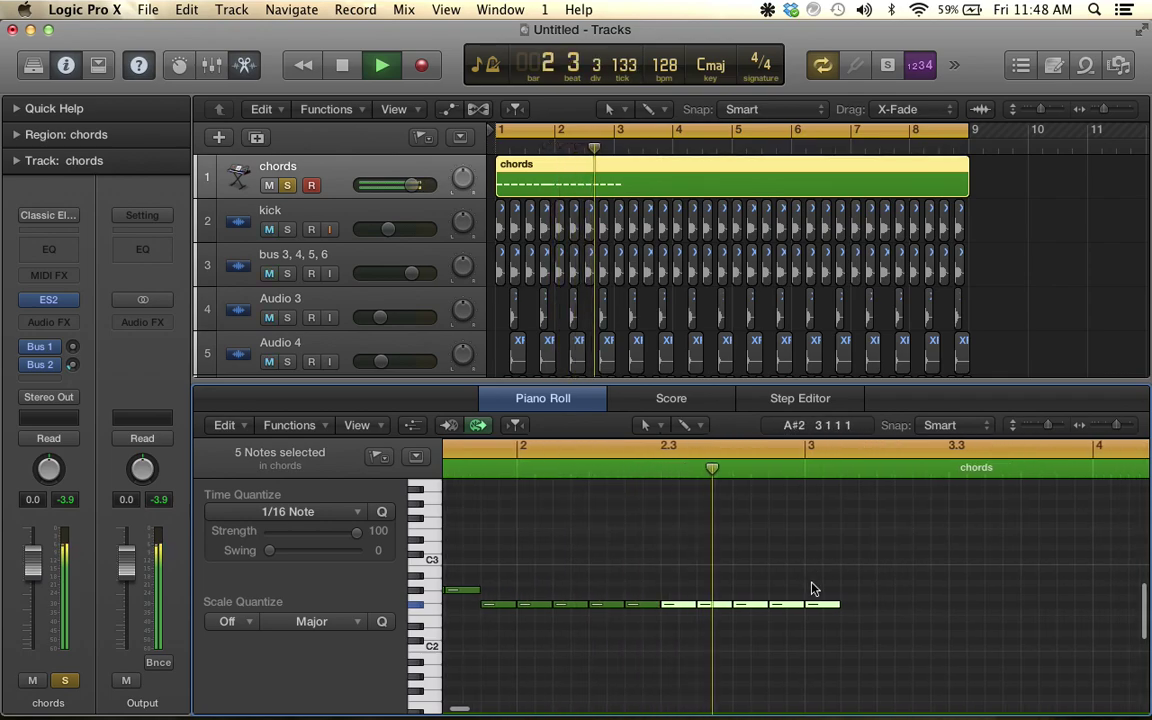
Lower the note at the start of bar 3 to F2 and repeat it once
key(space)
drag(816, 607, 815, 613)
scroll(817, 614, right, 1)
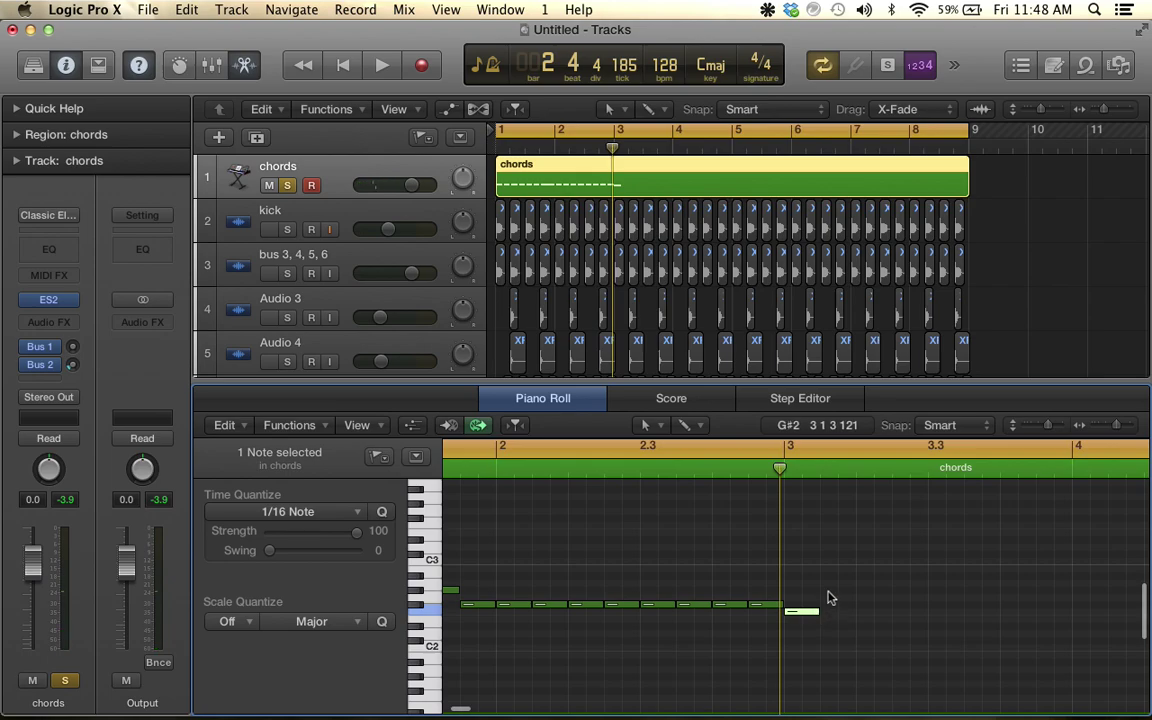
key(super+r)
key(Return)
scroll(908, 590, right, 1)
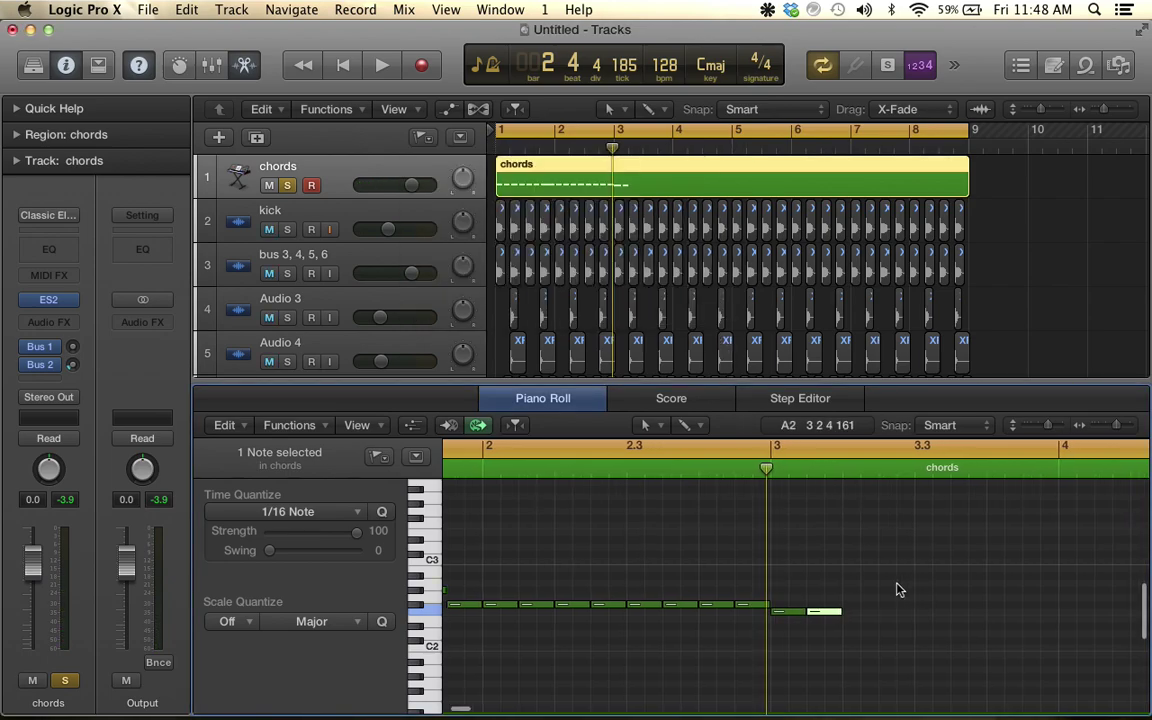
Repeat the pair of F2 notes three times to fill bar 3, and play the pattern
drag(782, 597, 926, 664)
key(super+r)
click(709, 301)
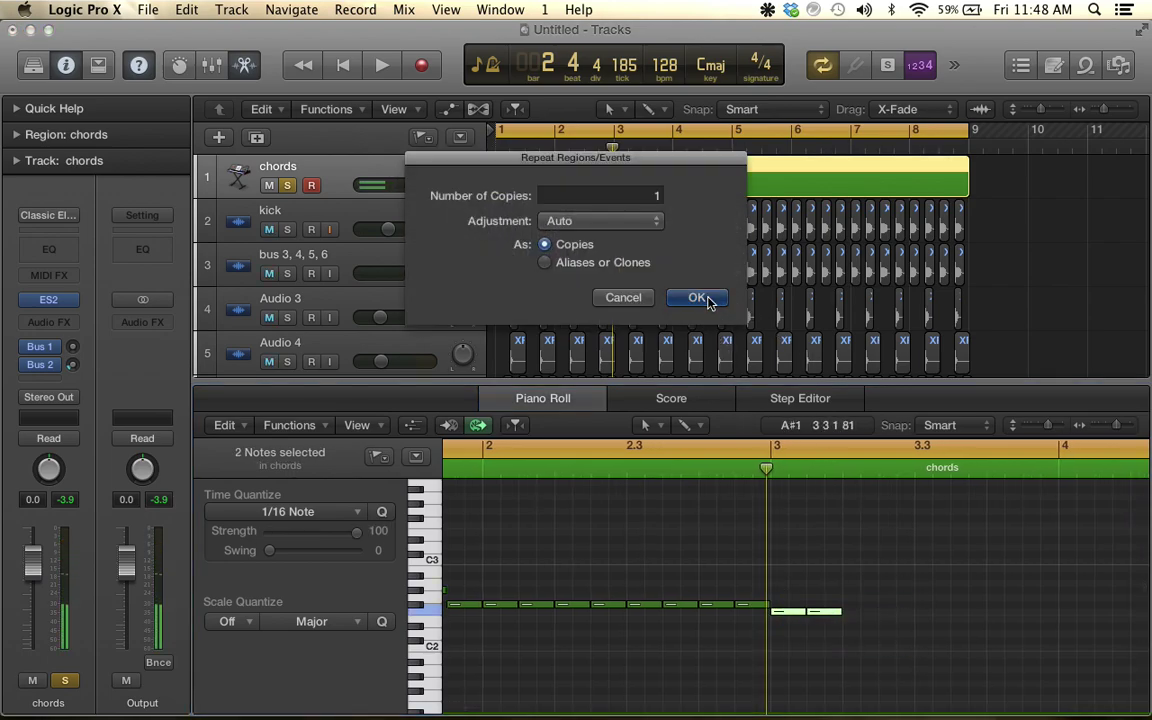
scroll(968, 603, right, 4)
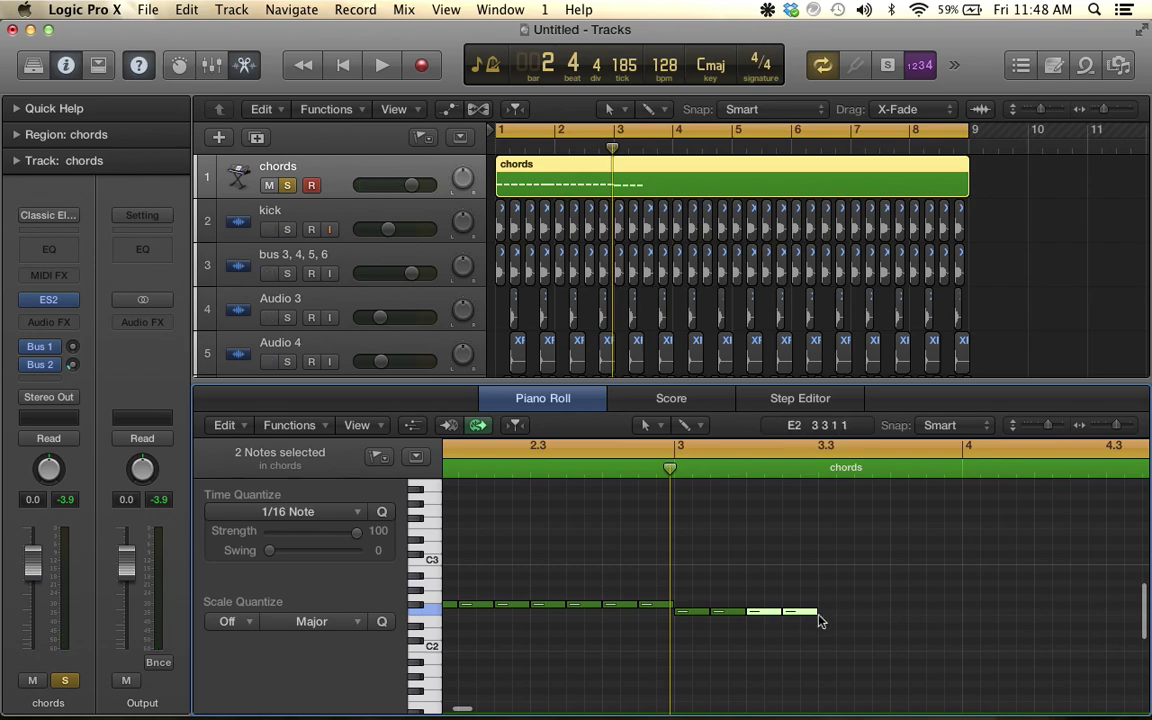
key(super+r)
click(697, 300)
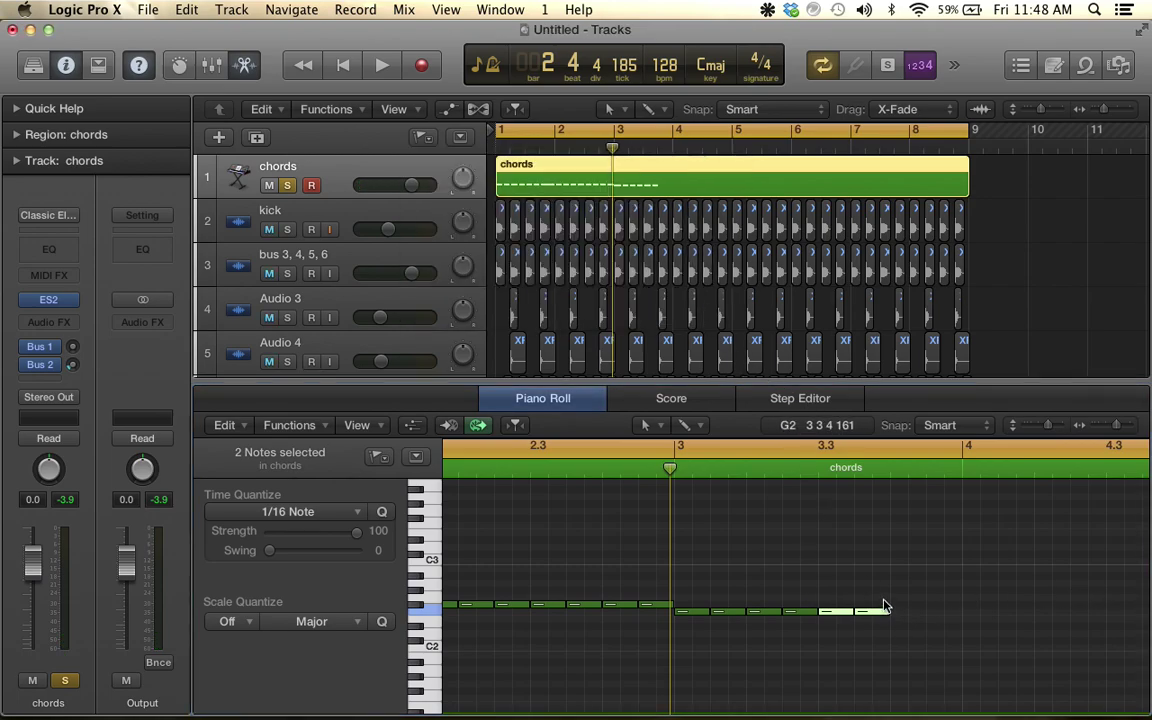
key(super+r)
click(697, 299)
key(space)
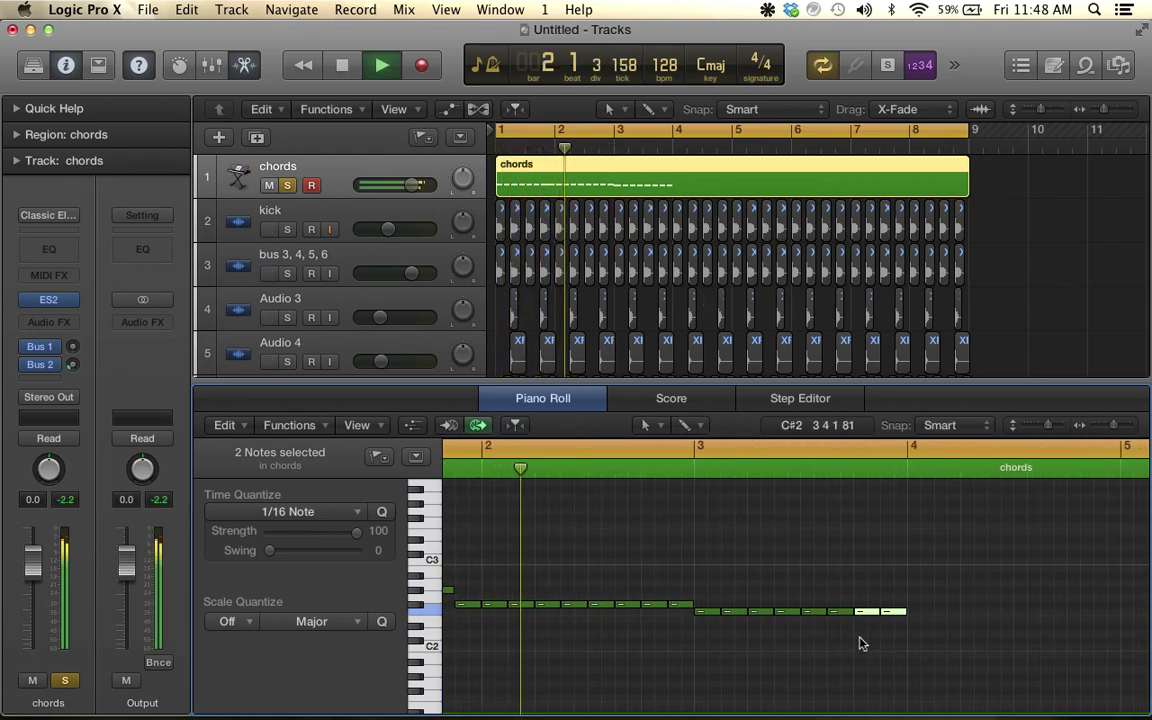
Stop playback and raise the eight F2 notes in bar 3 to C#3
key(space)
drag(697, 596, 900, 622)
scroll(814, 598, down, 1)
drag(707, 610, 707, 546)
Lower the last of the eight C#3 notes in bar 3 to B2, keeping its timing
drag(865, 519, 896, 590)
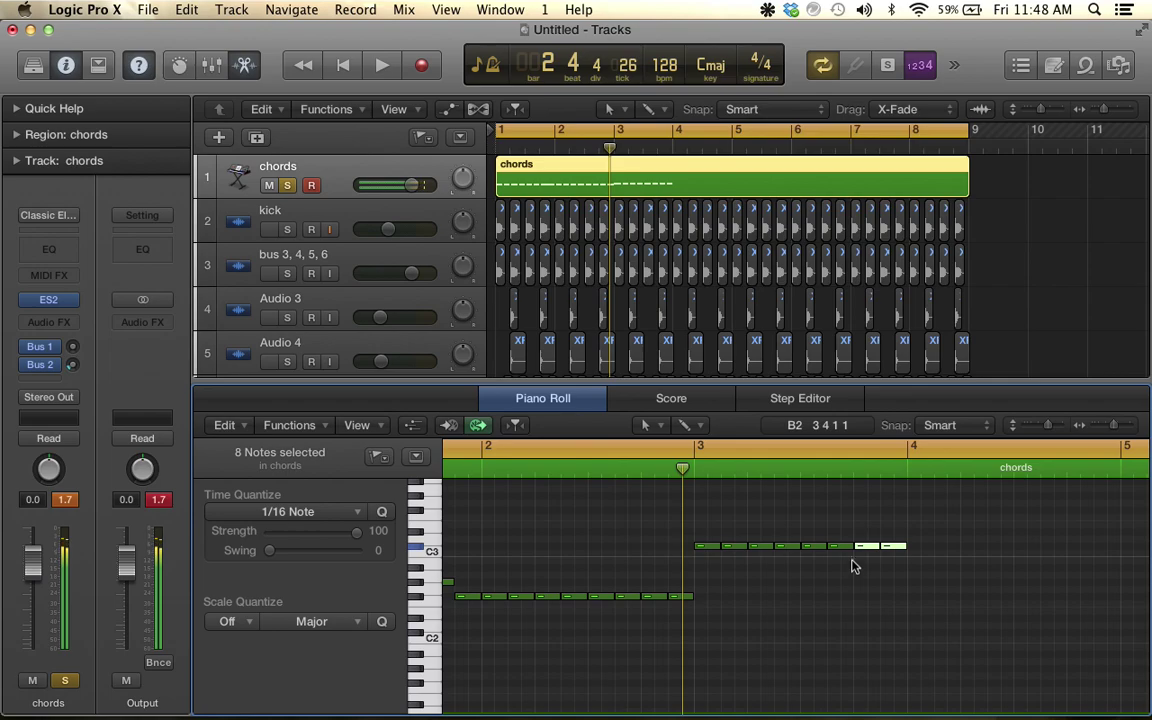
scroll(866, 586, left, 5)
scroll(866, 586, right, 4)
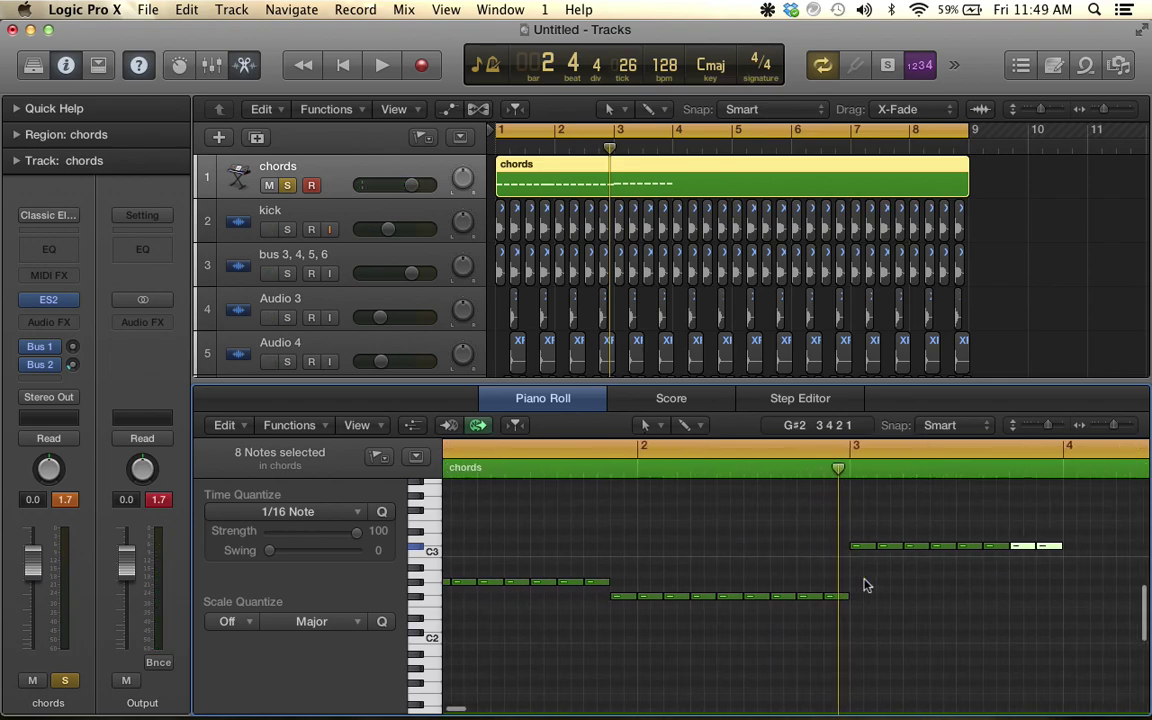
drag(934, 547, 933, 558)
scroll(935, 558, right, 3)
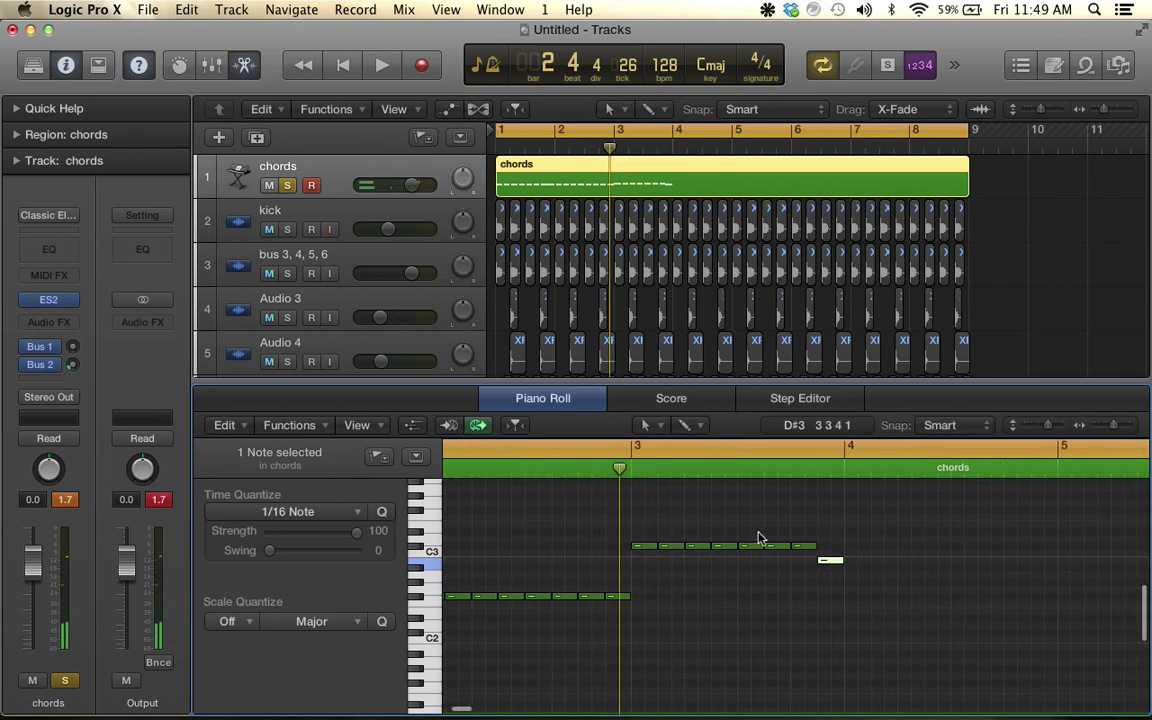
Repeat the B2 note until a run of eight spans bar 4, and play the pattern
drag(767, 537, 857, 563)
key(super+r)
click(690, 298)
scroll(860, 560, down, 5)
key(space)
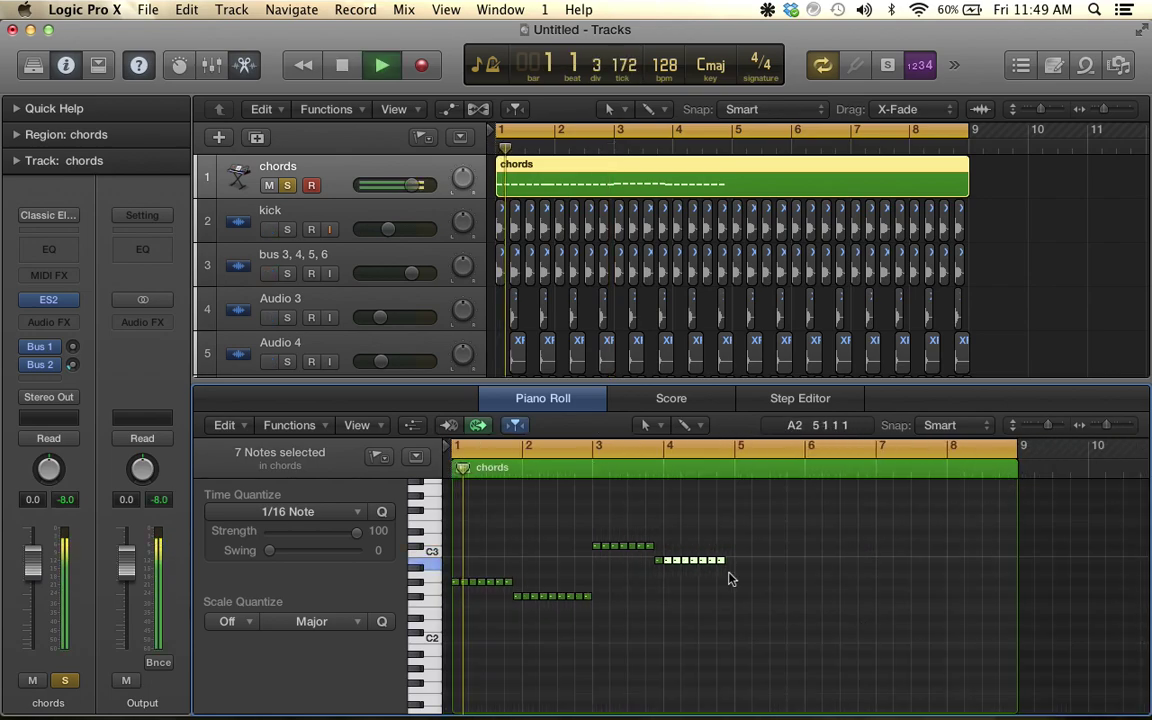
scroll(706, 608, up, 5)
key(space)
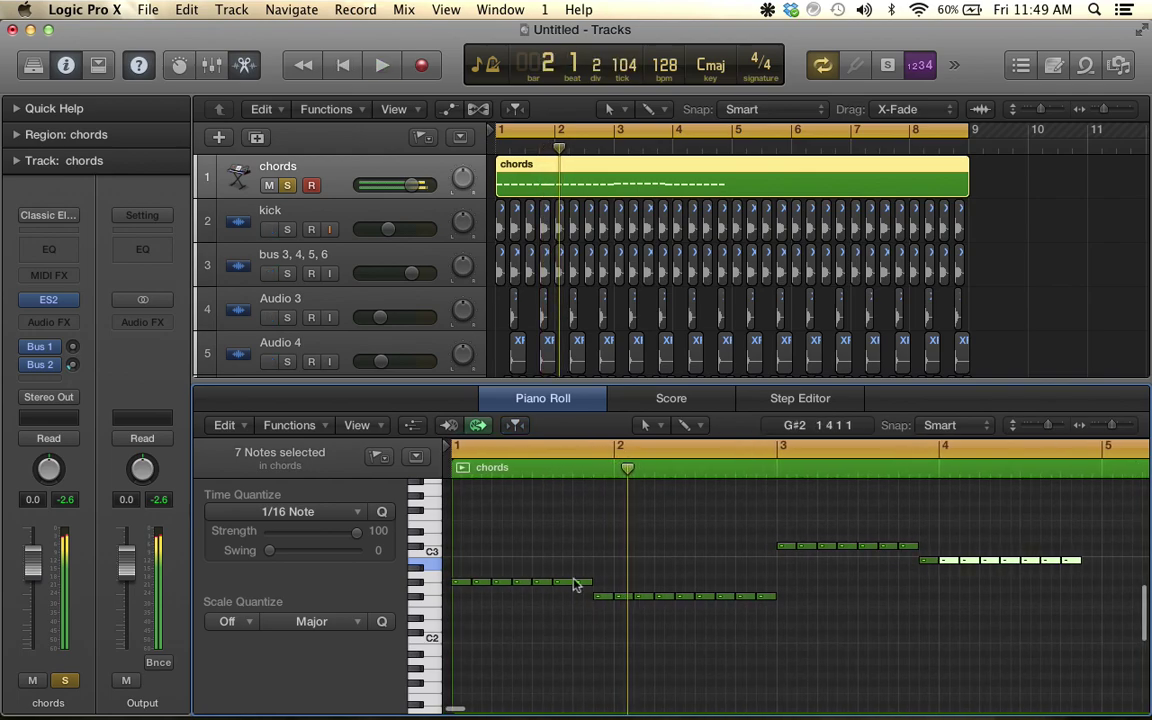
Add a G#3 note at the start of bar 1 and repeat it twice as copies
scroll(503, 532, up, 2)
click(457, 553)
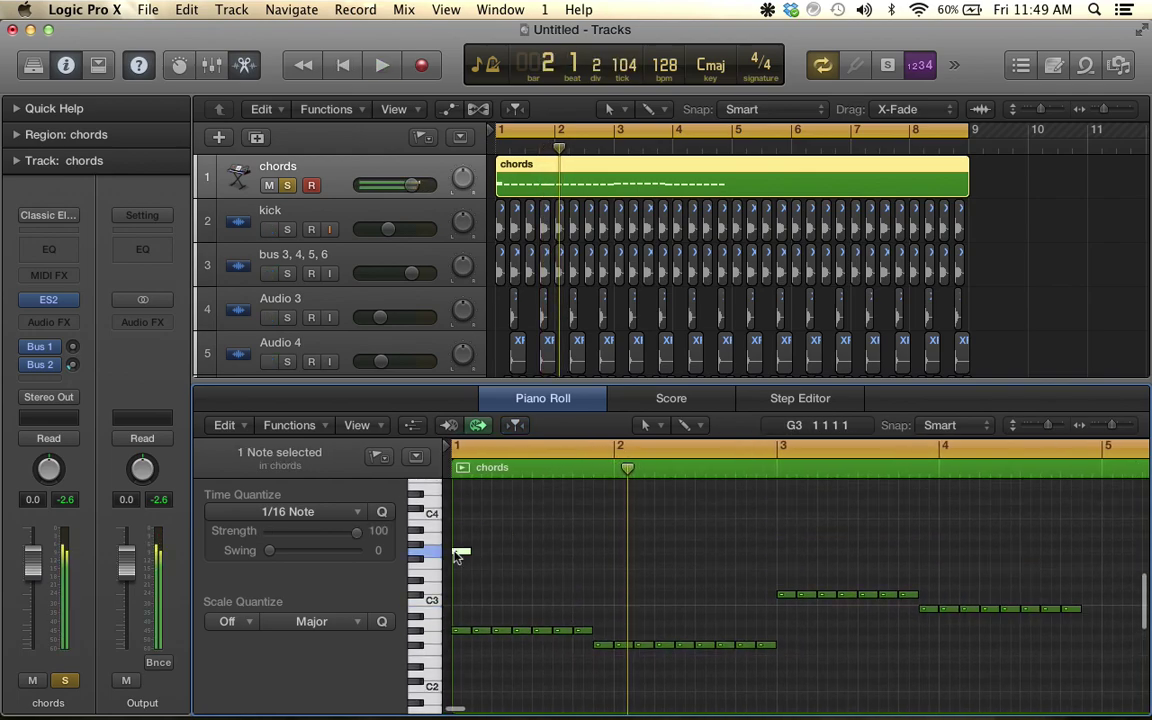
mouse_move(459, 556)
mouse_down()
mouse_move(459, 583)
mouse_move(461, 548)
mouse_up()
key(super+r)
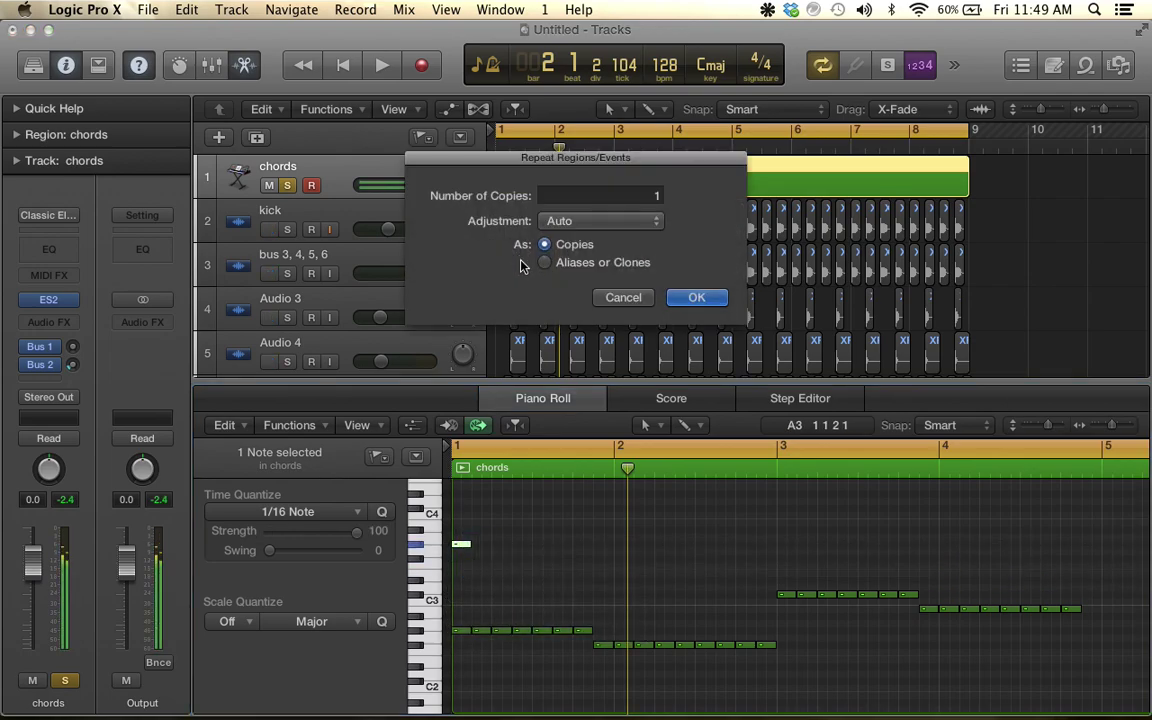
click(697, 299)
key(super+r)
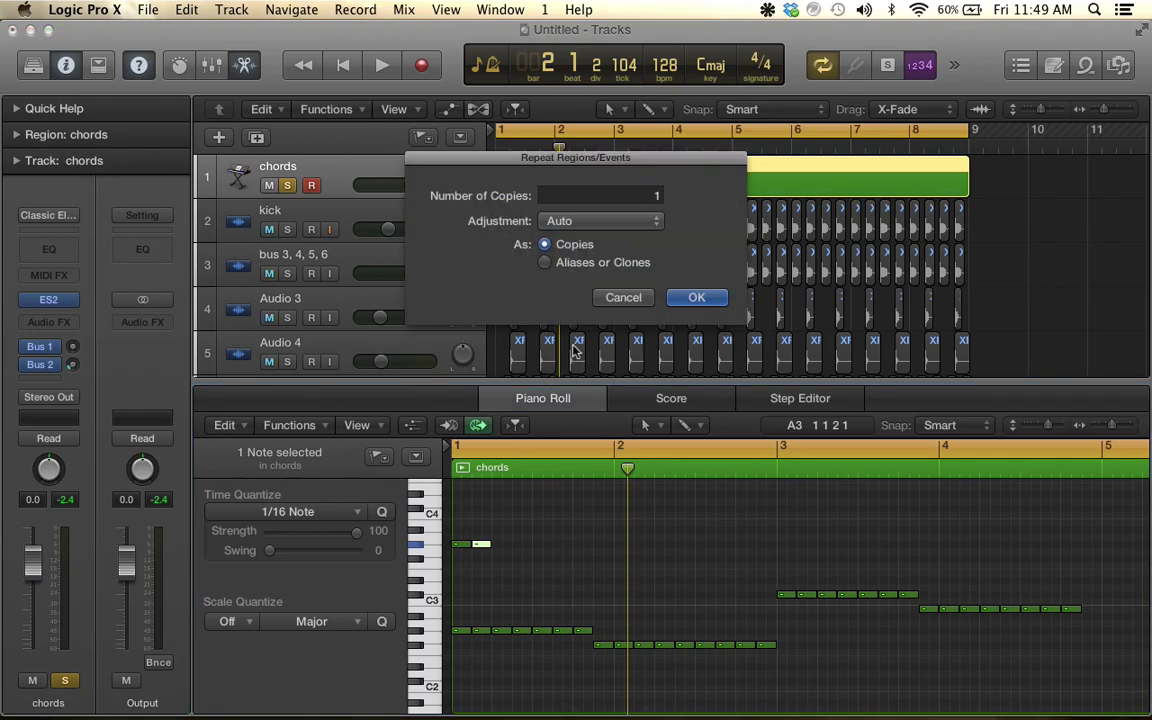
click(690, 291)
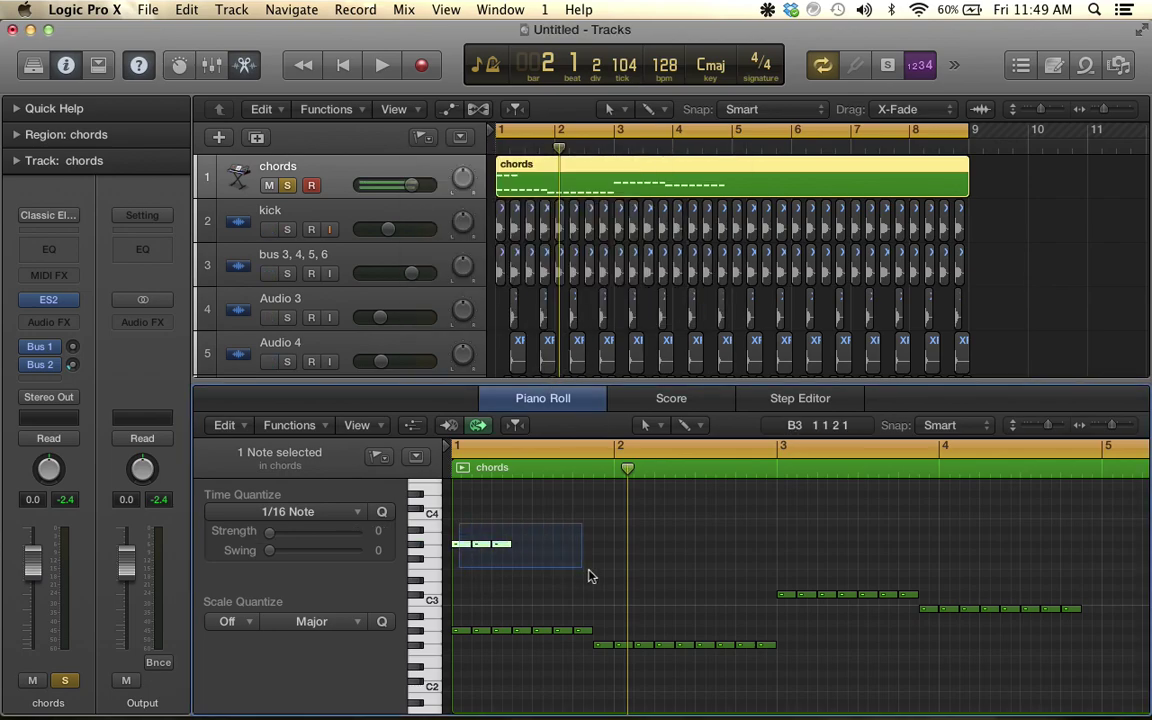
Repeat the group of three G#3 notes twice to extend the upper line into bar 2
drag(585, 573, 583, 570)
key(super+r)
click(694, 299)
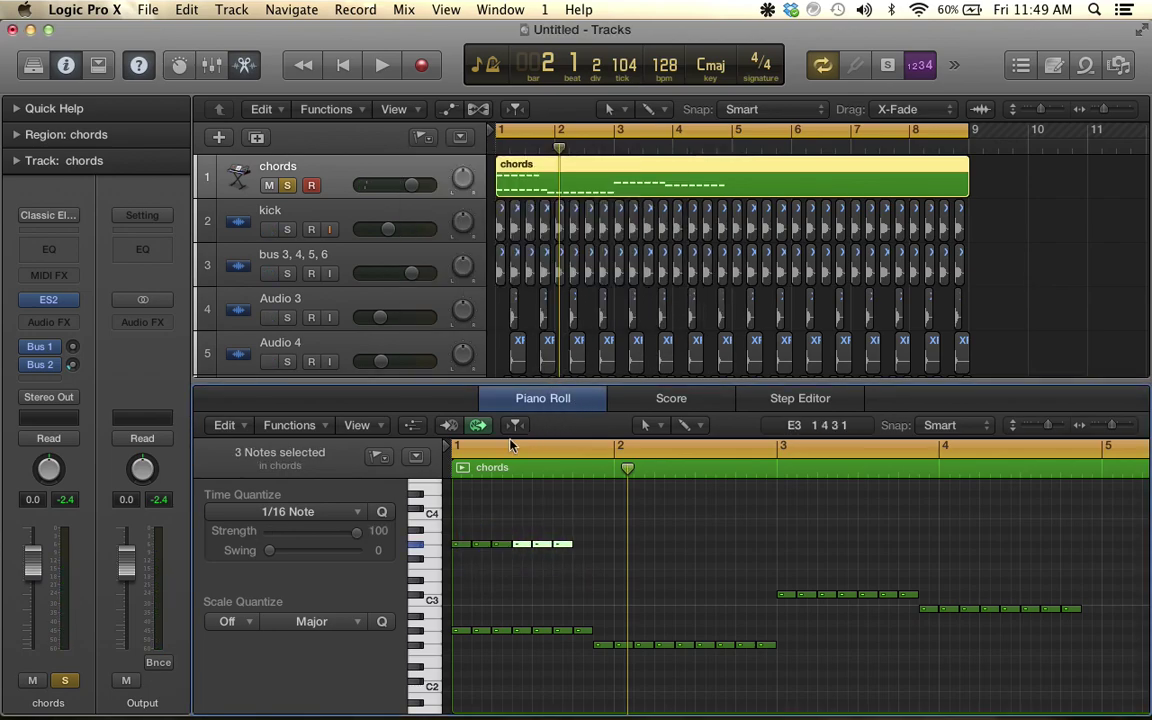
key(super+r)
click(698, 298)
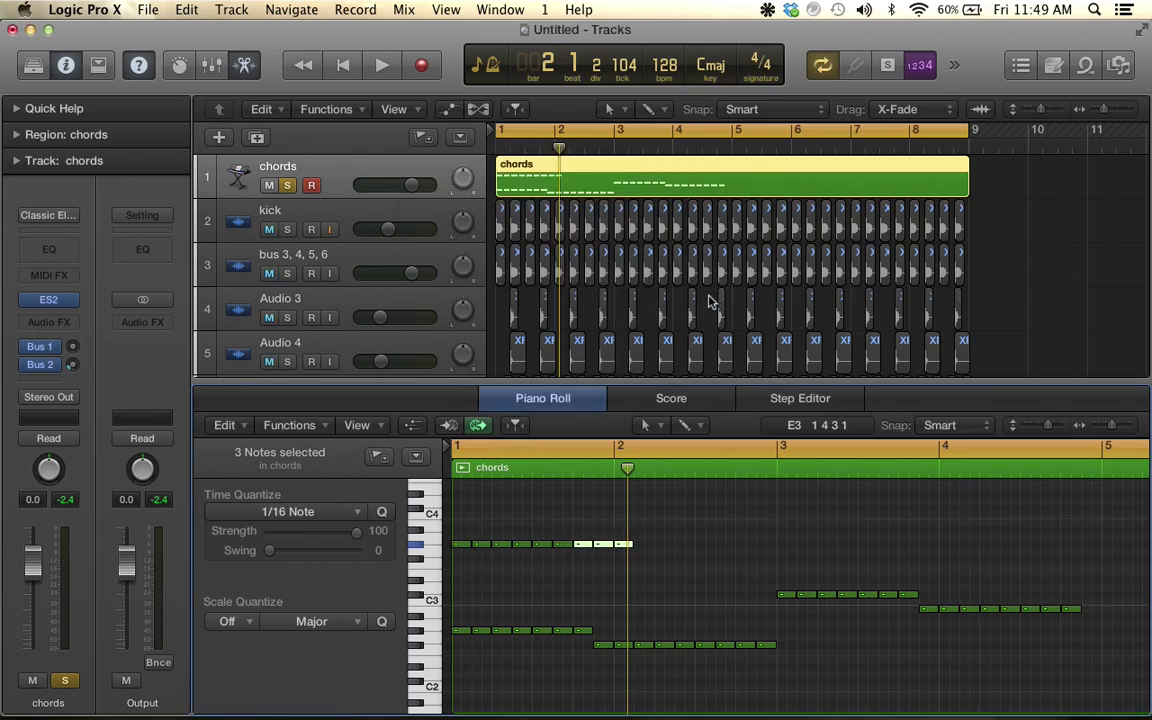
Raise the last two G#3 notes to B3, keeping their timing, and play the pattern
click(608, 543)
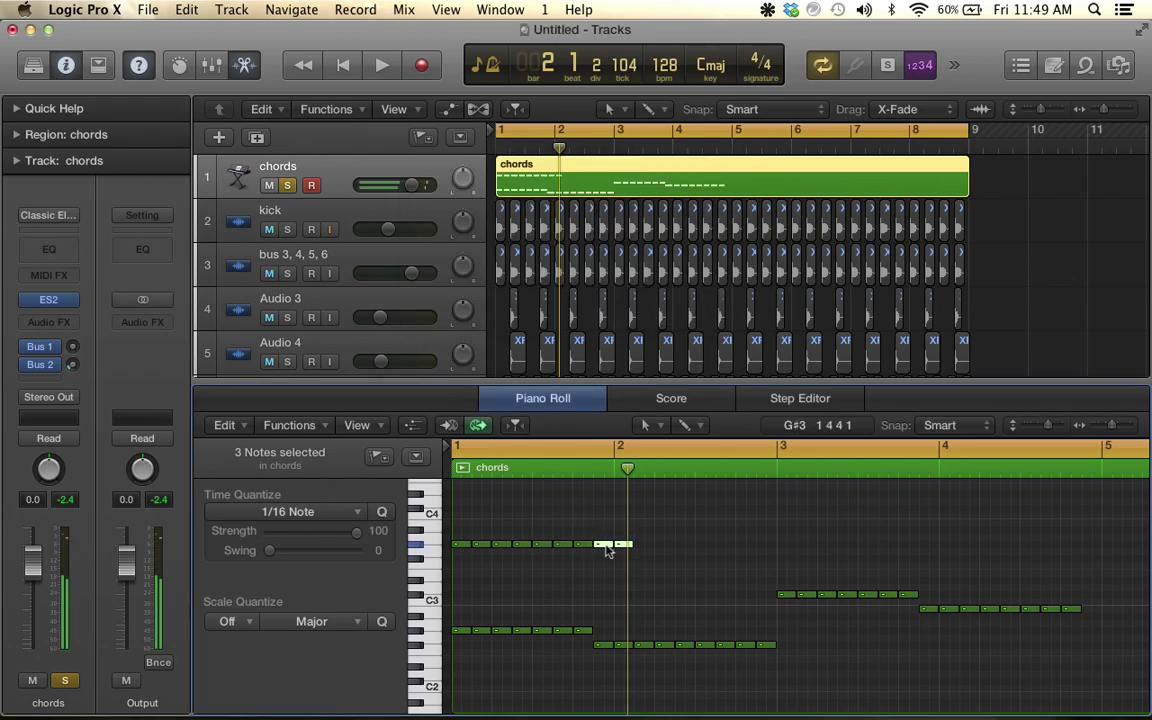
drag(608, 547, 606, 524)
key(space)
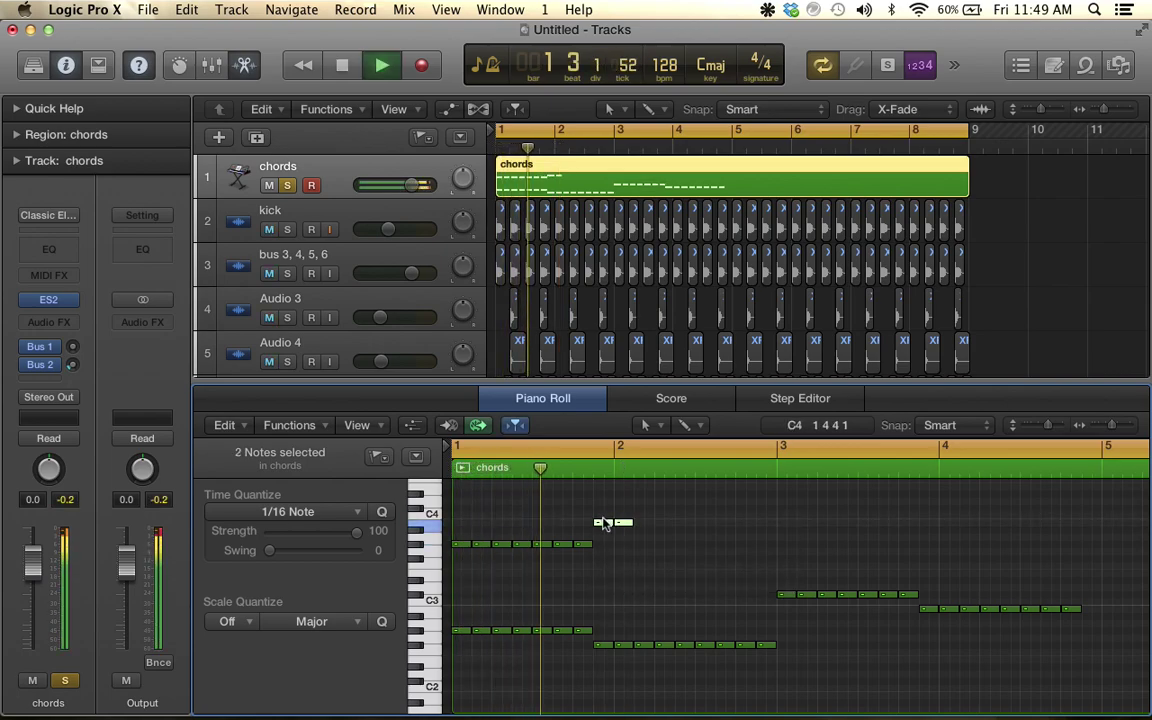
key(space)
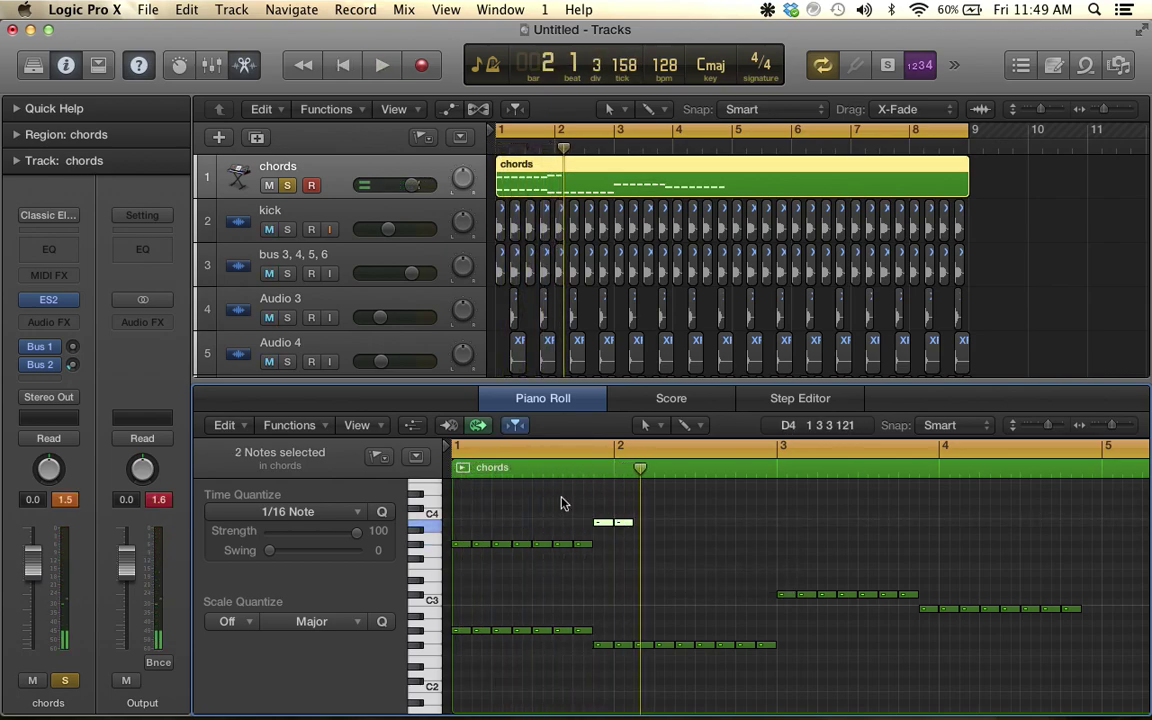
Repeat the pair of B3 notes once, and repeat the resulting four-note group once
key(super+r)
click(696, 298)
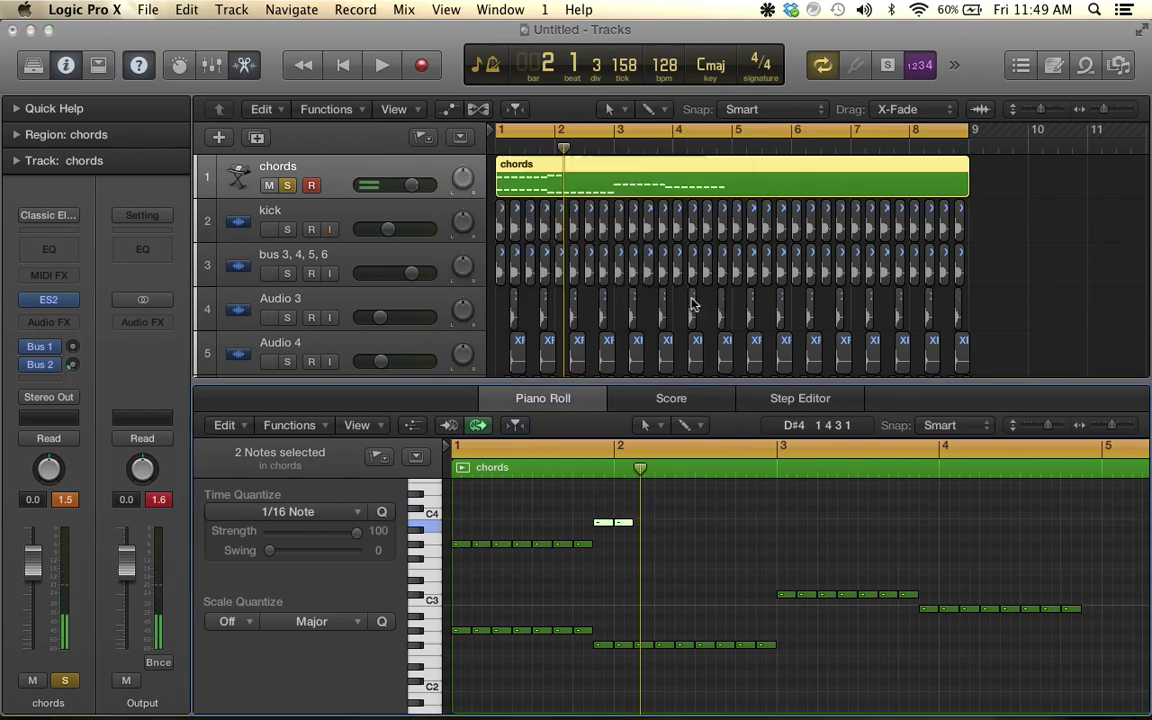
drag(600, 492, 707, 545)
key(super+r)
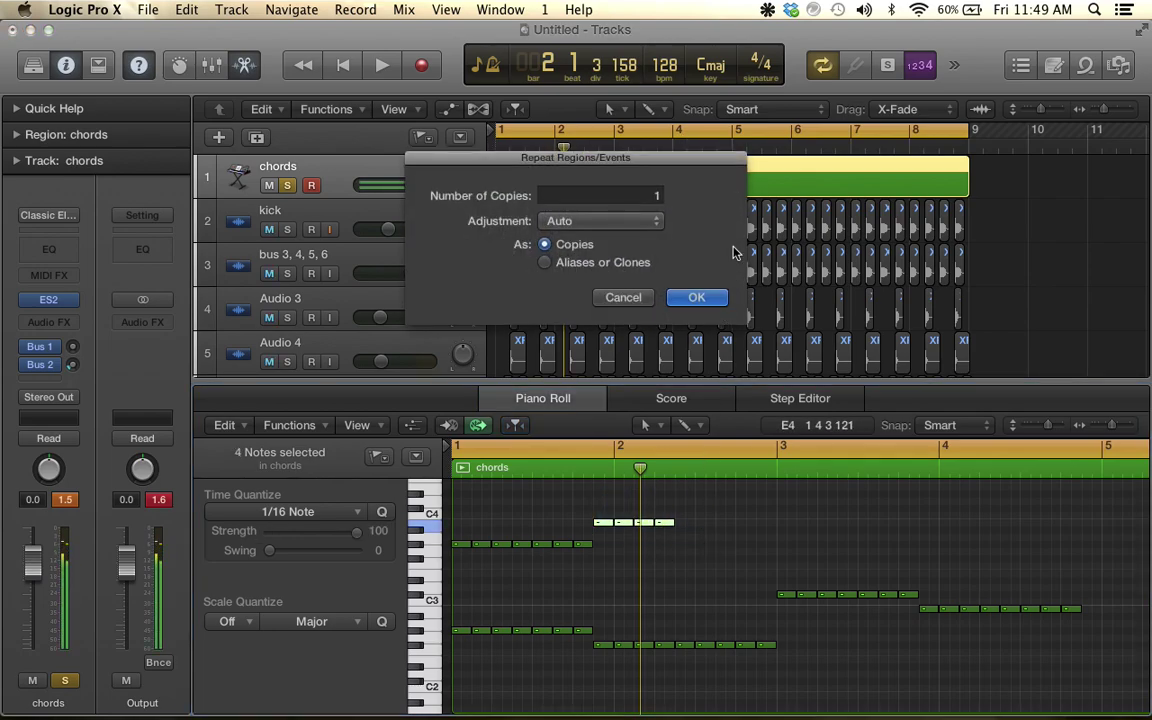
click(697, 298)
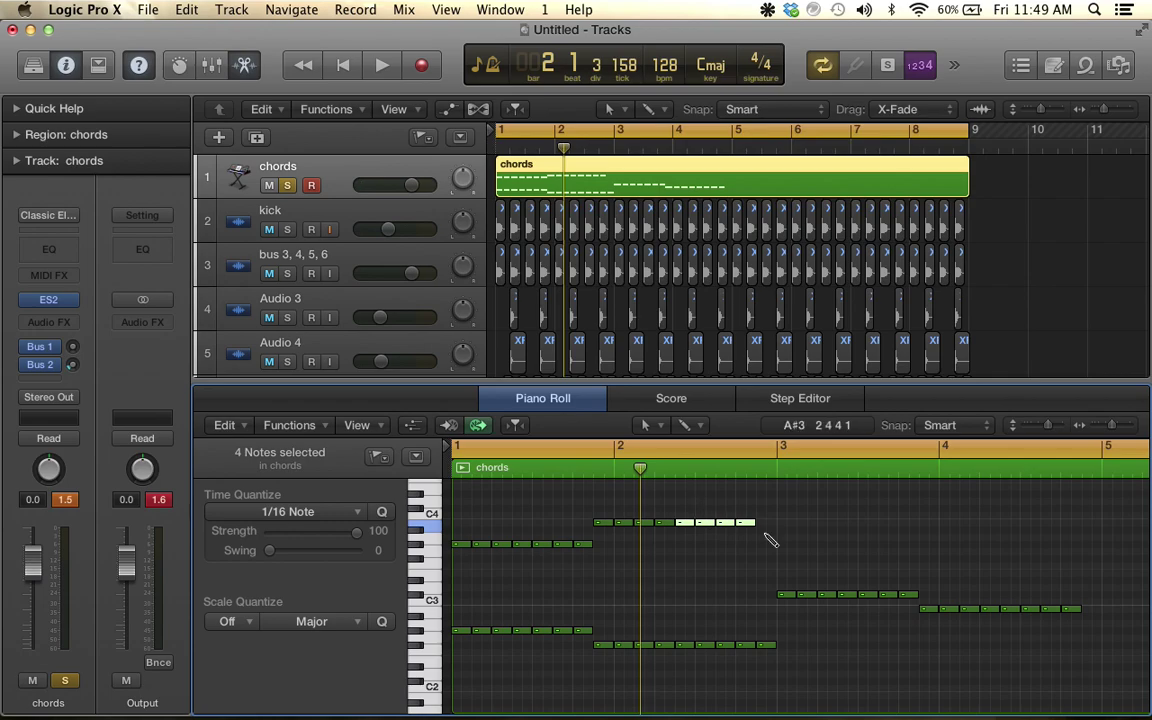
Repeat the last four B3 notes twice more to extend the upper line through bar 3
key(super+r)
click(678, 300)
key(super+r)
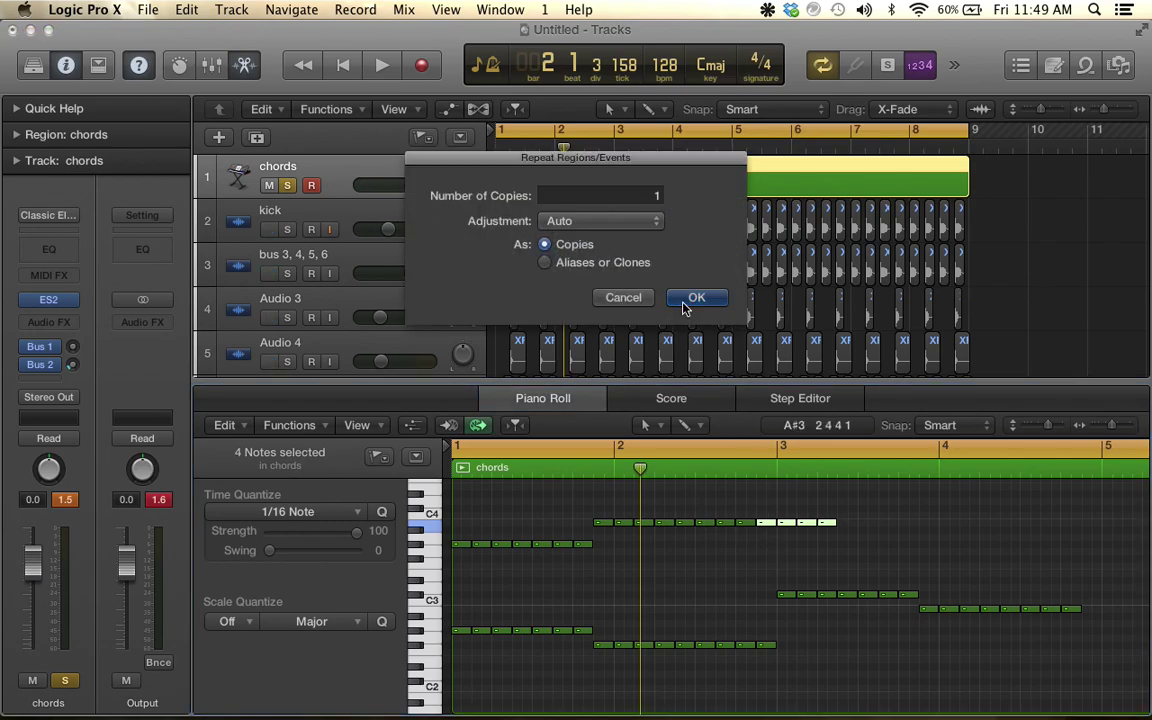
click(681, 301)
Raise the seven B3 notes in bar 3 to C#4 and repeat that group twice
click(895, 522)
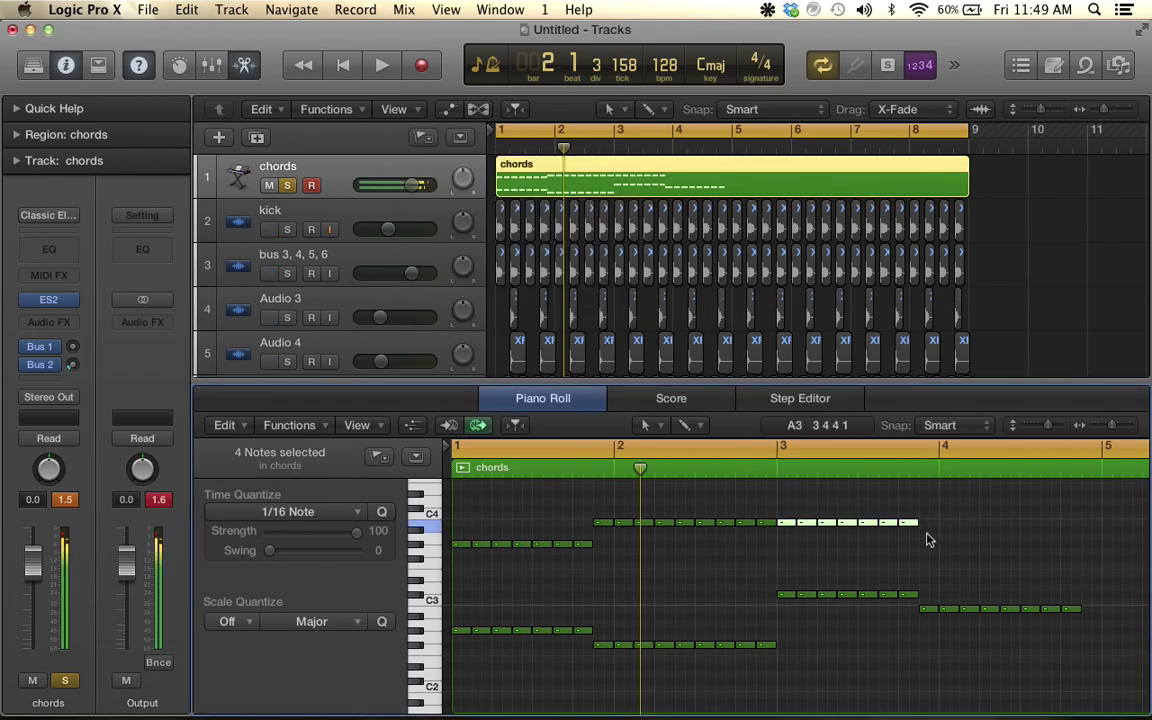
drag(789, 522, 789, 508)
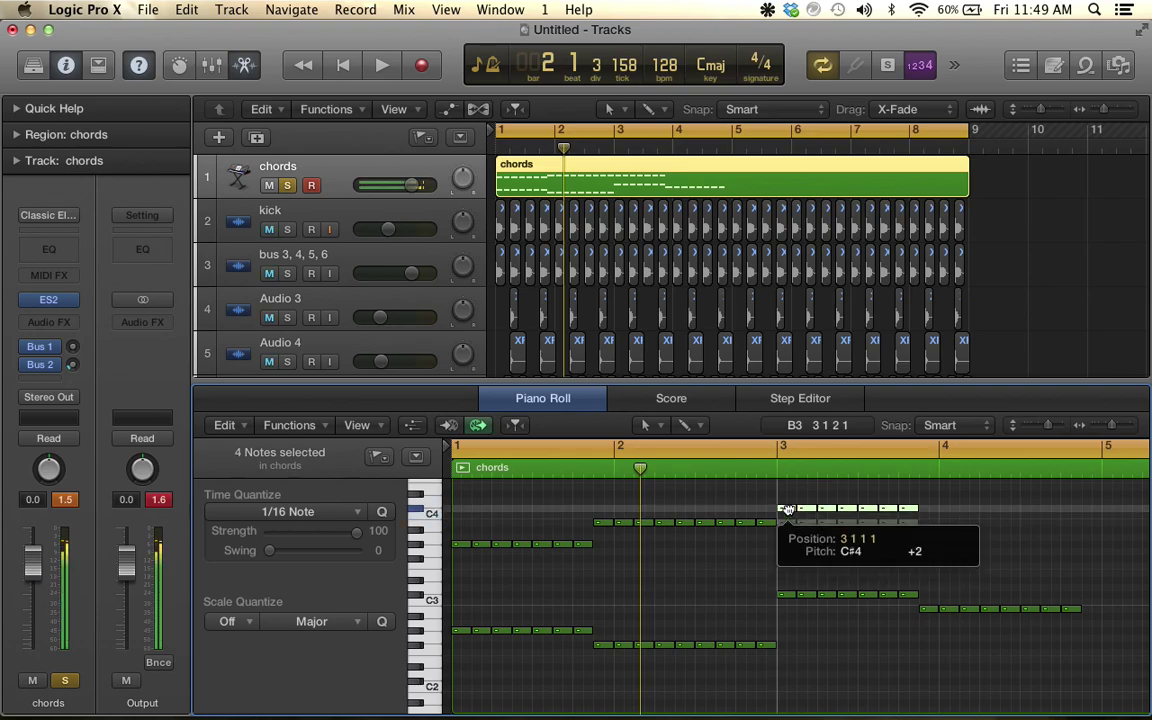
scroll(745, 488, right, 2)
key(super+r)
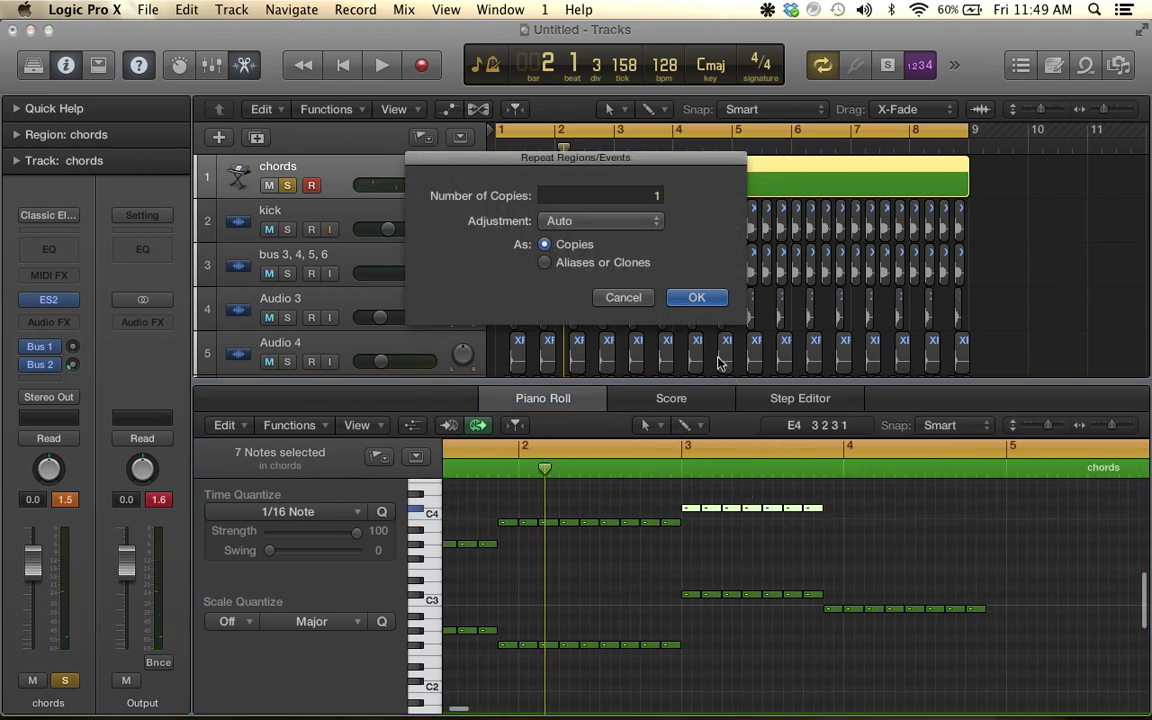
click(710, 297)
key(super+r)
click(709, 300)
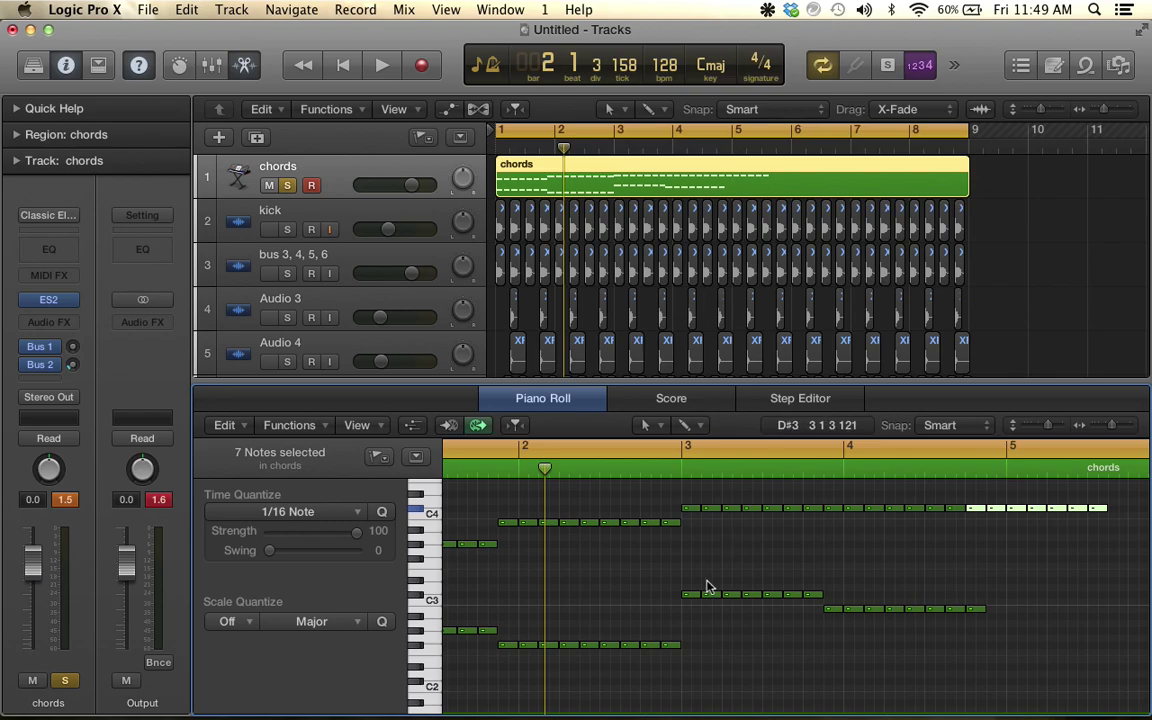
Play the two-part pattern from bar 1 through bar 4 and check how both lines sound together
scroll(706, 587, left, 3)
key(space)
scroll(620, 597, down, 3)
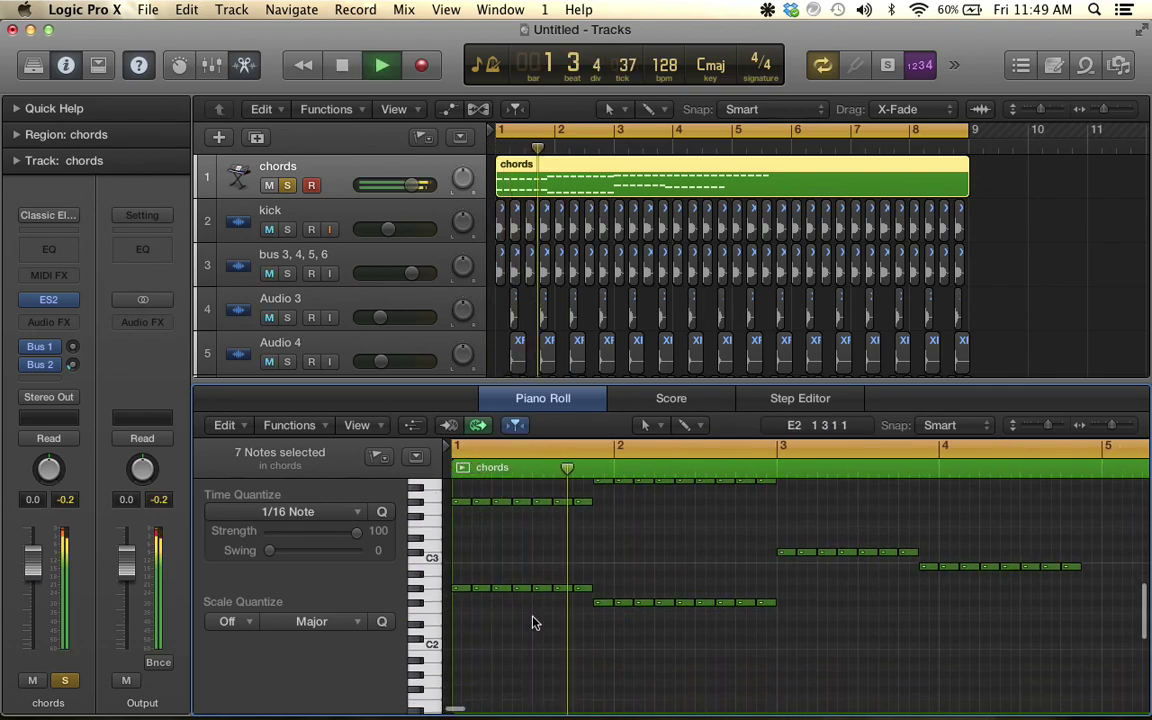
scroll(560, 622, right, 1)
scroll(636, 642, right, 2)
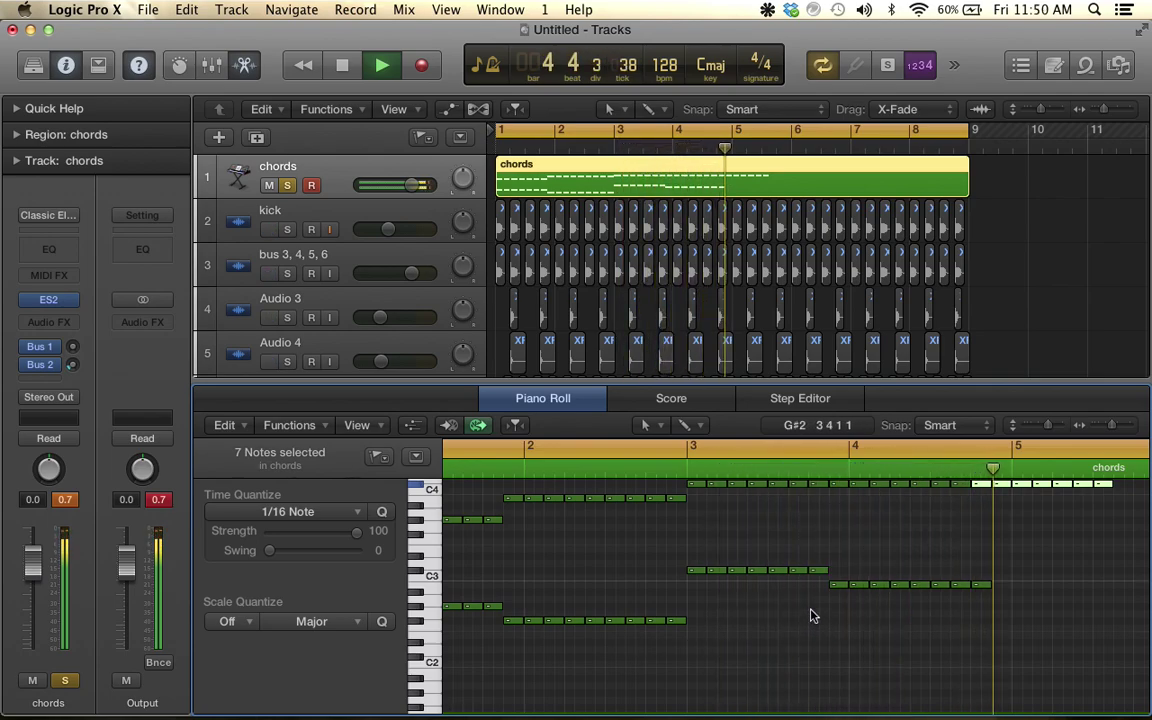
key(space)
scroll(810, 612, left, 2)
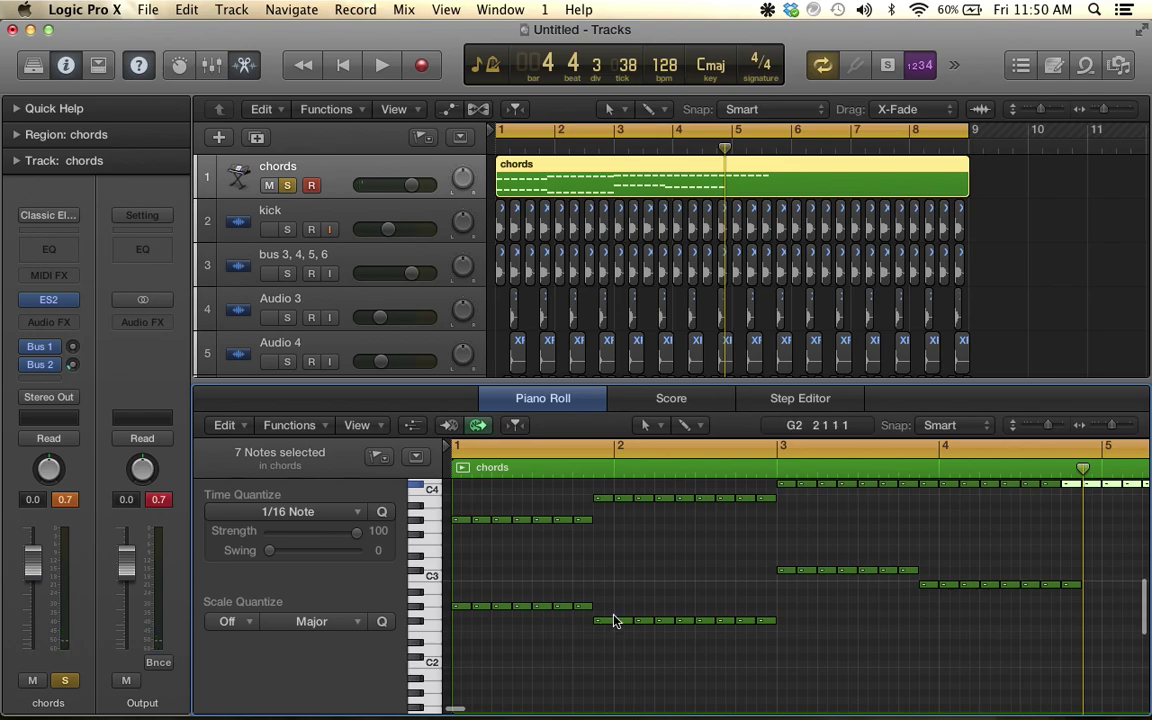
Add a G#1 note at the start of bar 1 and repeat it twice as copies
scroll(590, 567, down, 2)
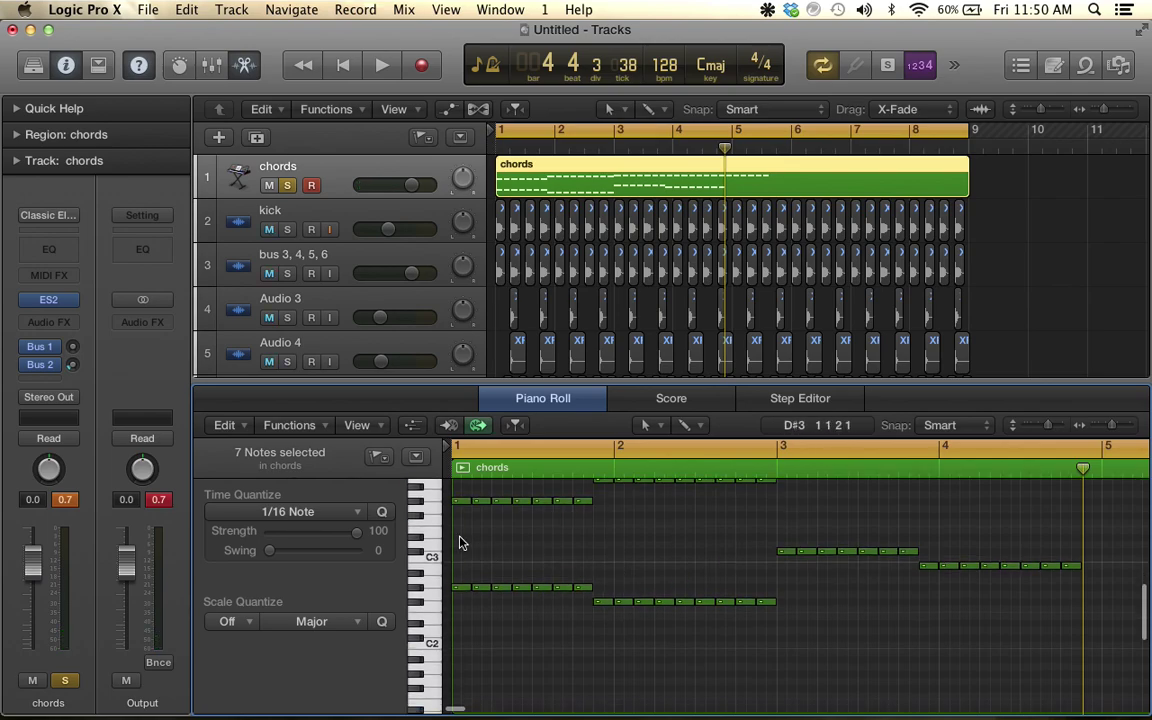
scroll(545, 571, down, 5)
click(465, 632)
drag(470, 636, 459, 624)
key(super+r)
click(694, 296)
key(super+r)
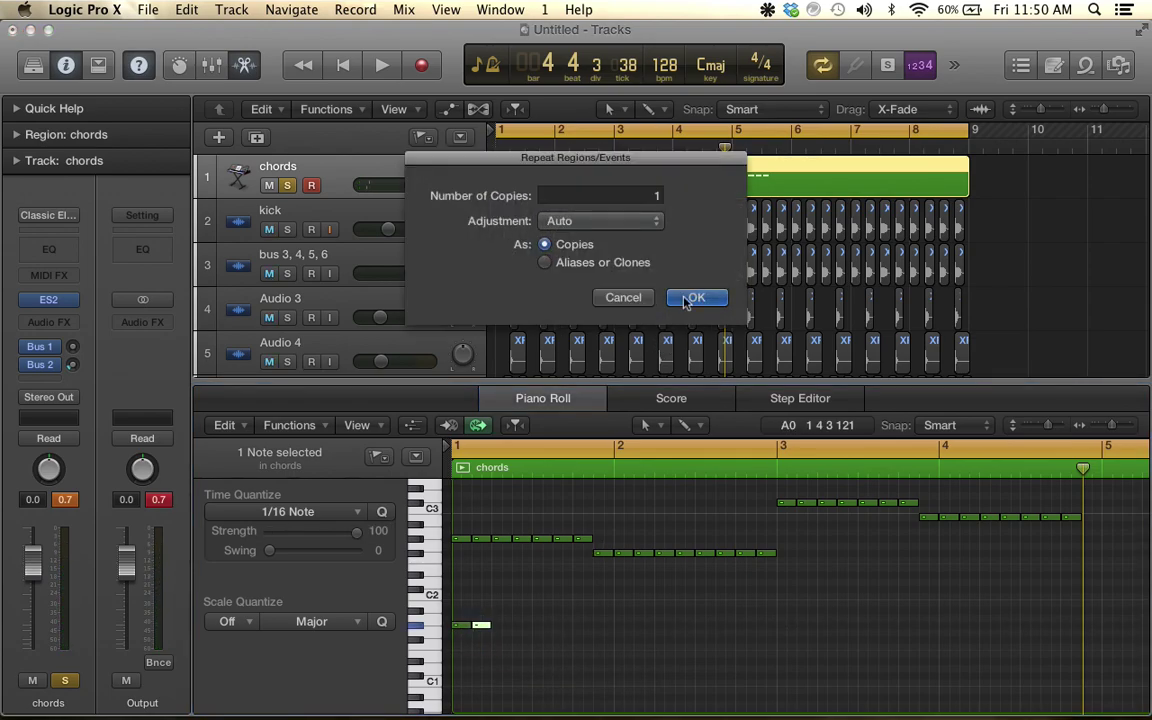
click(694, 298)
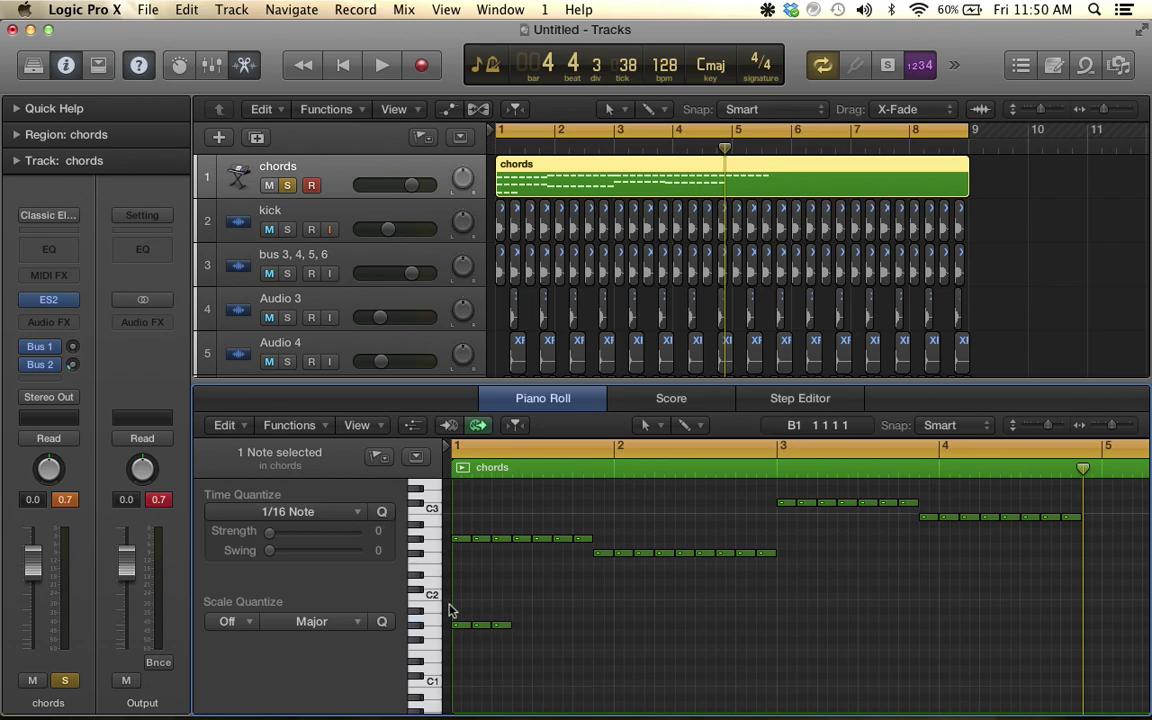
Repeat the group of three G#1 notes twice to extend the low line into bar 2
drag(449, 604, 590, 688)
key(super+r)
click(694, 301)
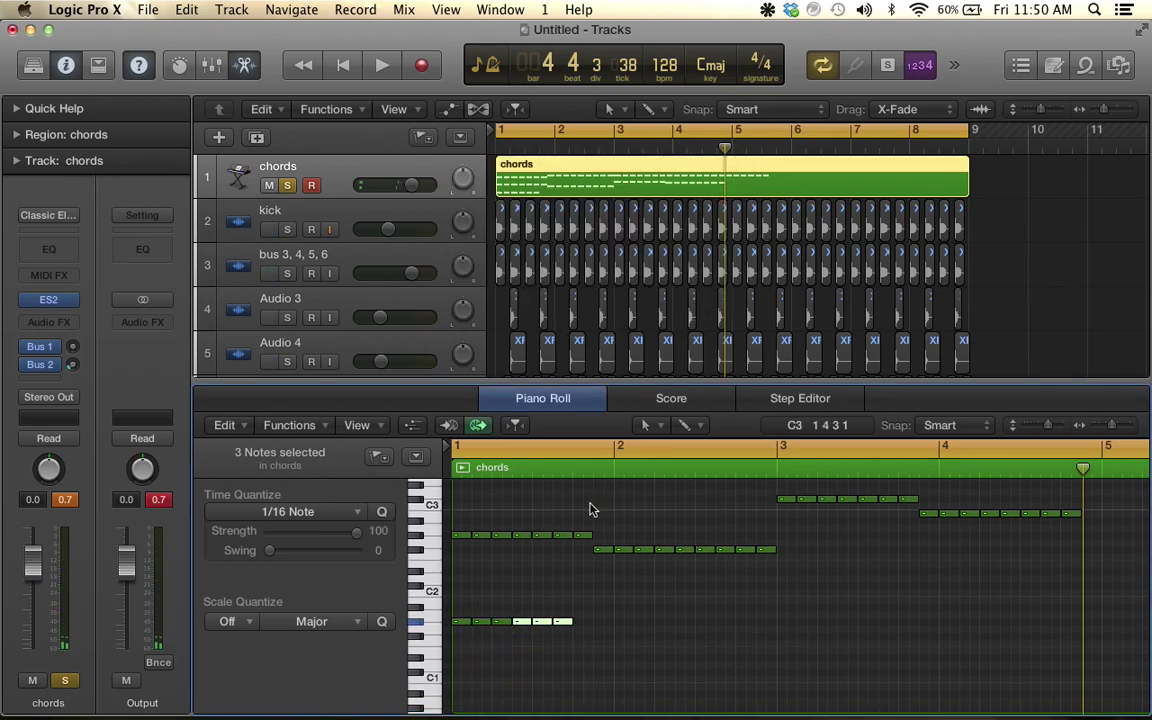
key(super+r)
click(697, 298)
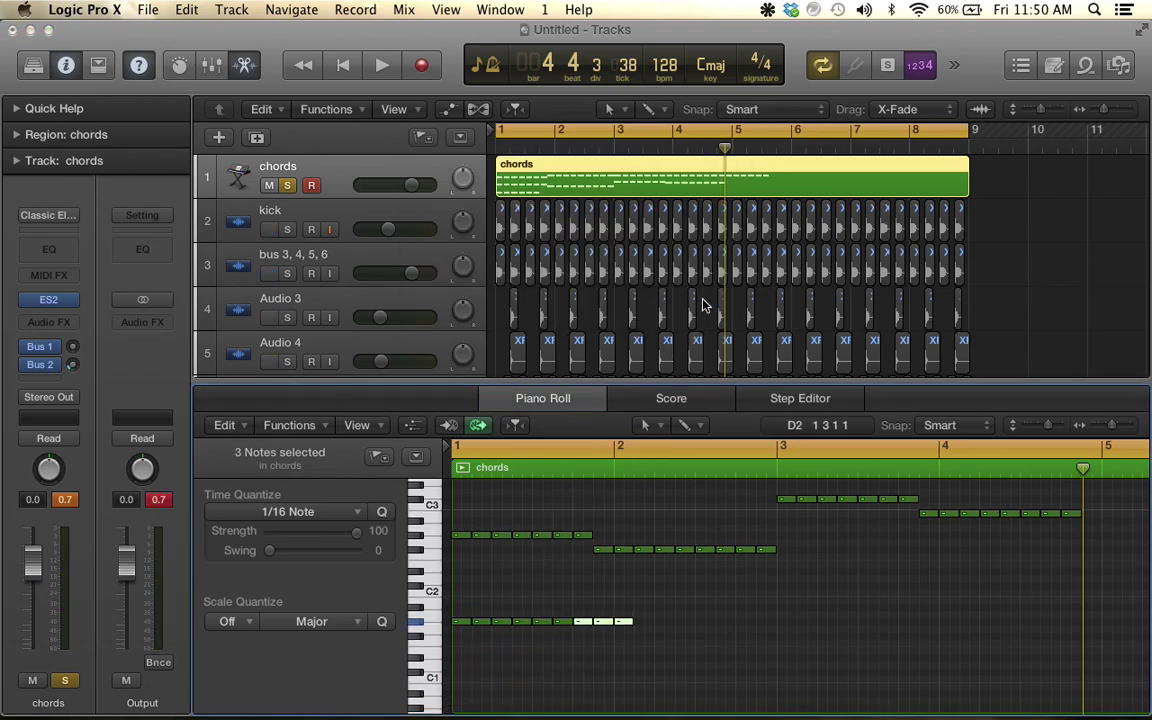
Lower the last two G#1 notes to F#1 and repeat all nine low notes once
drag(597, 607, 604, 640)
drag(473, 600, 610, 640)
key(super+r)
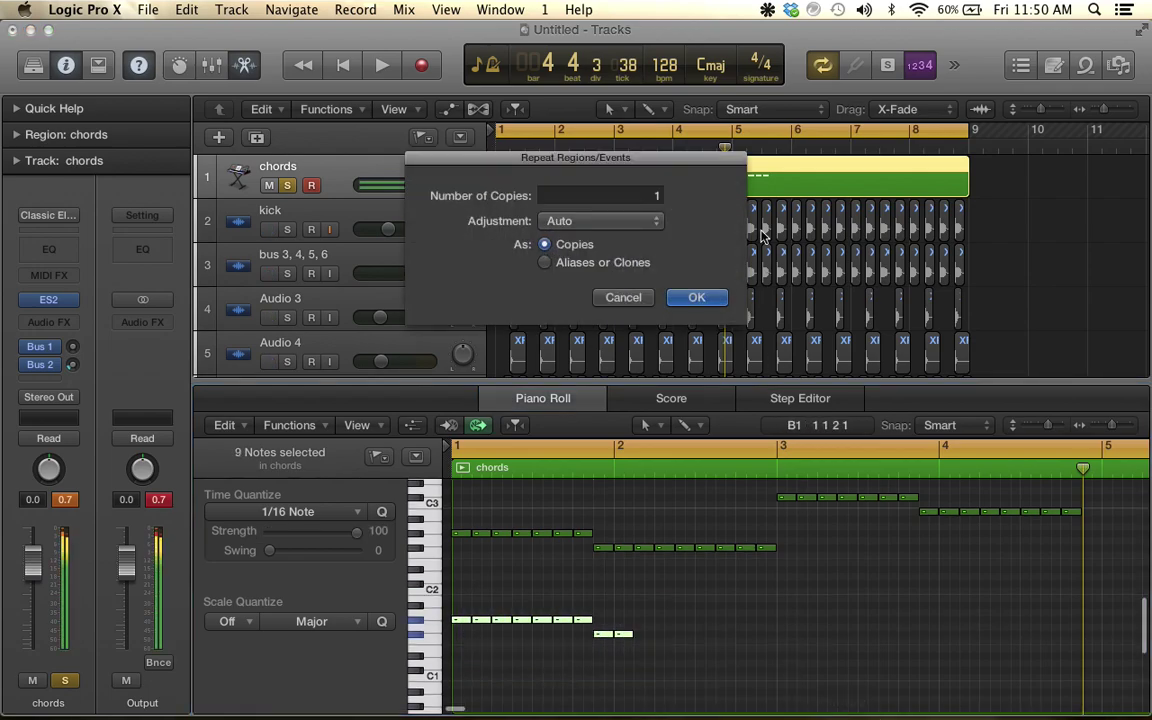
click(692, 297)
Lower the nine copied low notes by two semitones, and move the two at the start of bar 3 to F1
drag(643, 623, 643, 637)
click(818, 630)
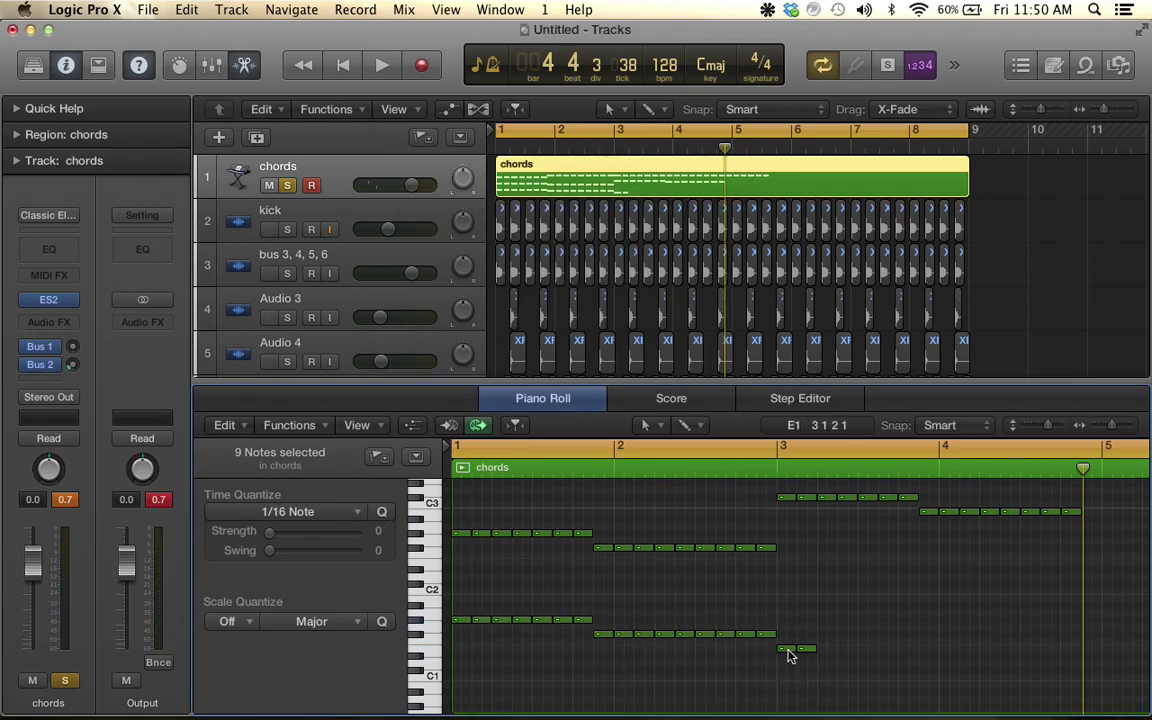
click(786, 649)
drag(789, 652, 815, 655)
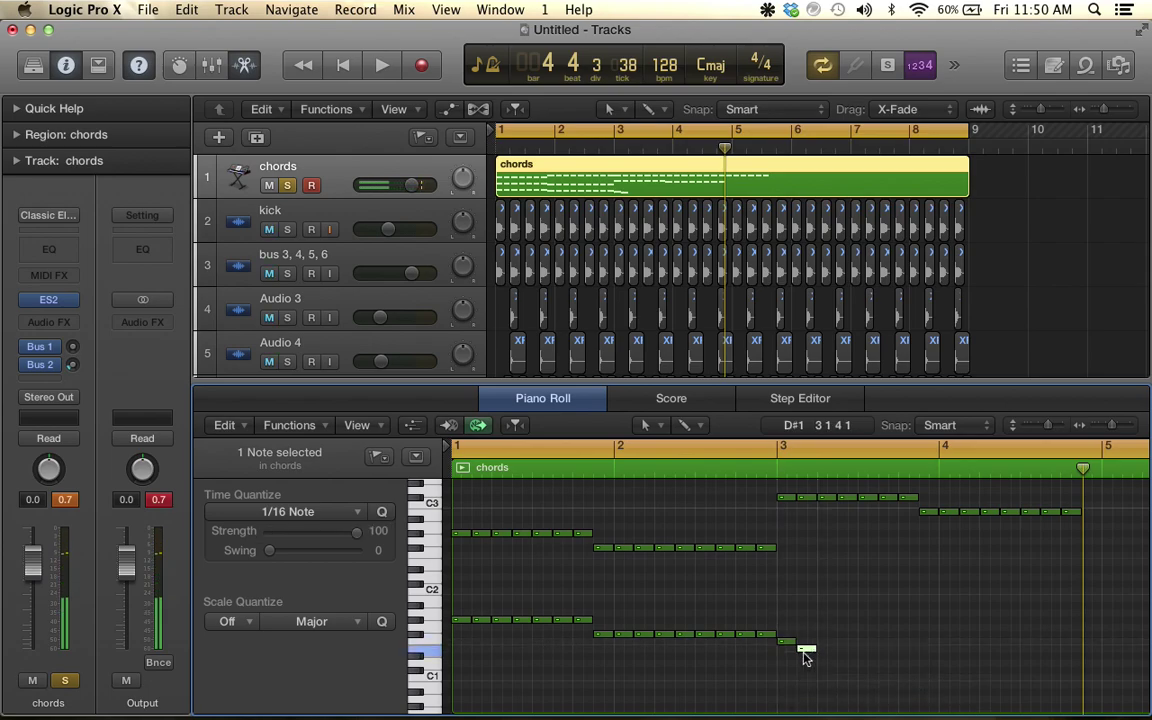
mouse_move(807, 651)
mouse_down()
mouse_move(805, 632)
mouse_move(806, 642)
mouse_up()
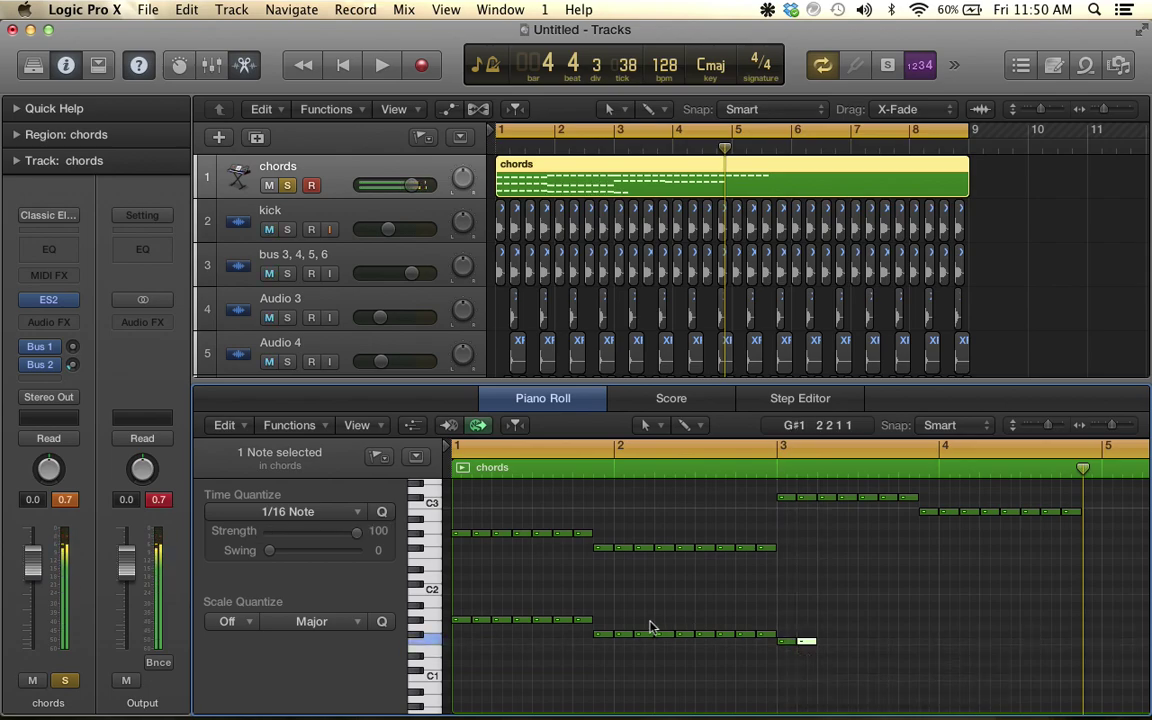
Repeat the nine F#1 notes once and move the copies to F1, directly after the two F1 notes in bar 3
scroll(605, 617, down, 1)
key(super+a)
key(super+r)
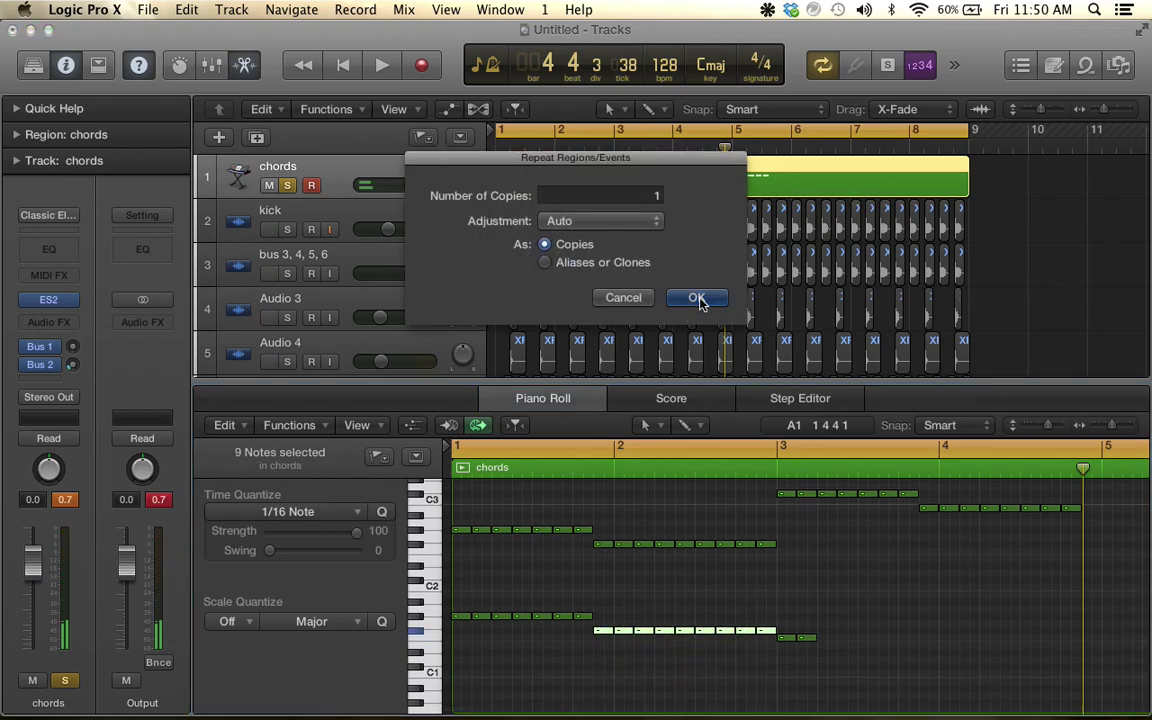
click(697, 298)
drag(785, 635, 826, 641)
key(space)
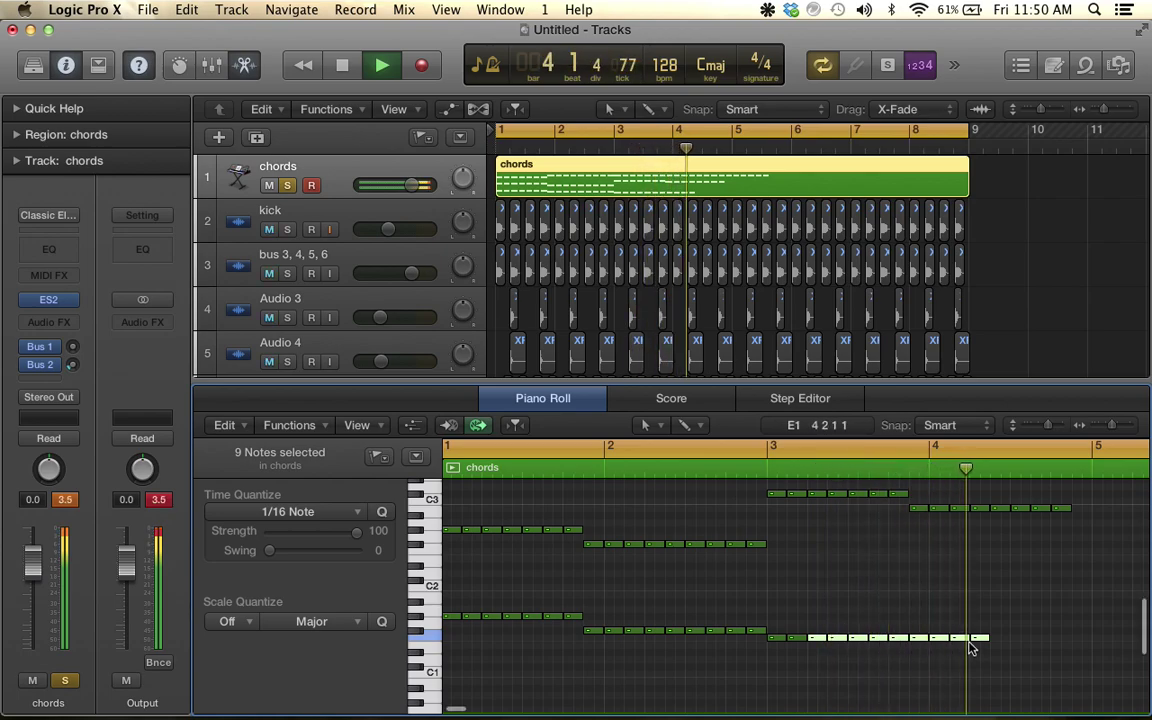
key(space)
scroll(800, 610, right, 2)
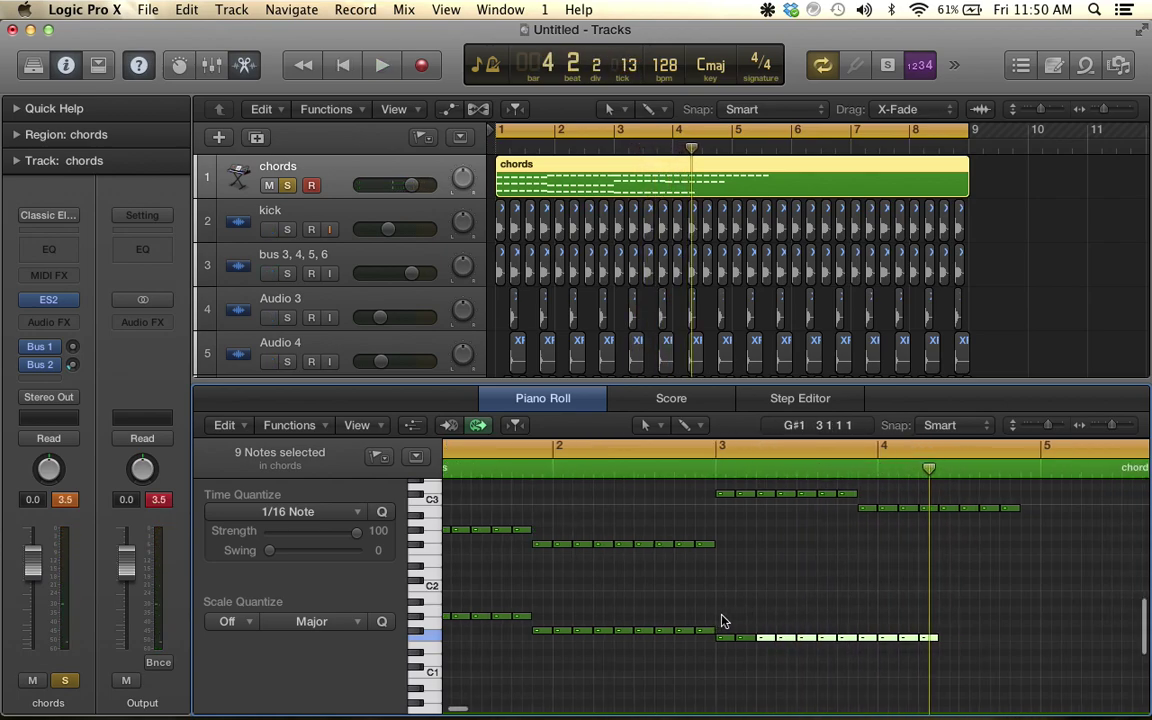
Select the last three F1 notes, shorten the cycle range to end at bar 5, and play the pattern
click(910, 637)
key(space)
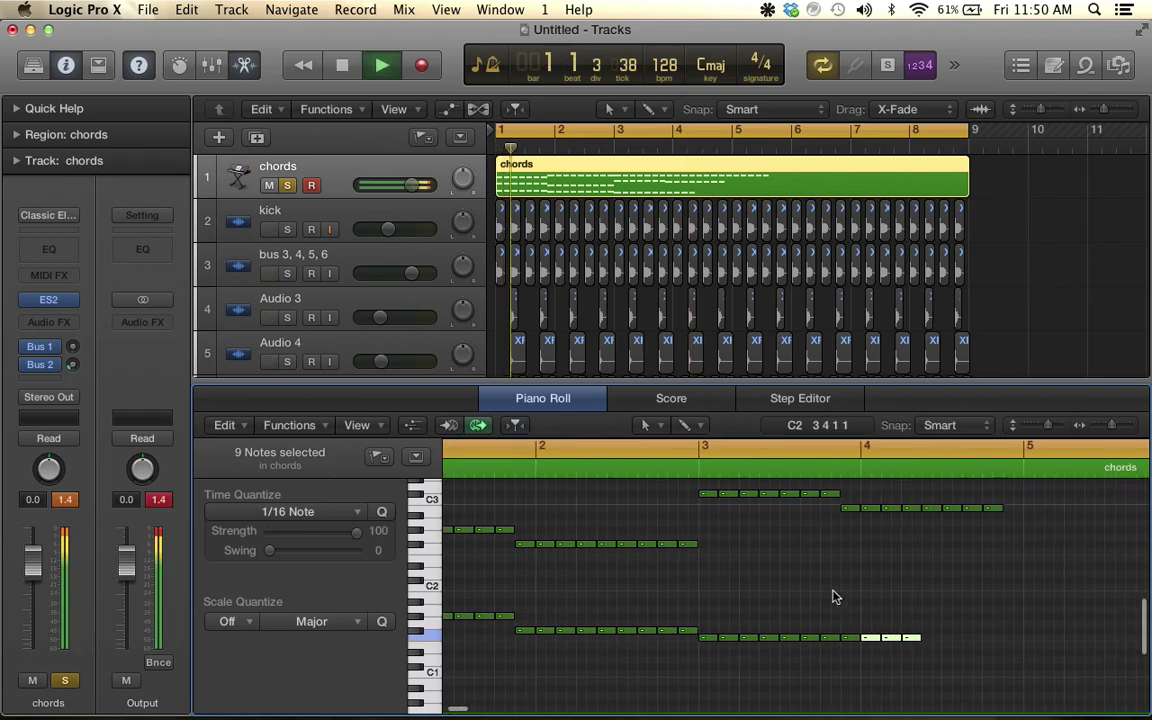
drag(968, 128, 757, 181)
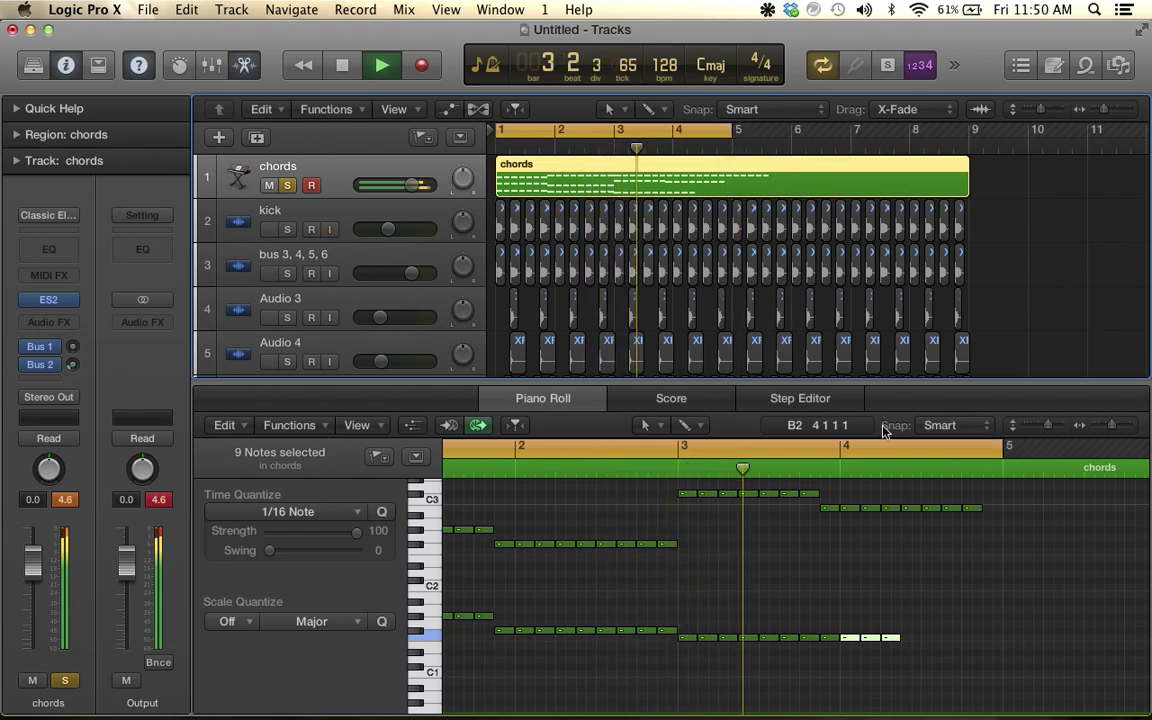
key(space)
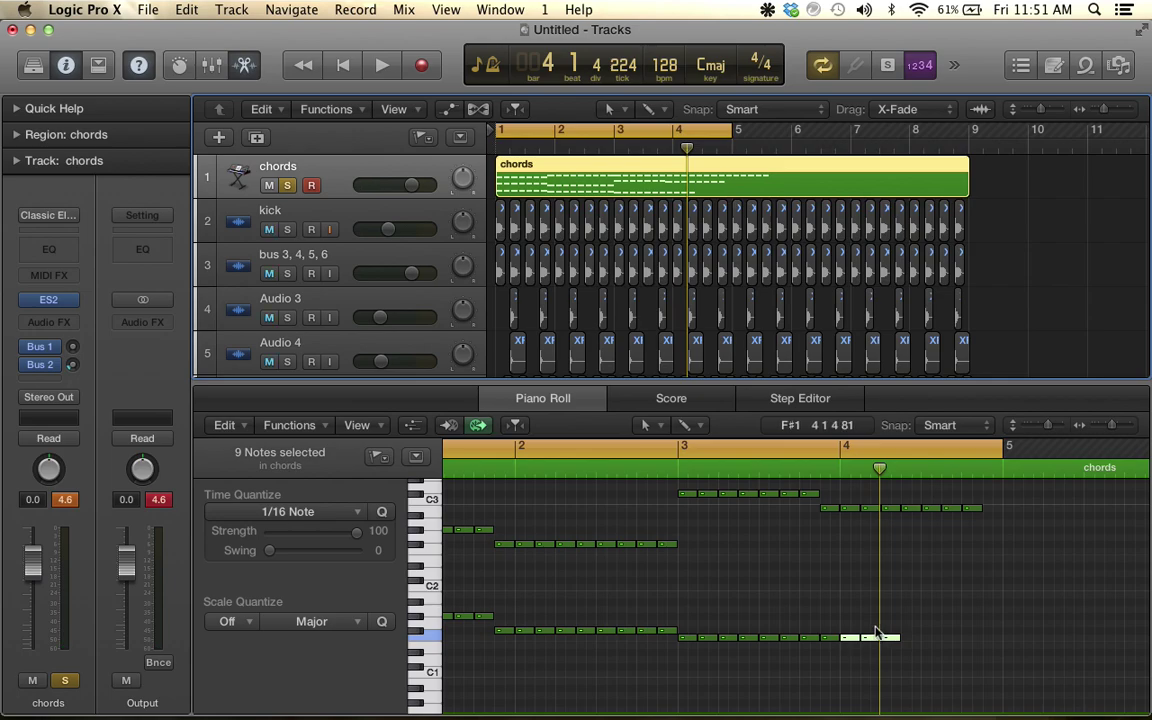
key(super+r)
click(716, 296)
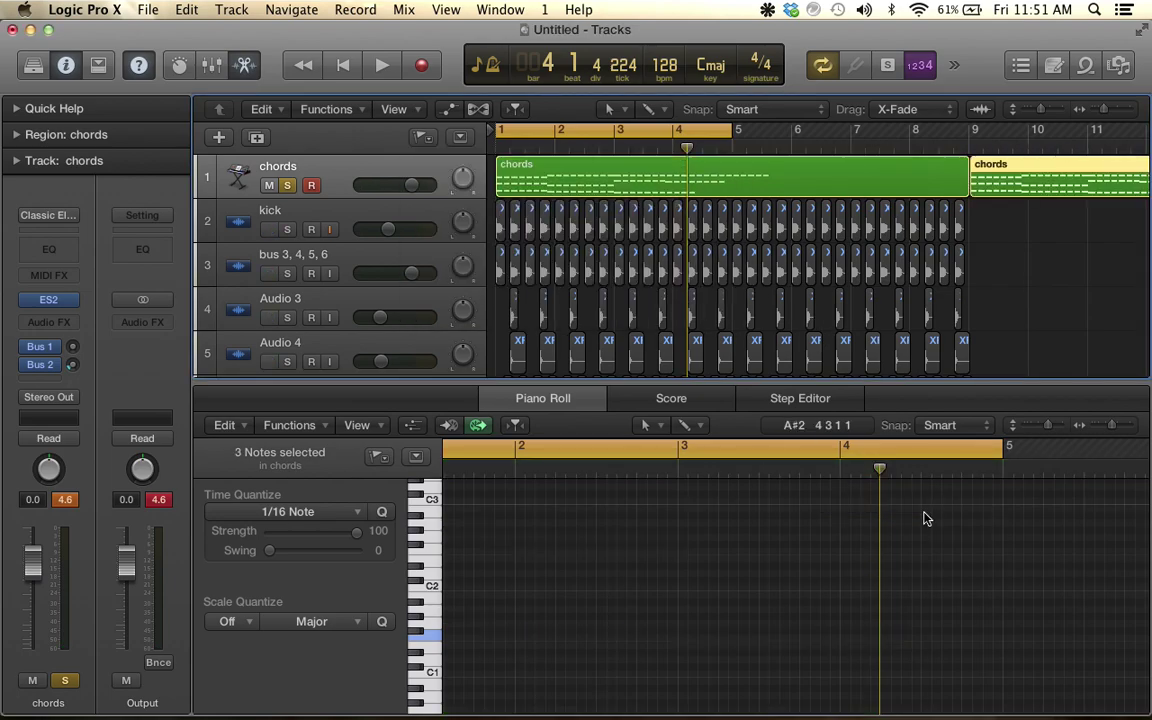
click(1048, 180)
key(Delete)
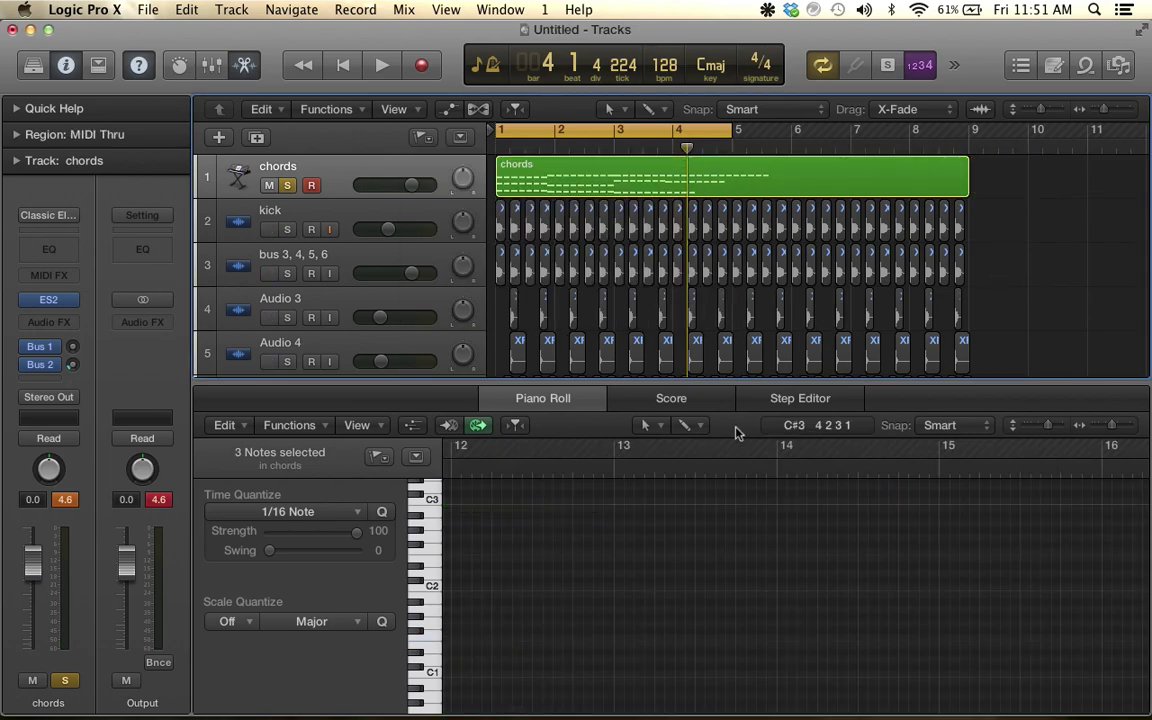
click(697, 195)
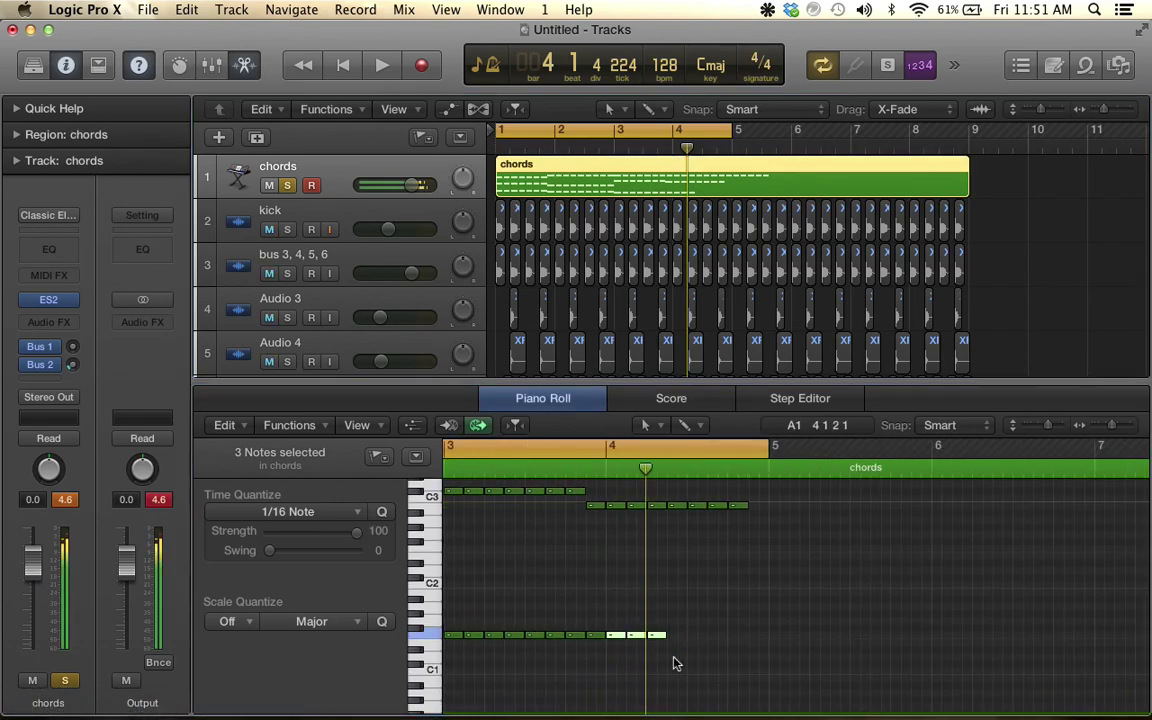
Repeat the three selected F1 notes once and lower the copies to E1
key(super+r)
click(698, 297)
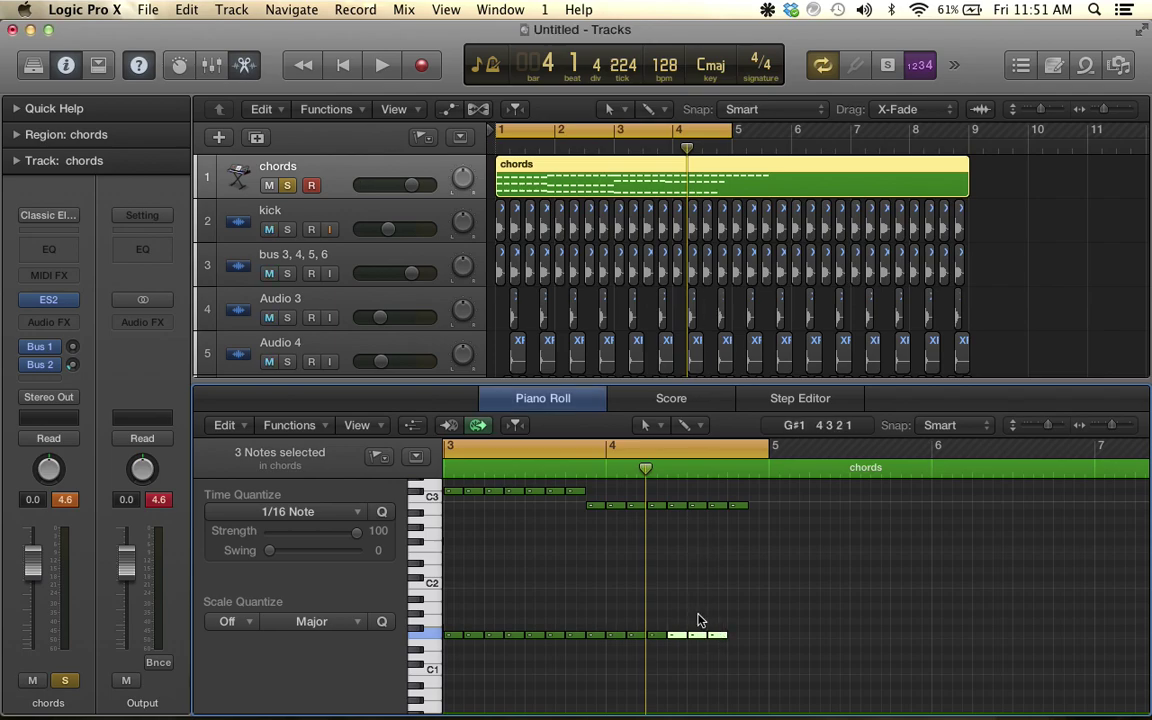
drag(679, 642, 680, 647)
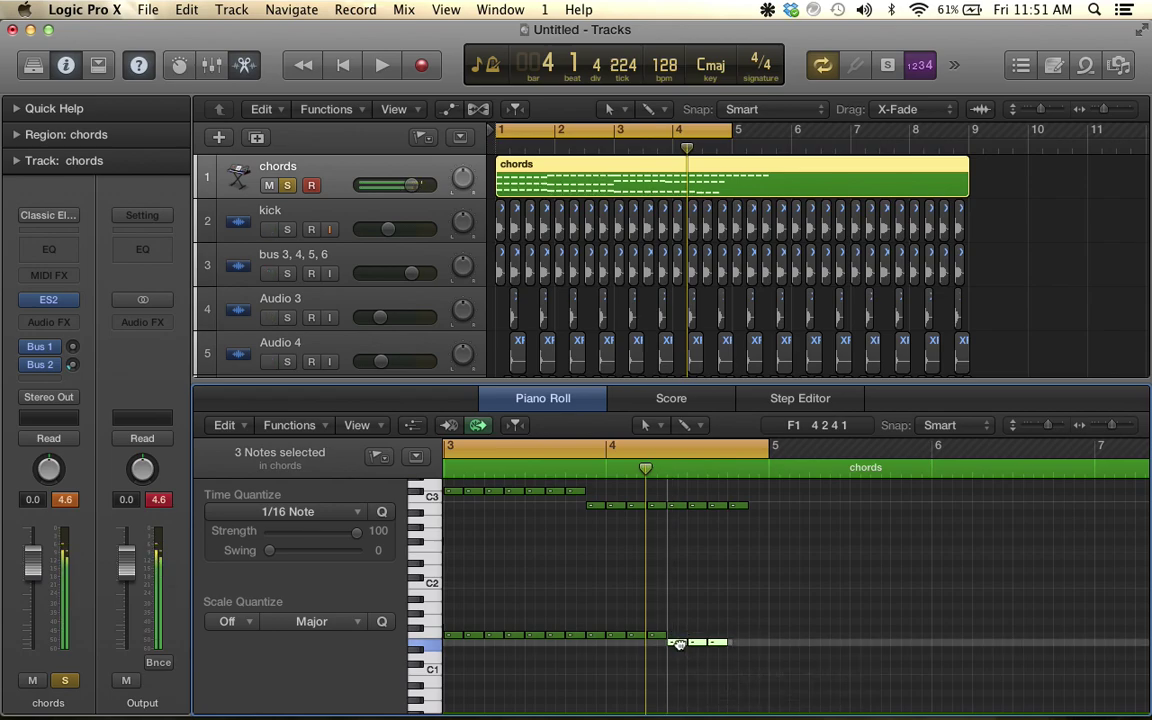
Repeat the three E1 notes once and remove the last copy so the low line ends at bar 5
key(super+r)
click(698, 297)
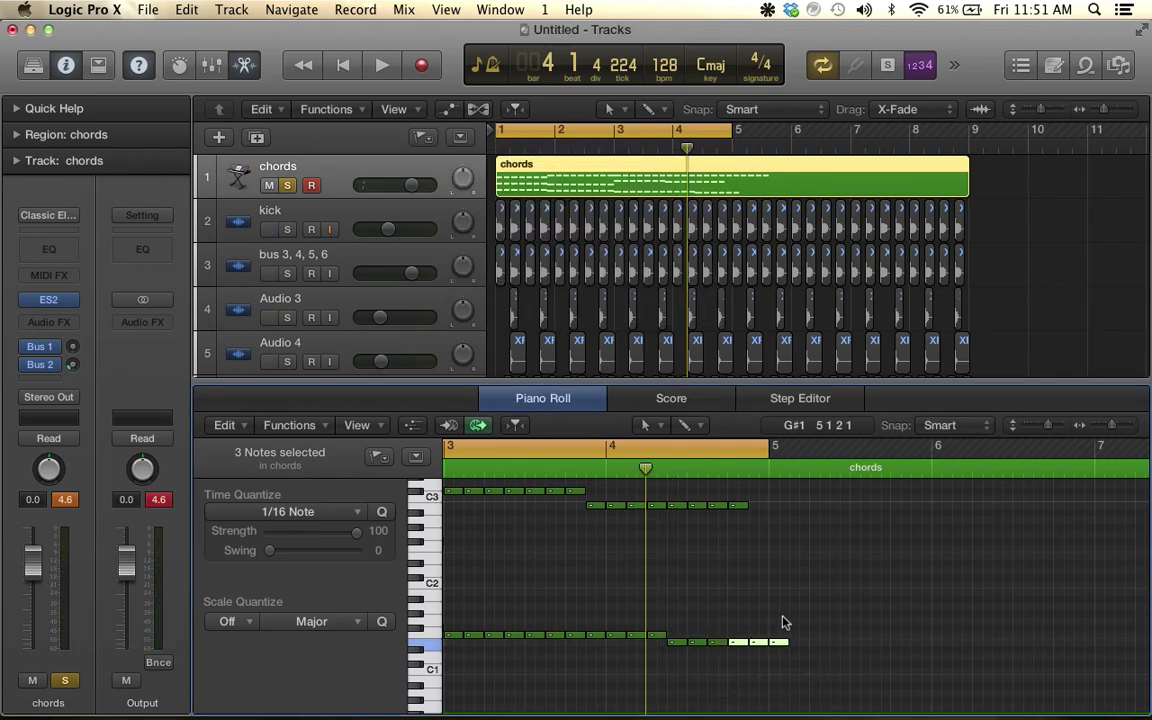
click(781, 641)
key(space)
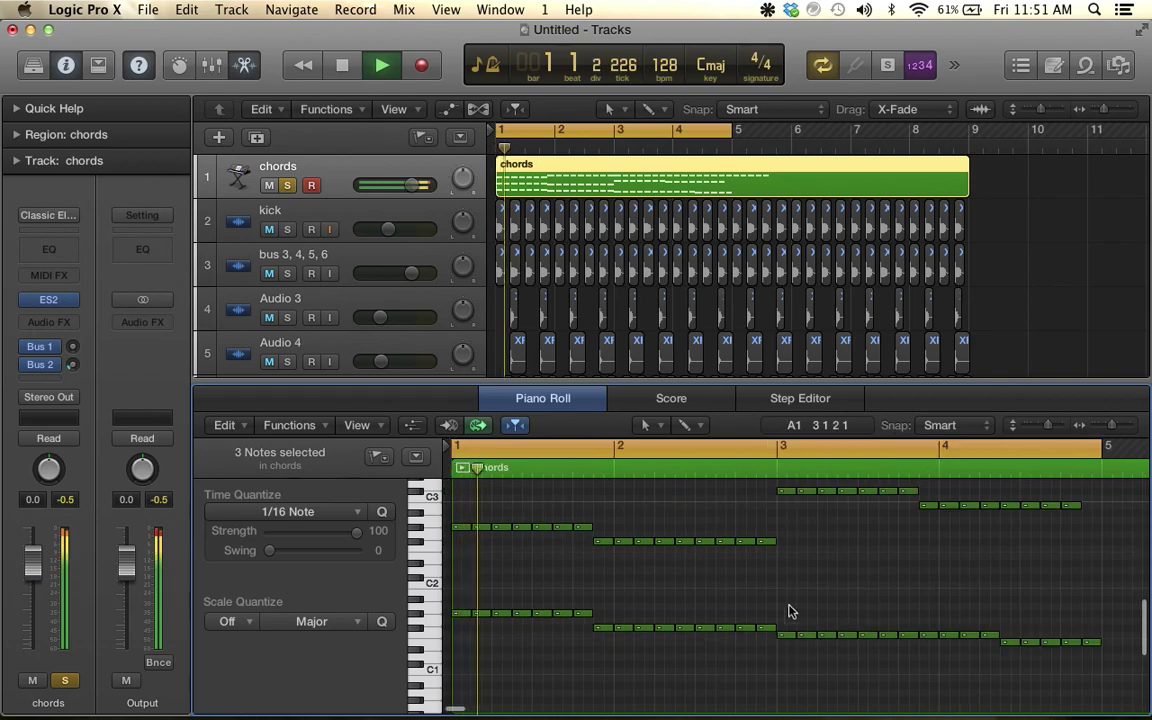
Enlarge the Piano Roll and add a B2 note at the end of bar 4 to complete the middle line
drag(813, 384, 813, 165)
scroll(884, 347, up, 3)
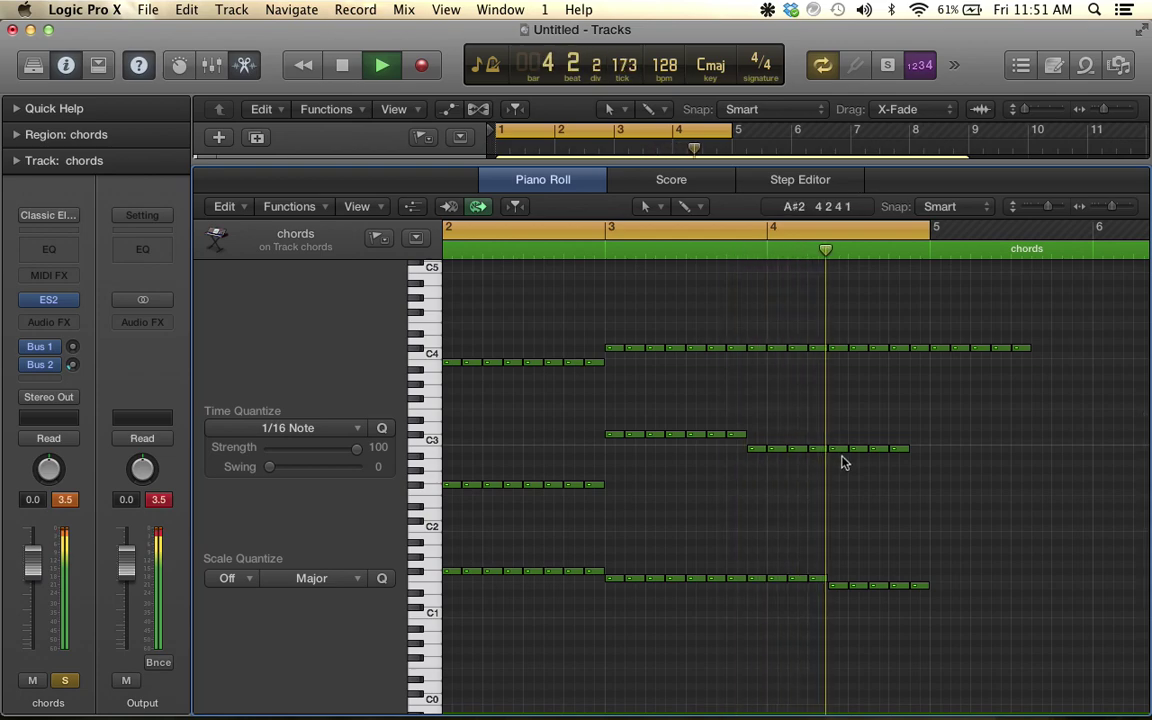
key(space)
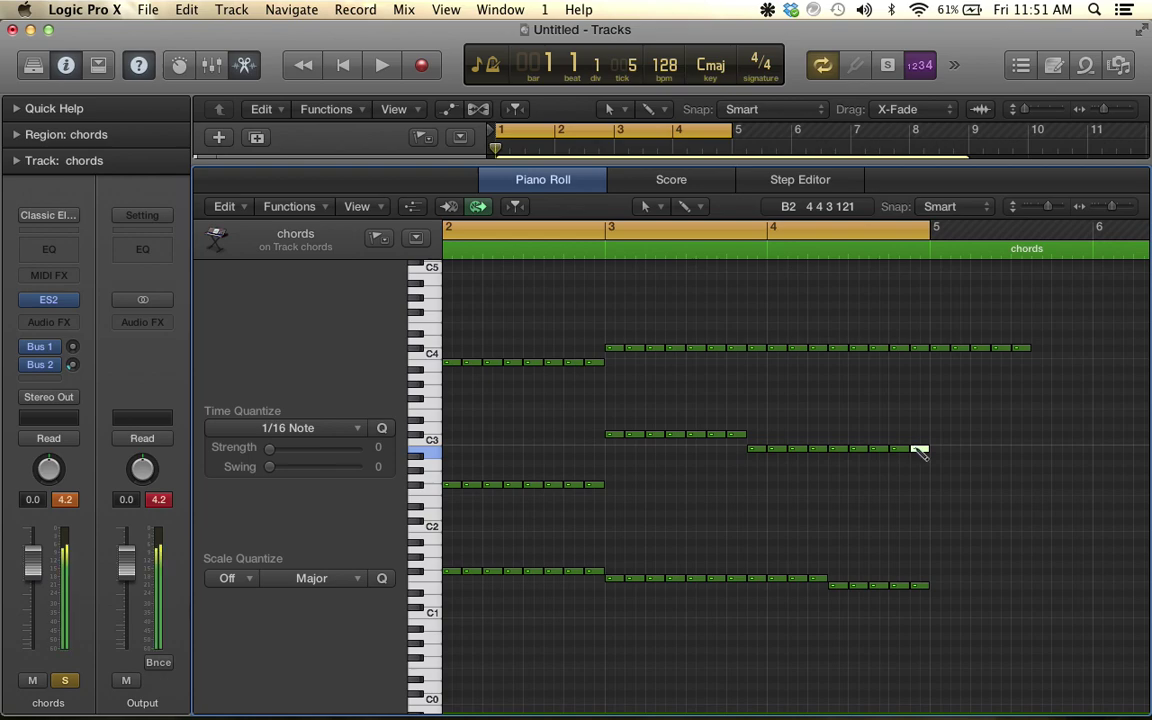
Add a D3 note at the start of bar 1, raise it to D#3, and listen to it with the chord
key(space)
key(space)
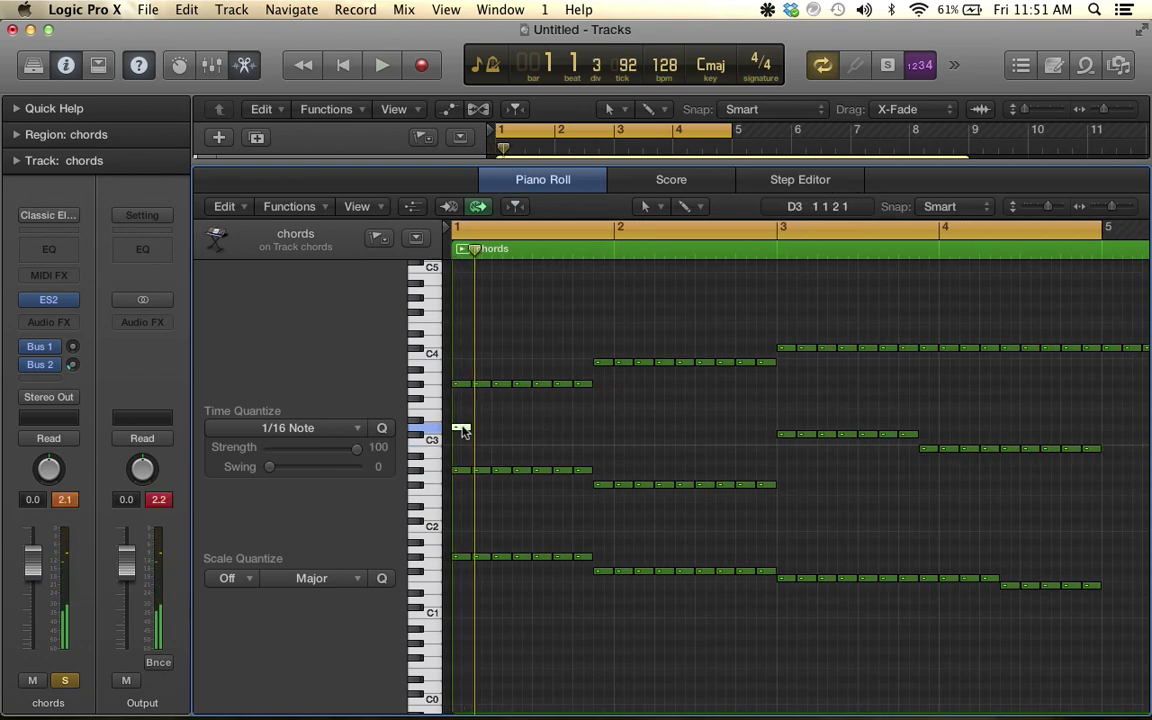
drag(461, 427, 460, 422)
key(space)
key(space)
Repeat the D#3 note six times, one copy at a time, to make a line of seven notes in bar 1
key(super+r)
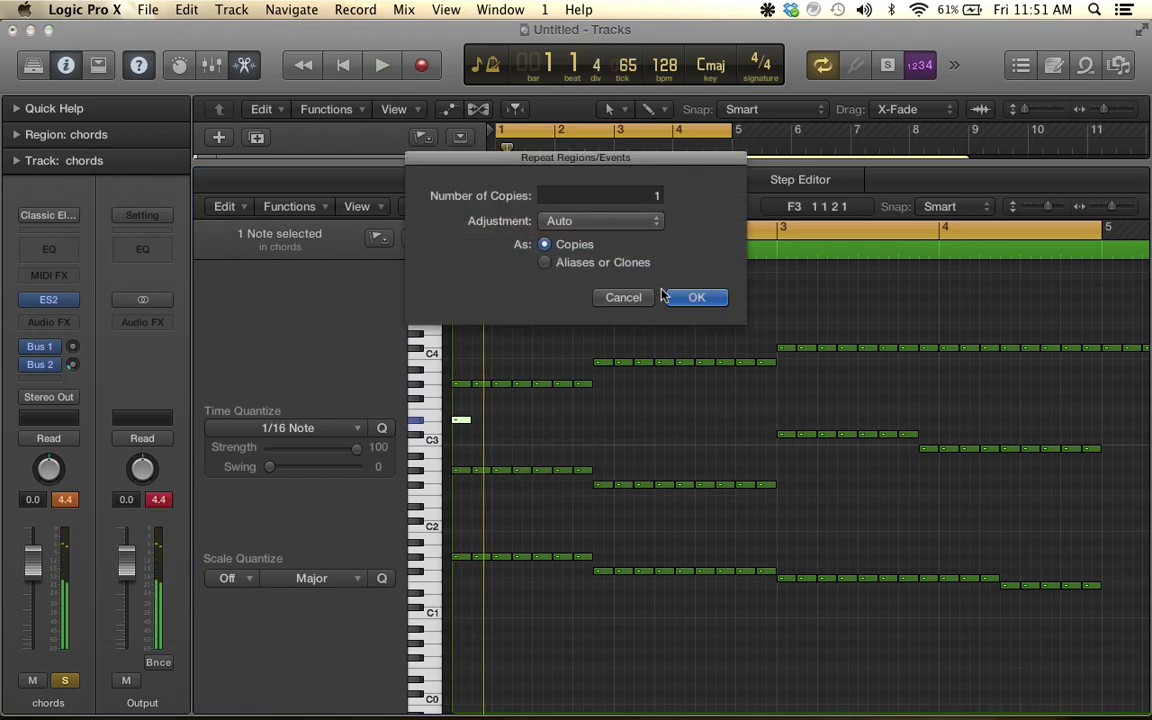
click(695, 298)
key(super+r)
click(695, 298)
key(super+r)
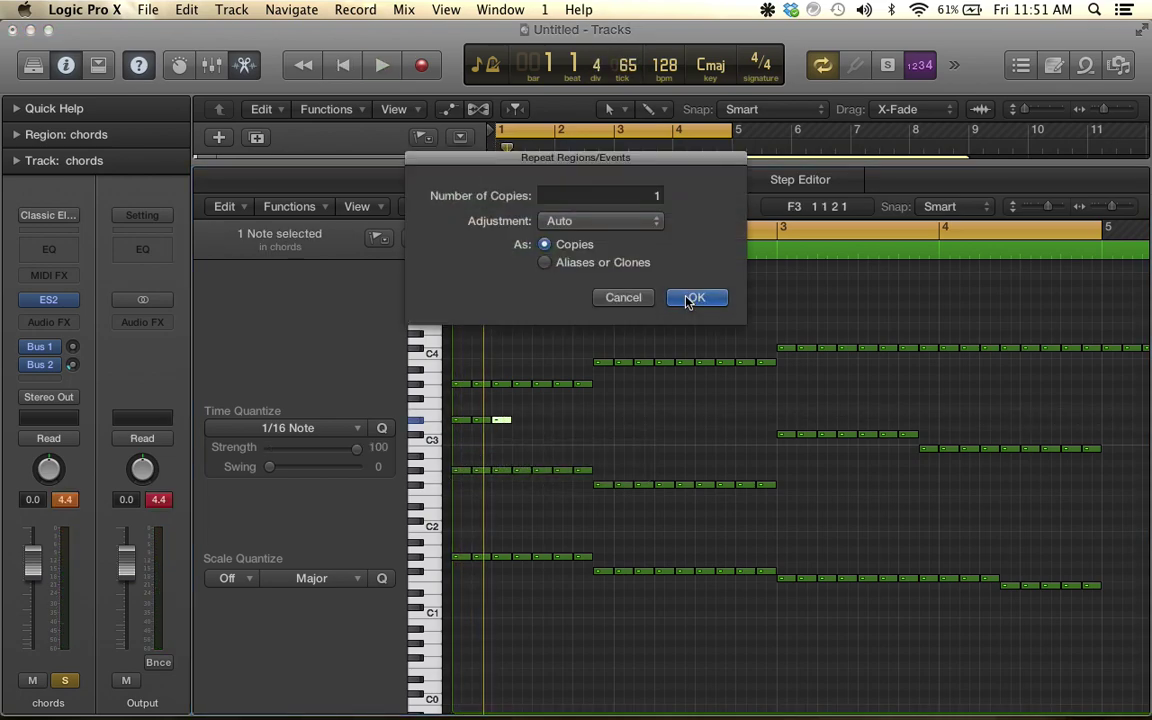
click(695, 298)
key(super+r)
click(688, 302)
key(super+r)
click(688, 302)
key(super+r)
click(688, 302)
key(space)
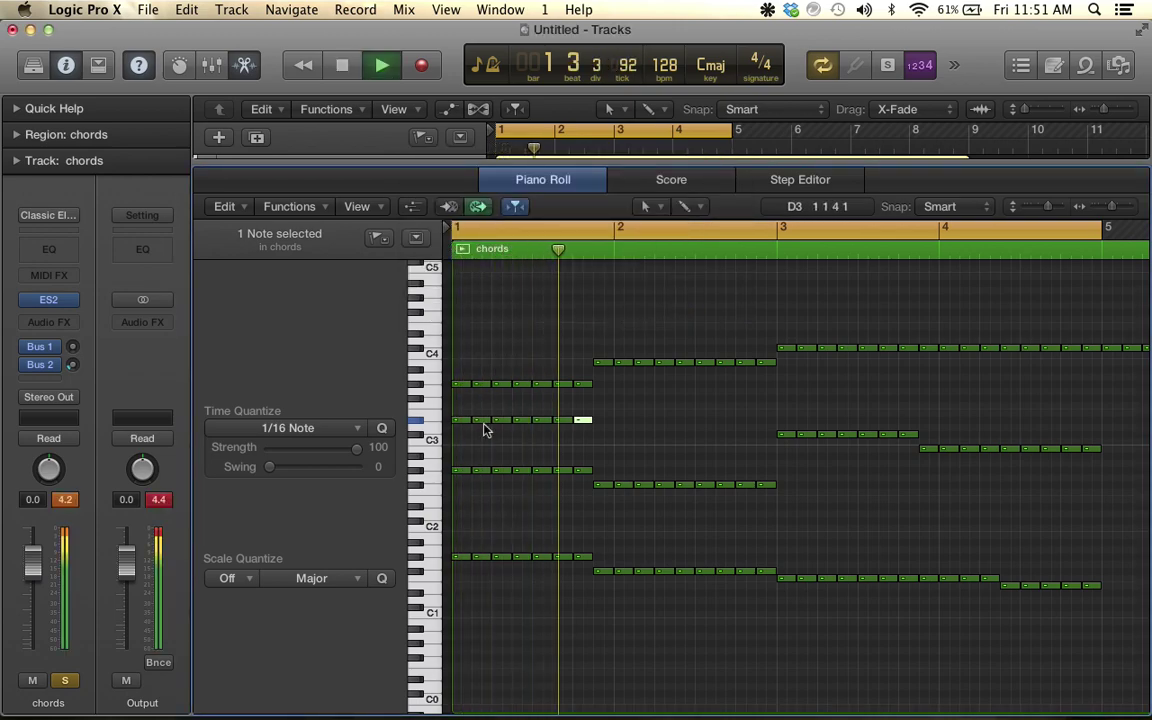
key(space)
Repeat the seven D#3 notes once and lower the copies to C#3
drag(505, 422, 605, 435)
key(super+r)
click(699, 299)
key(space)
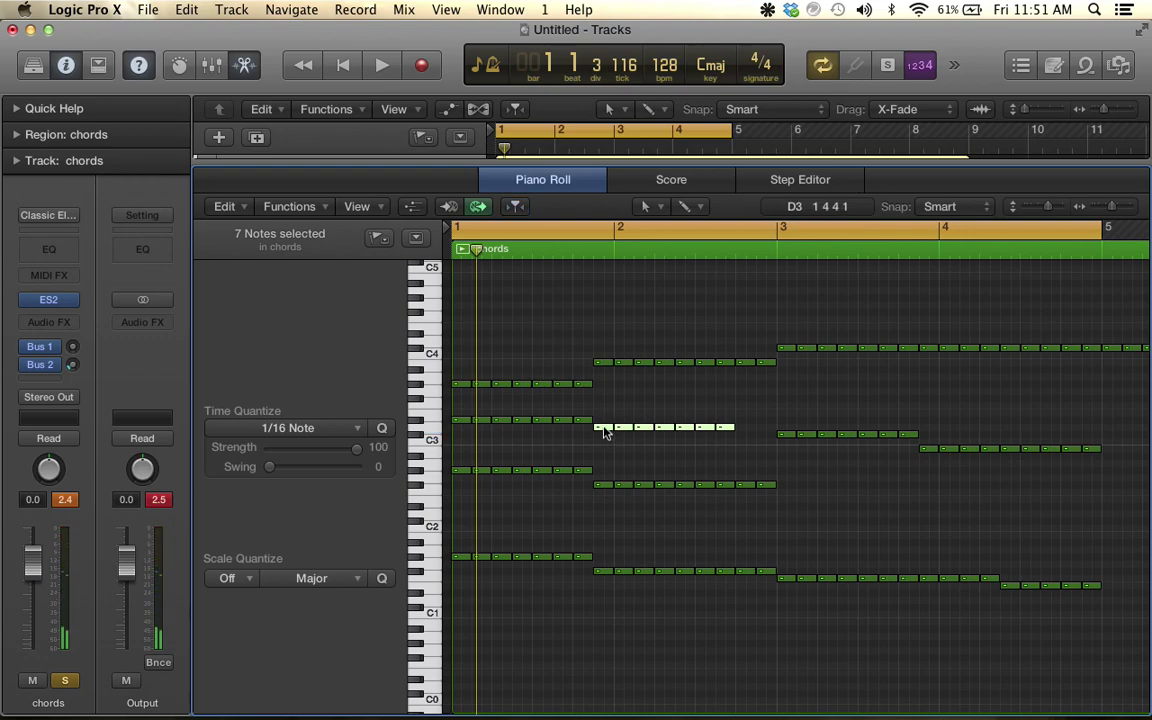
click(603, 446)
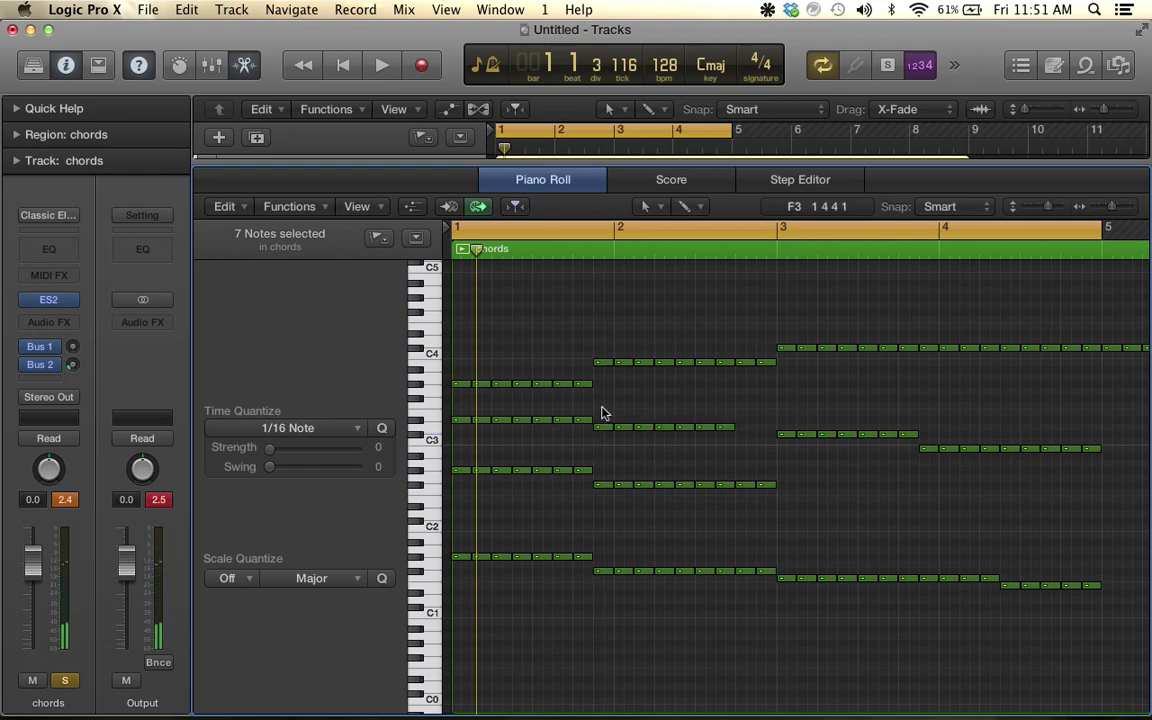
drag(658, 436, 733, 450)
drag(604, 432, 605, 440)
key(space)
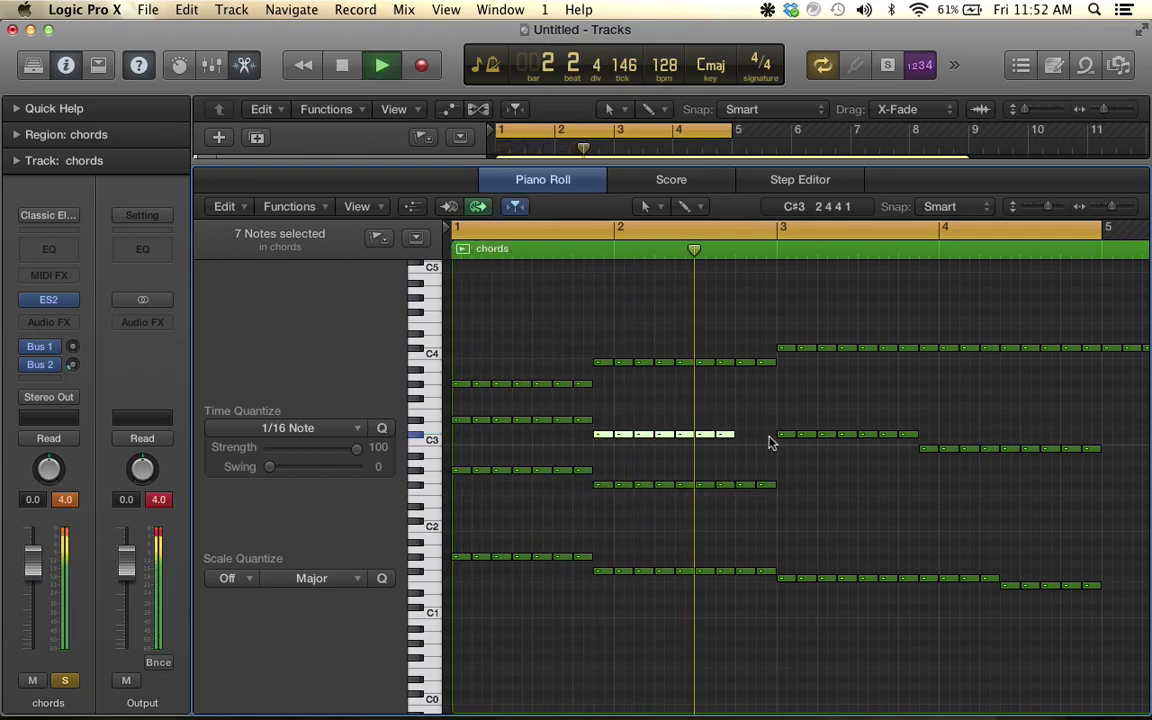
key(space)
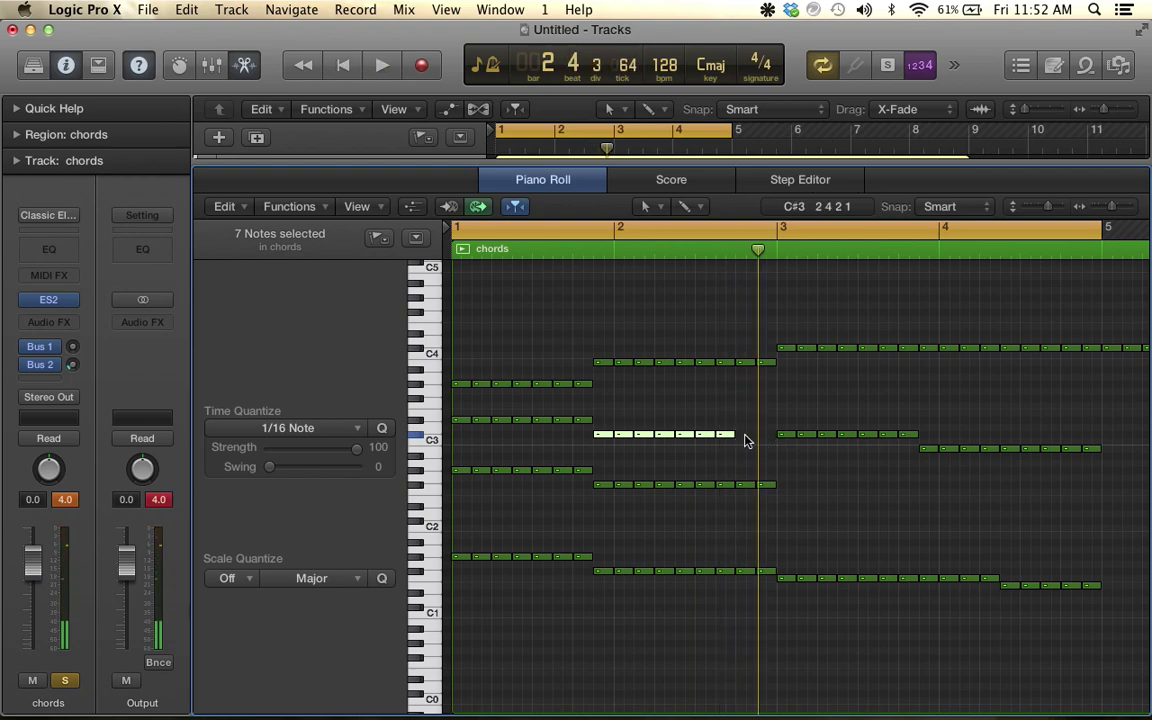
Fill the gap before bar 3 with two C#3 notes and raise the seven C#3 notes in bar 3 to D#3
click(750, 435)
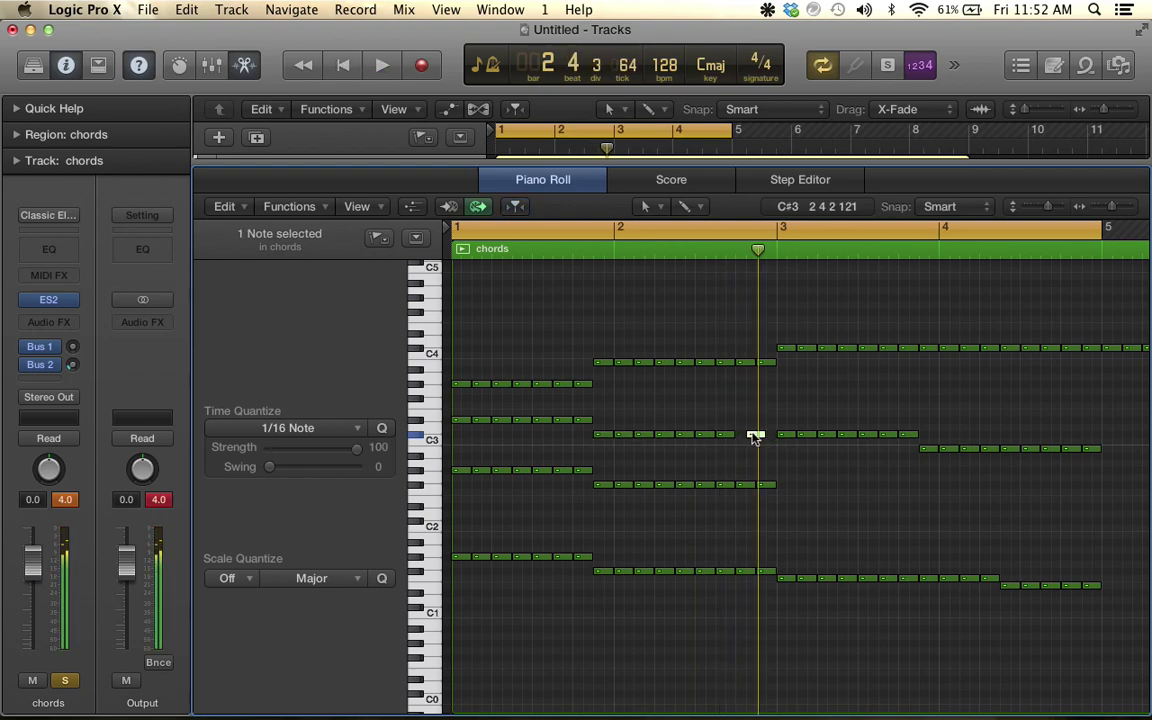
drag(758, 435, 750, 435)
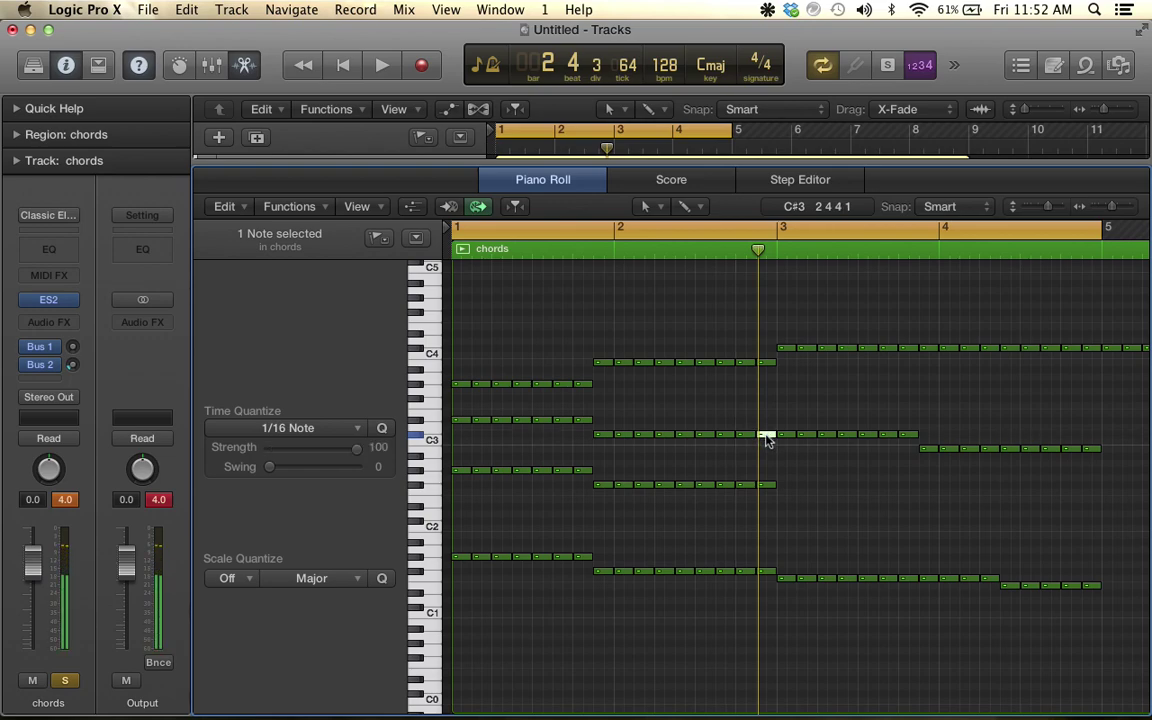
drag(797, 423, 897, 474)
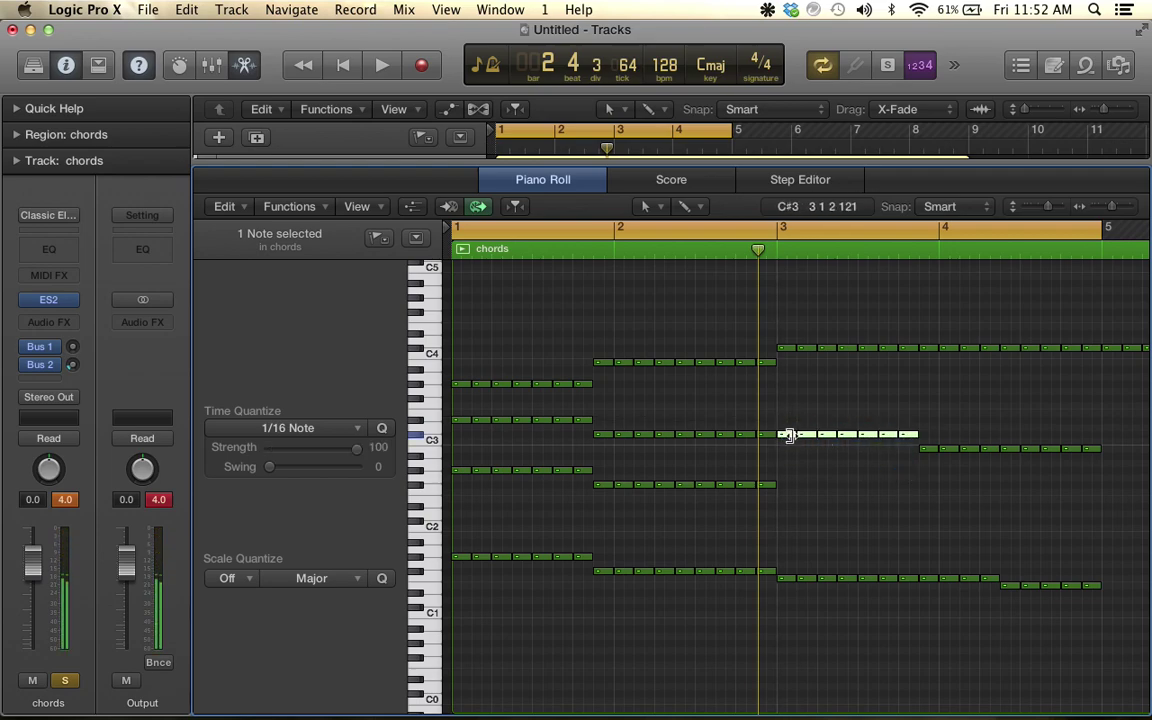
mouse_move(786, 441)
mouse_down()
mouse_move(786, 419)
mouse_move(800, 427)
mouse_up()
key(space)
scroll(840, 465, right, 1)
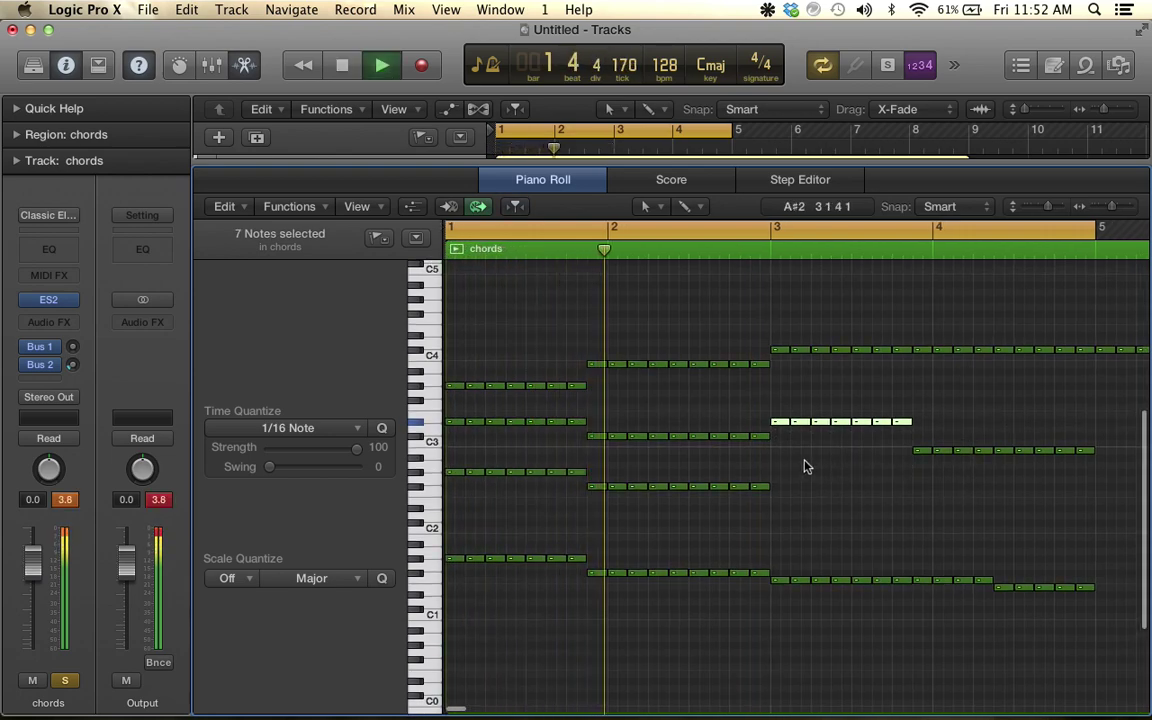
scroll(825, 466, right, 1)
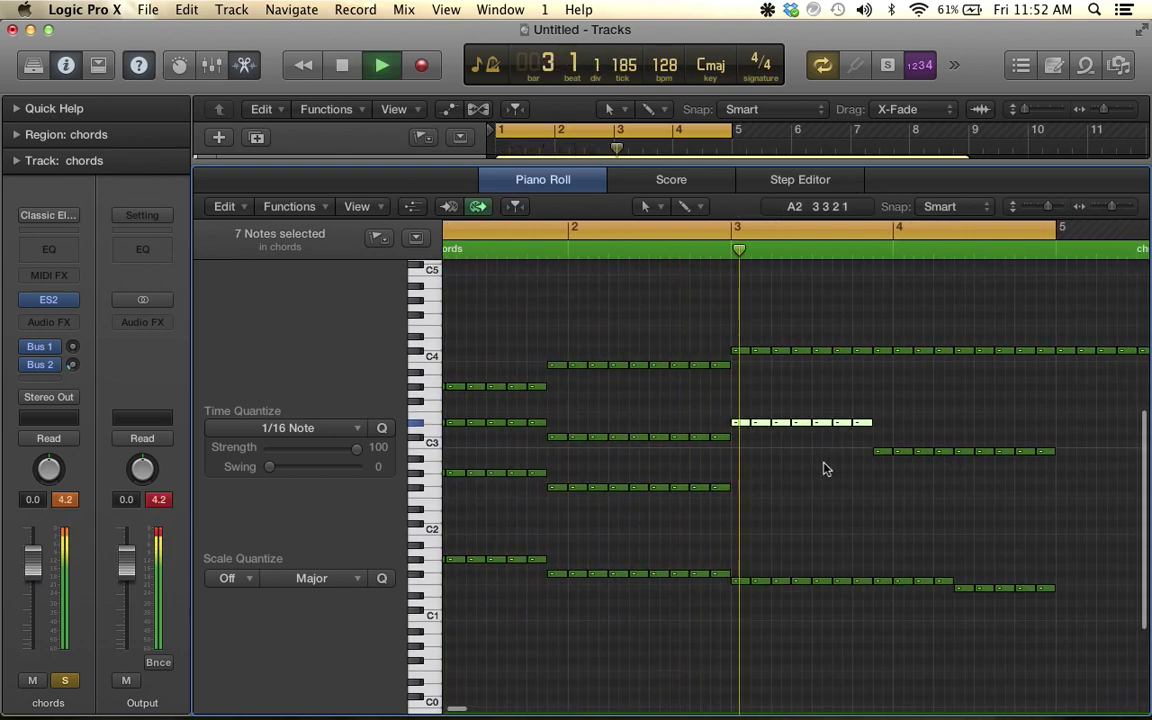
key(space)
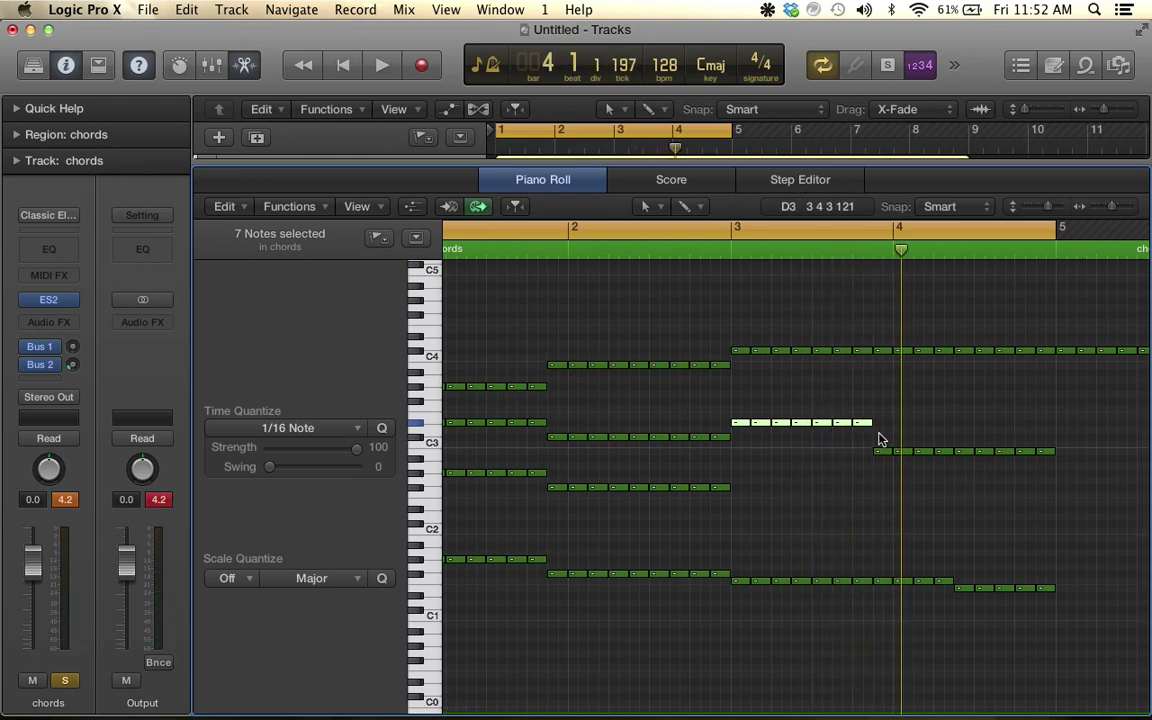
Try an F3 note above the first B2 note at the end of bar 3
drag(1010, 497, 1082, 506)
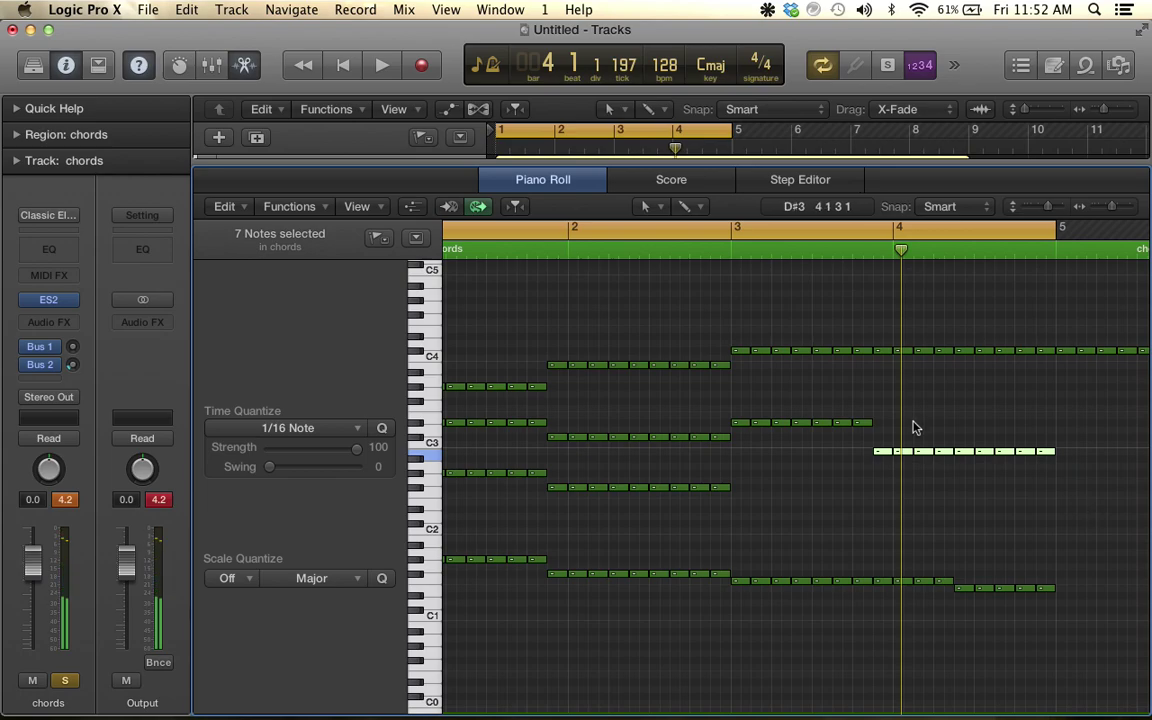
click(876, 404)
mouse_move(881, 404)
mouse_down()
mouse_move(882, 418)
mouse_move(893, 415)
mouse_up()
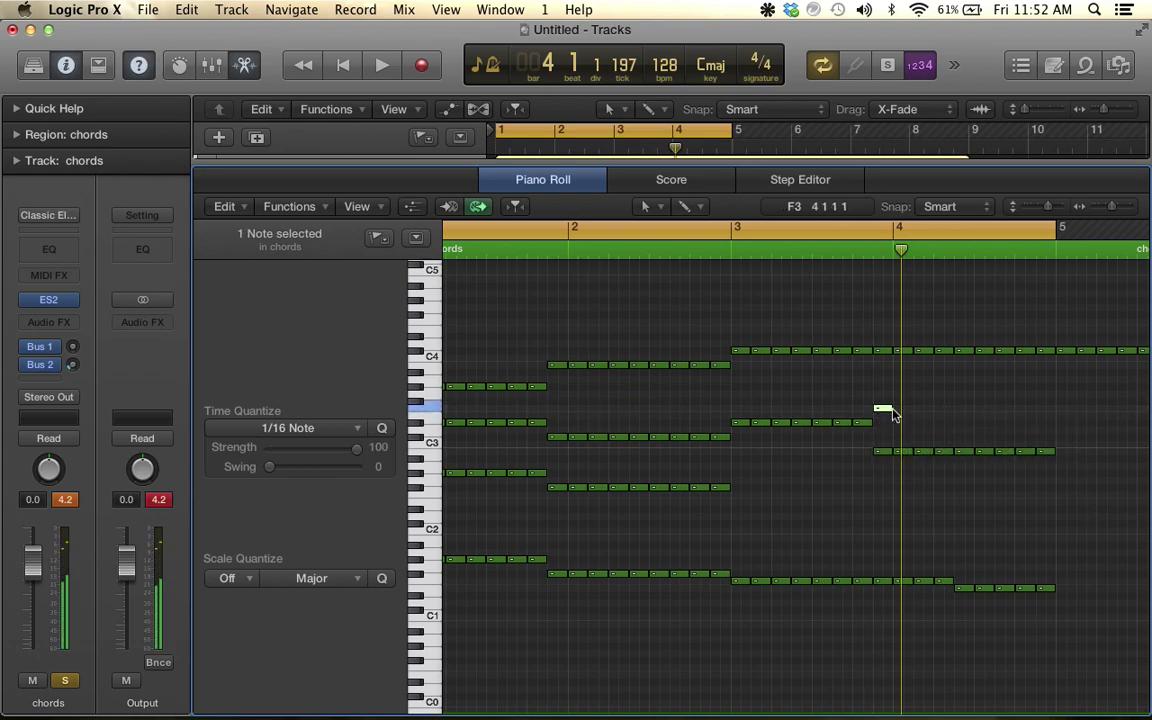
Repeat the seven D#3 notes of bar 3 once and raise the copies to E3
drag(737, 408, 851, 466)
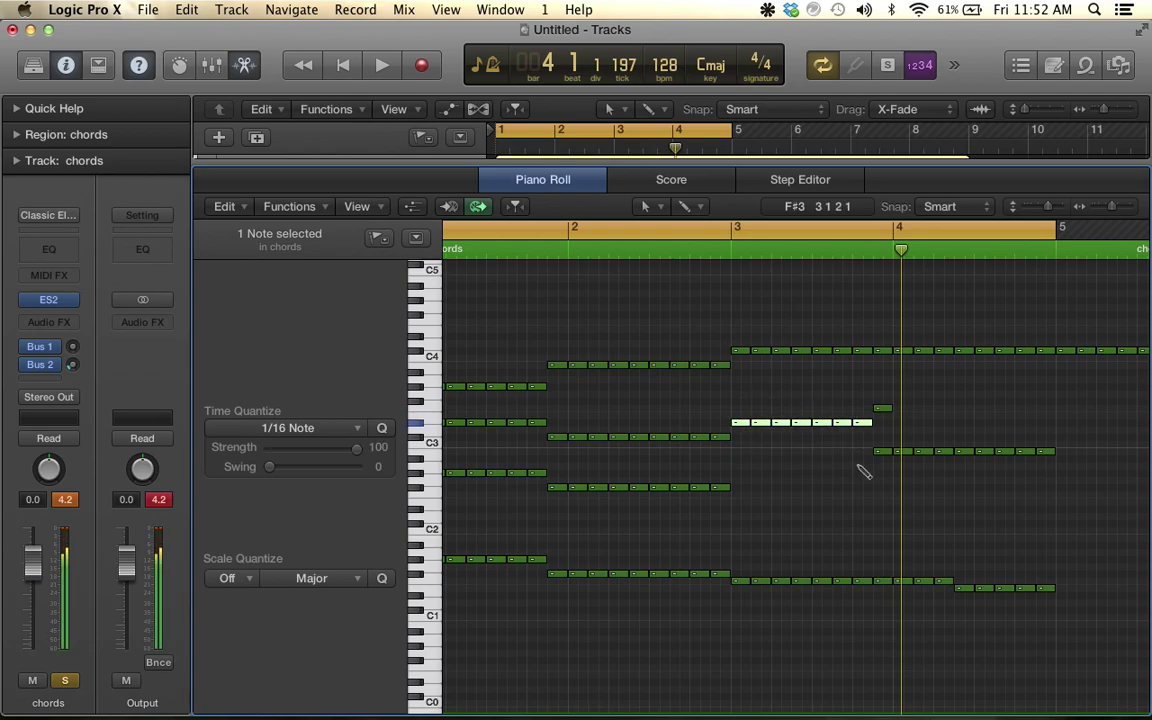
key(super+r)
click(697, 297)
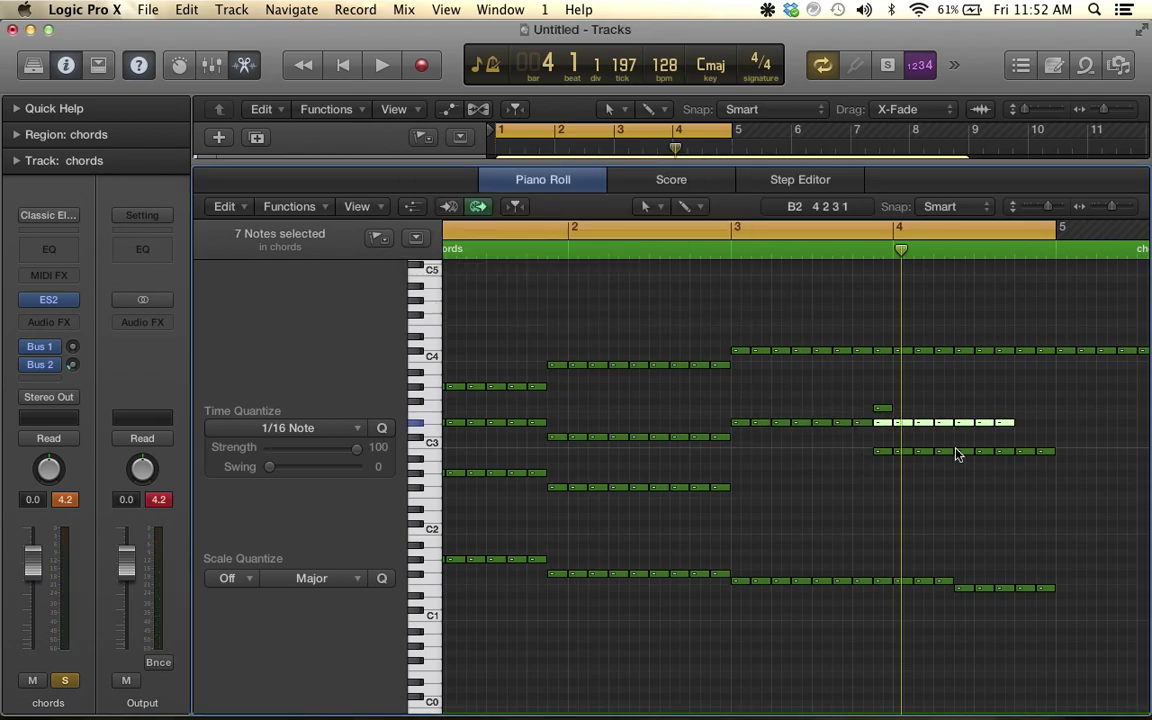
mouse_move(884, 430)
mouse_down()
mouse_move(900, 412)
mouse_move(883, 417)
mouse_up()
click(884, 416)
Raise the eight E3 notes running from the end of bar 3 through bar 4 to F#3 and play the loop
key(space)
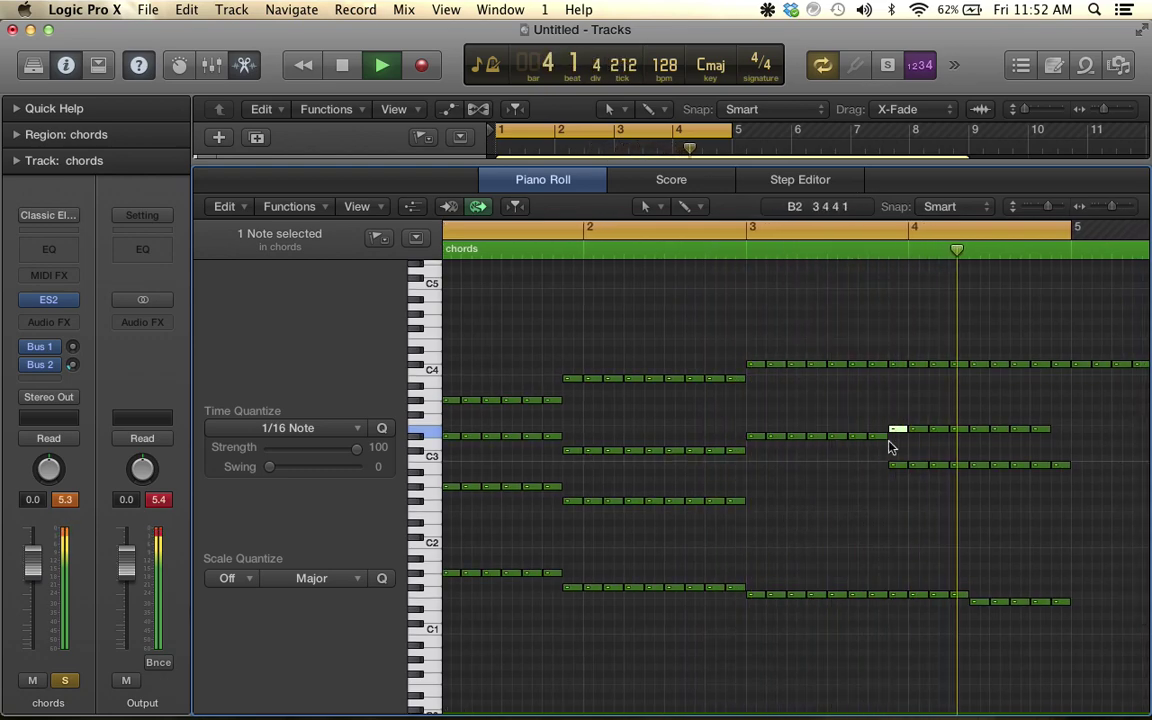
key(space)
drag(980, 447, 1027, 449)
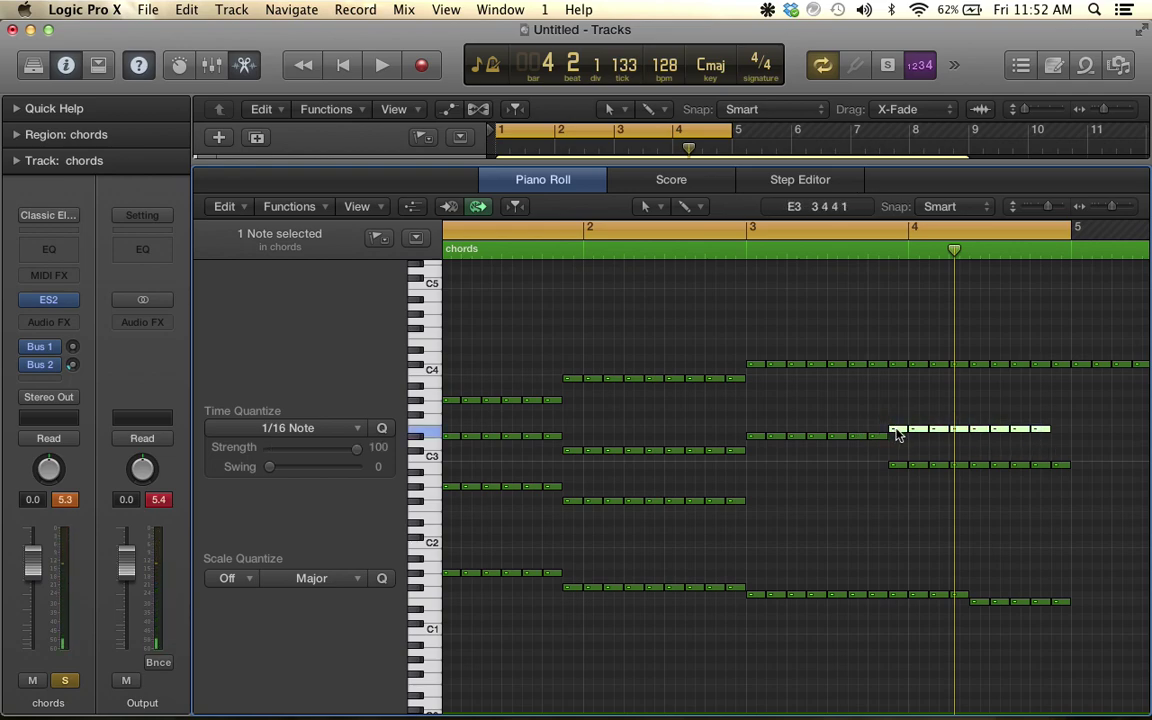
drag(897, 434, 897, 424)
key(space)
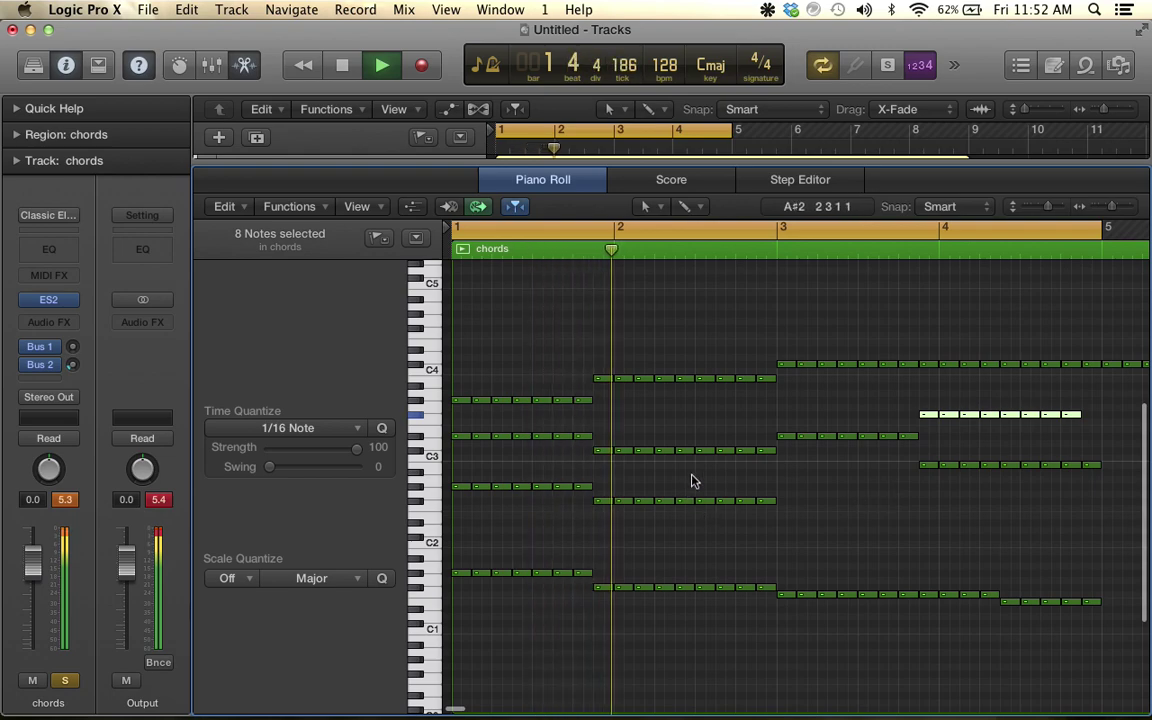
Try raising the last two D#3 notes of bar 1 to F3 and F#3 and listen to the result
mouse_move(580, 438)
mouse_down()
mouse_move(581, 423)
mouse_move(578, 443)
mouse_move(561, 432)
mouse_move(581, 427)
mouse_move(581, 411)
mouse_move(562, 425)
mouse_up()
key(space)
key(space)
key(space)
key(space)
key(space)
key(space)
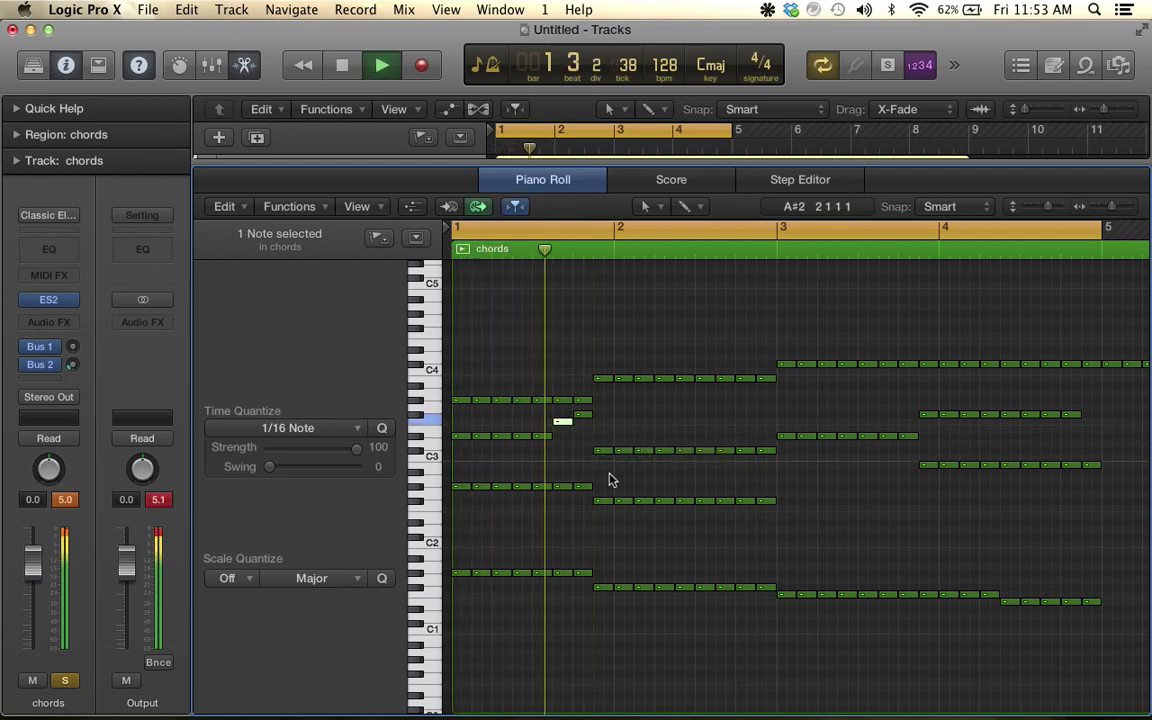
Return the last two inner-line notes of bar 1 to D#3 and play the bar
key(space)
drag(561, 424, 581, 437)
key(space)
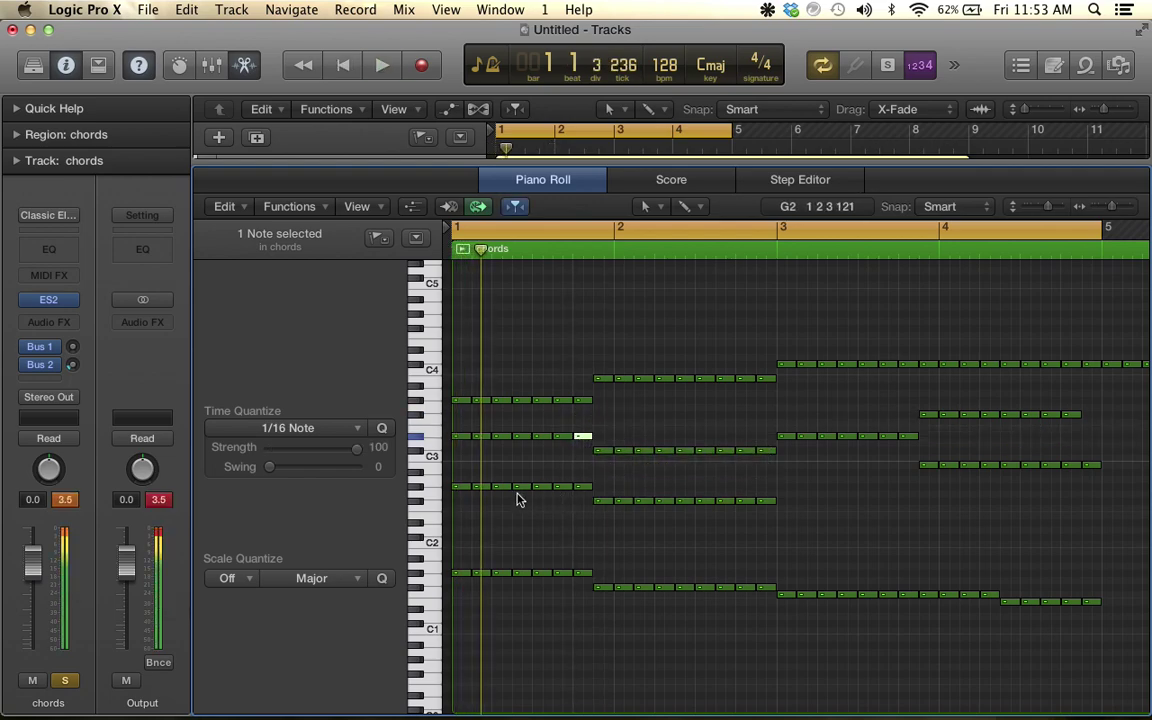
Raise the last two G#3 notes of bar 1 to B3 and C#4 and play the loop
click(420, 487)
key(space)
key(space)
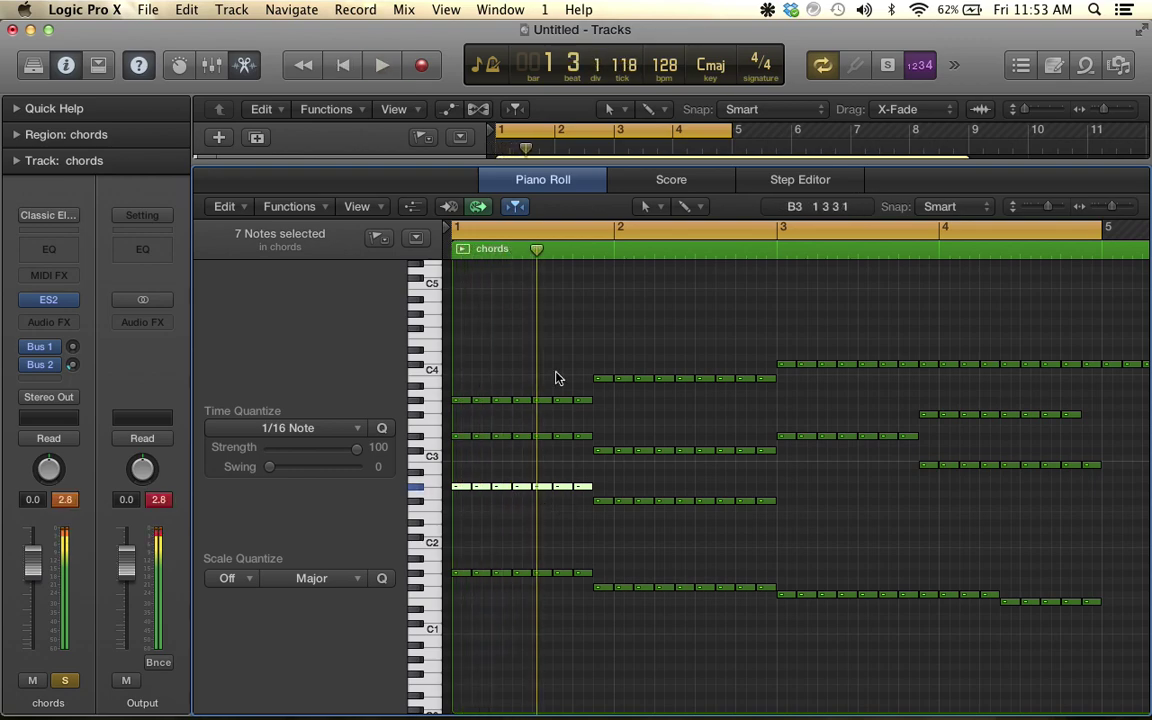
click(561, 401)
key(space)
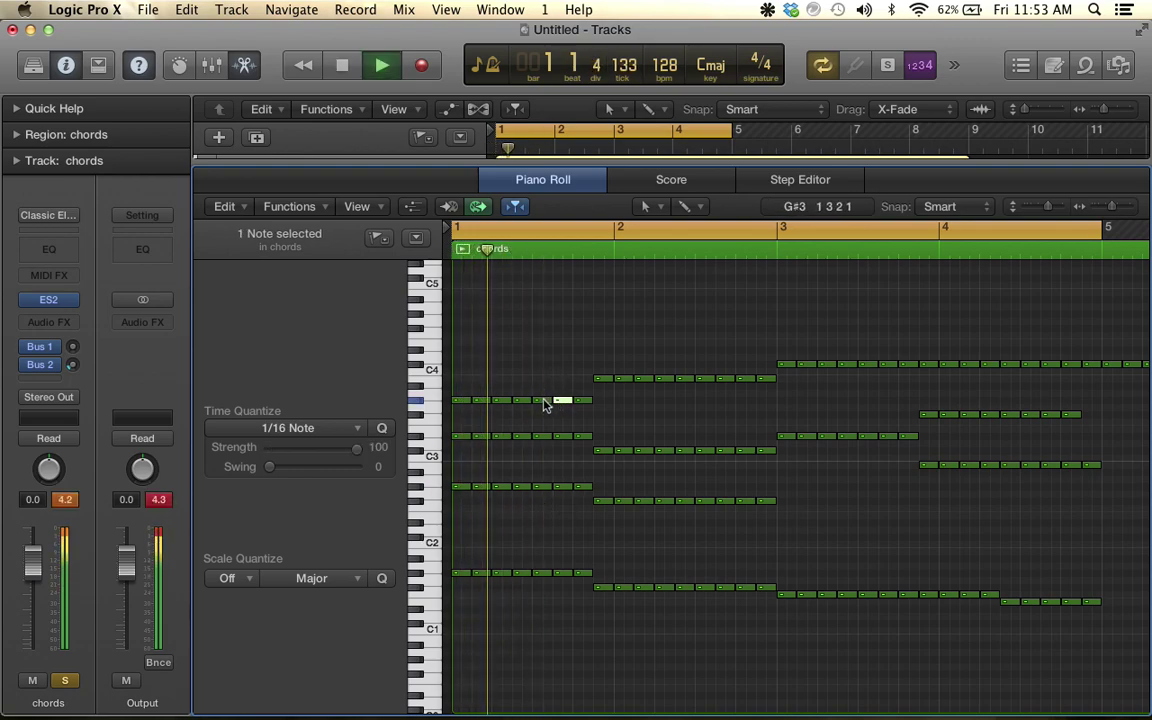
key(space)
drag(561, 401, 580, 366)
key(space)
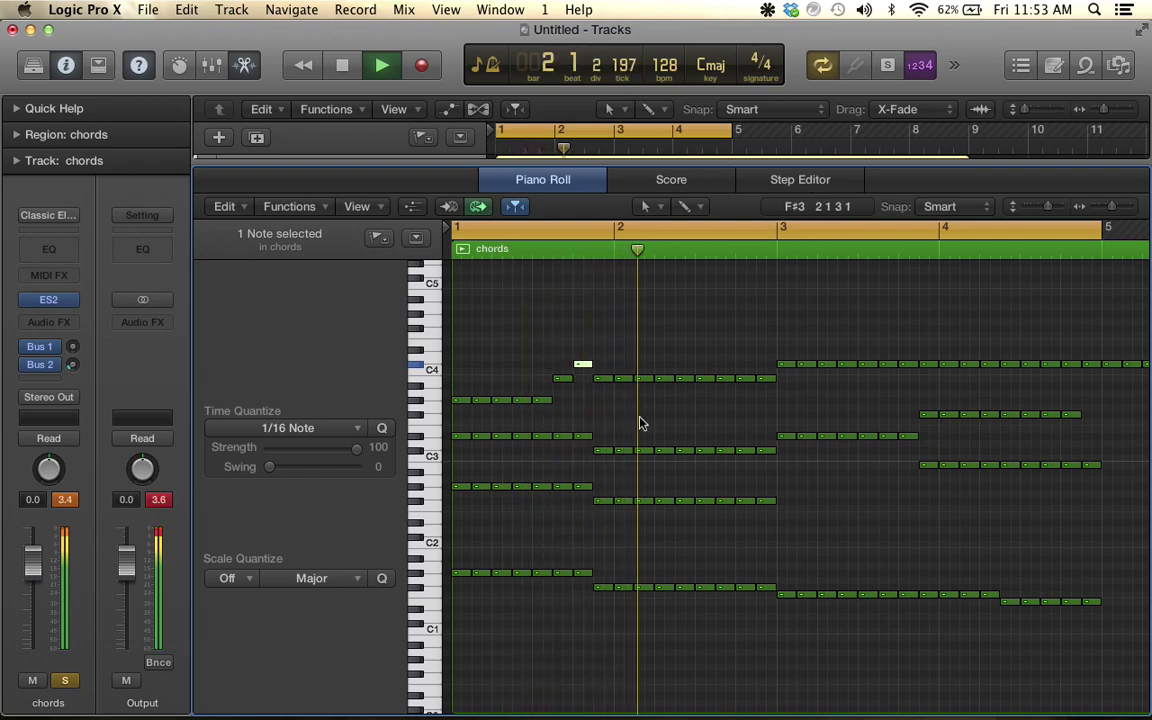
Raise the two upper-line notes on beat 3 of bar 2 to D#4 and the following note to C#4
scroll(640, 420, right, 3)
key(space)
drag(590, 380, 633, 366)
key(space)
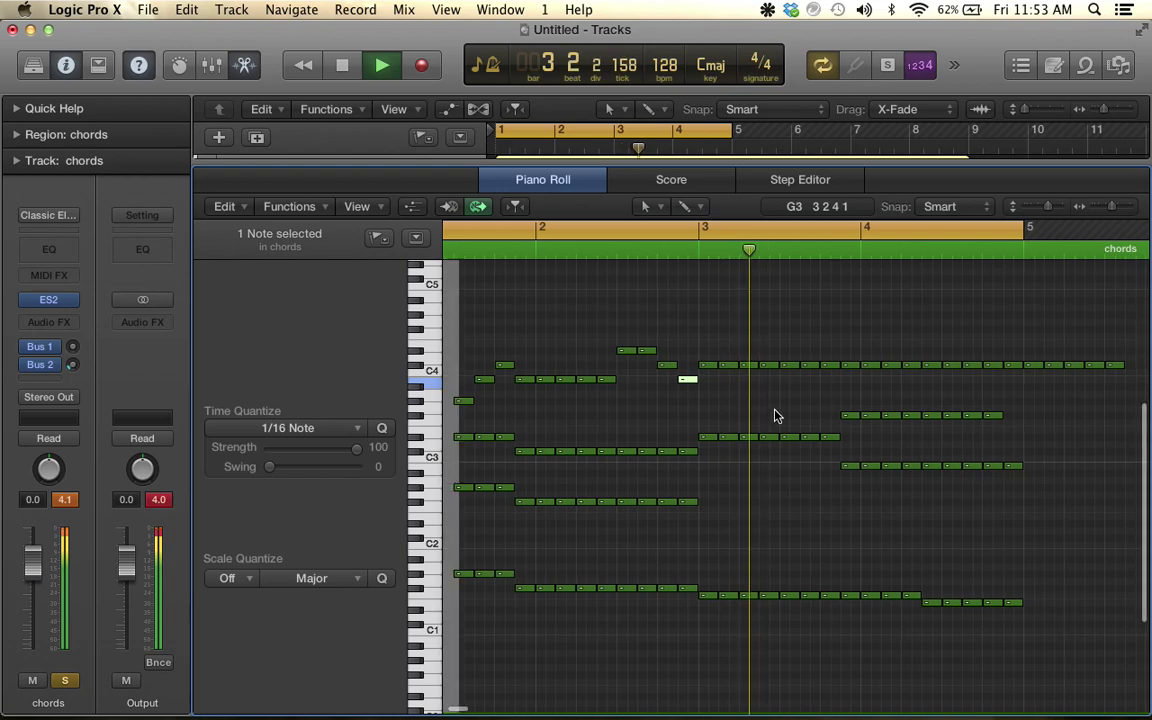
key(space)
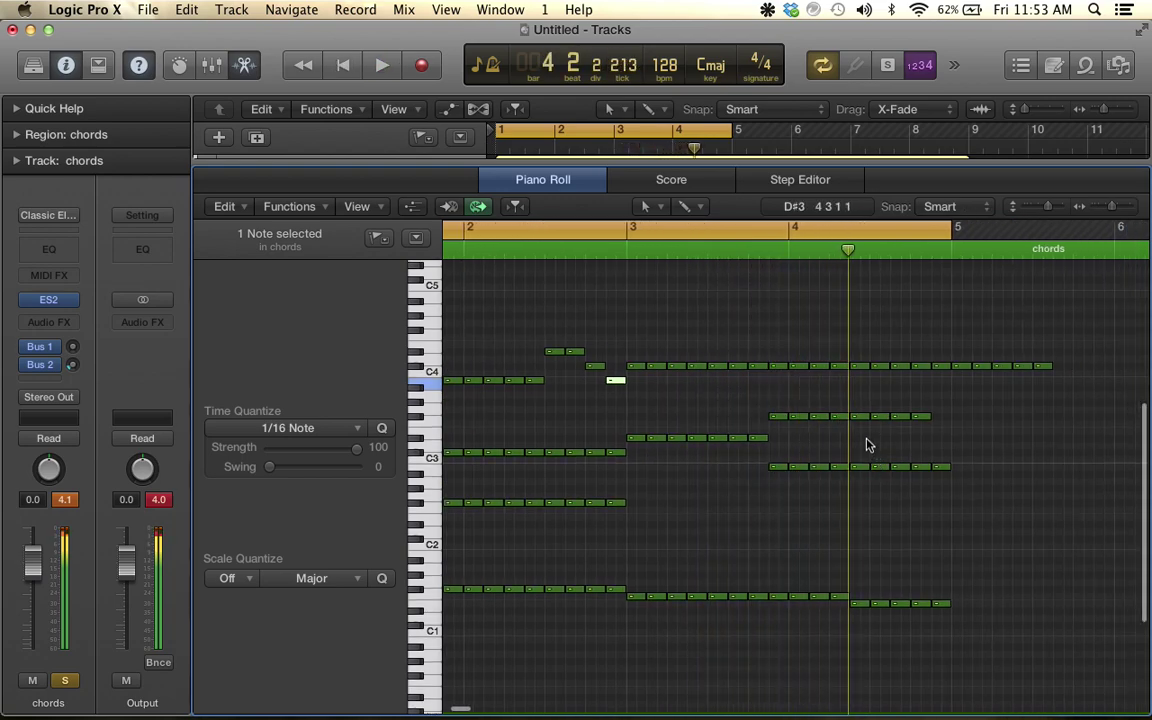
Raise the nine B2 notes leading up to bar 5 to C#3 and listen to the pattern
click(785, 468)
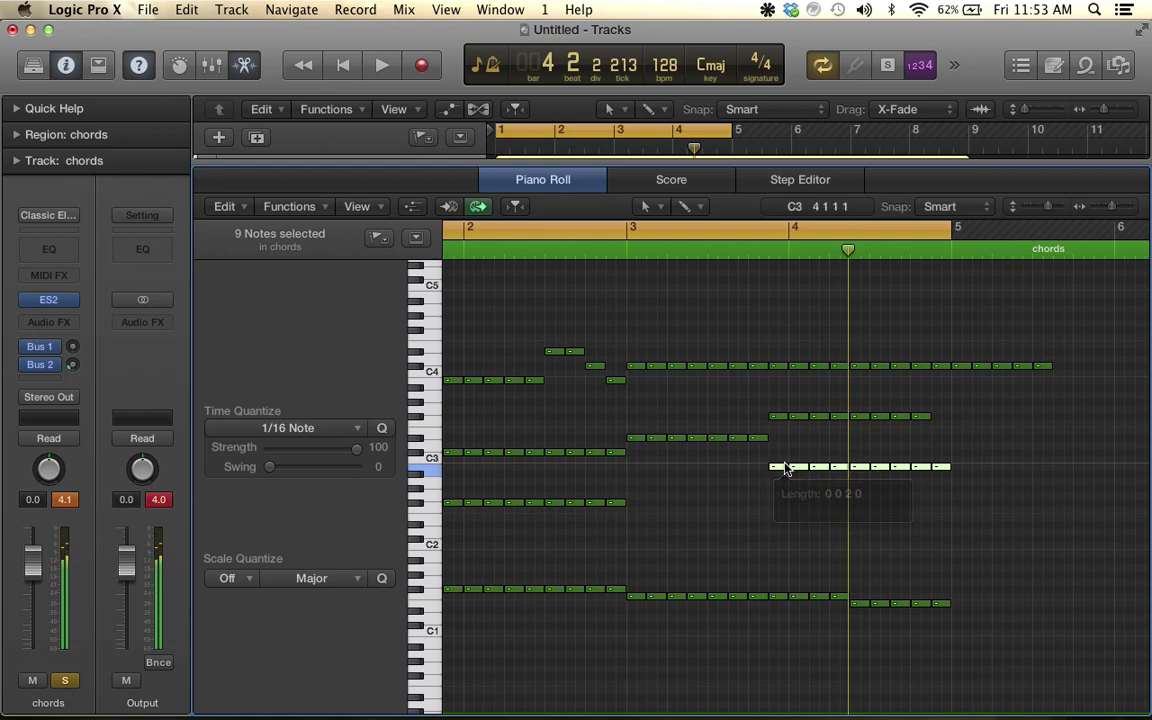
mouse_move(779, 472)
mouse_down()
mouse_move(777, 444)
mouse_move(776, 457)
mouse_up()
key(space)
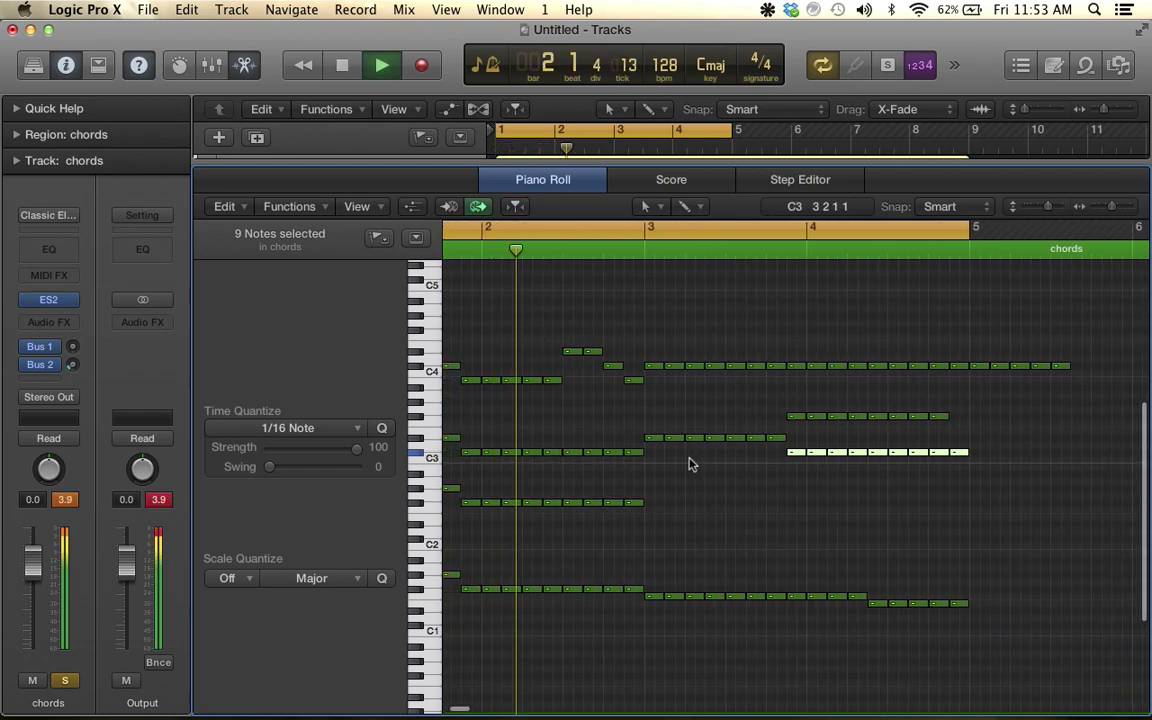
scroll(691, 460, down, 5)
scroll(690, 461, up, 1)
scroll(665, 458, up, 3)
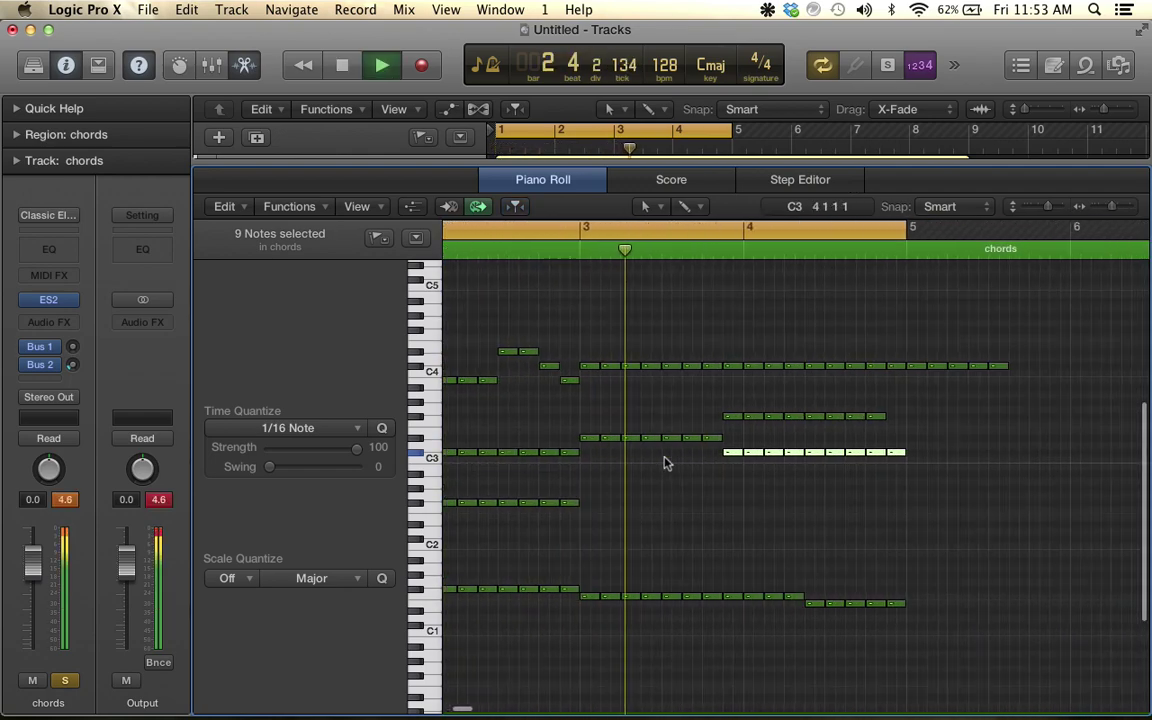
scroll(690, 465, up, 3)
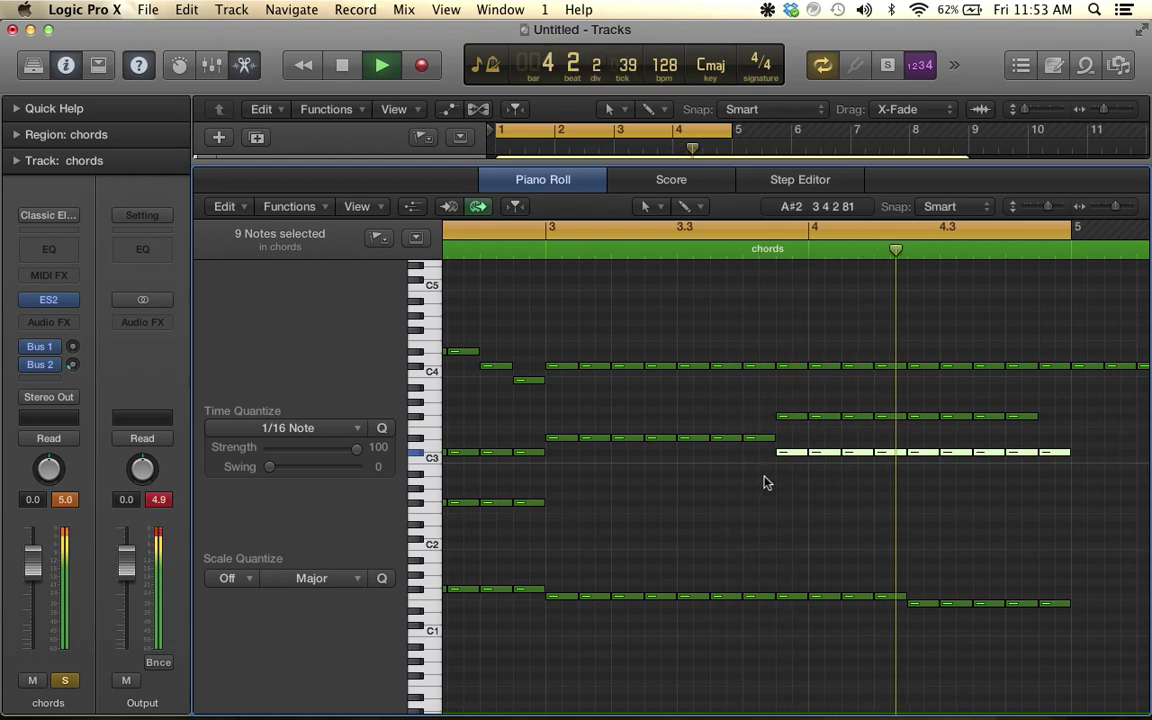
key(space)
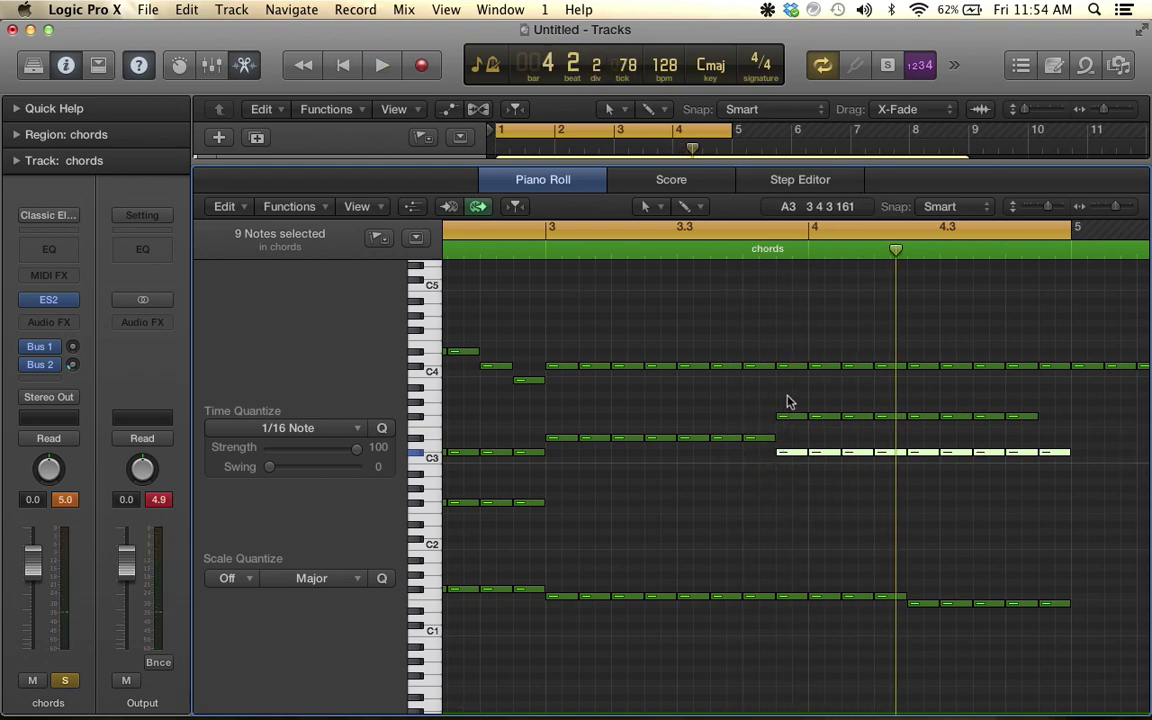
Delete the eight F#3 notes and raise the nine C#3 notes below them to D#3
drag(787, 400, 915, 441)
drag(1048, 442, 1048, 442)
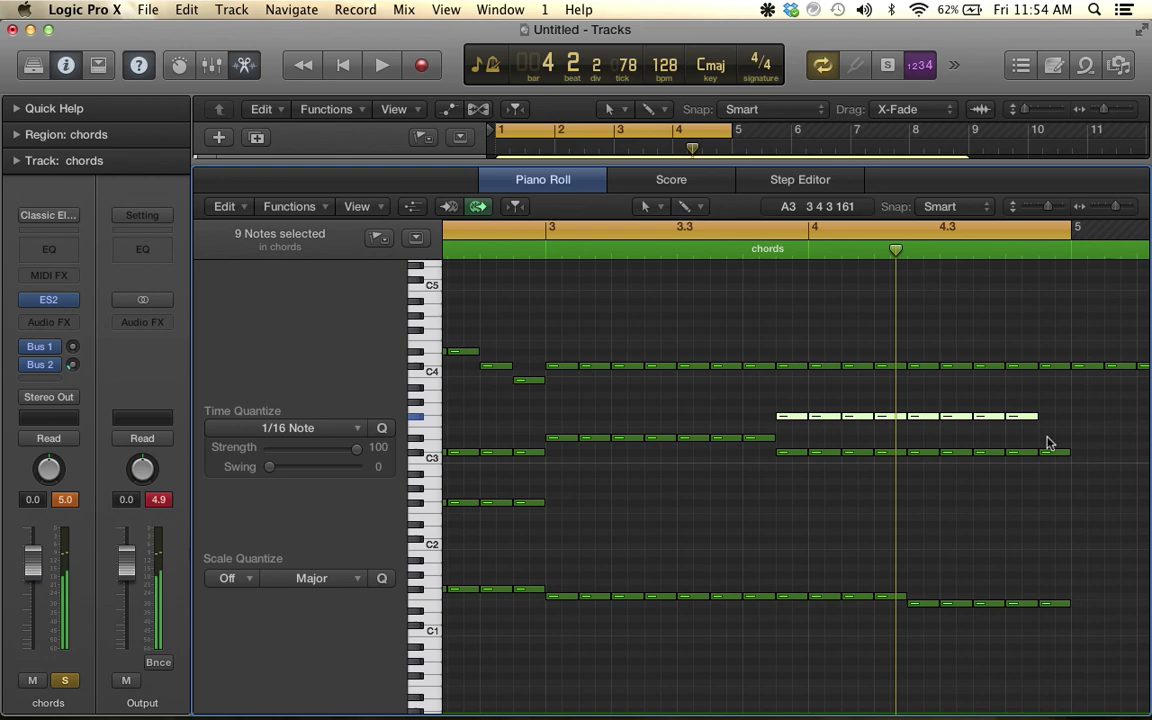
drag(895, 453, 1092, 477)
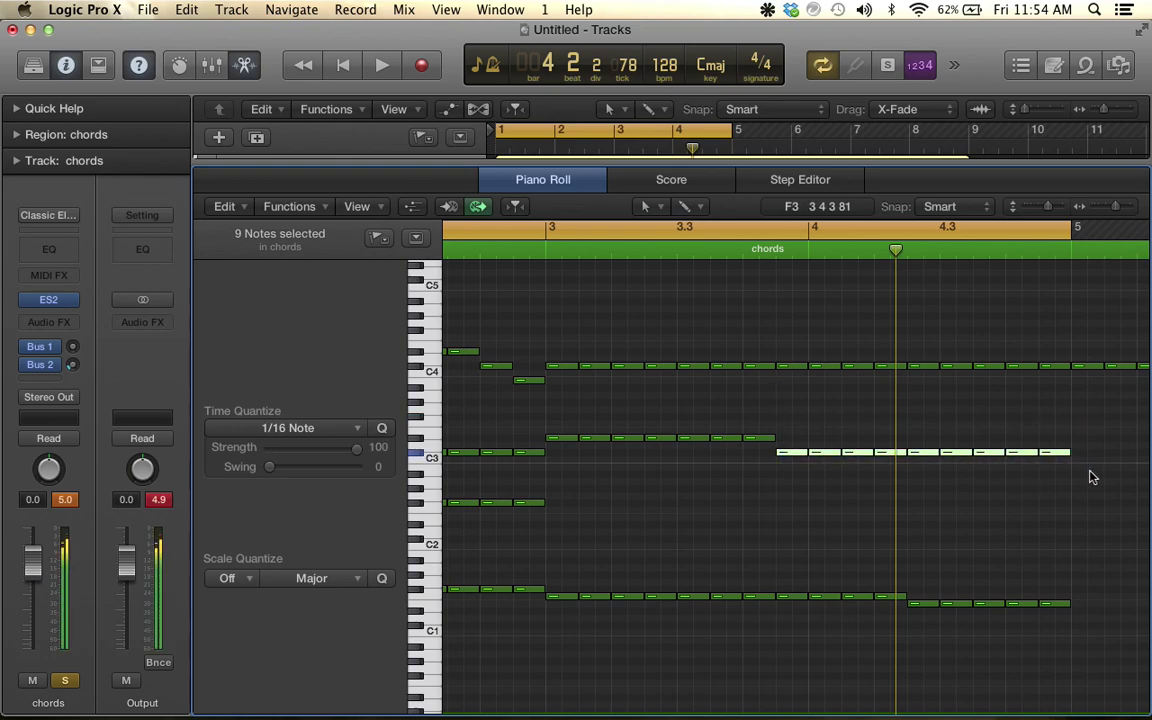
drag(785, 457, 785, 445)
key(space)
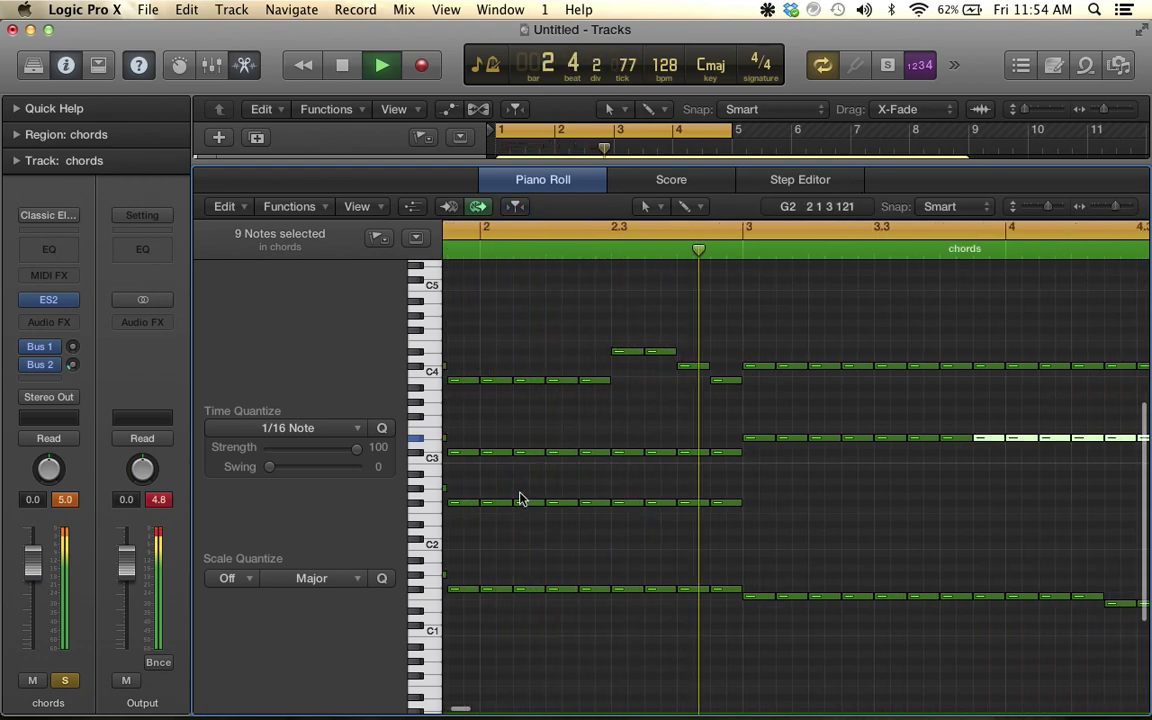
Repeat the nine F#2 notes of bar 2 once and lower the copies to F2
key(space)
drag(447, 482, 757, 516)
key(super+r)
click(696, 298)
scroll(902, 495, right, 1)
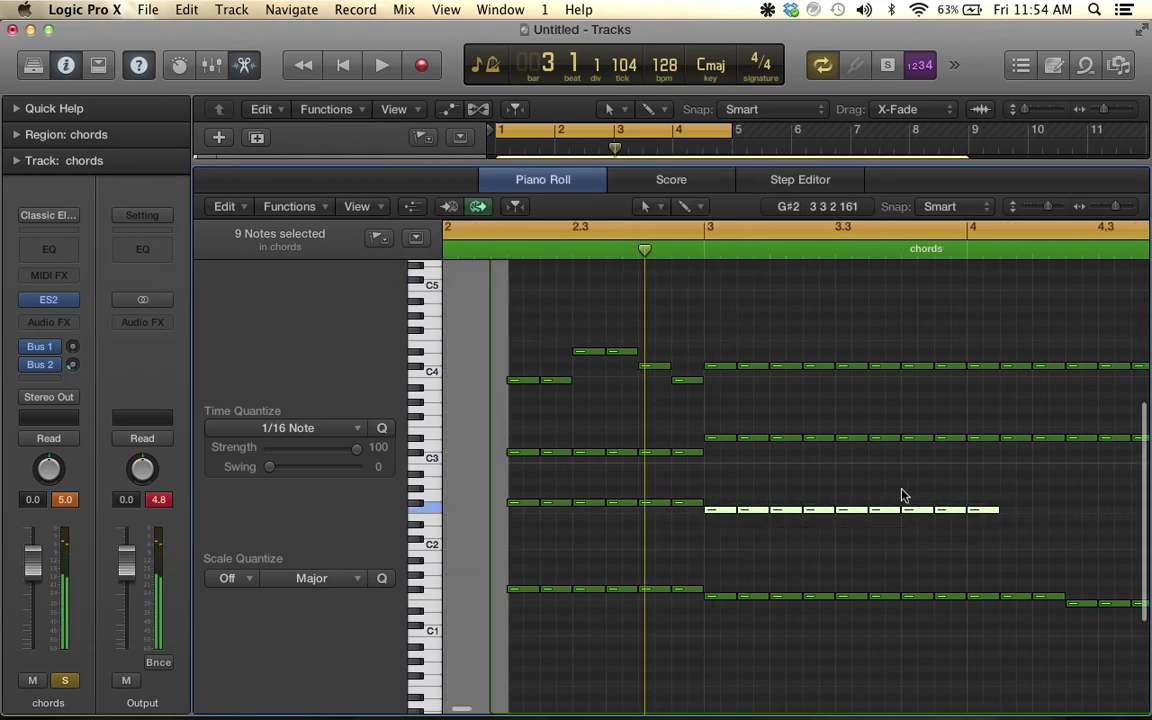
Repeat the nine F2 notes once and raise the last seven copies to F#2
scroll(902, 495, right, 3)
key(super+r)
click(697, 298)
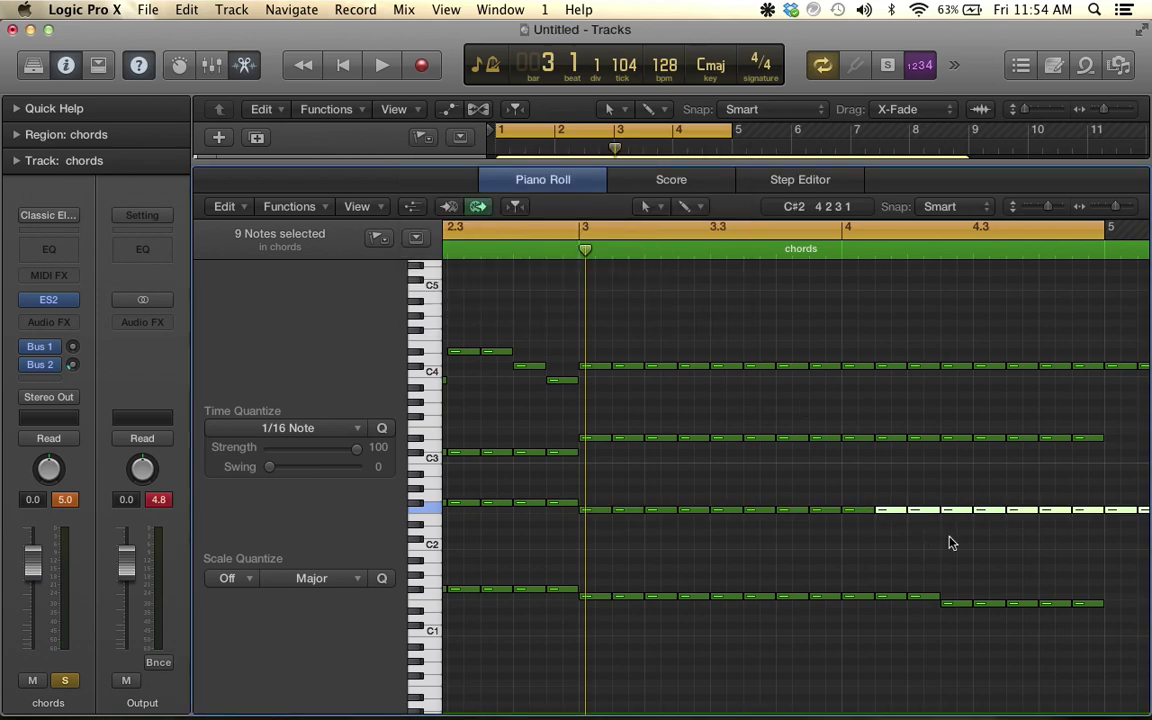
drag(955, 499, 899, 504)
key(space)
scroll(899, 505, right, 6)
scroll(899, 505, down, 5)
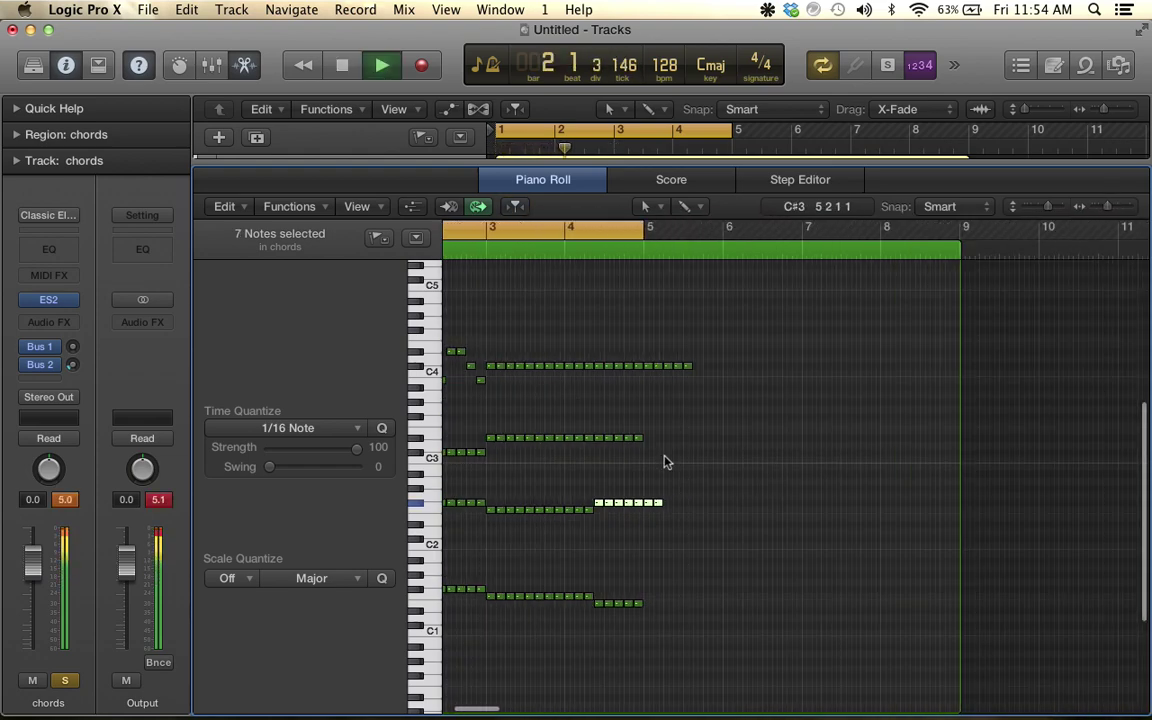
Delete the two F#2 notes that extend past the start of bar 5
drag(645, 488, 675, 510)
key(Delete)
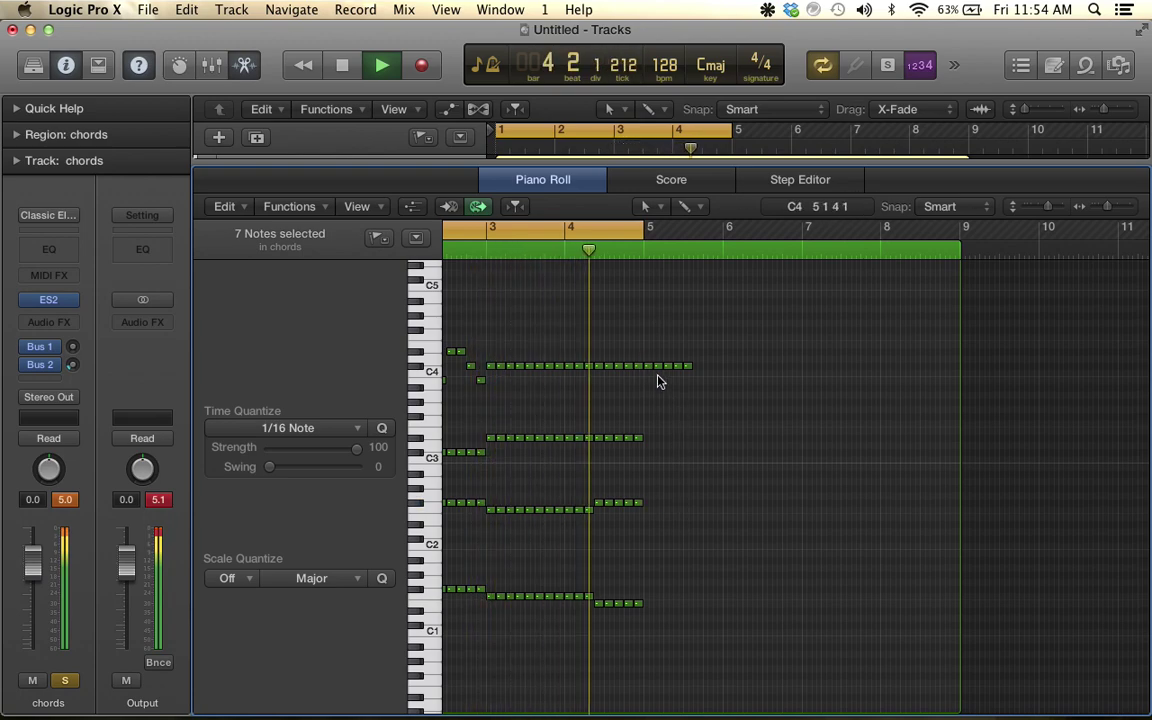
key(space)
Raise the last four F2 notes, from the end of bar 3 into bar 4, to F#2
scroll(605, 477, left, 2)
scroll(605, 477, up, 6)
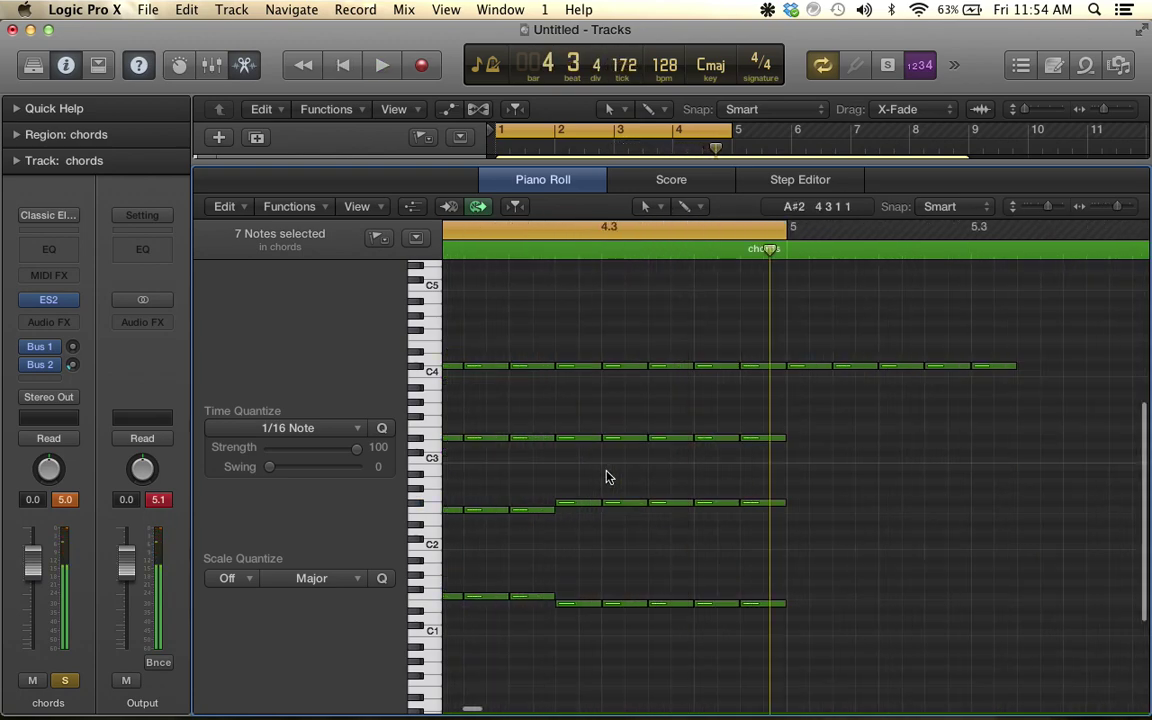
scroll(605, 477, left, 5)
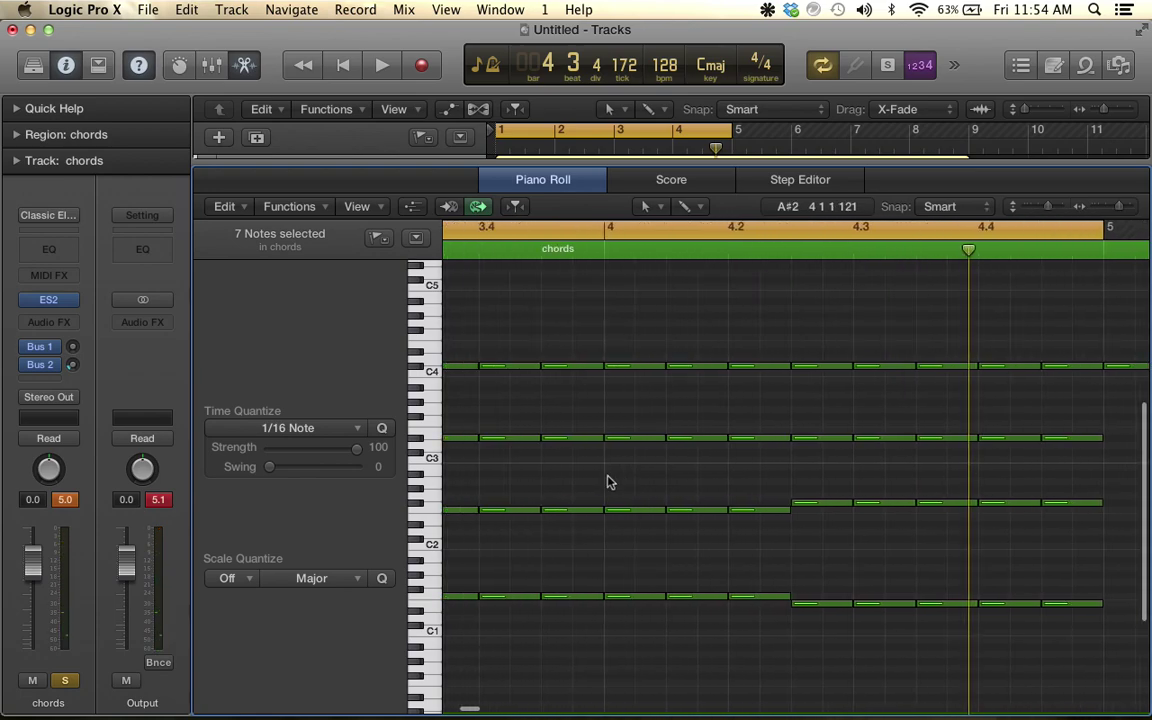
scroll(609, 481, down, 4)
drag(767, 502, 840, 533)
drag(727, 514, 728, 506)
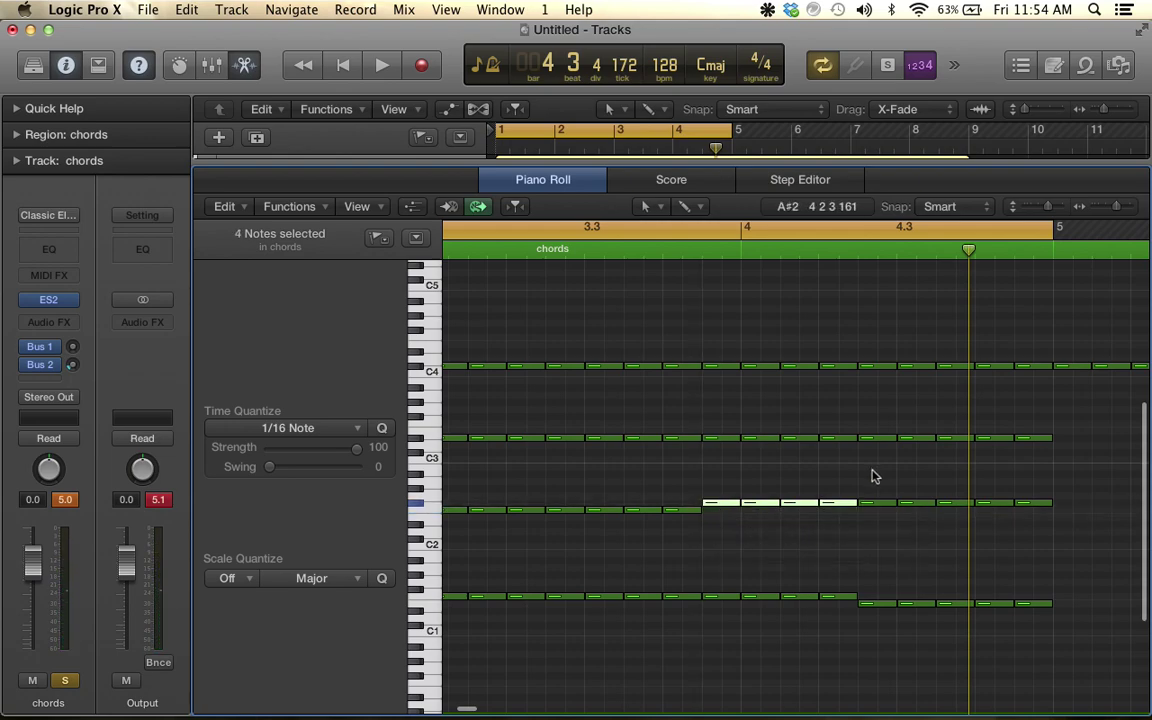
Raise the final five F#2 notes of bar 4 to G#2 and play the full pattern
drag(876, 488, 1066, 541)
mouse_move(879, 503)
mouse_down()
mouse_move(875, 483)
mouse_move(879, 492)
mouse_up()
key(space)
scroll(881, 493, right, 5)
key(super+Left)
key(super+Left)
key(super+Left)
key(super+Left)
key(super+Left)
key(super+Left)
scroll(881, 493, left, 2)
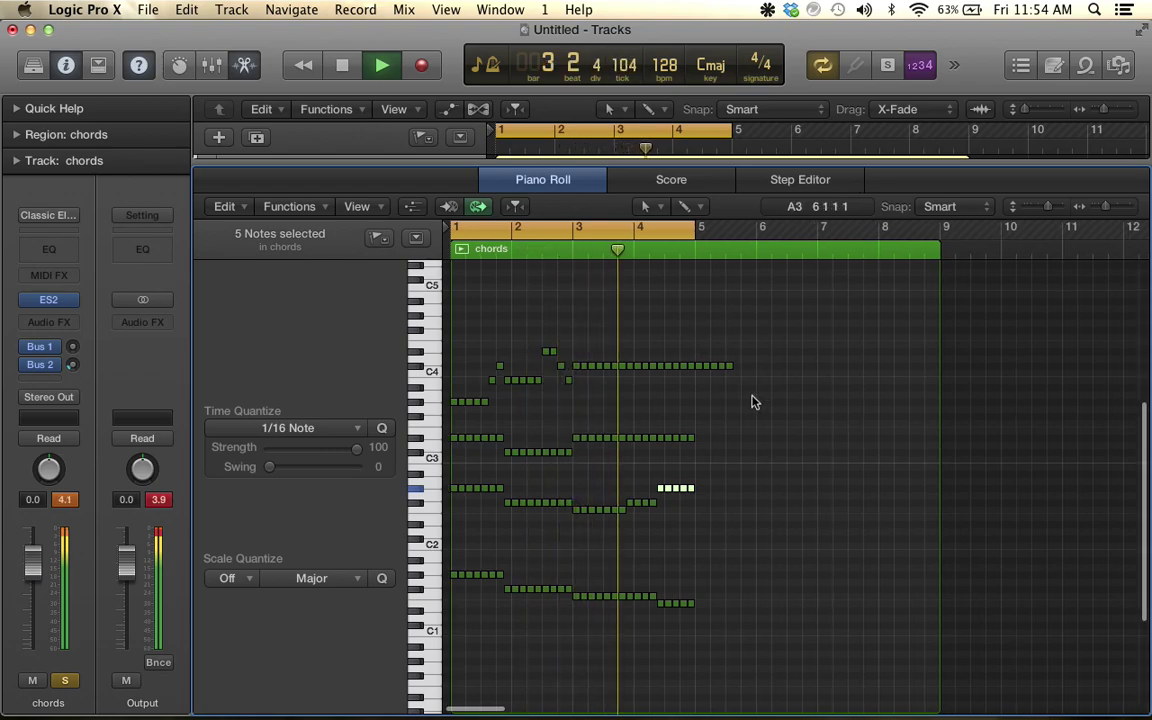
key(super+Right)
key(super+Right)
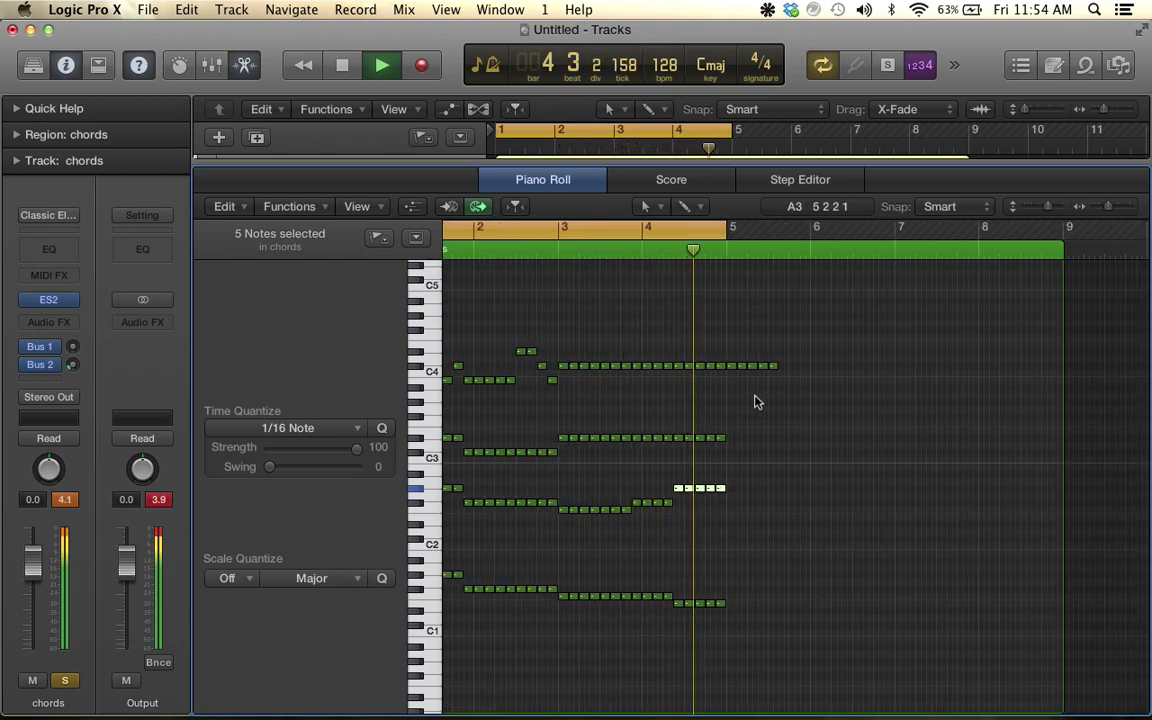
Delete the five C#4 notes that extend past the start of bar 5
key(space)
drag(799, 410, 818, 424)
key(Delete)
Lower the last four F1 bass notes, from the end of bar 3 into bar 4, to E1
scroll(622, 541, up, 3)
scroll(699, 558, up, 3)
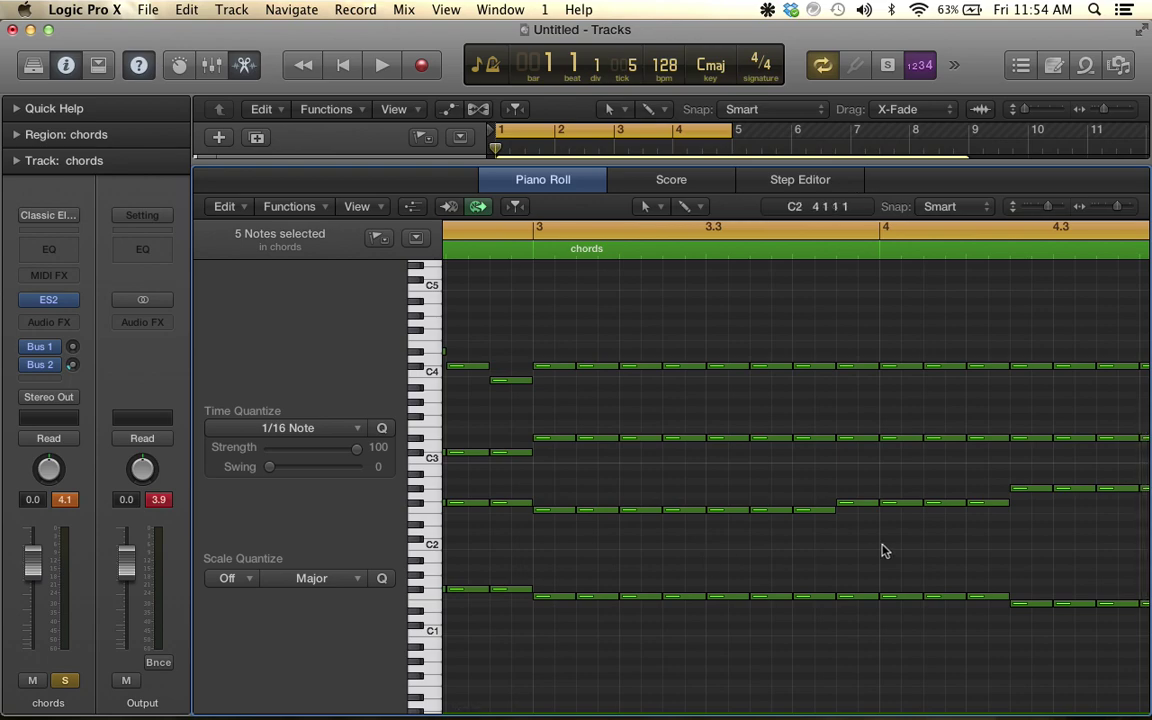
key(space)
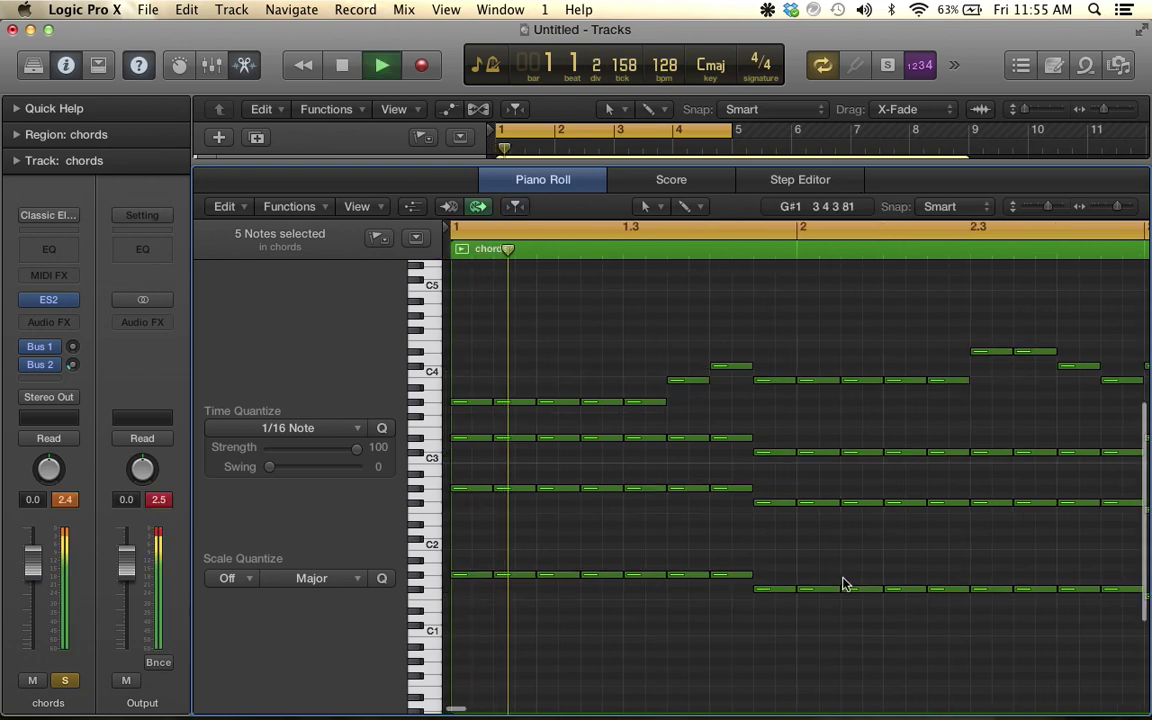
scroll(892, 563, down, 5)
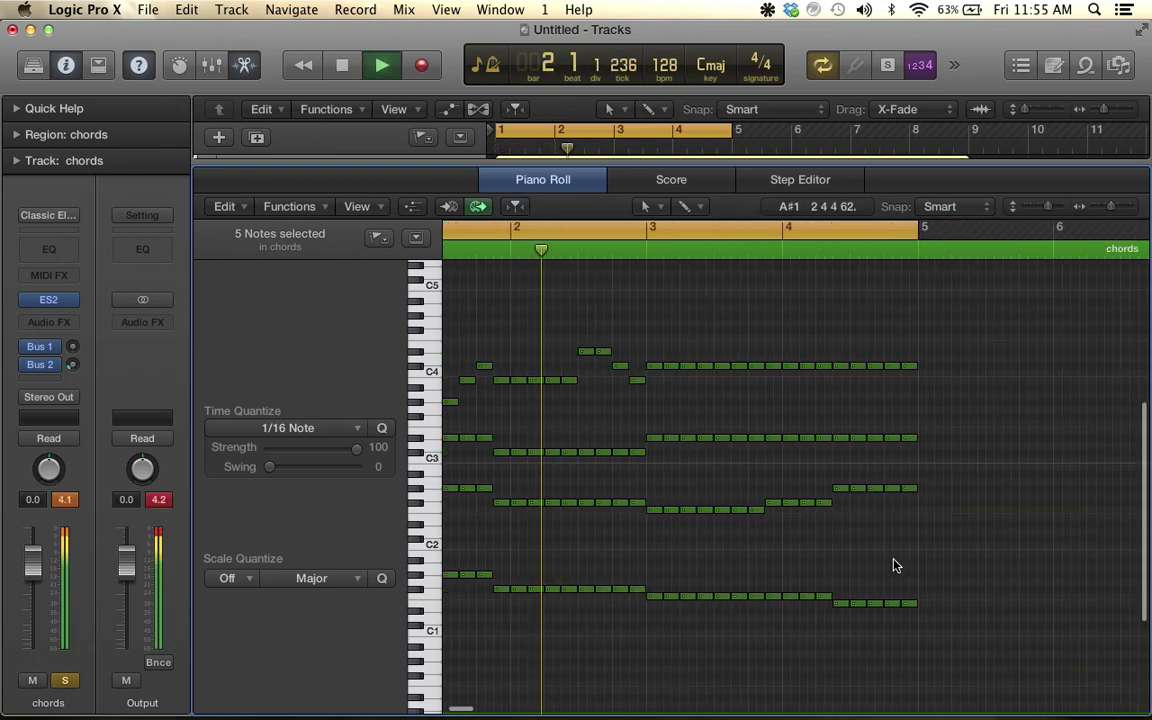
scroll(617, 547, up, 6)
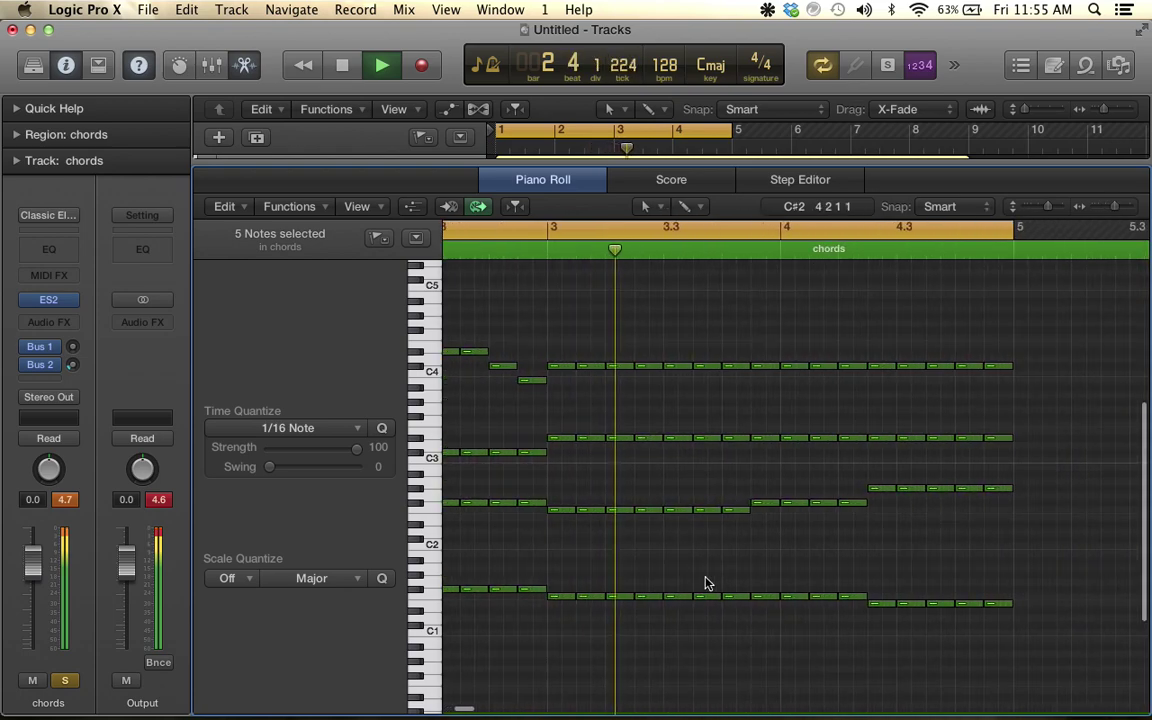
key(space)
drag(766, 589, 826, 627)
drag(770, 600, 767, 609)
key(space)
Raise the four F#2 notes around the start of bar 4 to G#2 and lower the final five G#2 notes to F#2
scroll(767, 609, down, 5)
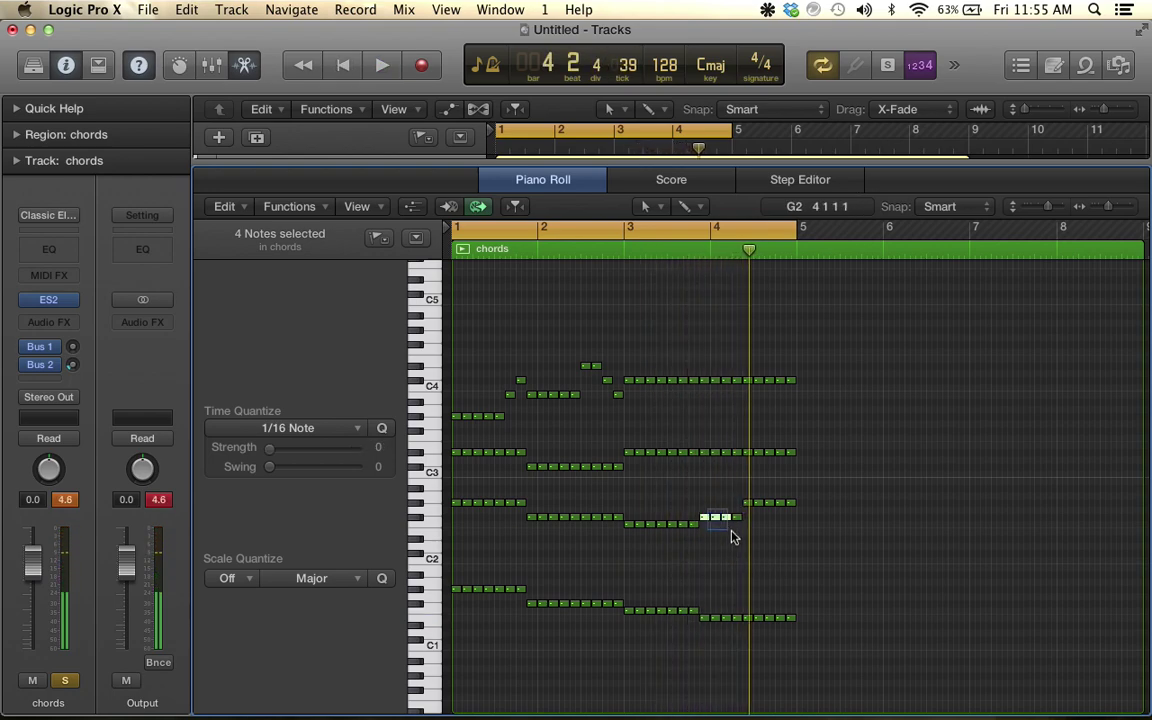
drag(705, 522, 752, 521)
key(space)
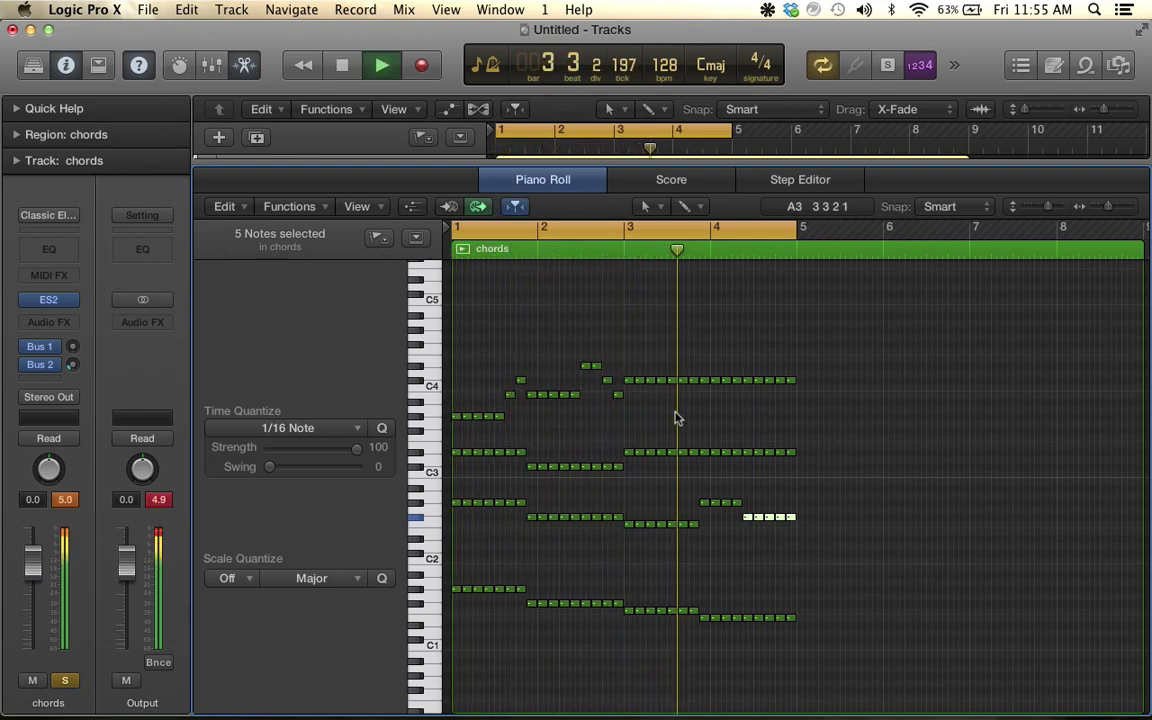
Lower the chords track's volume to about -5.4 dB during playback and stop the playback
drag(32, 551, 32, 572)
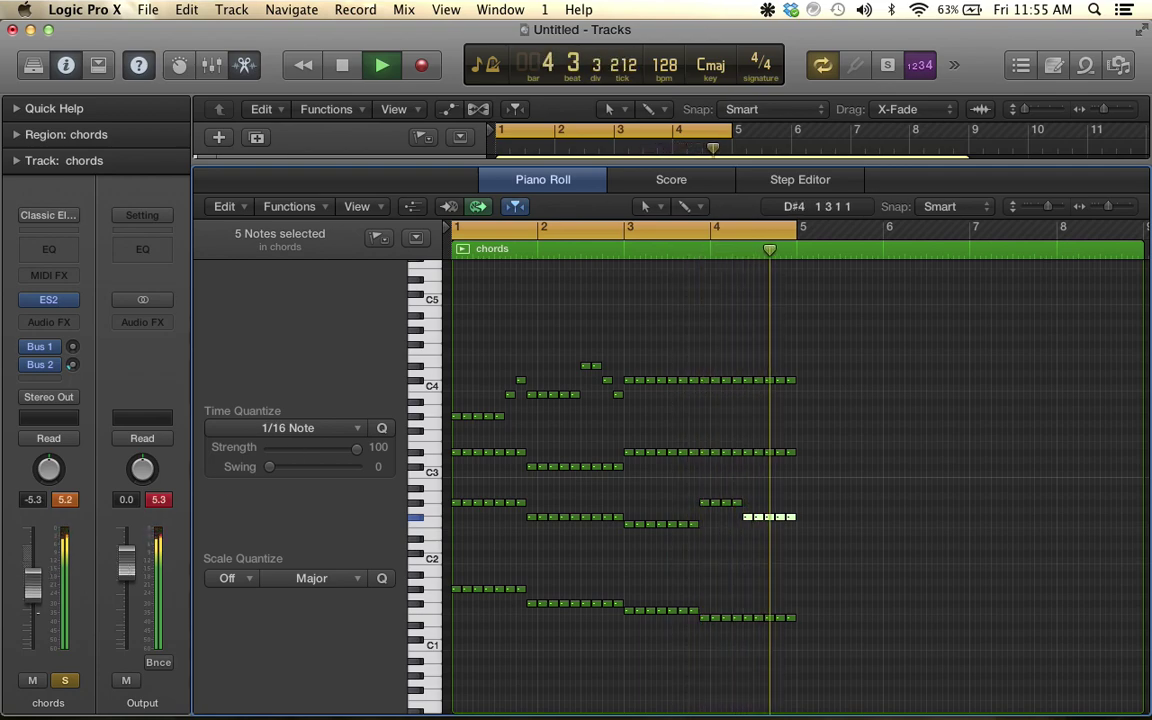
key(space)
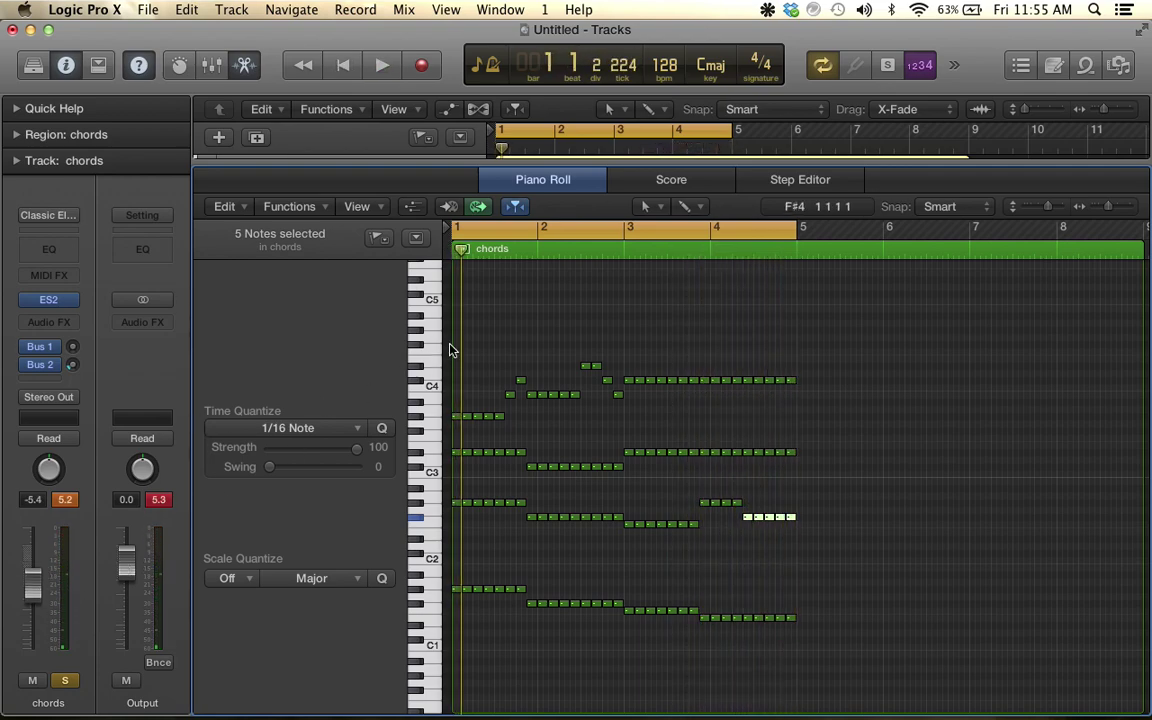
Select all notes of the four-bar chord pattern and repeat them once into bars 5 to 8
drag(455, 348, 885, 632)
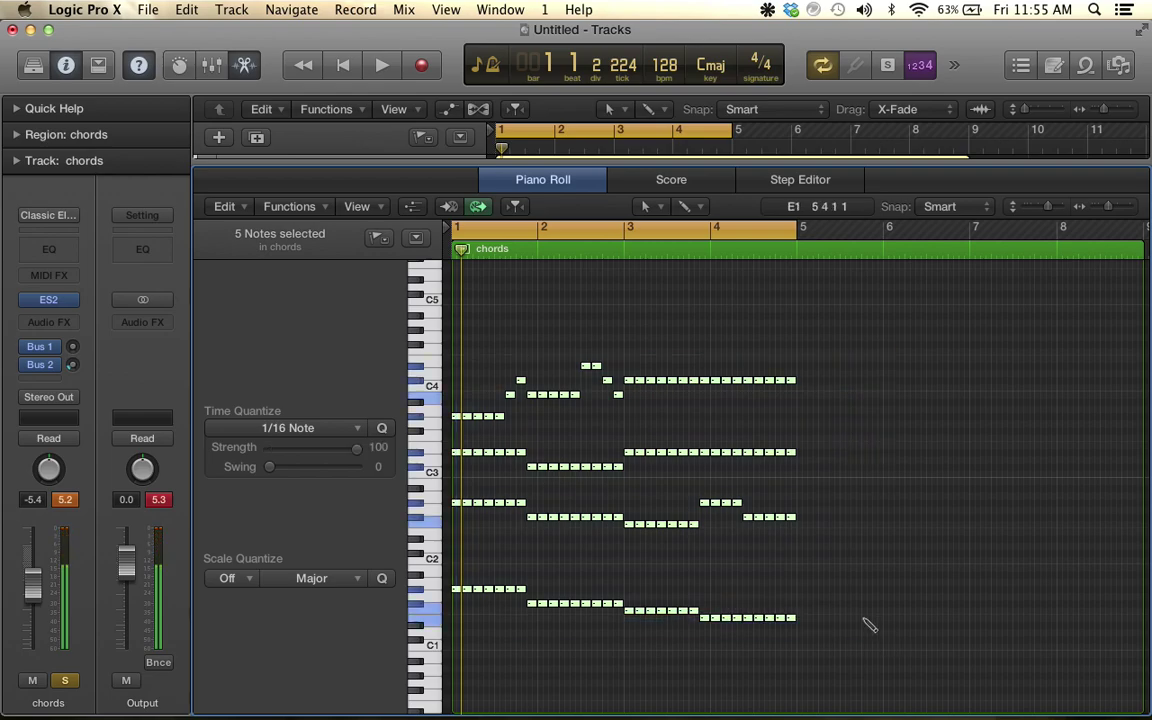
key(super+r)
click(694, 298)
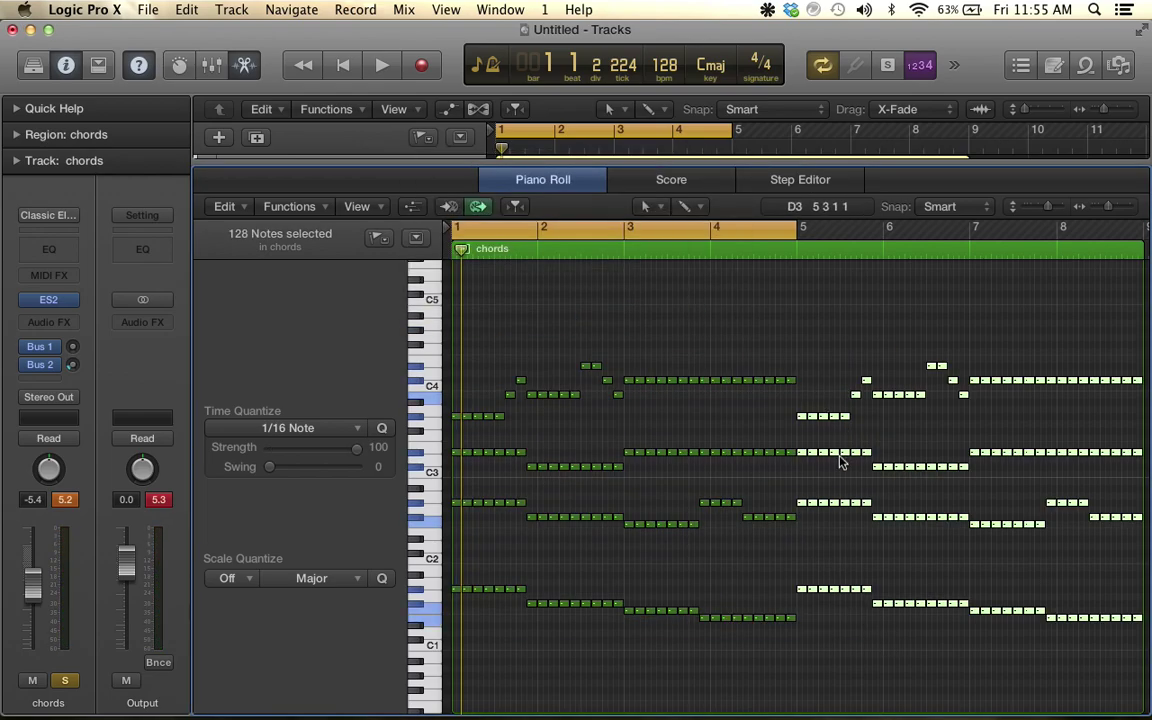
Move the four-bar cycle range to start at about bar 4 and play the transition into bar 5
key(super+Right)
key(super+Right)
key(super+Right)
key(super+Right)
scroll(839, 463, right, 10)
key(super+Left)
key(super+Left)
drag(676, 133, 850, 134)
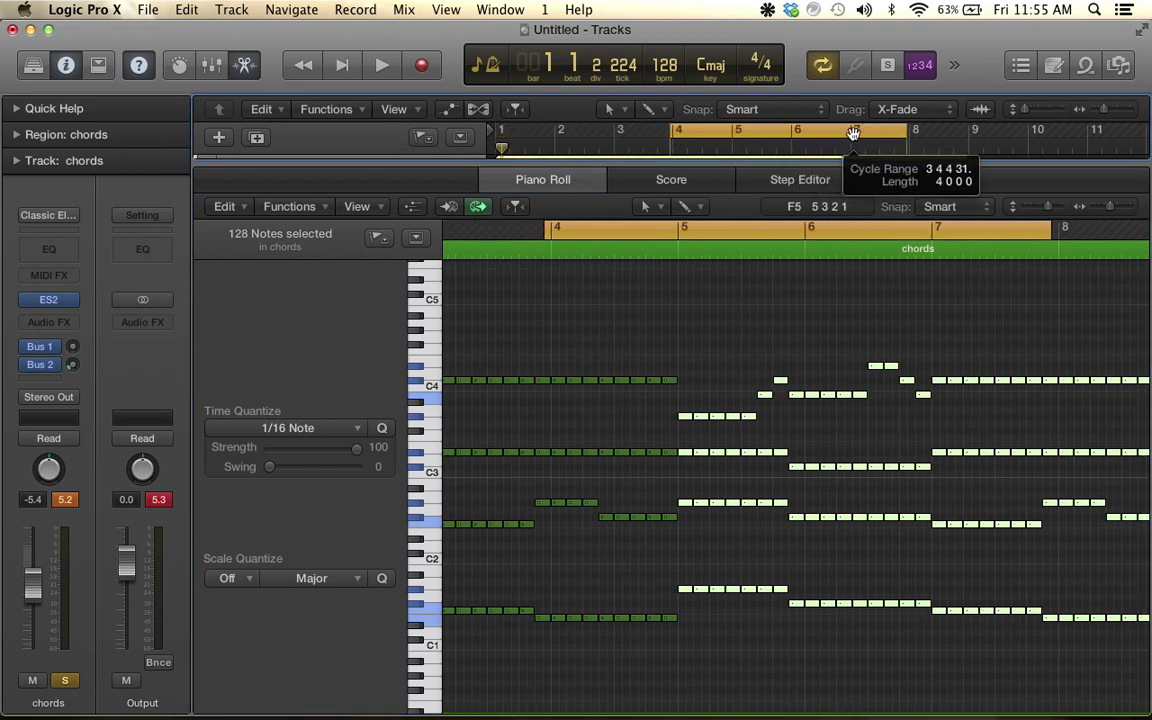
key(space)
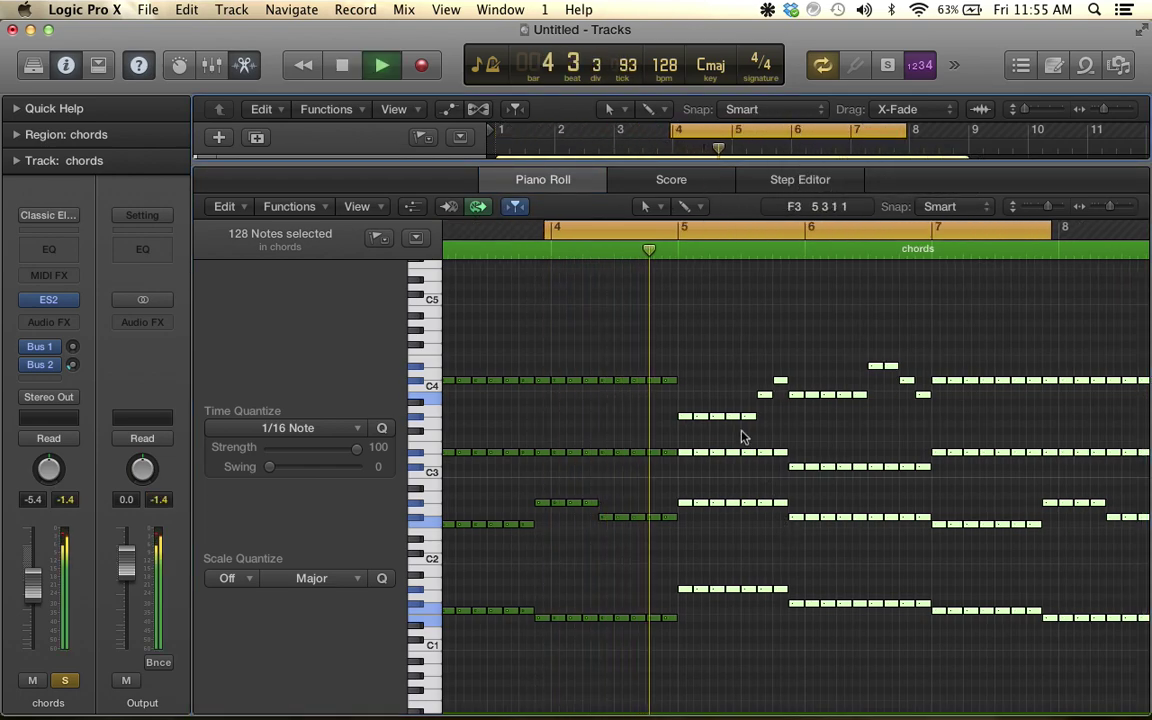
key(space)
Raise the first five top-line notes of bar 5 to D#4 and the next two notes to G#4 and F#4
click(678, 410)
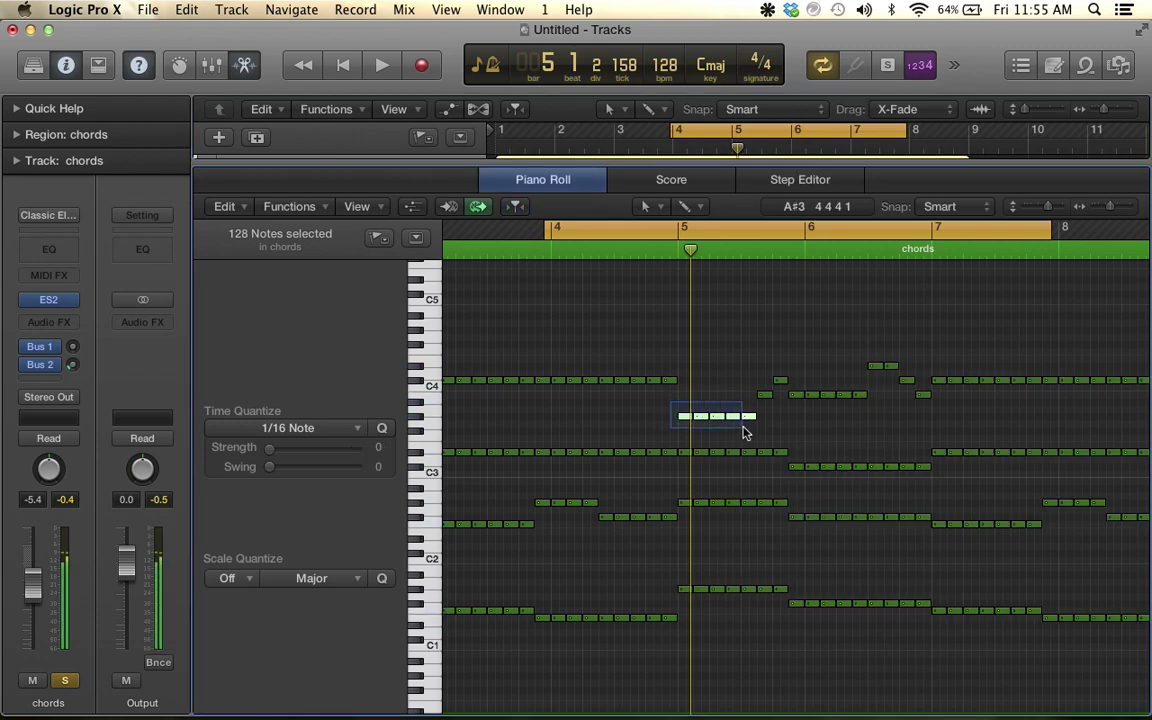
drag(685, 422, 683, 367)
drag(765, 398, 764, 329)
click(781, 380)
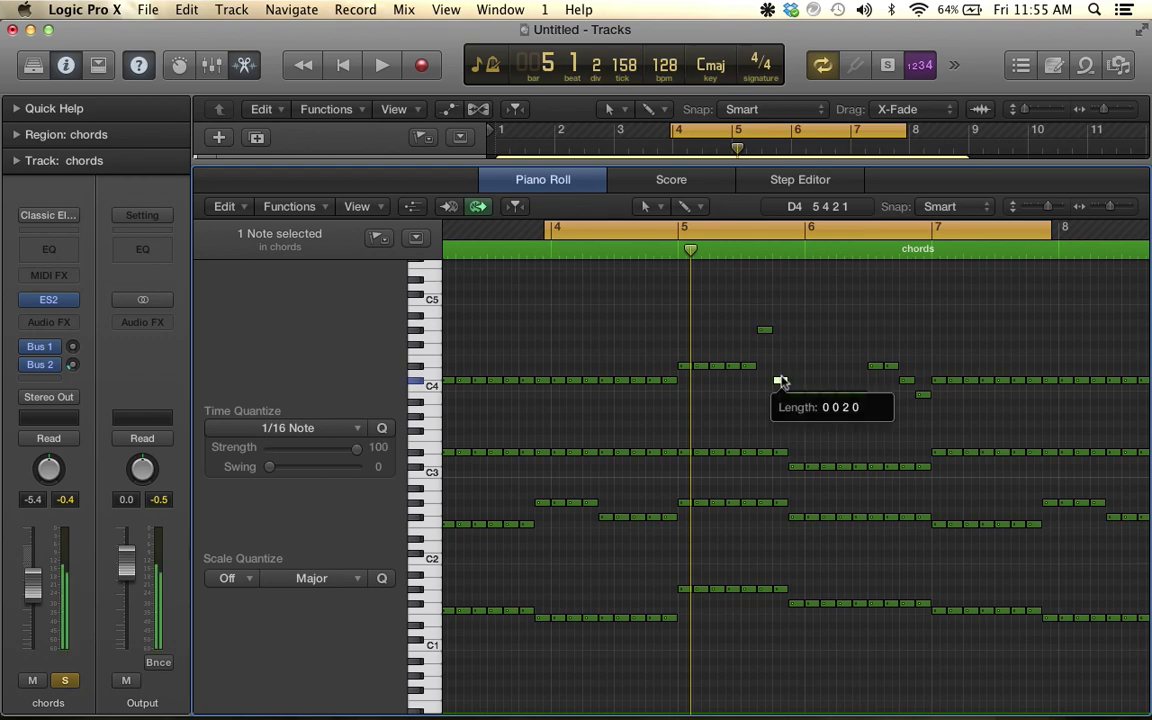
click(781, 380)
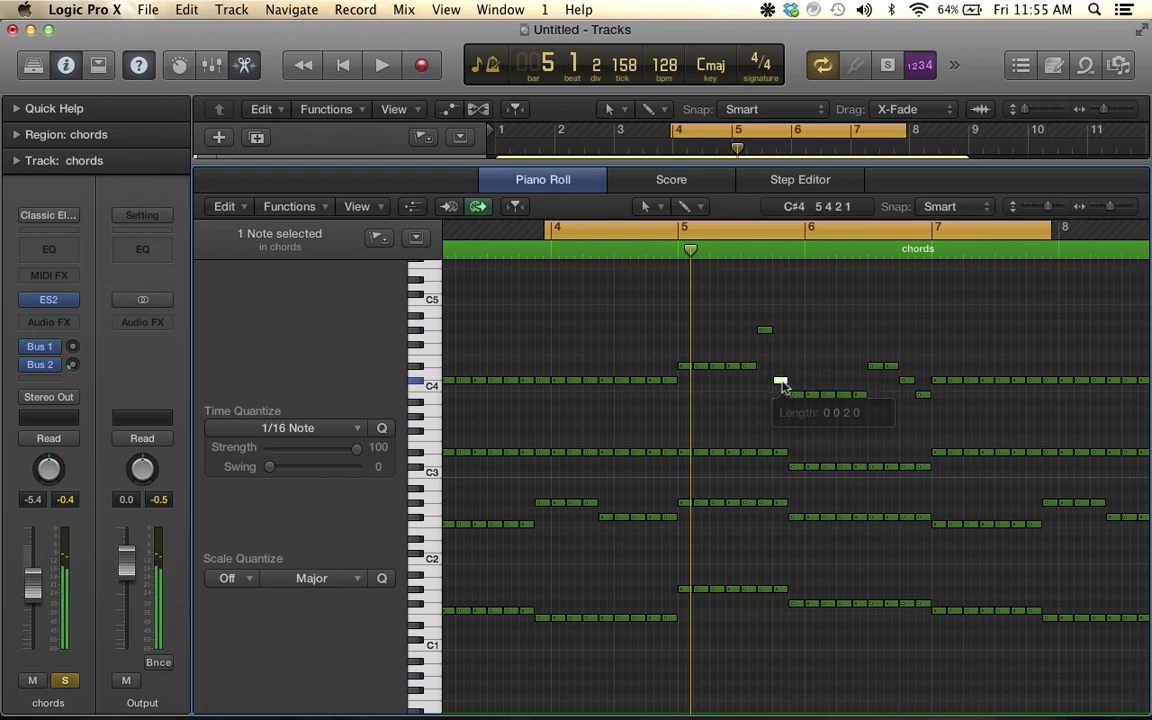
drag(781, 380, 780, 345)
click(764, 329)
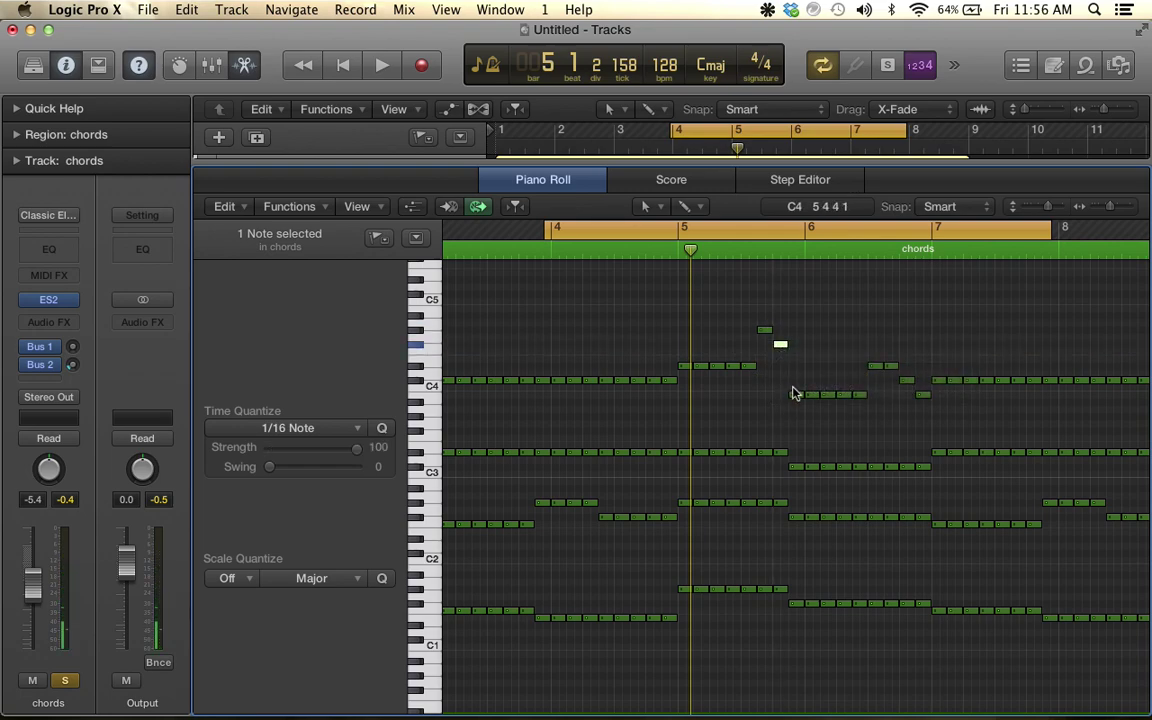
Raise bar 5's last top-line note to D4 and the four B3 notes opening bar 6 to D#4, and play the change
drag(795, 391, 796, 376)
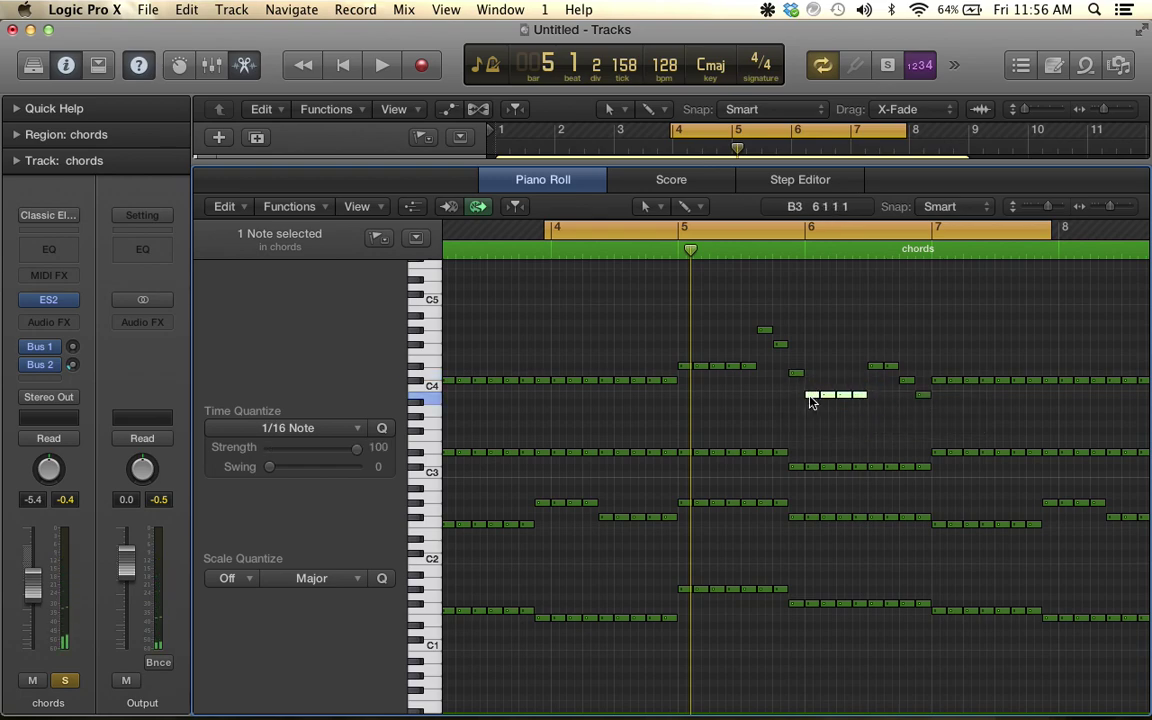
drag(808, 397, 810, 367)
key(space)
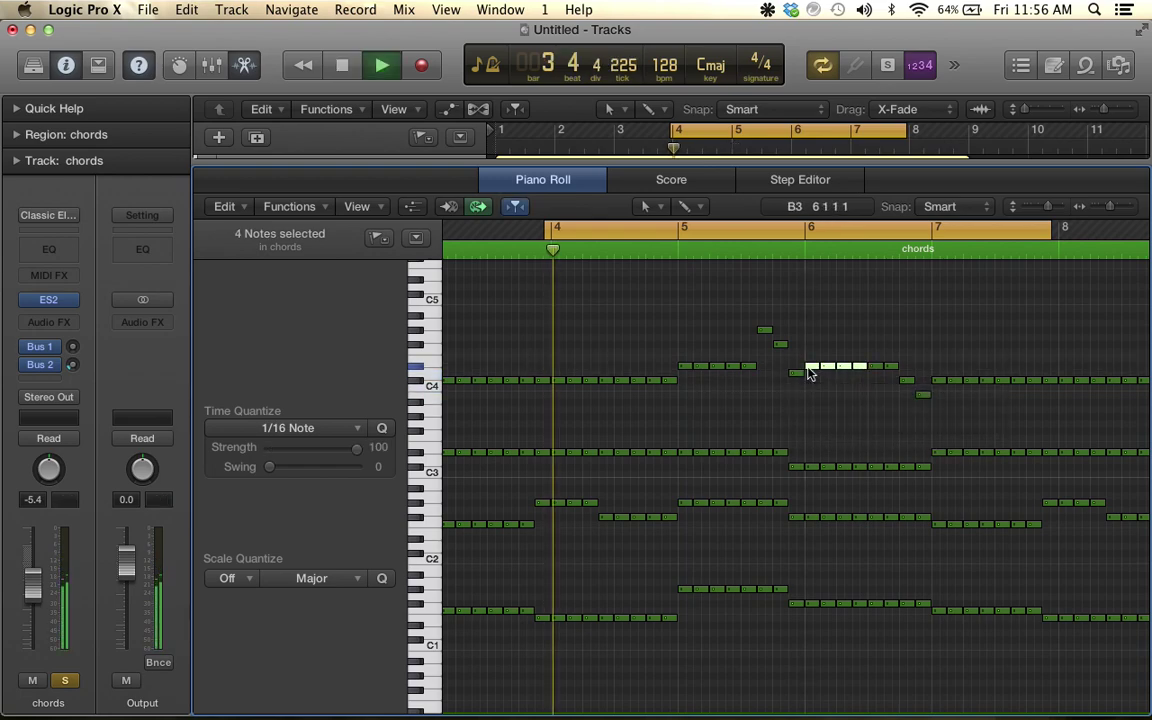
scroll(848, 413, right, 2)
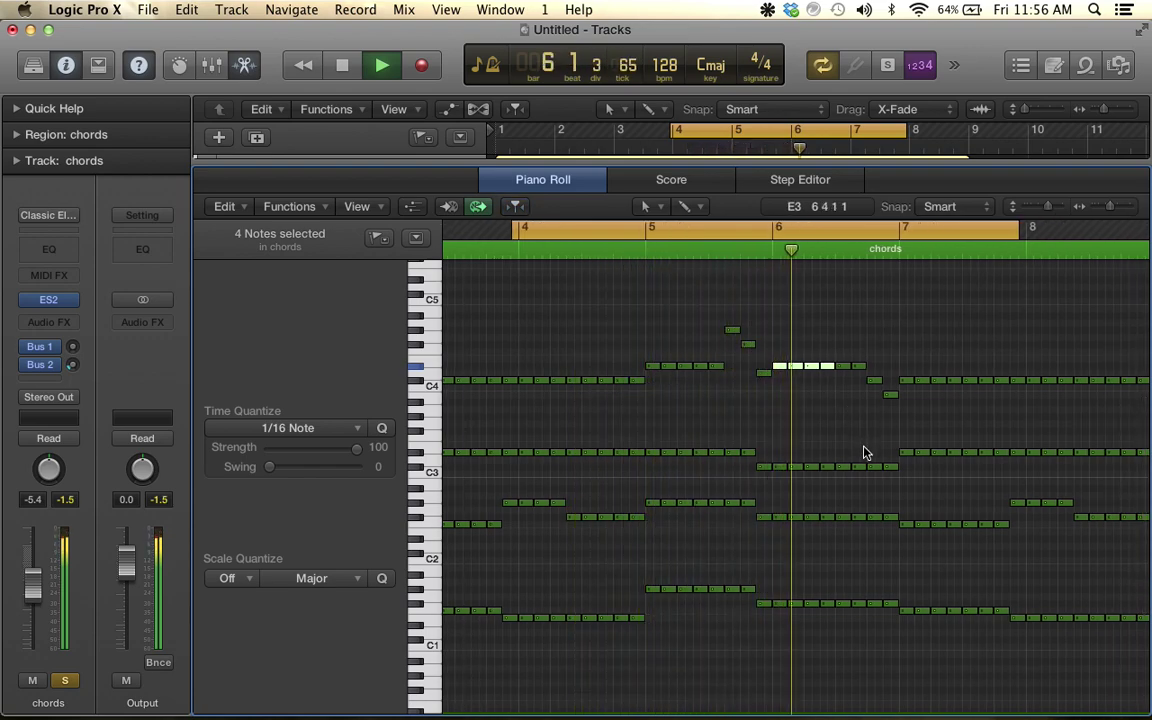
key(space)
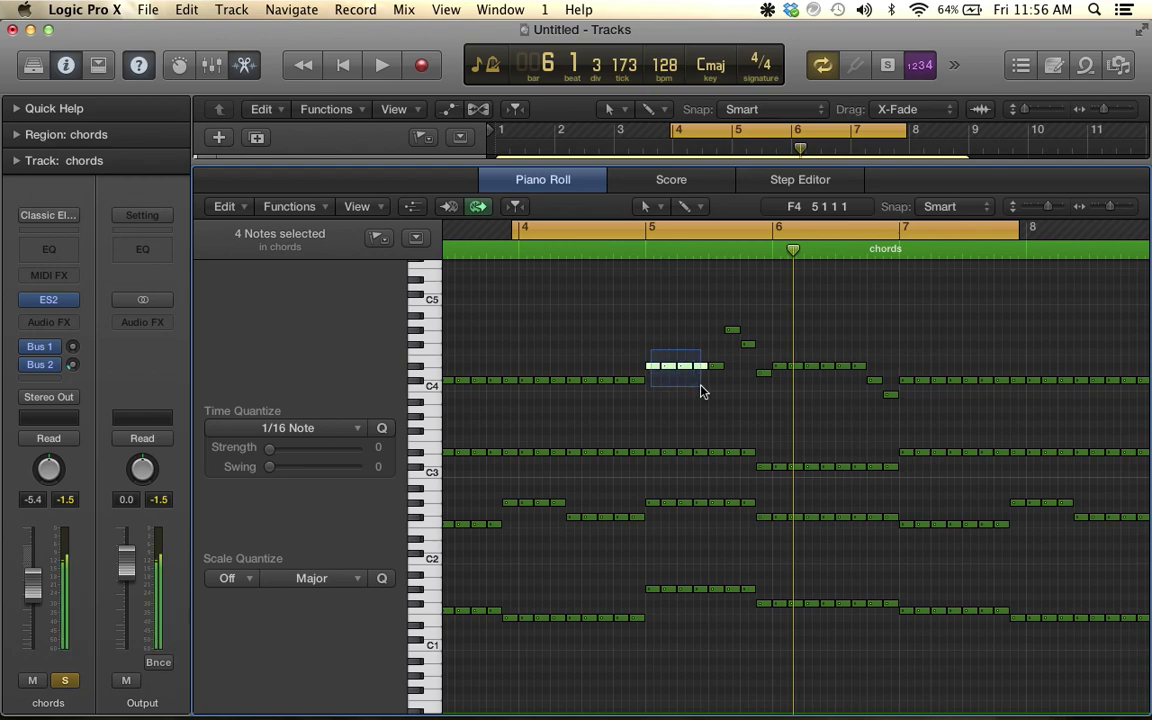
Lower the last three top-line notes of bar 5 to F#4, D#4 and C#4, and play the passage
mouse_move(732, 335)
mouse_down()
mouse_move(730, 370)
mouse_move(735, 342)
mouse_up()
click(747, 360)
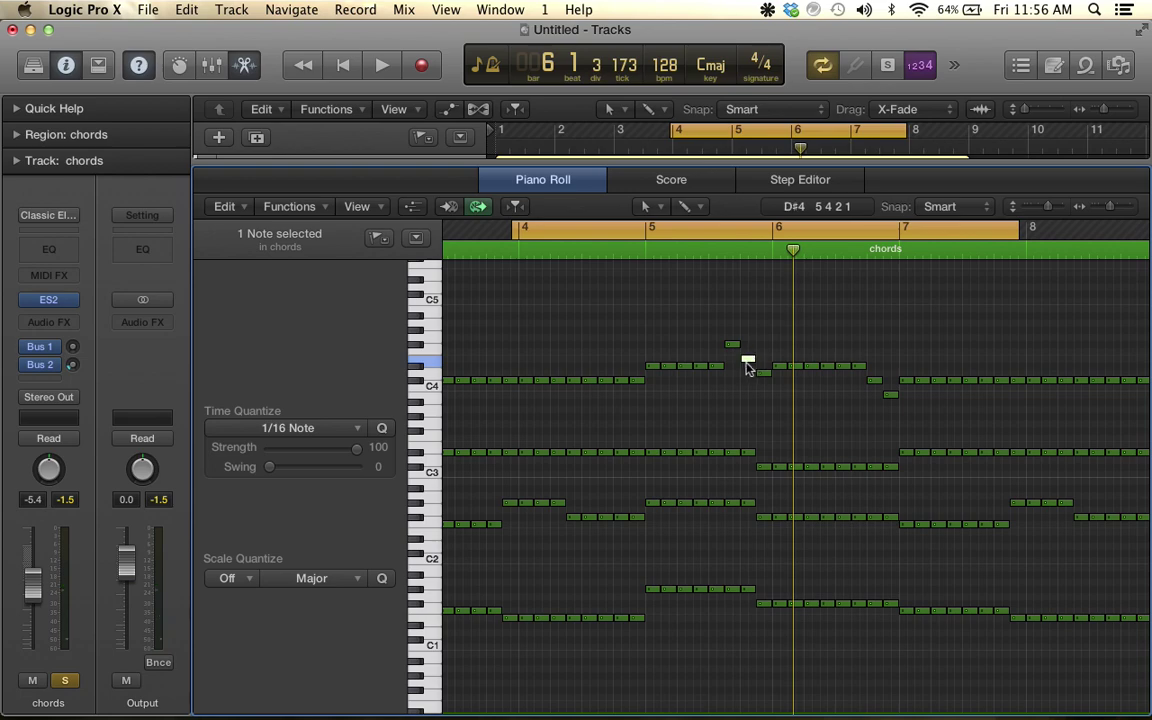
drag(747, 362, 763, 382)
key(space)
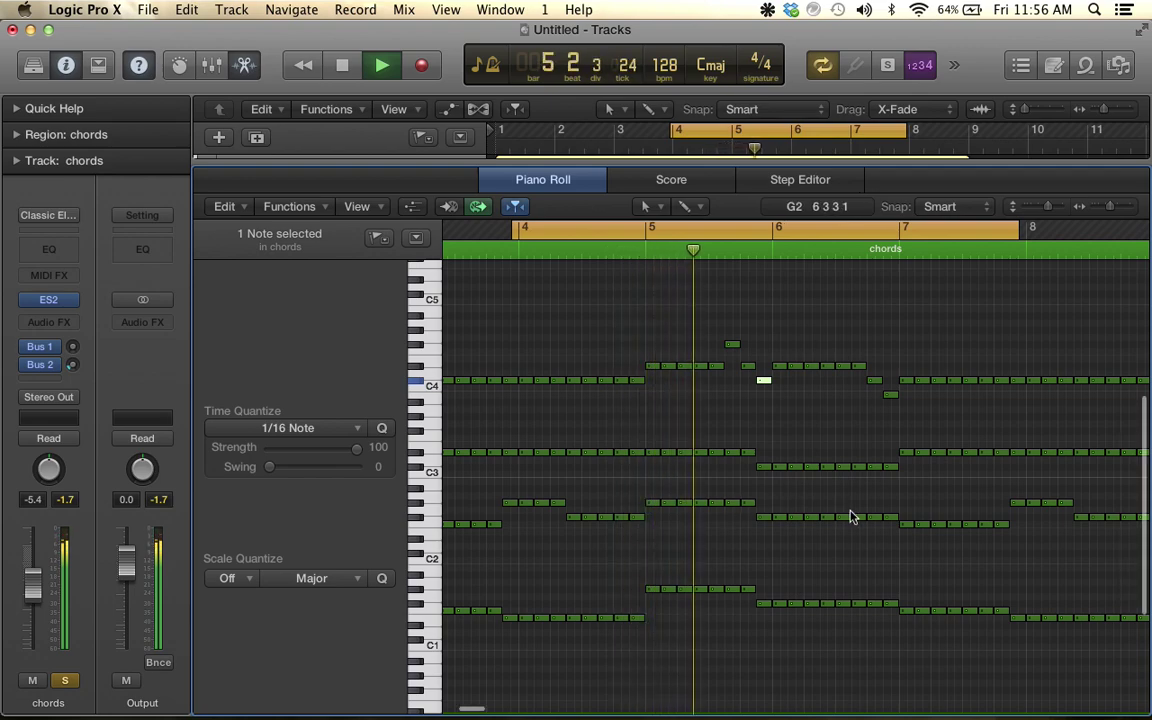
key(space)
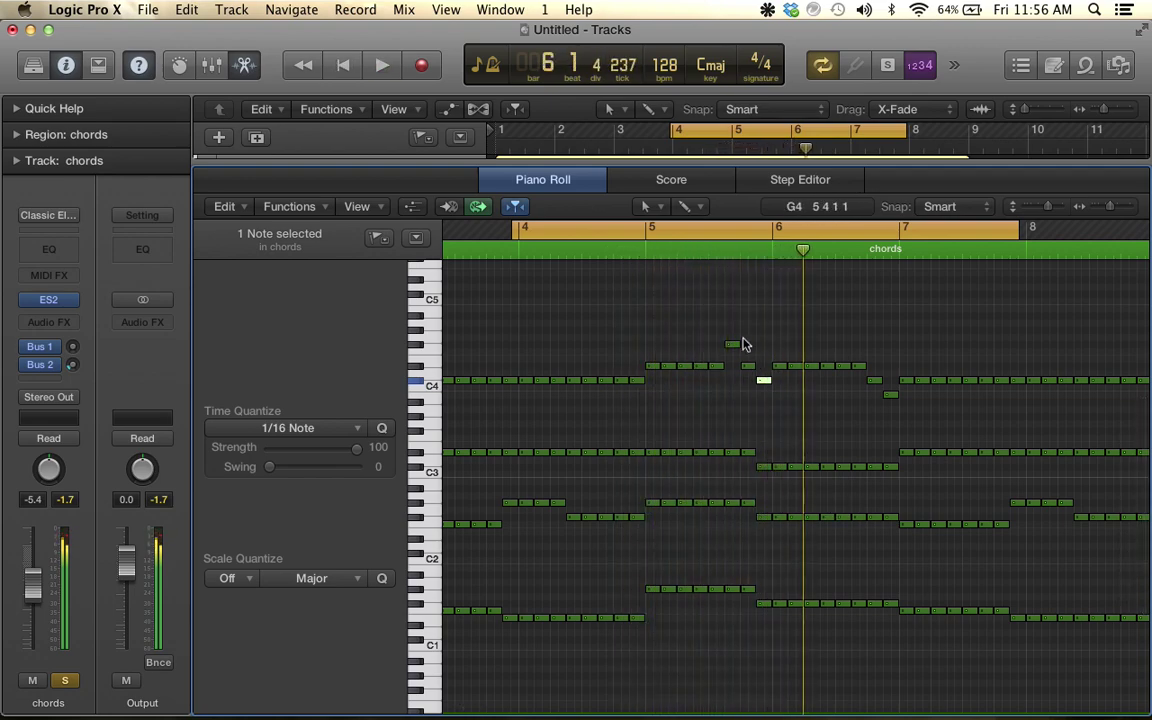
Replace bar 5's fifth D#4 by shifting the F#4, D#4, C#4 figure an eighth note earlier, fill the gap with D#4, and play the result
key(Delete)
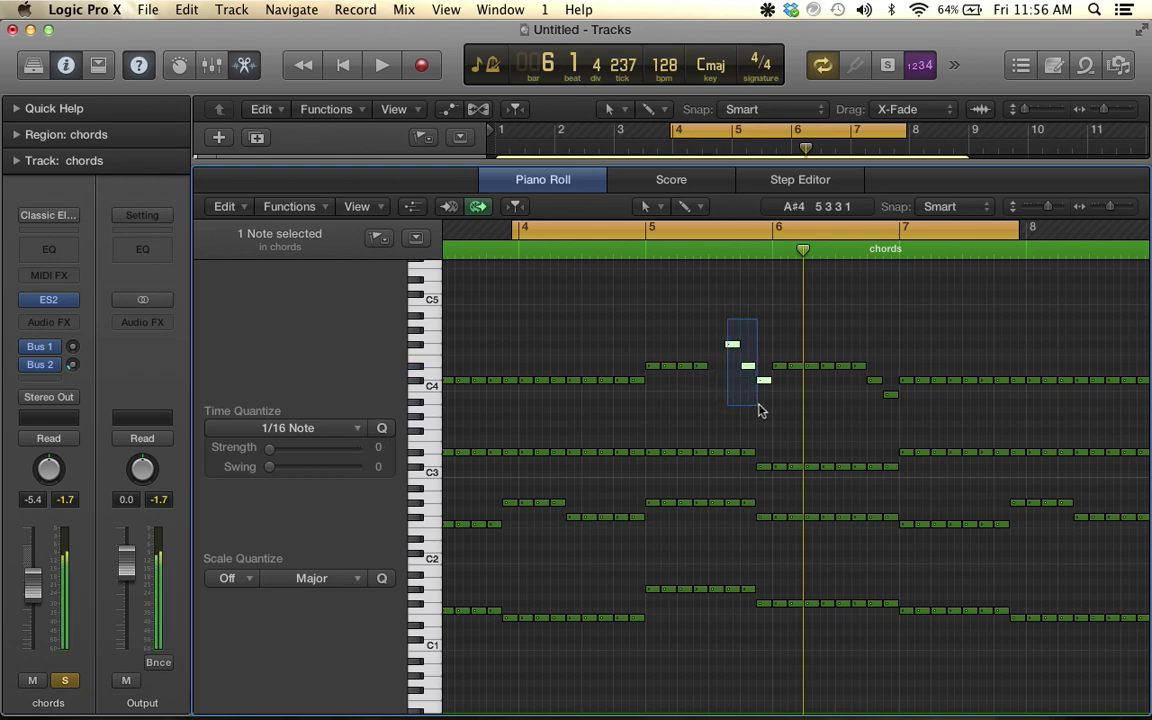
drag(732, 348, 716, 348)
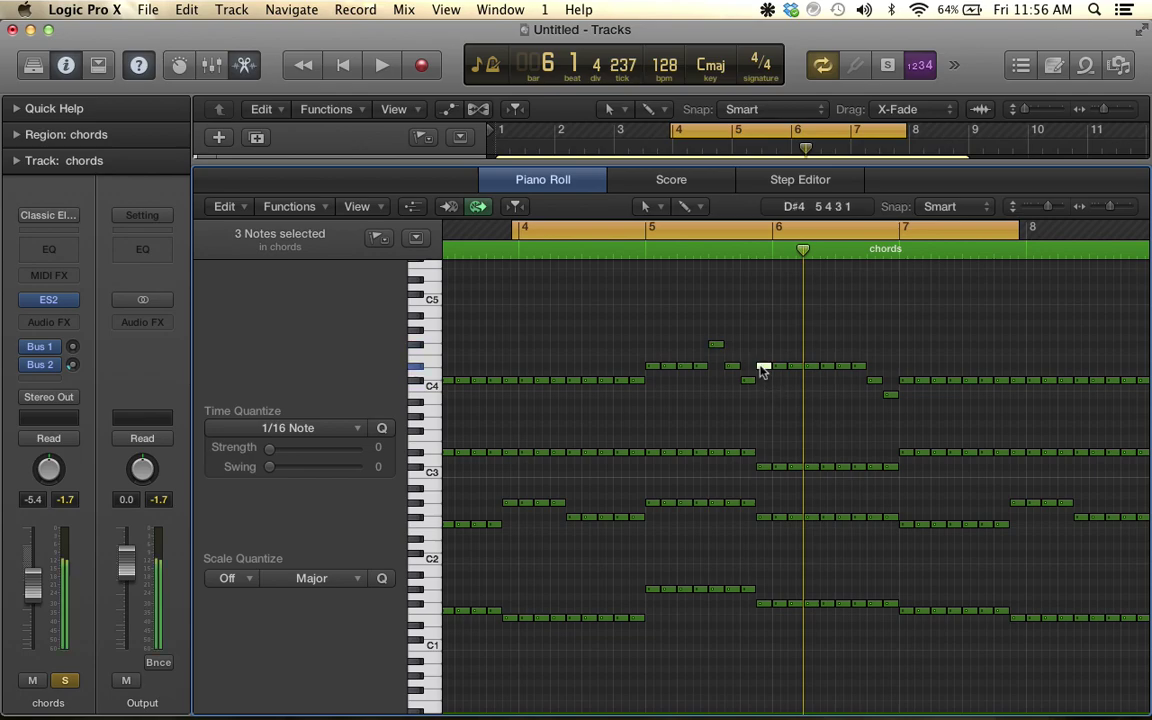
key(space)
scroll(825, 414, right, 2)
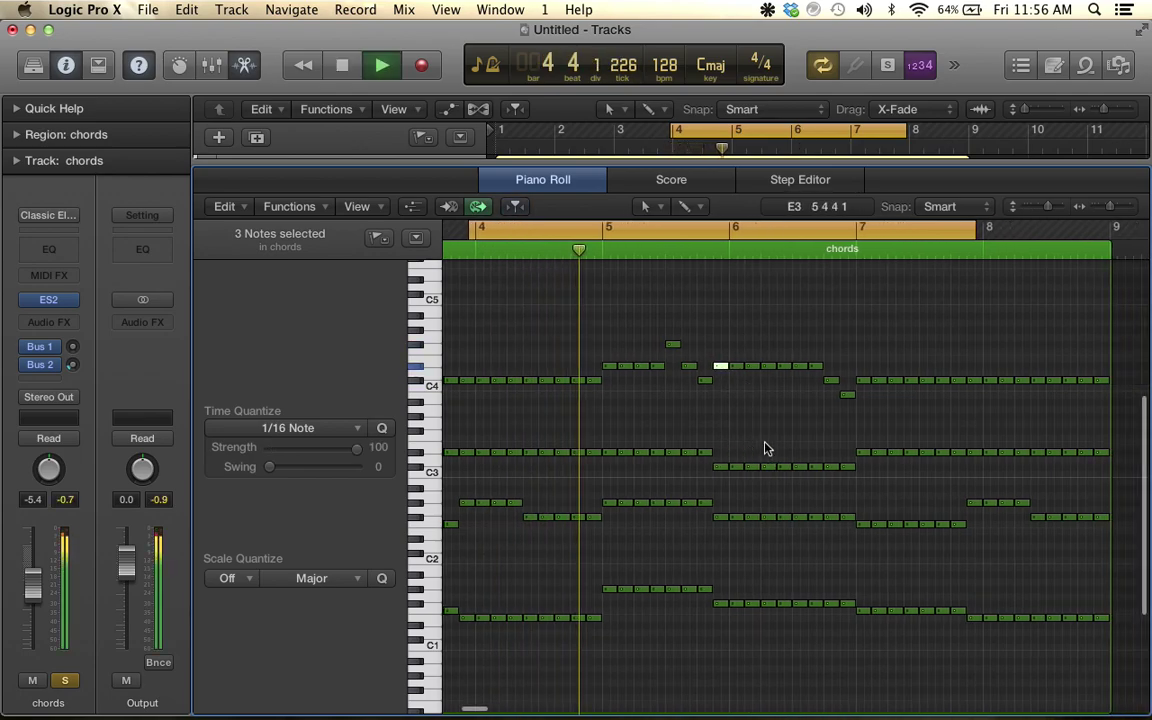
scroll(766, 448, right, 3)
scroll(720, 442, right, 2)
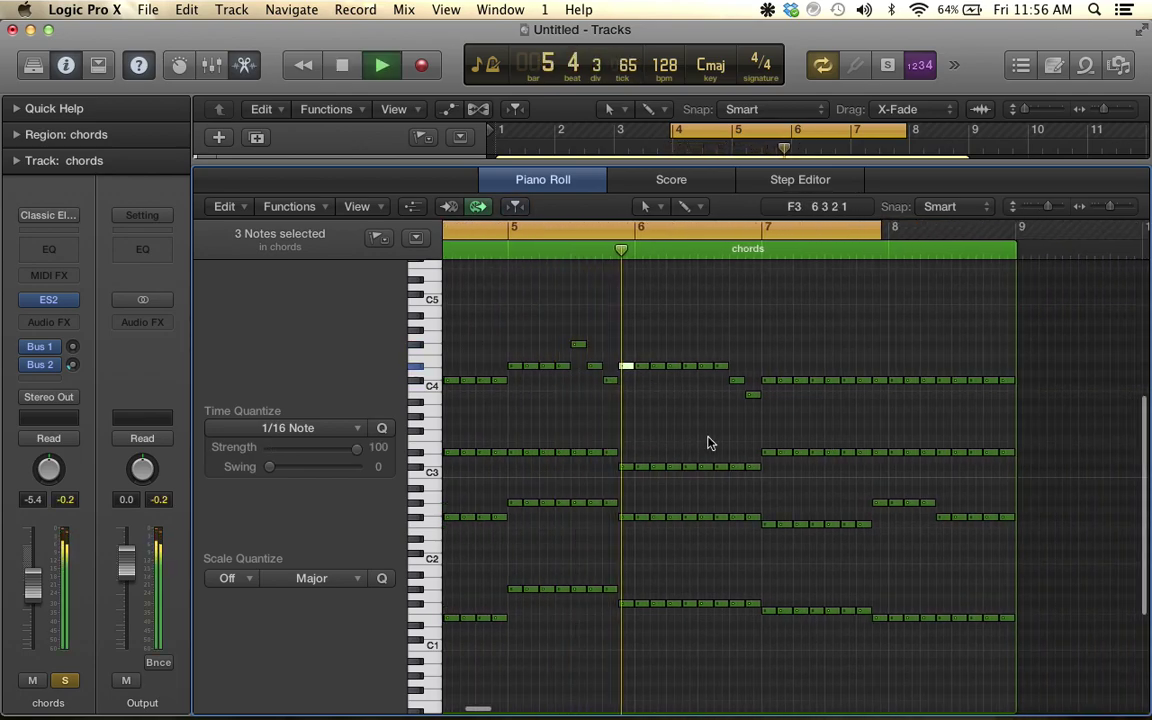
key(space)
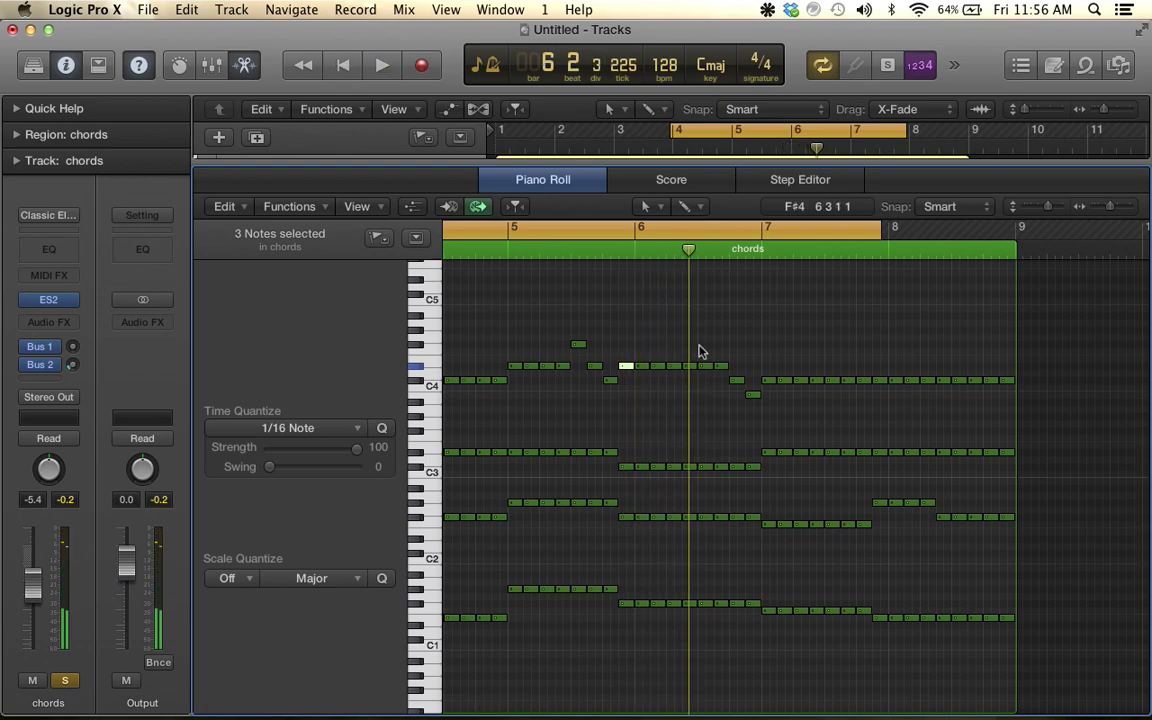
Raise the last four top-line notes of bar 6 to G#4, G#4, F#4 and D#4, auditioning the changes
drag(706, 368, 705, 330)
key(space)
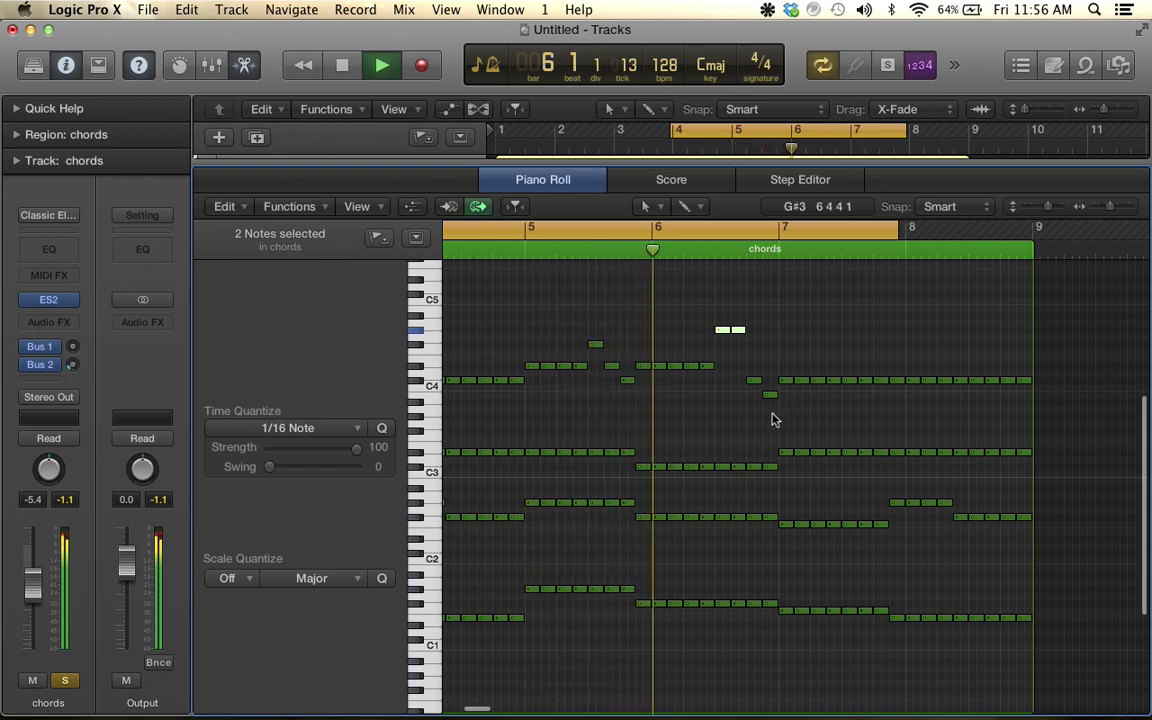
key(space)
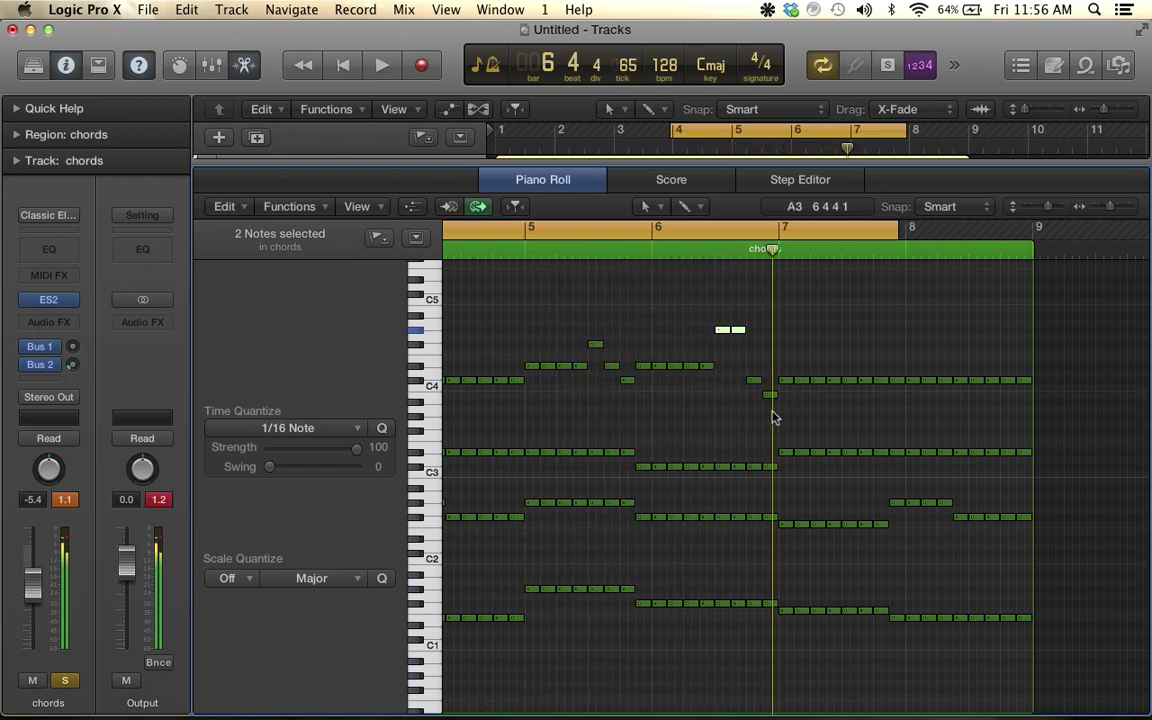
drag(754, 383, 754, 345)
drag(770, 398, 770, 368)
key(space)
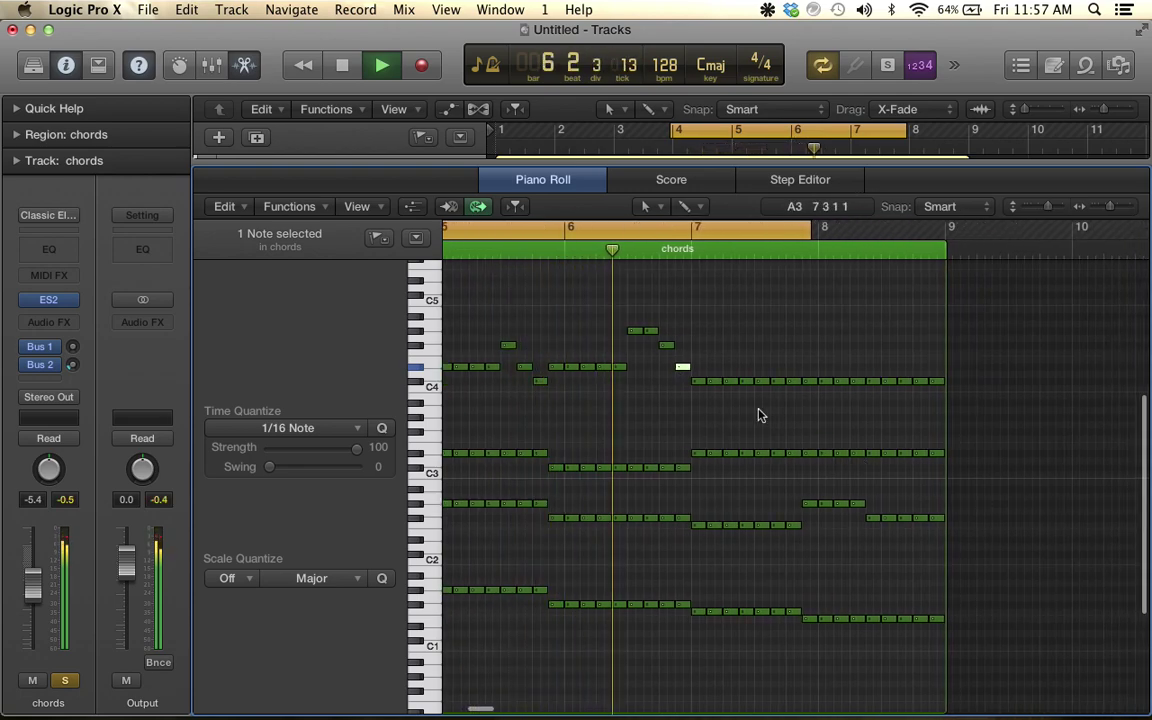
key(space)
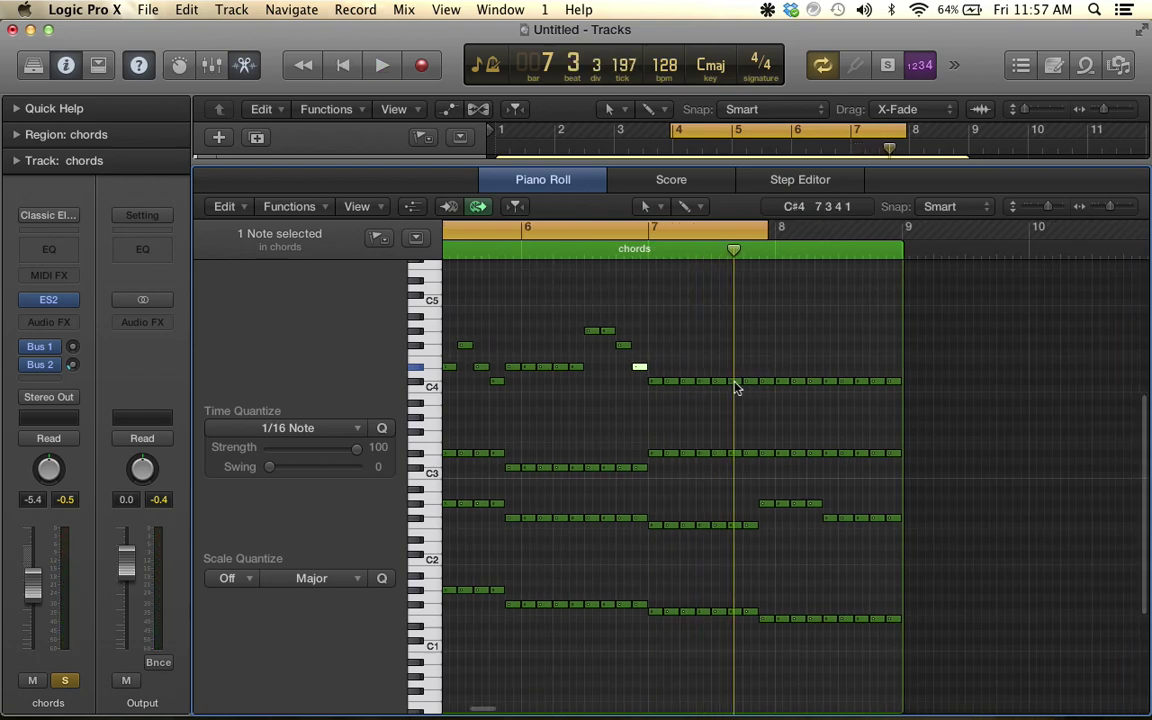
Raise the sixth and seventh top-line notes of bar 7 to D#4 and F#4 and the following nine to G#4, and play the passage
drag(737, 389, 735, 374)
click(746, 381)
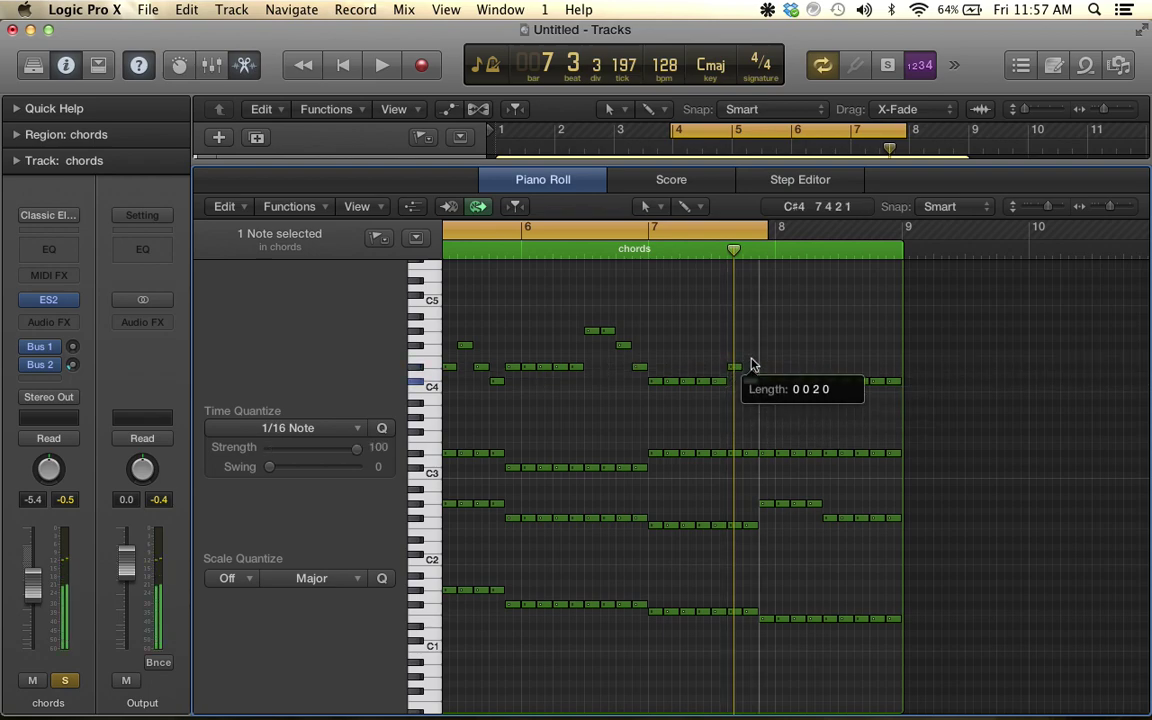
drag(749, 385, 748, 346)
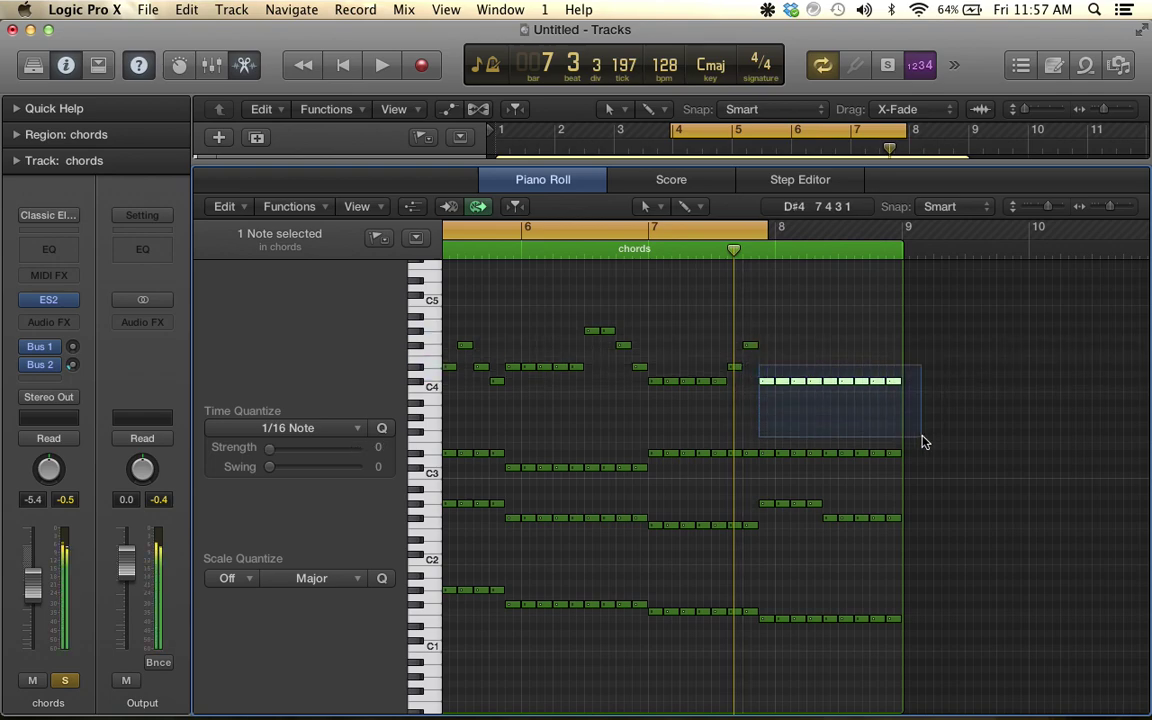
drag(765, 383, 767, 332)
key(space)
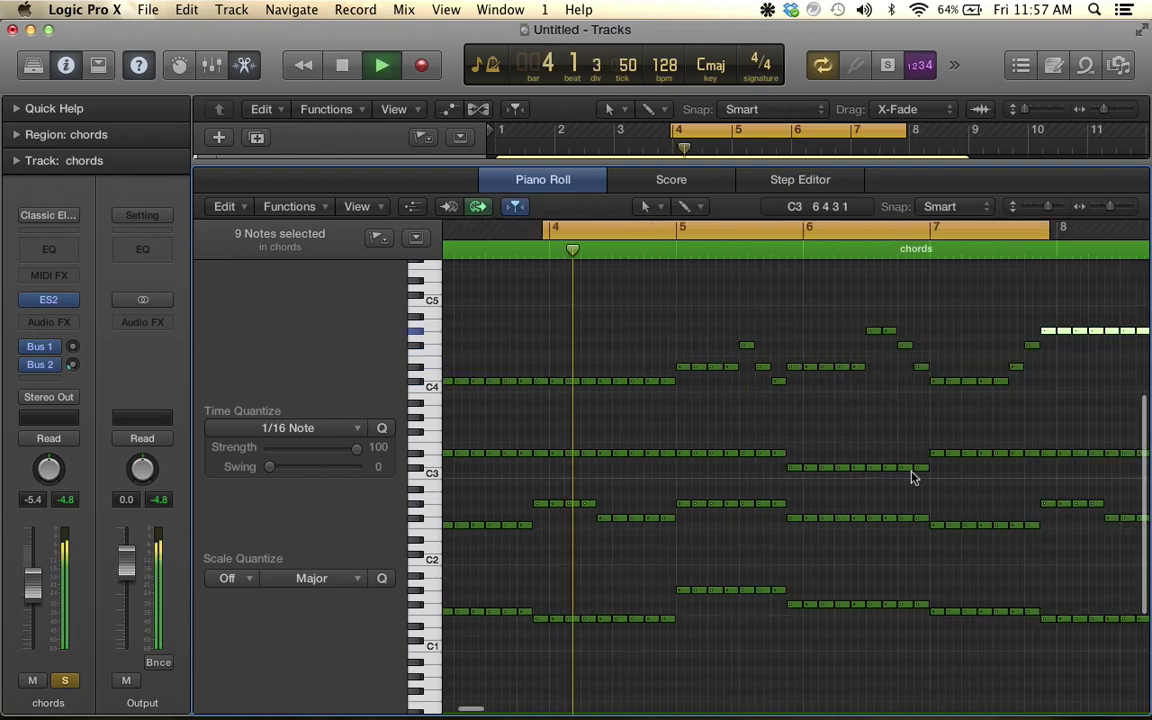
key(space)
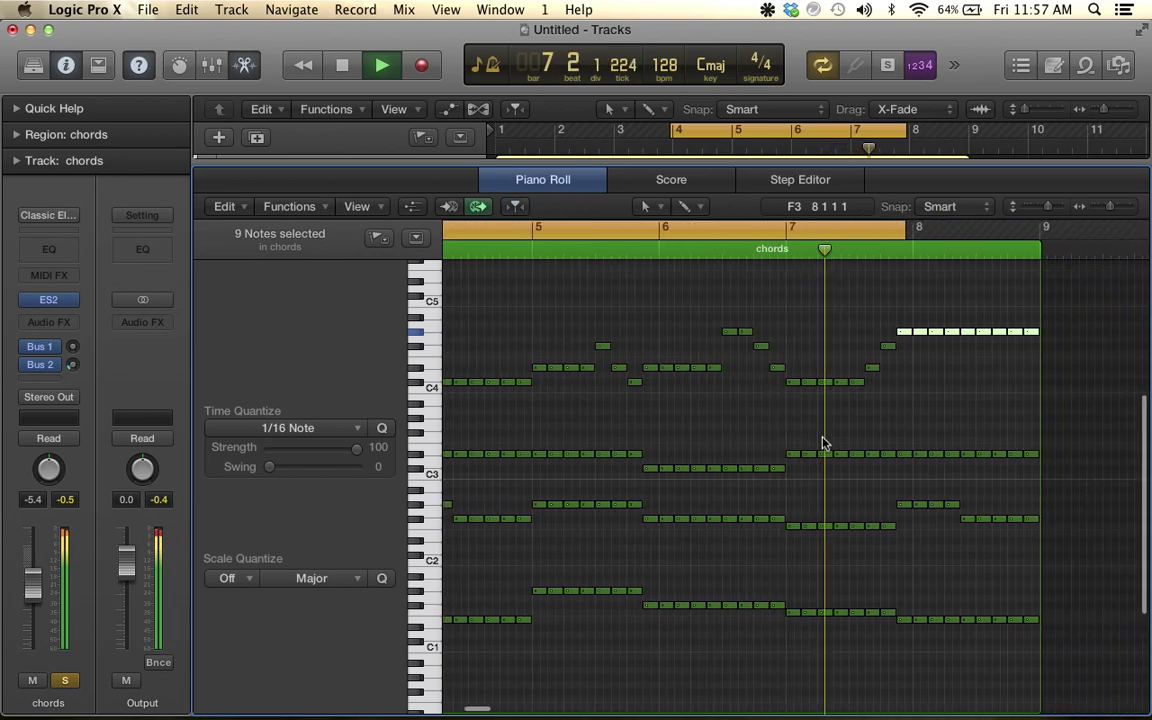
key(space)
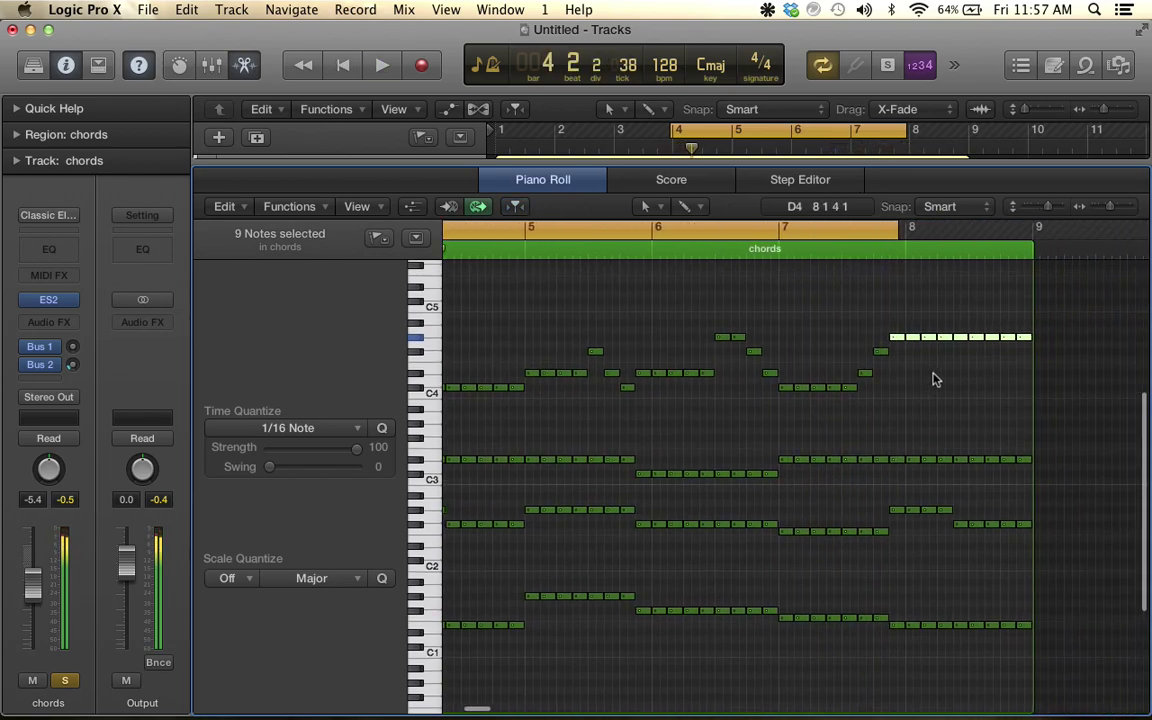
Set the cycle range to run from bar 6 to about bar 9 and play it
drag(901, 131, 973, 131)
drag(672, 143, 797, 140)
key(space)
scroll(954, 591, right, 3)
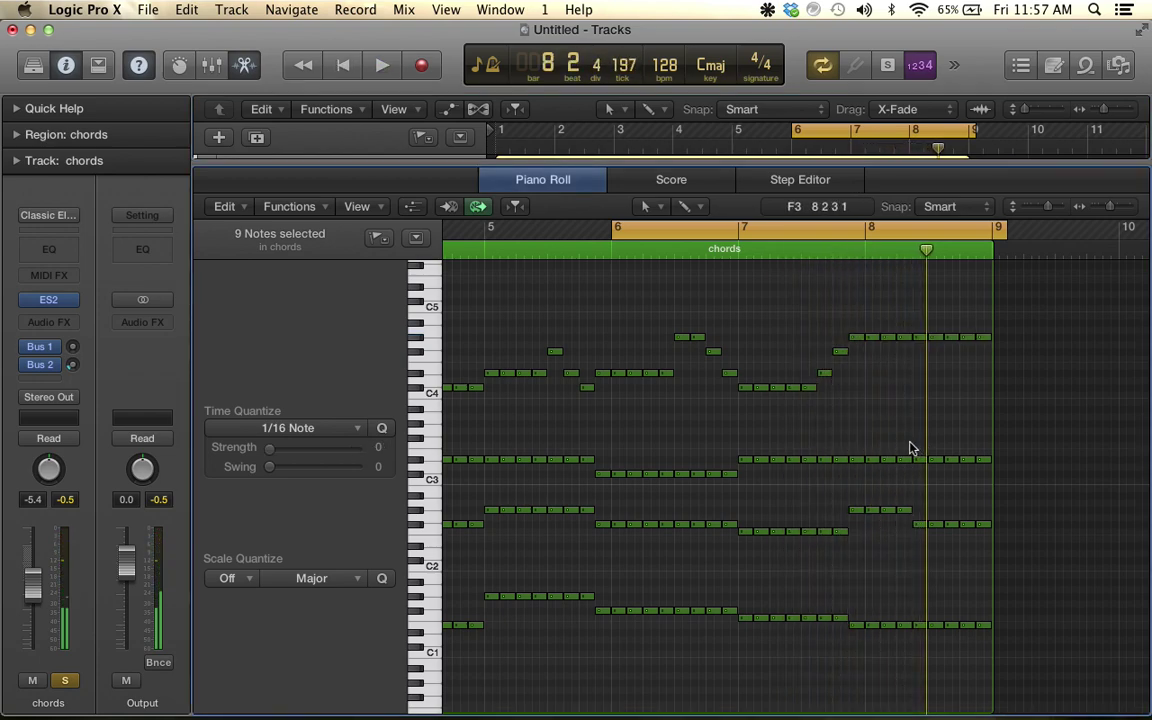
Raise the last four D#3 notes in bar 8 to F#3 and play the cycled section
drag(908, 445, 1003, 478)
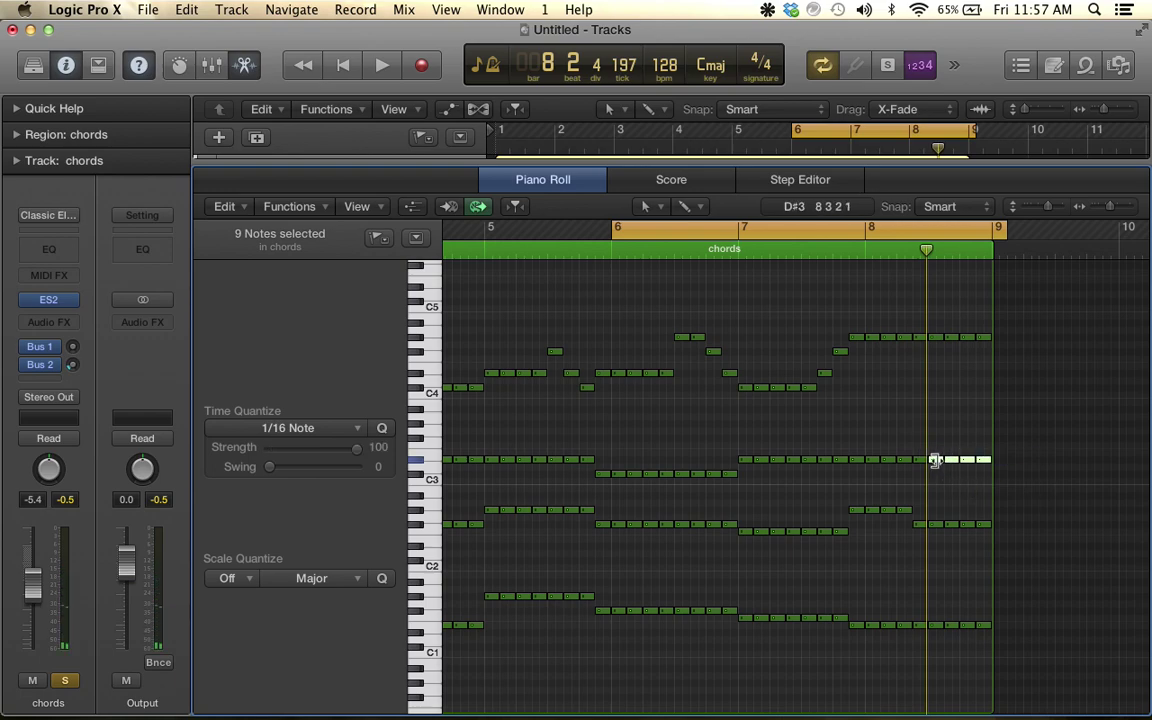
drag(937, 466, 937, 441)
key(space)
scroll(939, 446, up, 1)
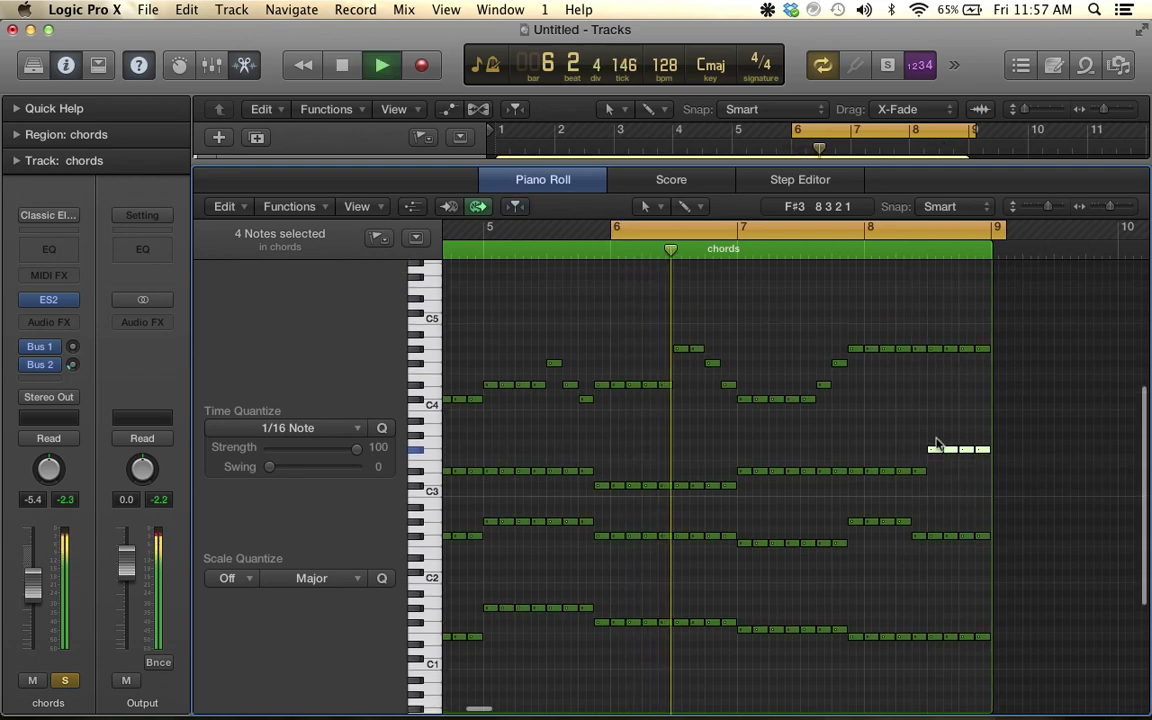
scroll(943, 486, right, 1)
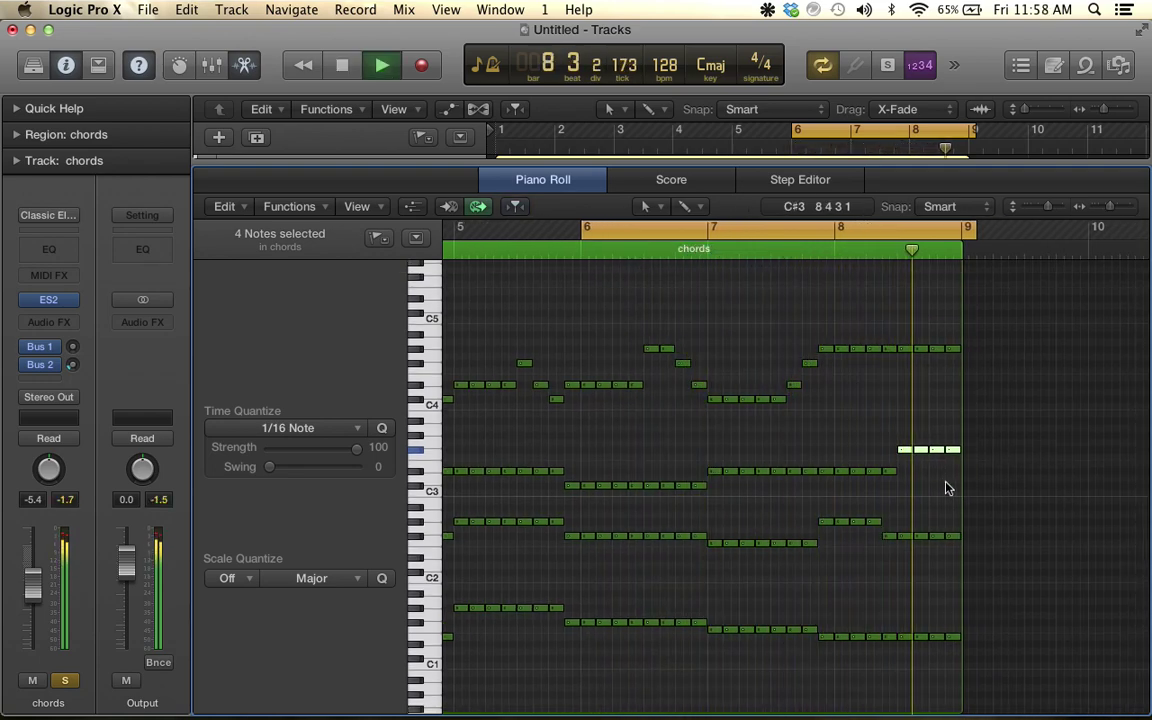
key(space)
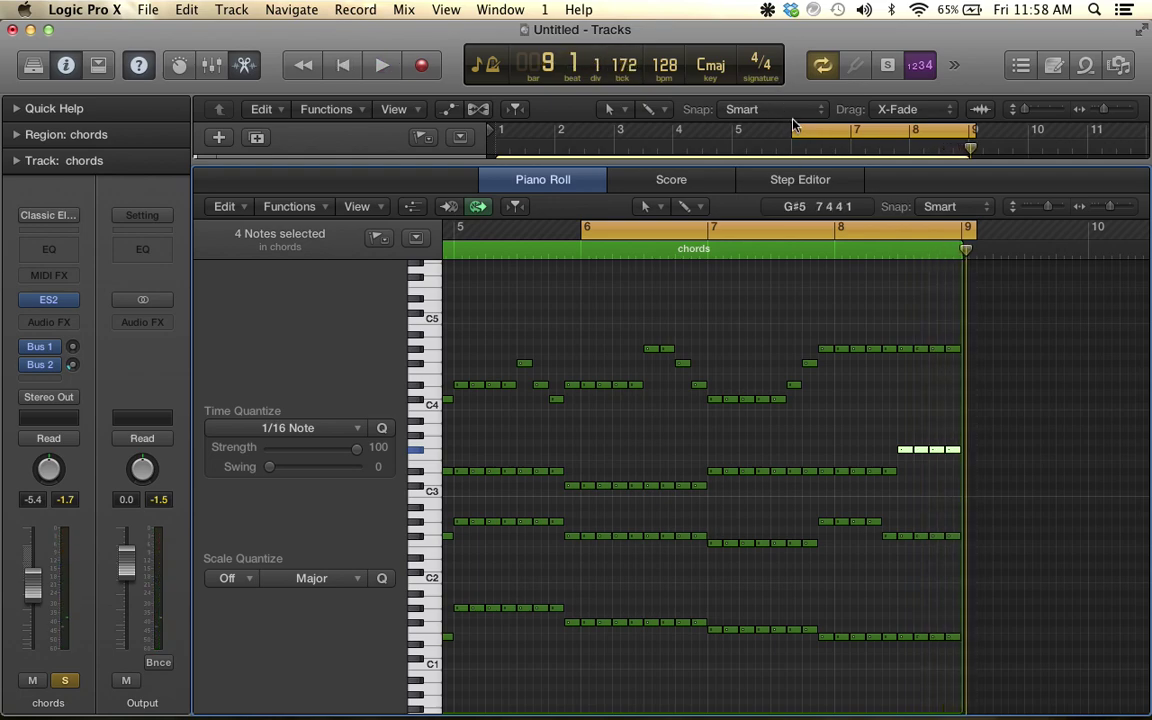
Extend the start of the cycle range back to bar 1 and play the whole eight-bar pattern
drag(793, 130, 500, 130)
key(space)
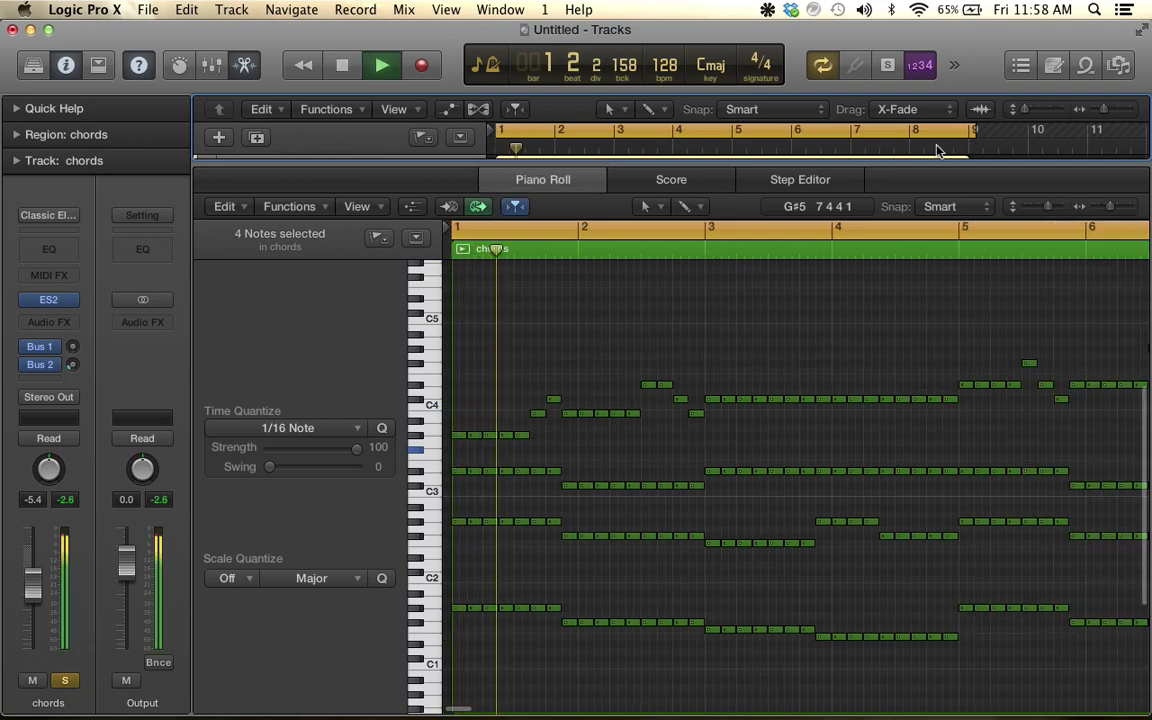
Close the note editor, unsolo the chords track and raise the kick's volume to -3.4 dB while the full arrangement plays
drag(976, 130, 967, 130)
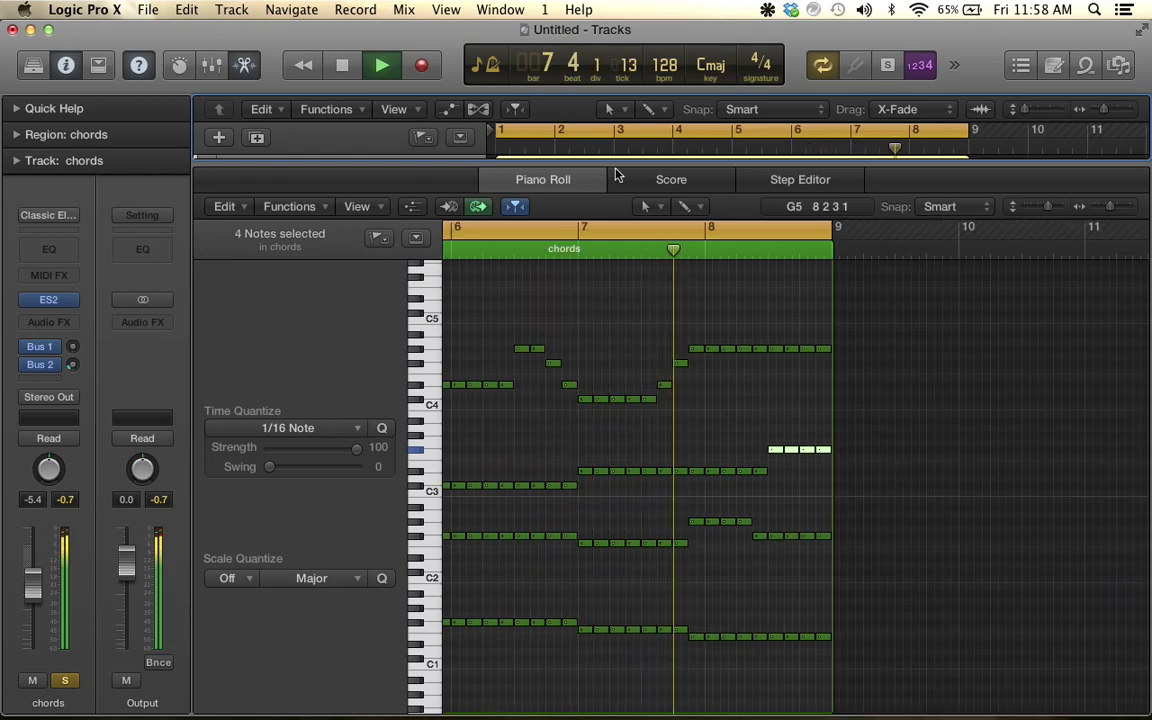
drag(613, 161, 625, 366)
key(space)
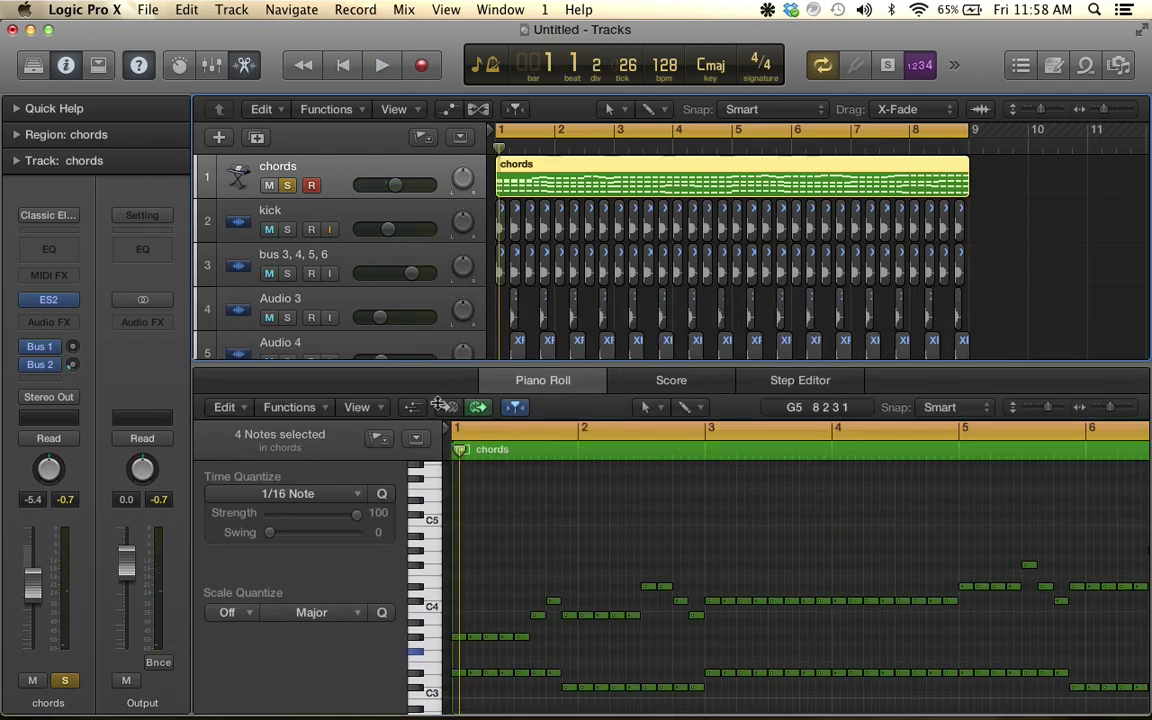
key(e)
click(287, 186)
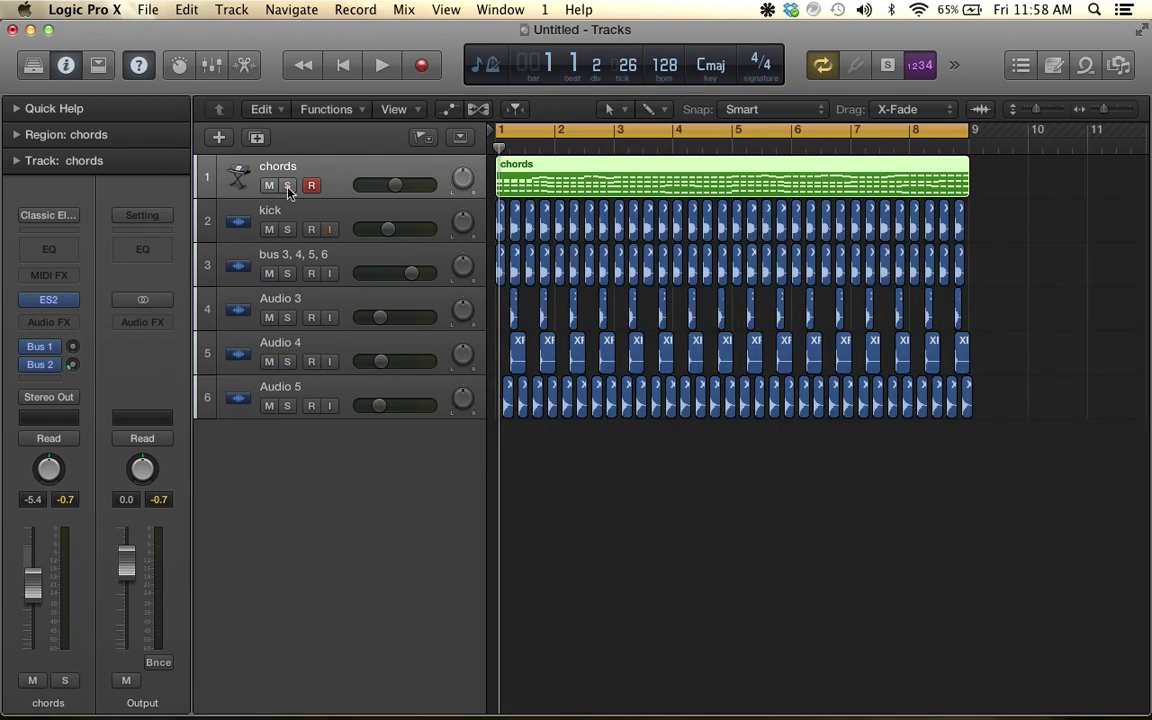
key(space)
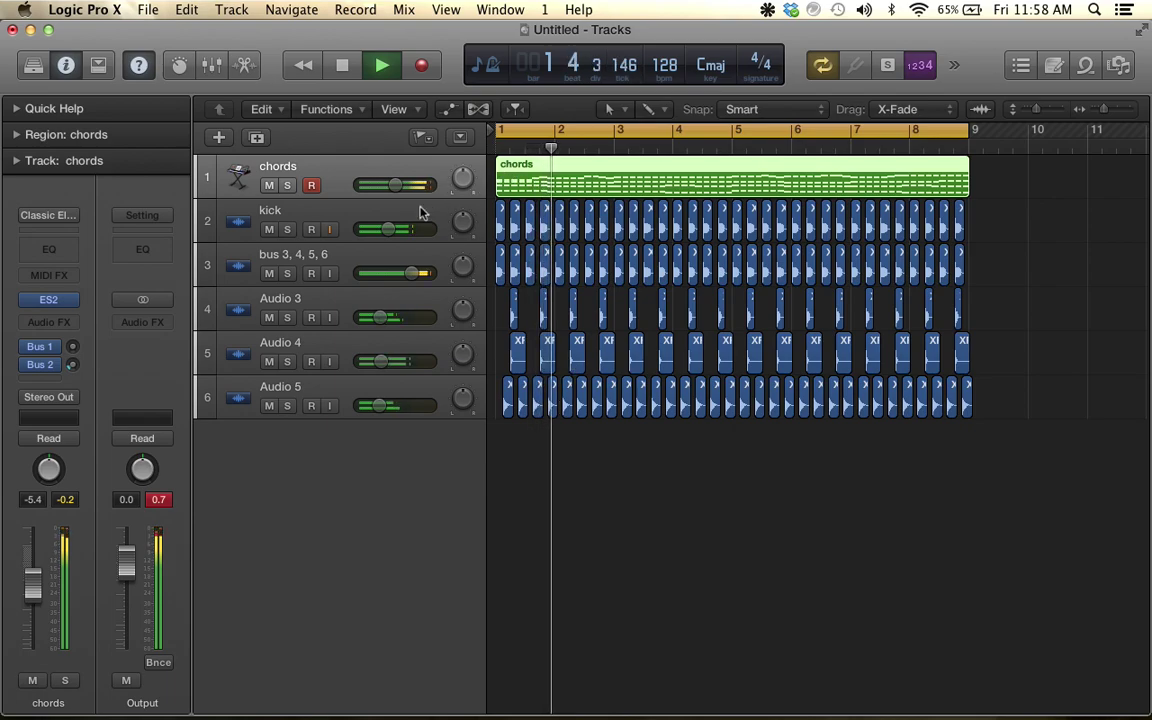
drag(393, 233, 403, 233)
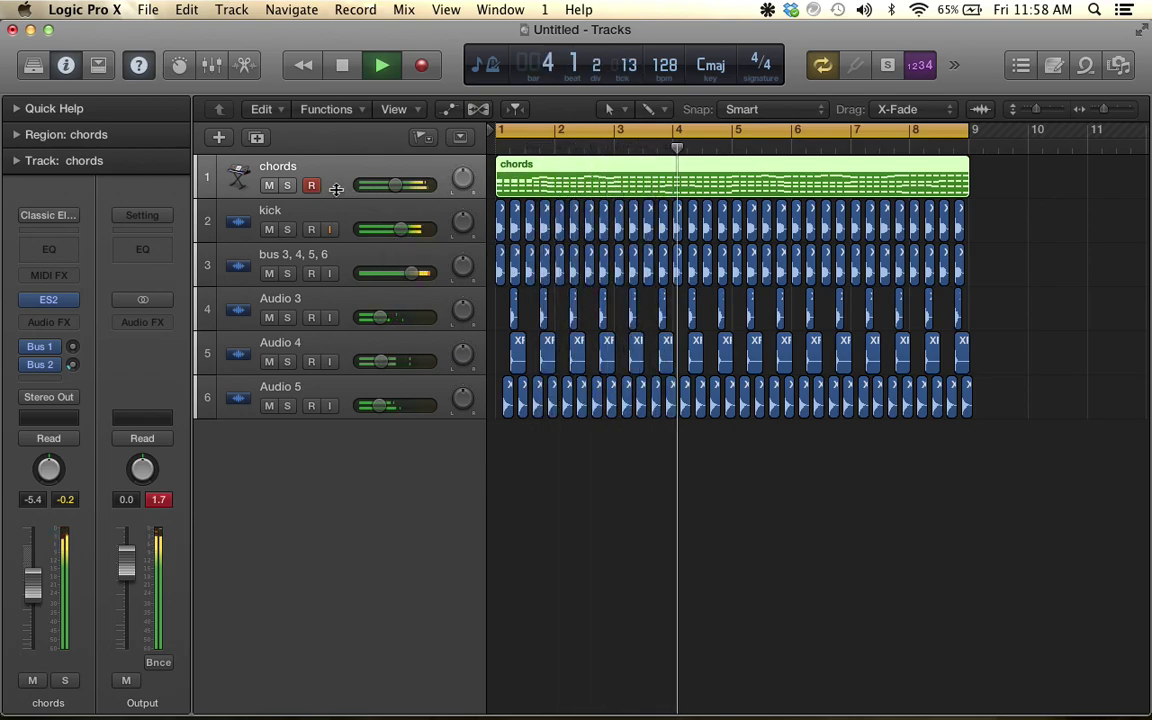
Insert a stereo Compressor on the chords track and set its side chain to Bus 4
click(69, 324)
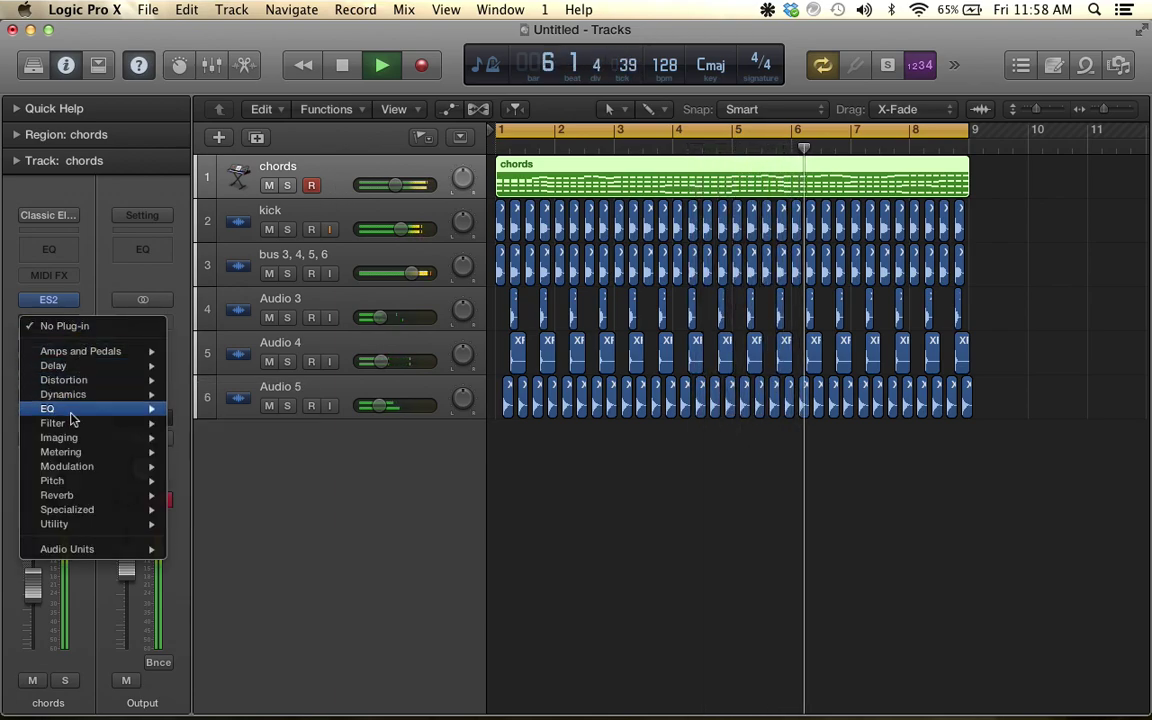
mouse_move(141, 397)
mouse_move(217, 409)
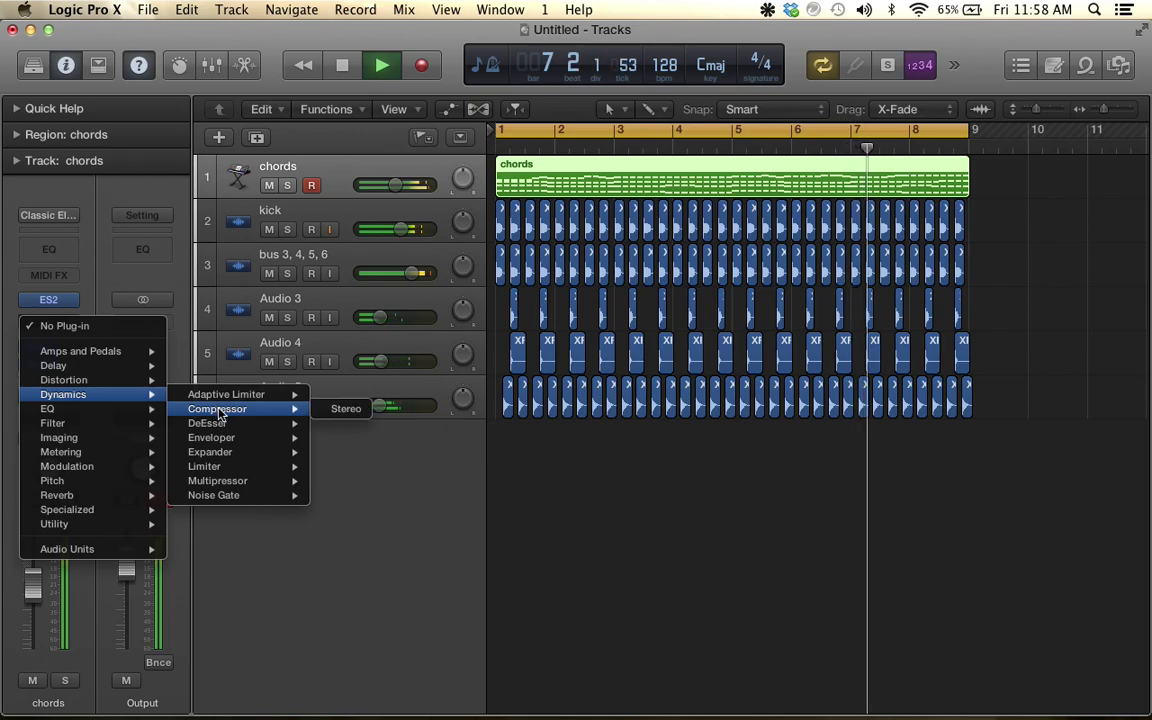
click(342, 404)
click(410, 102)
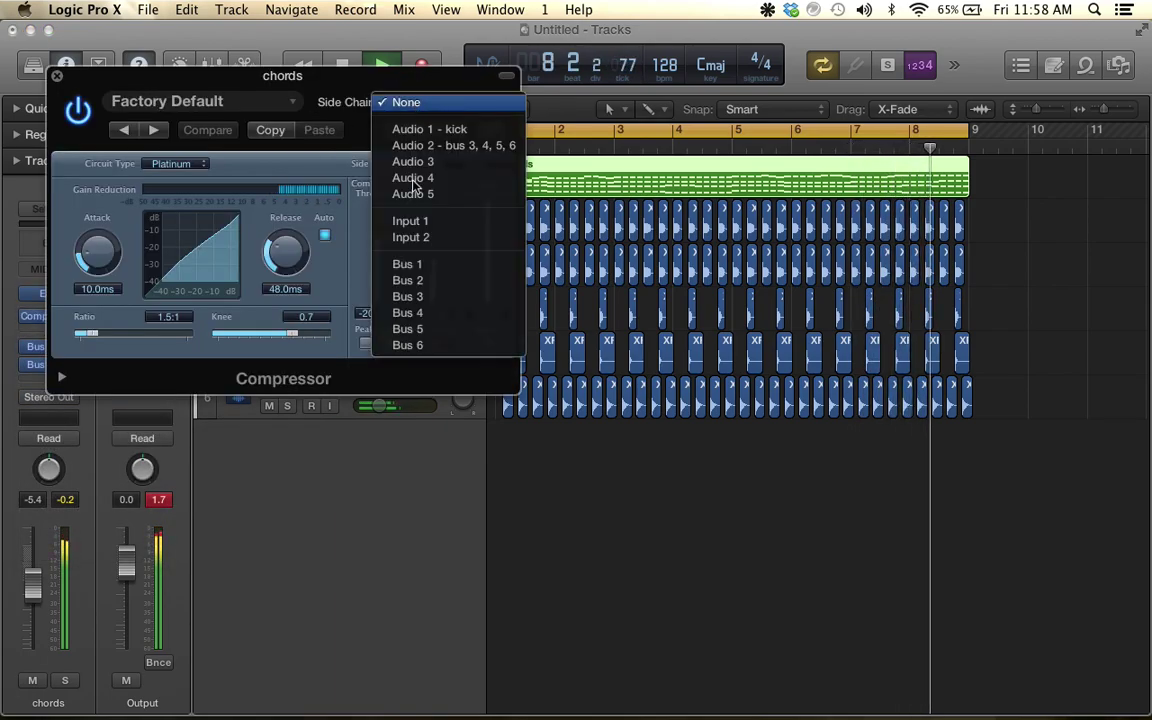
click(424, 312)
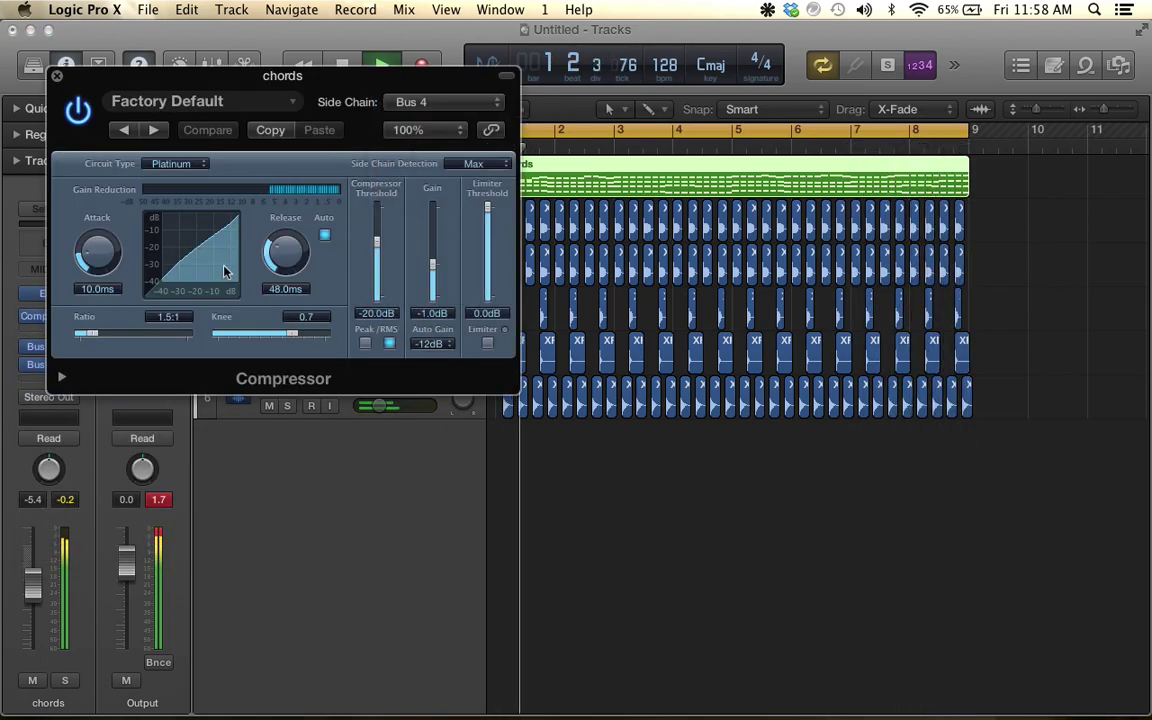
Set the Compressor's ratio to 5.8:1, release to 5.3 ms, threshold to -18.5 dB and gain to 7.0 dB, and close it
drag(93, 336, 117, 340)
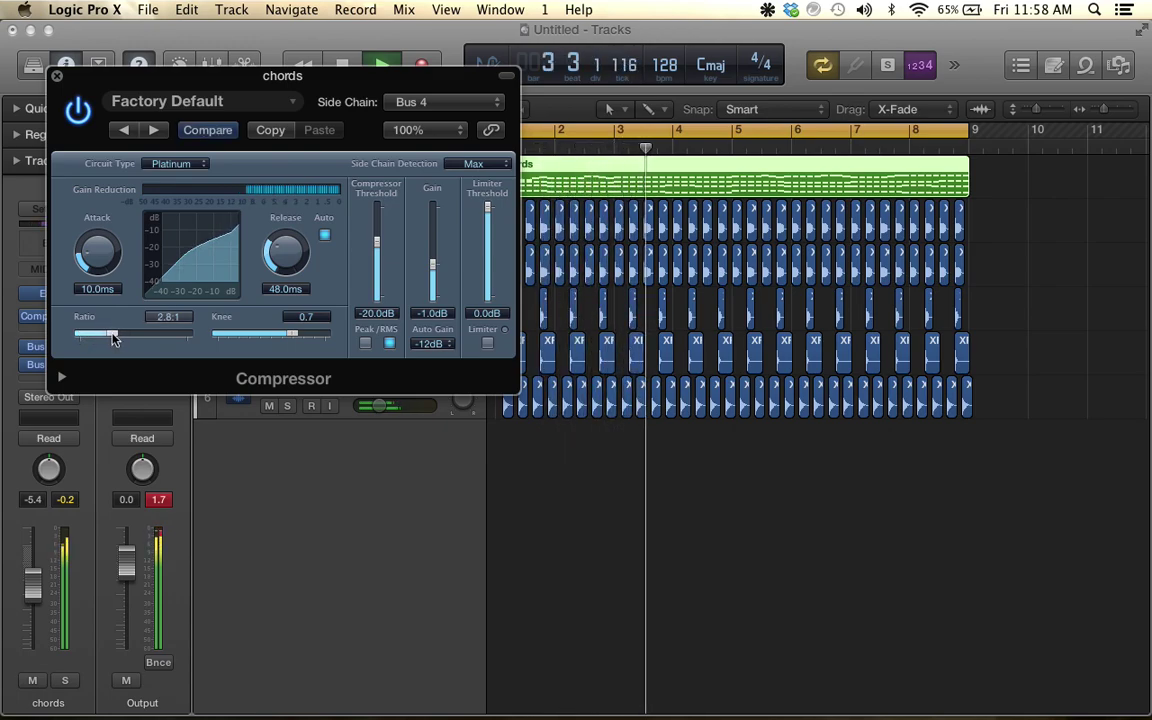
drag(437, 267, 432, 257)
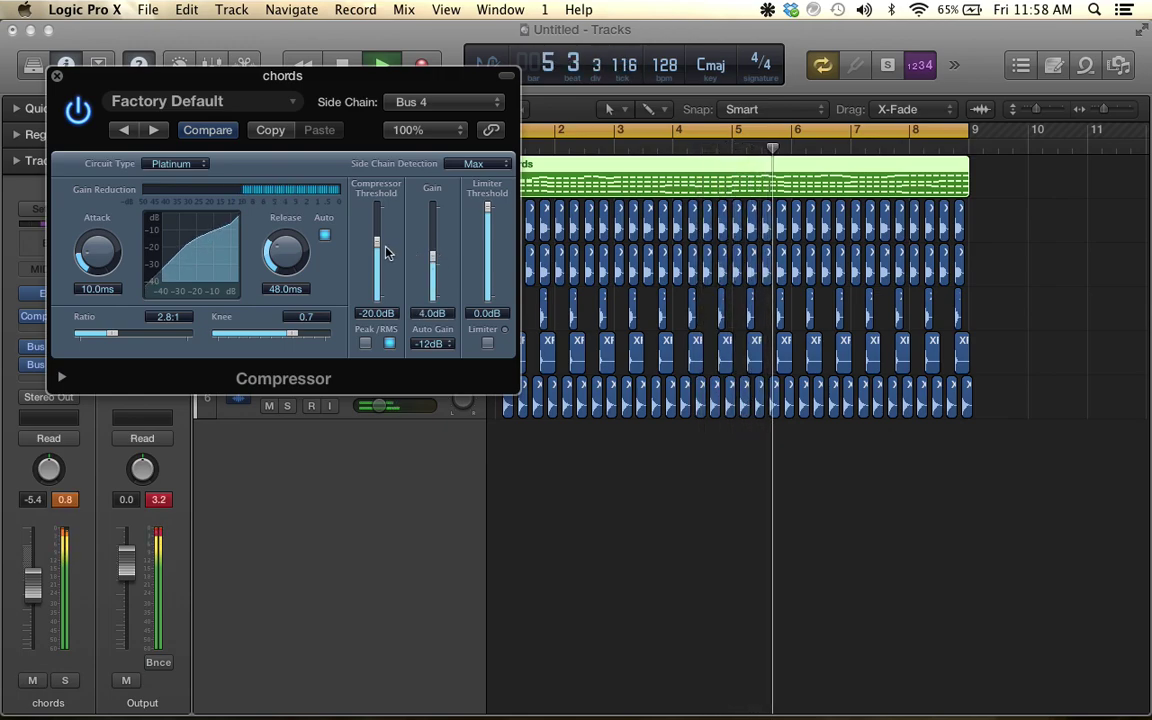
drag(113, 334, 134, 336)
drag(283, 265, 290, 293)
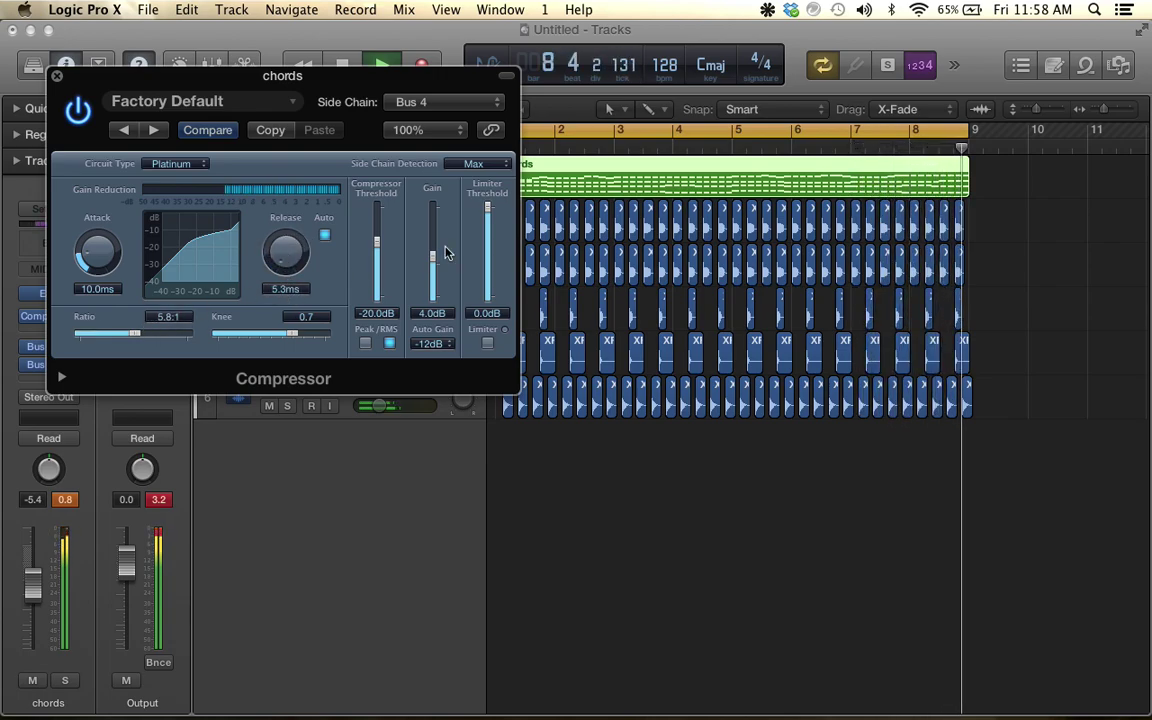
drag(381, 256, 432, 257)
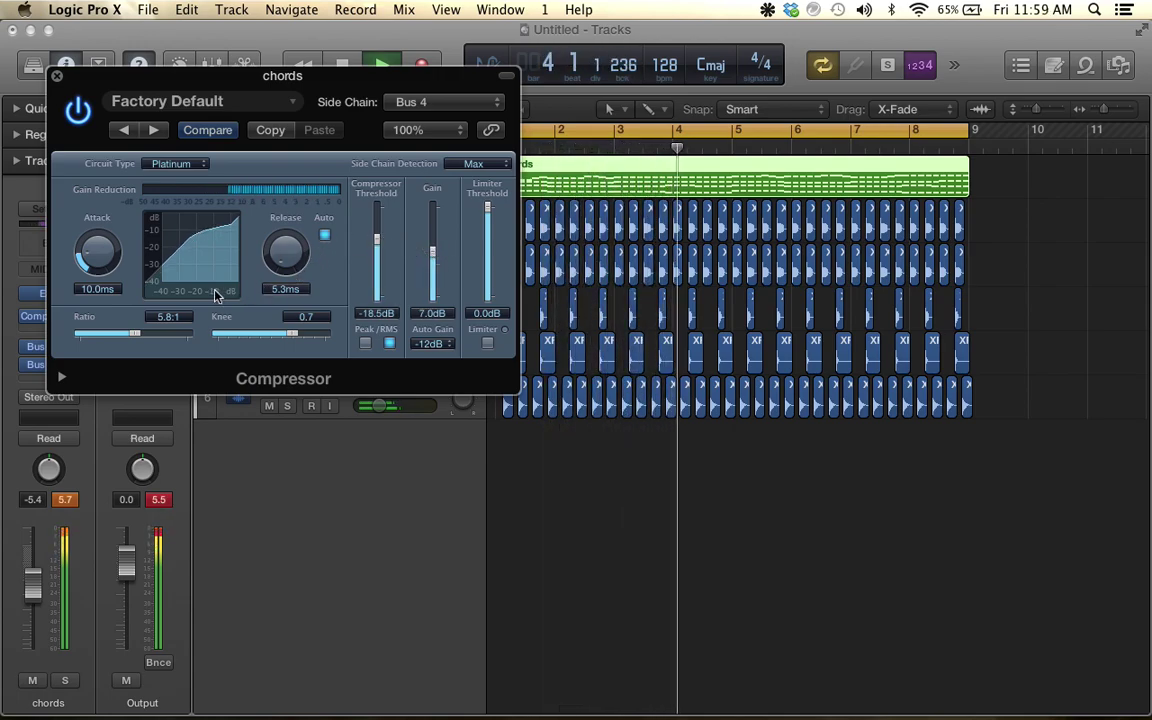
click(57, 77)
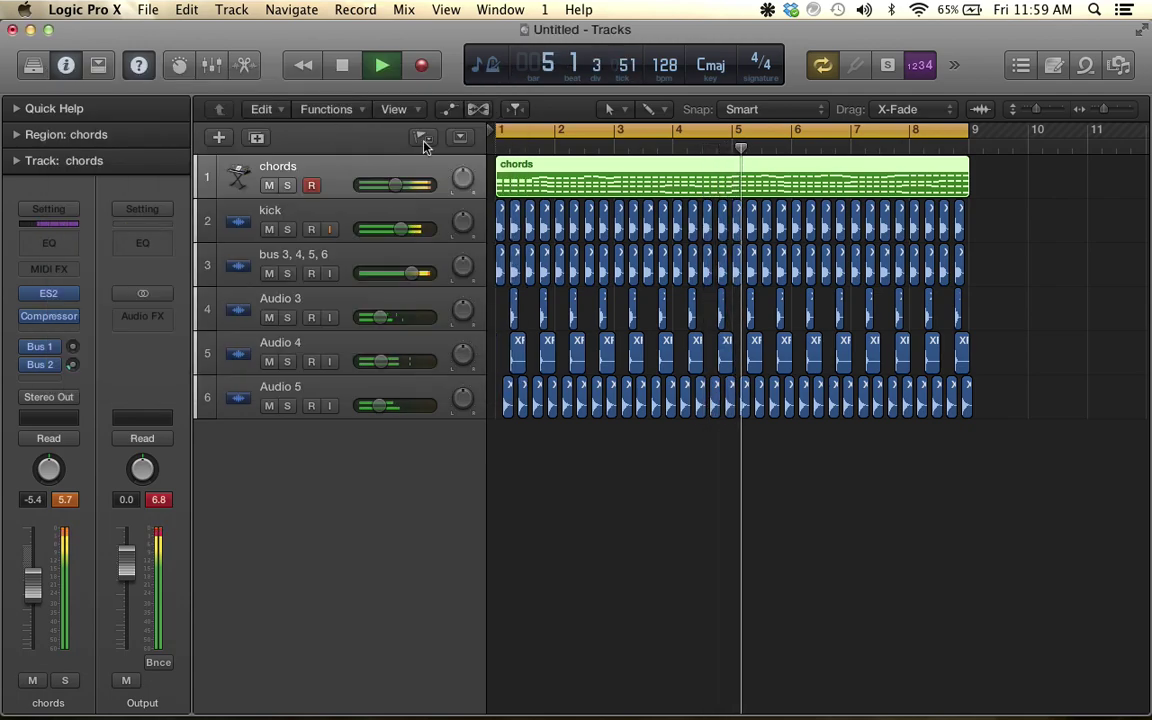
Show track automation and lower the kick's volume to -8.4 dB and the chords' volume to -15.0 dB
click(450, 110)
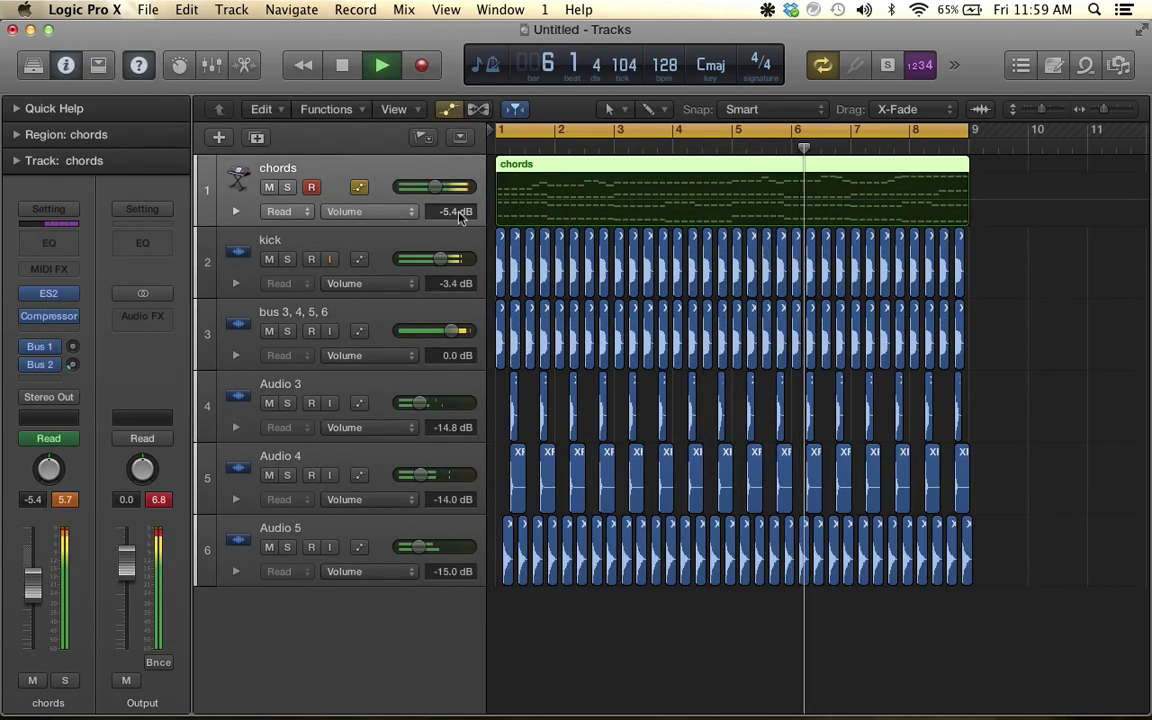
drag(436, 190, 428, 190)
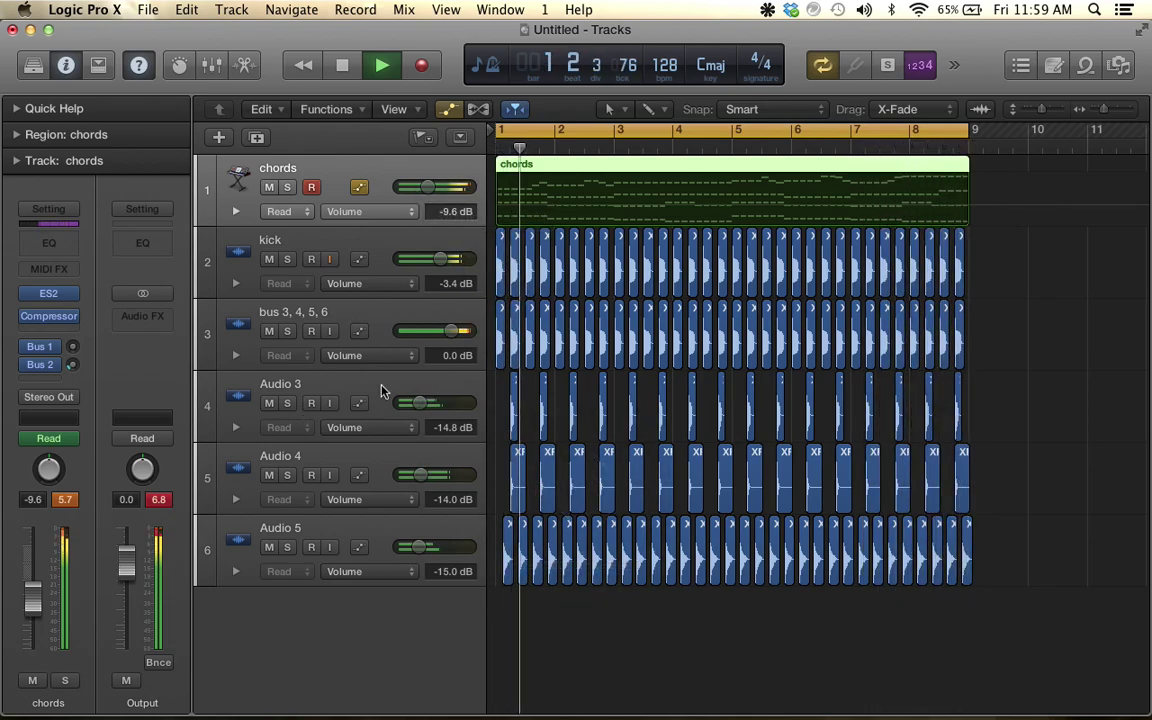
drag(443, 266, 432, 266)
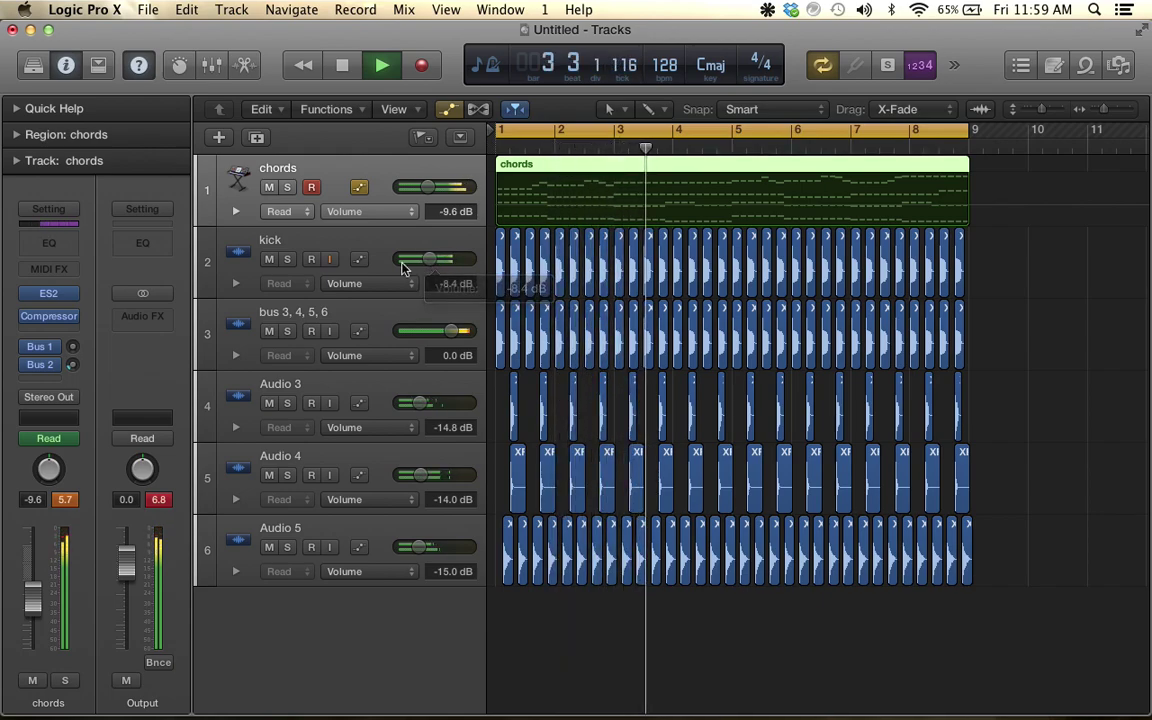
drag(427, 187, 417, 187)
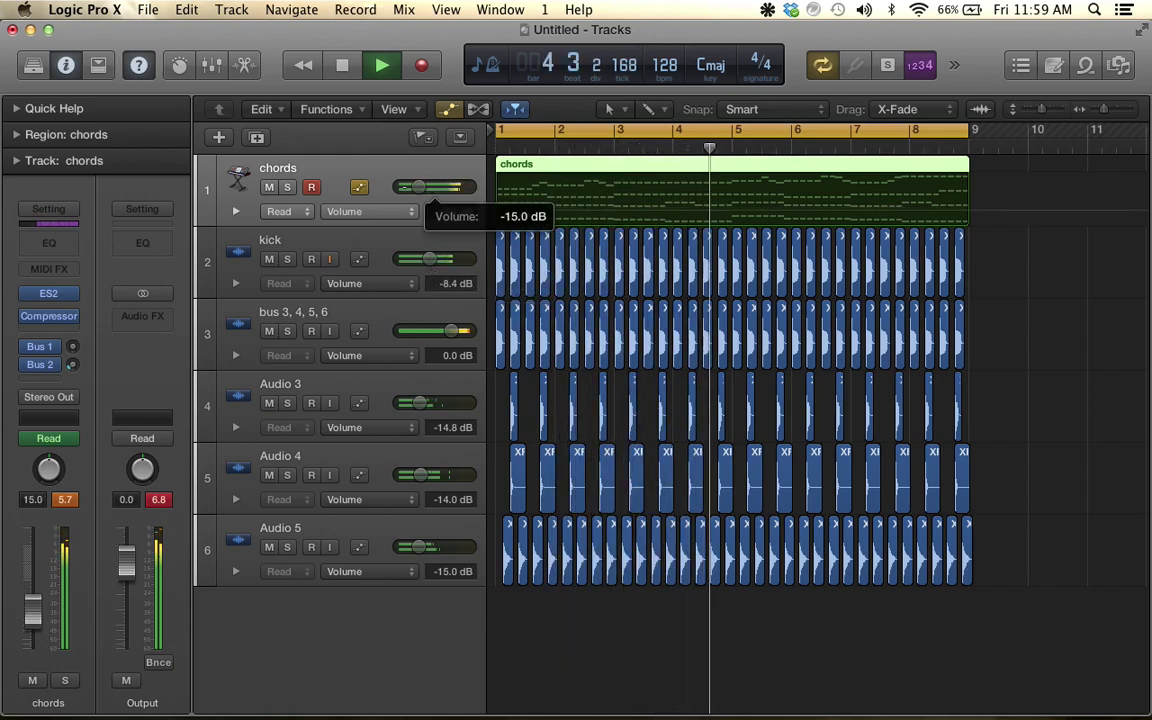
Automate the ES2 LPF Cutoff on the chords track with a ramp from its minimum at bar 1 to 1.000 at bar 5
click(407, 214)
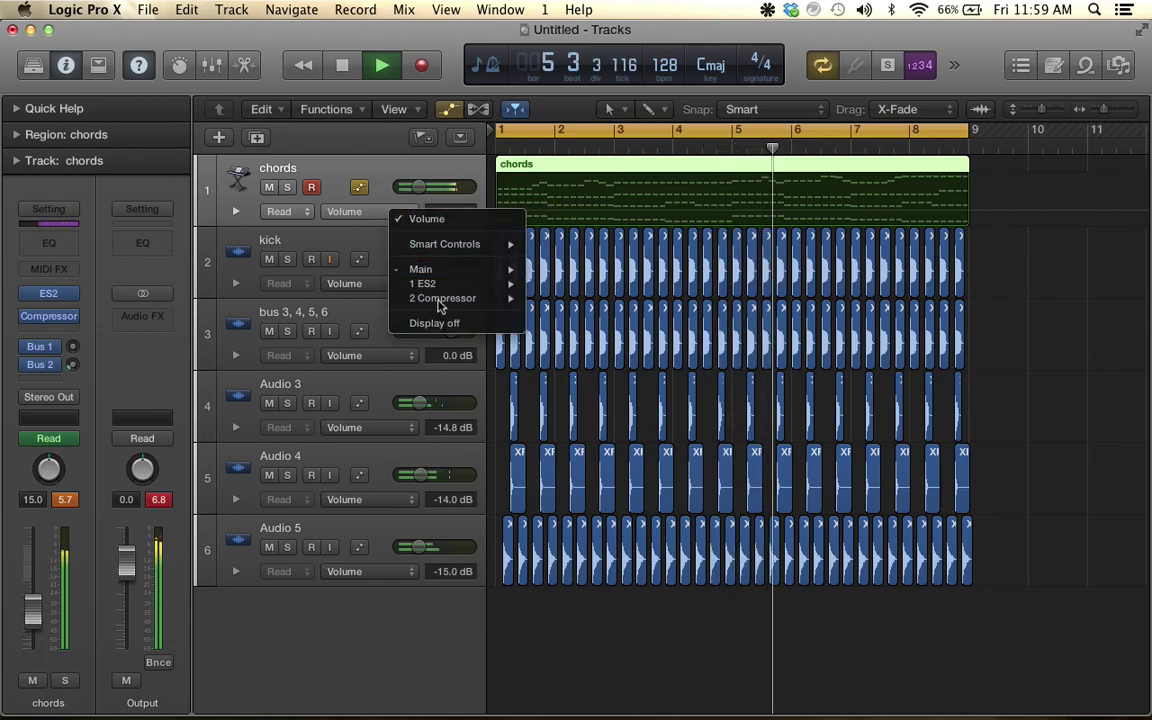
mouse_move(455, 284)
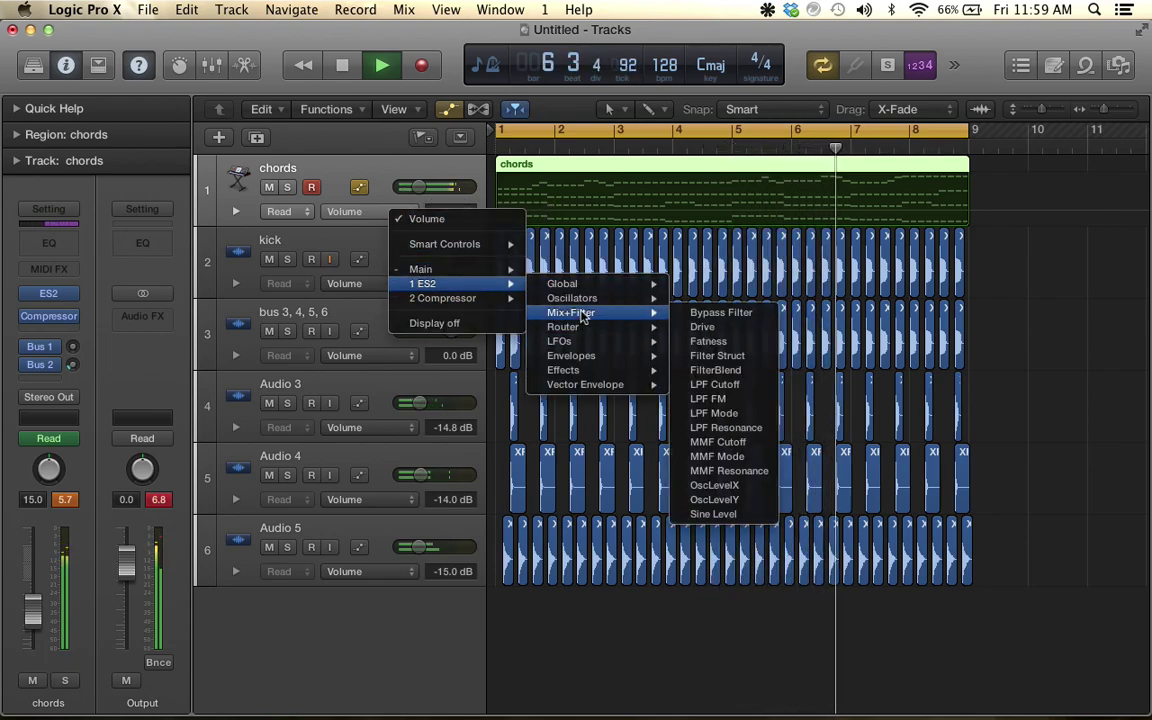
mouse_move(600, 312)
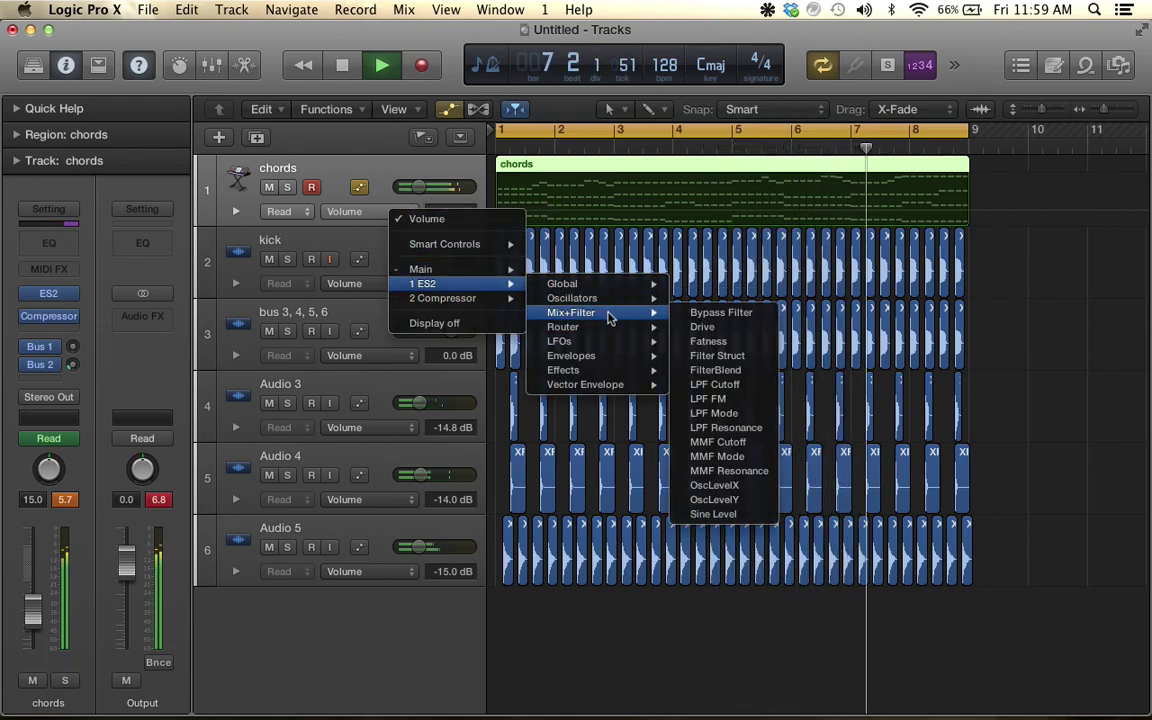
click(740, 386)
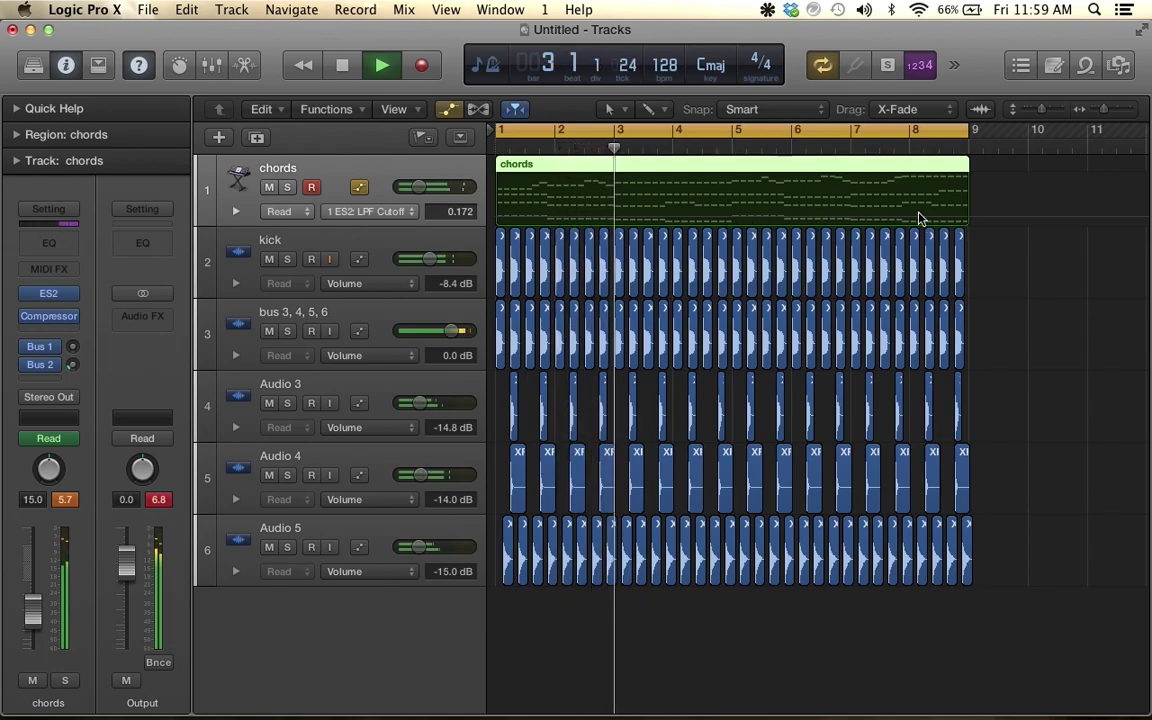
click(734, 218)
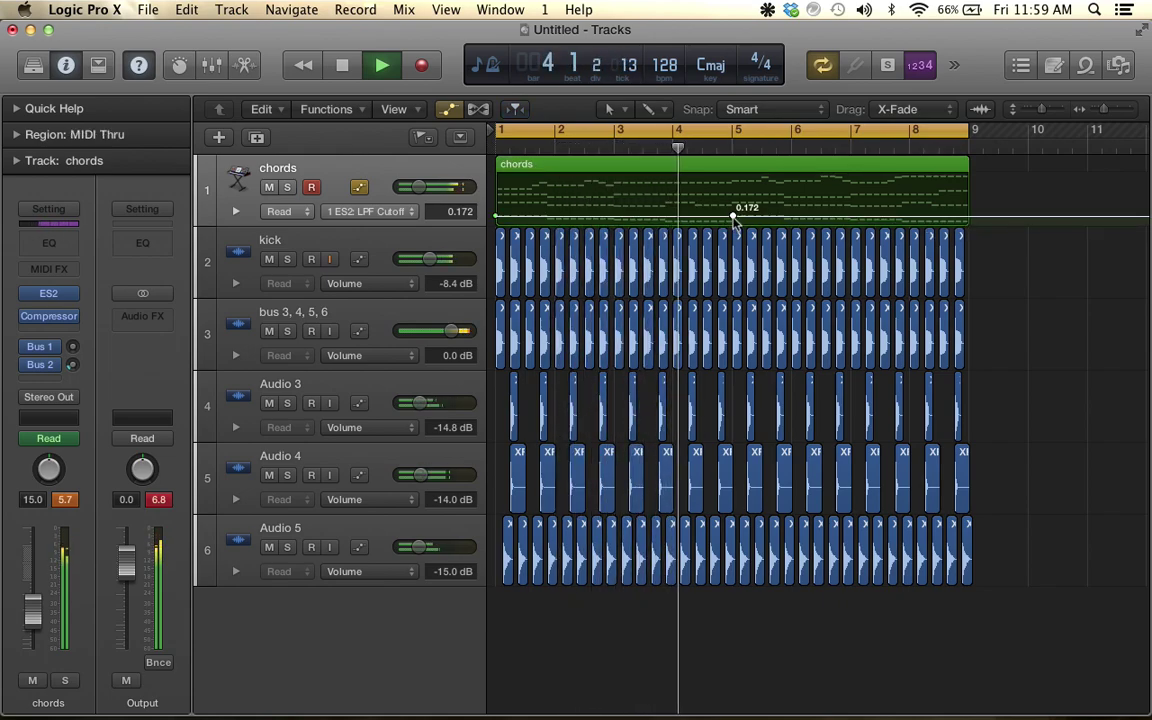
drag(498, 220, 540, 280)
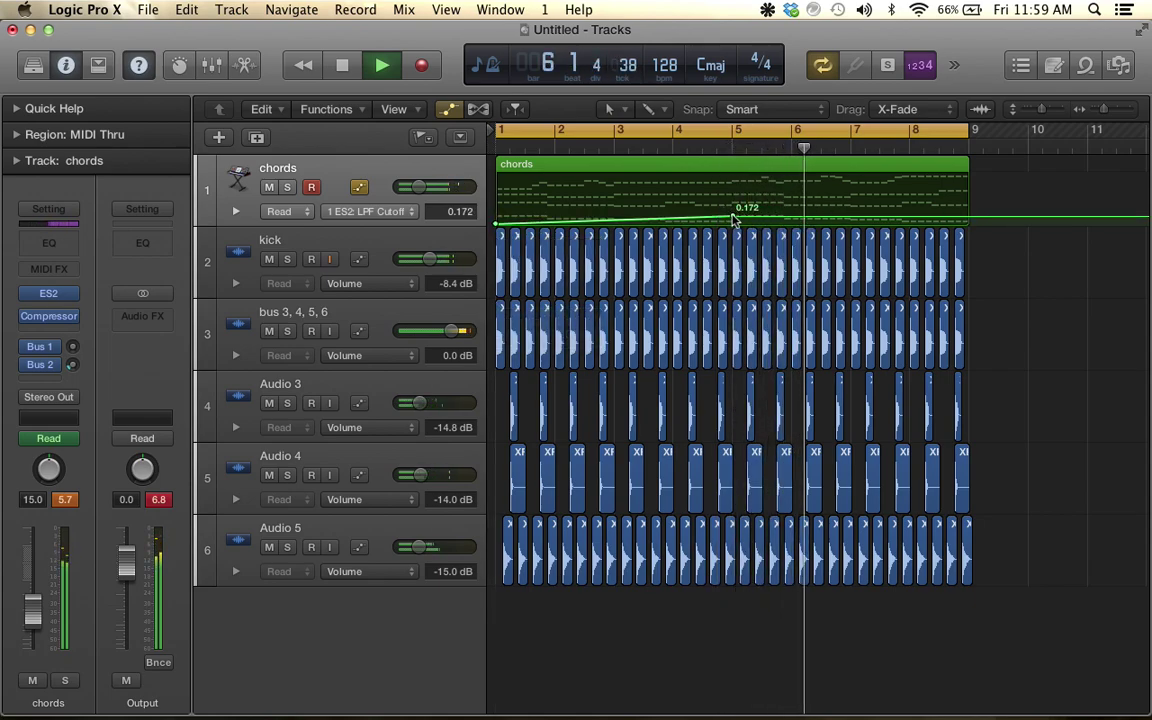
drag(734, 216, 734, 178)
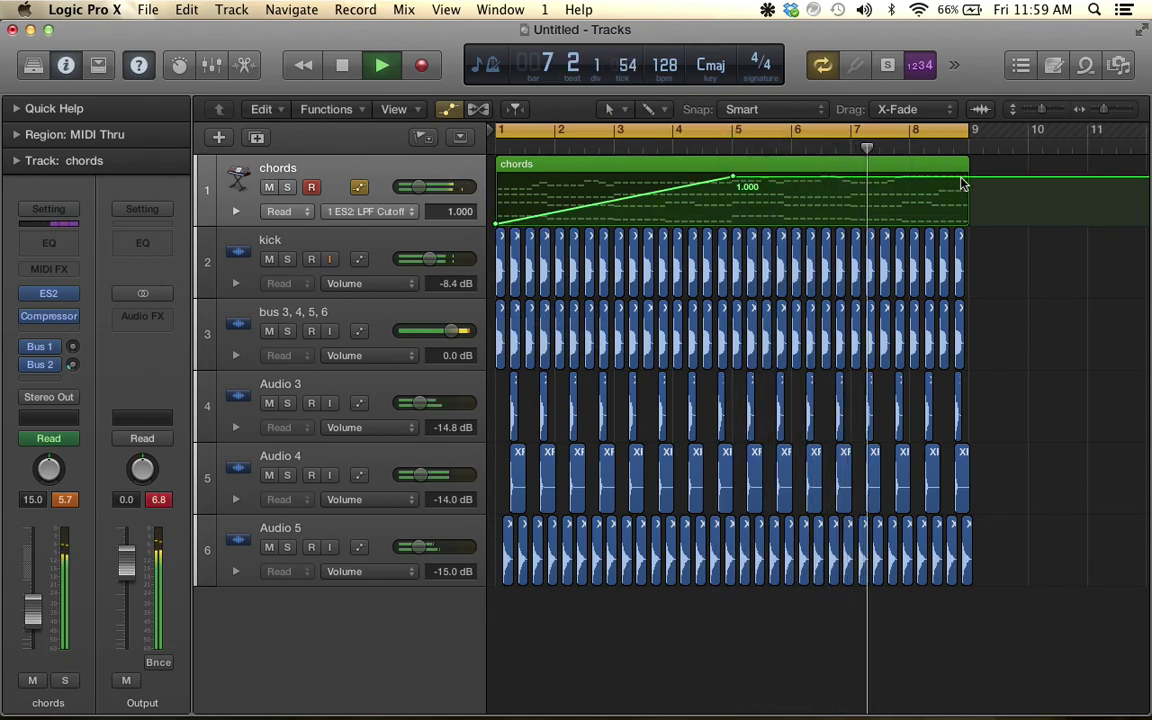
Add another LPF Cutoff automation point at 1.000 and place it at the end of bar 8
key(super+Right)
key(super+Right)
key(super+Right)
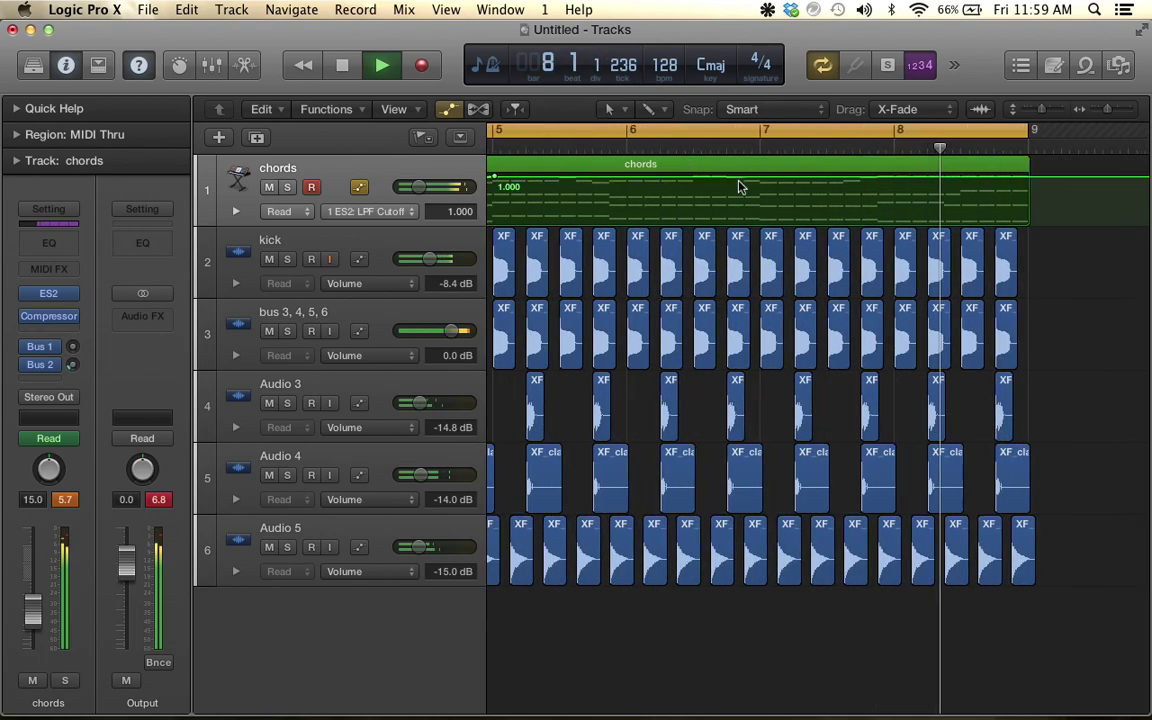
scroll(748, 187, left, 3)
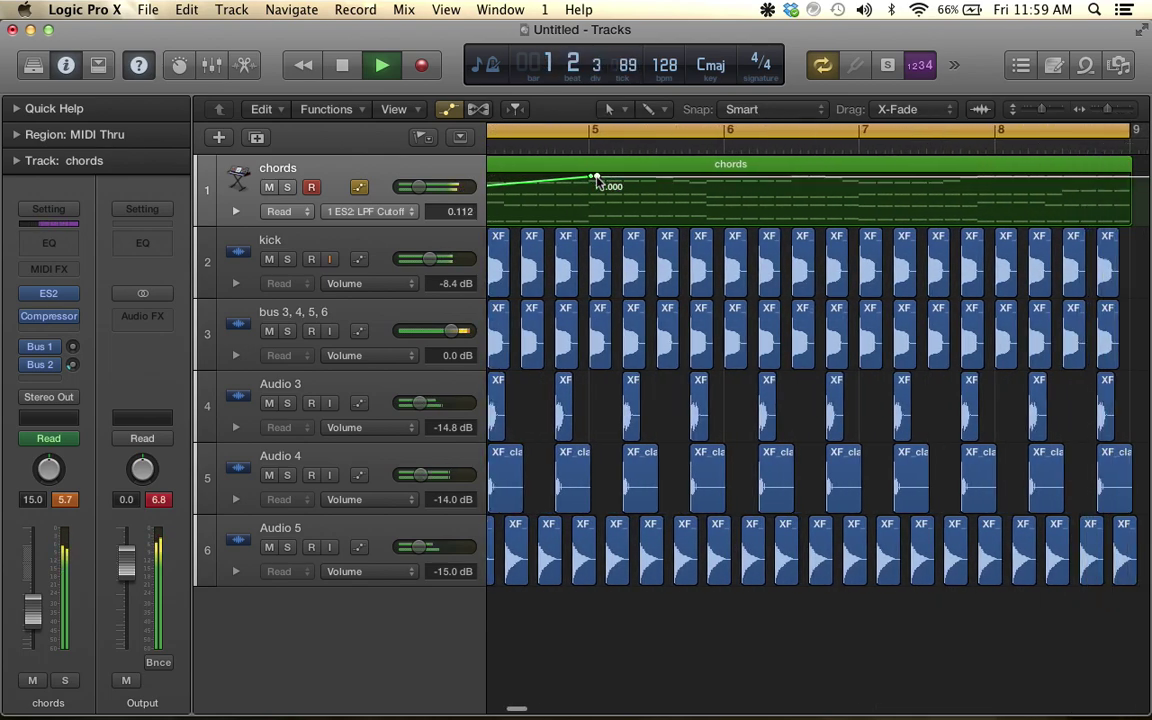
drag(597, 178, 1136, 177)
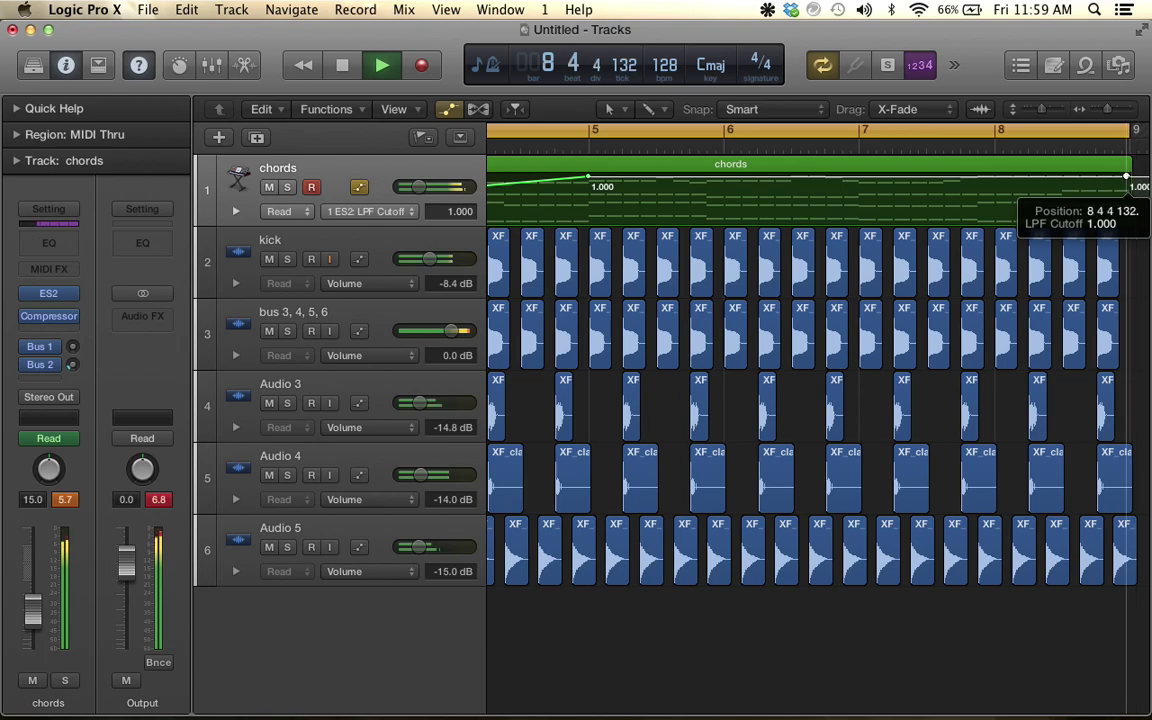
Lower the middle LPF Cutoff automation point to 0.396, just after the start of bar 5
scroll(665, 169, left, 3)
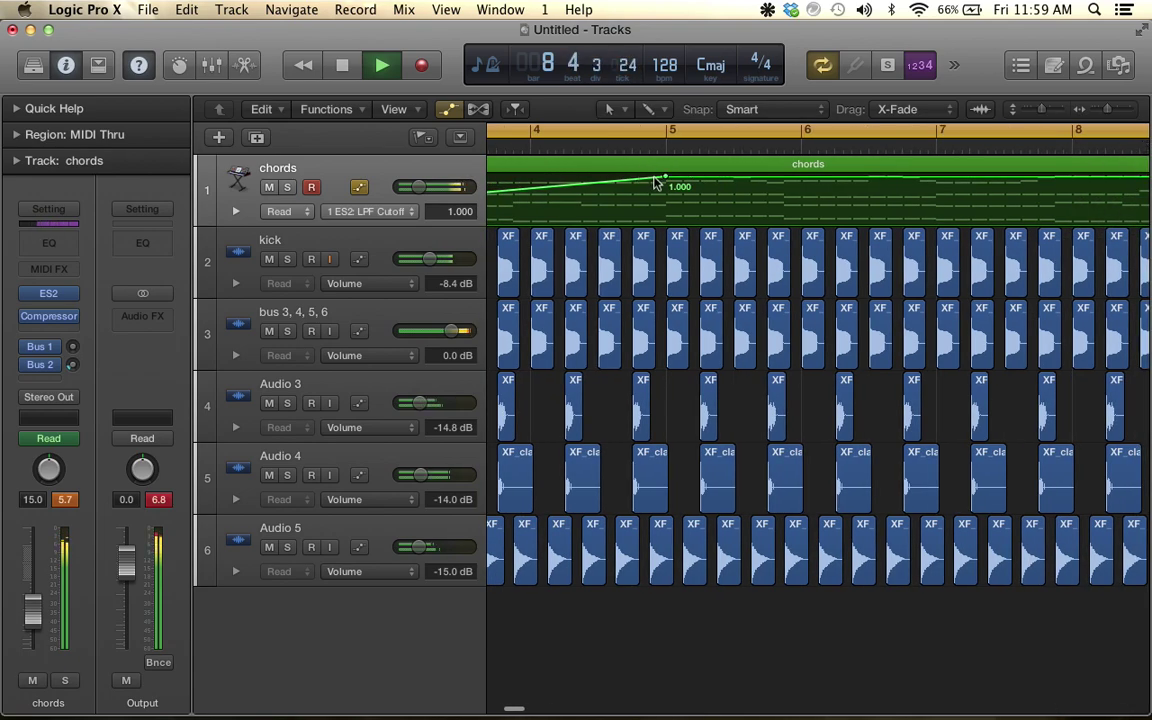
drag(667, 178, 675, 211)
key(super+Left)
key(super+Left)
key(super+Left)
key(super+Left)
scroll(673, 212, left, 4)
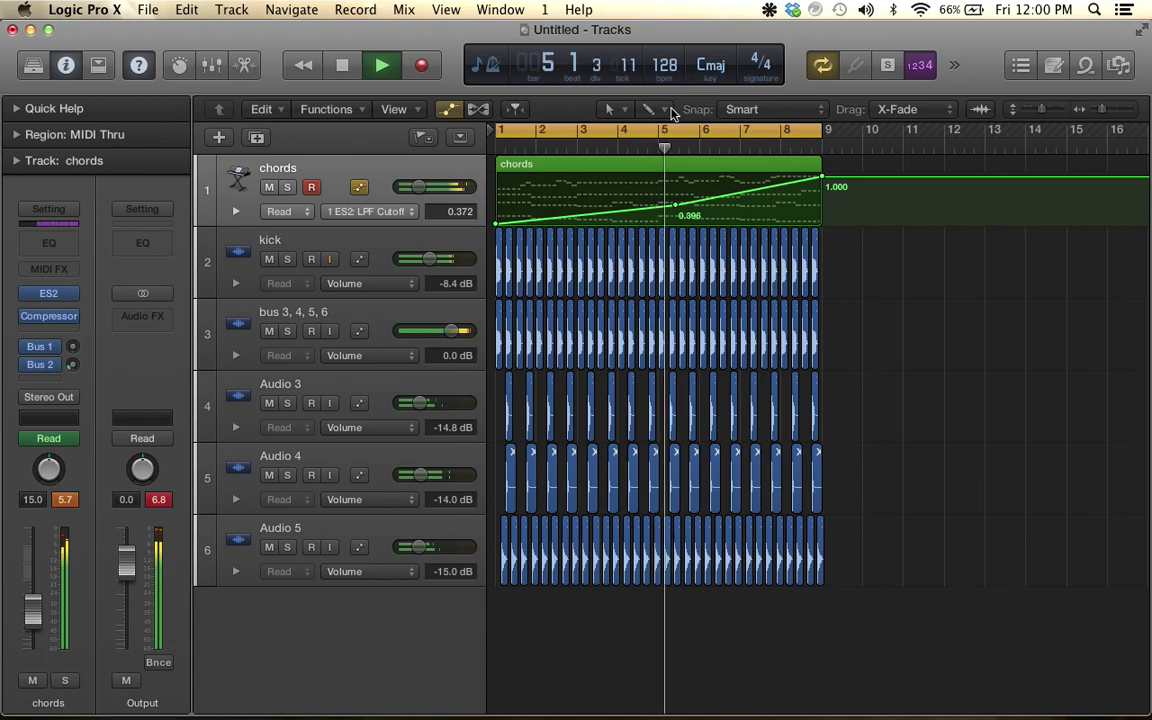
Bend the last rising cutoff segment into a curve that steepens toward bar 9 and lower the middle point to 0.332
key(t)
click(728, 390)
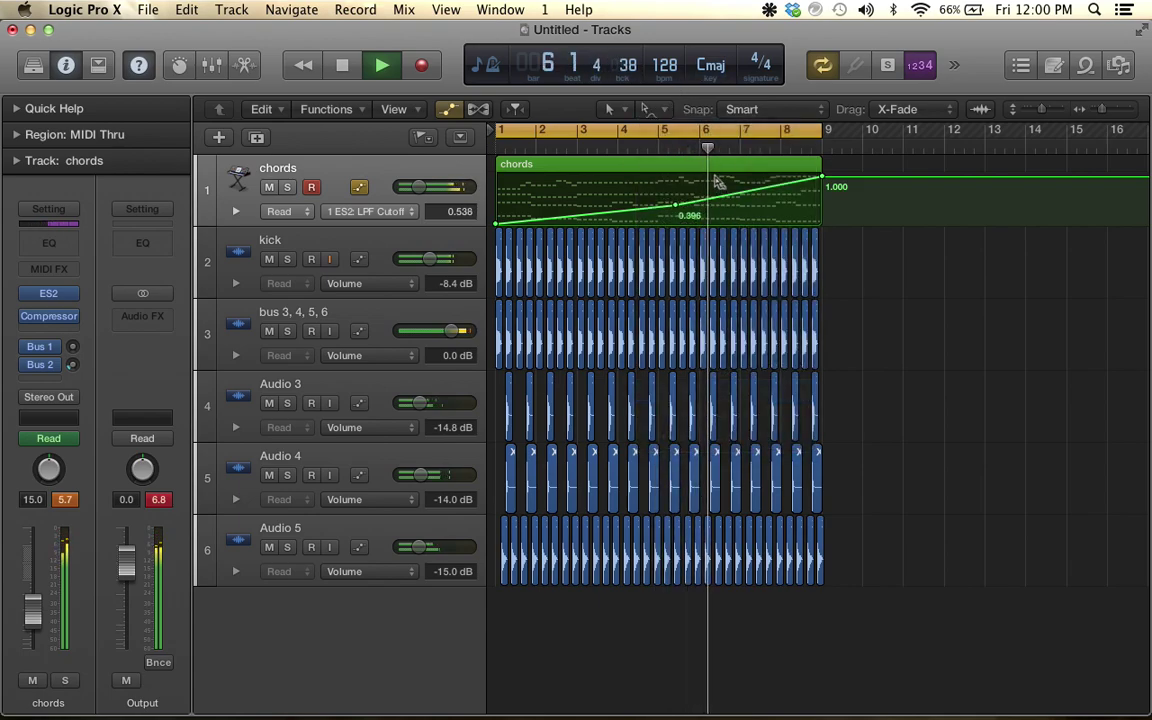
drag(719, 198, 676, 210)
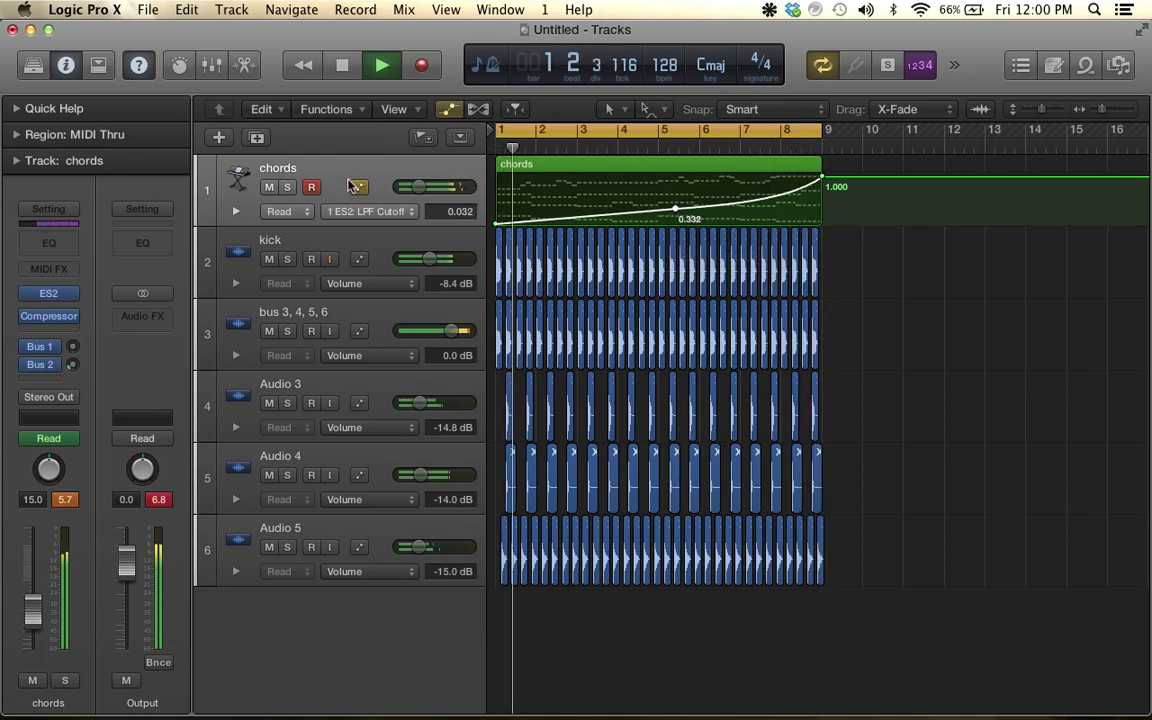
Insert a Space Designer reverb on the chords track after the Compressor
click(45, 334)
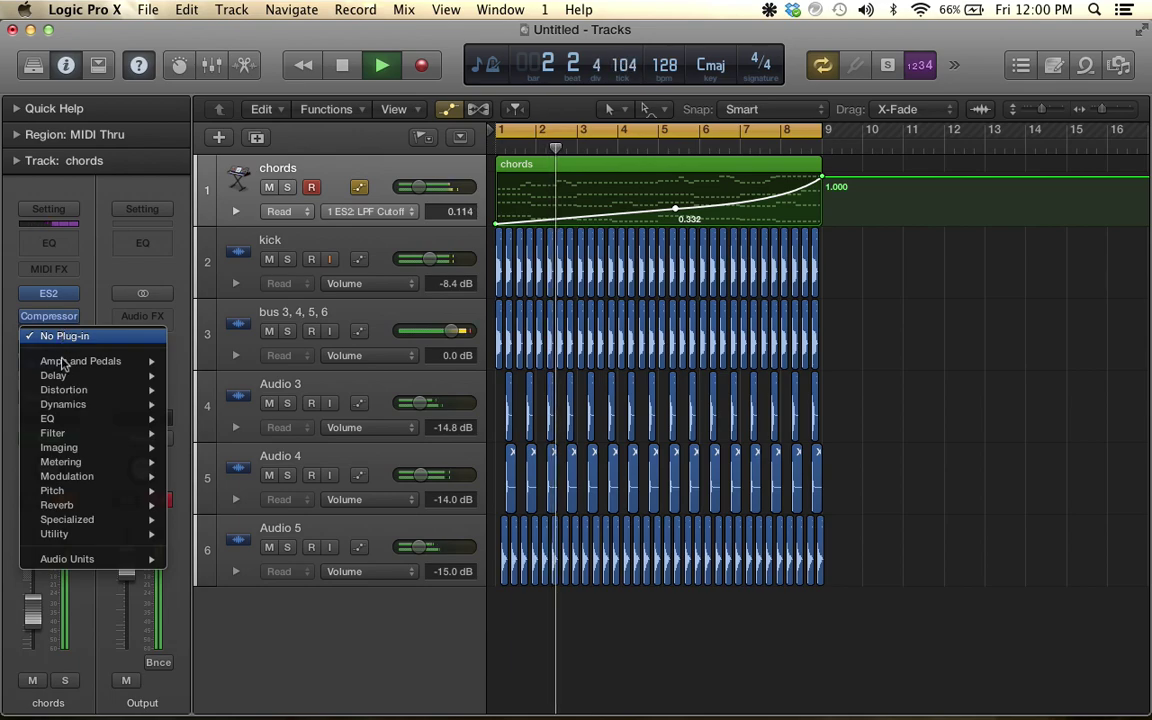
mouse_move(84, 410)
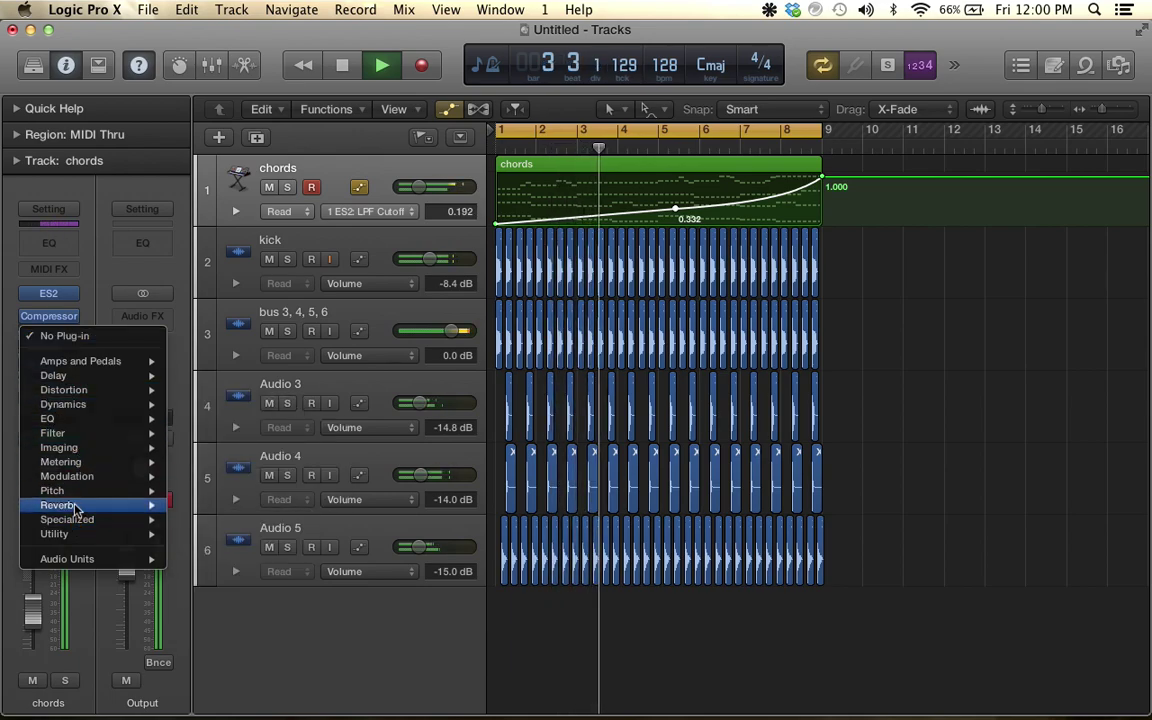
mouse_move(75, 506)
click(242, 551)
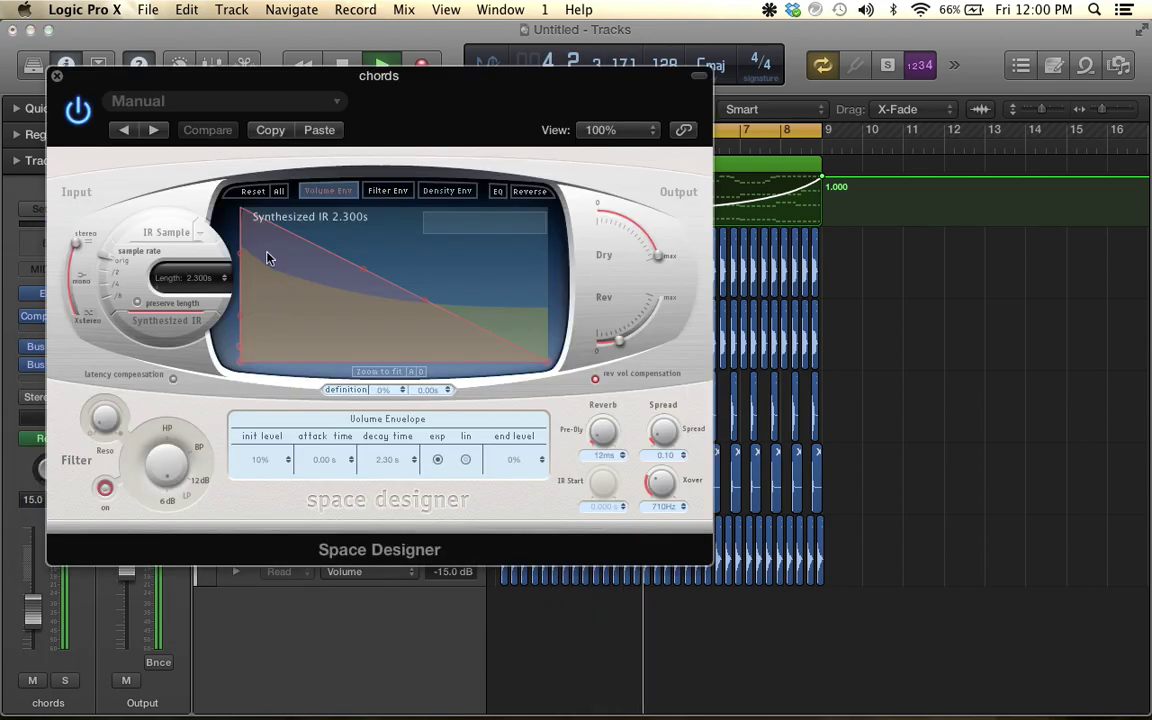
Bend the decay of the Space Designer volume envelope upward into a convex curve and close the reverb
drag(364, 269, 433, 247)
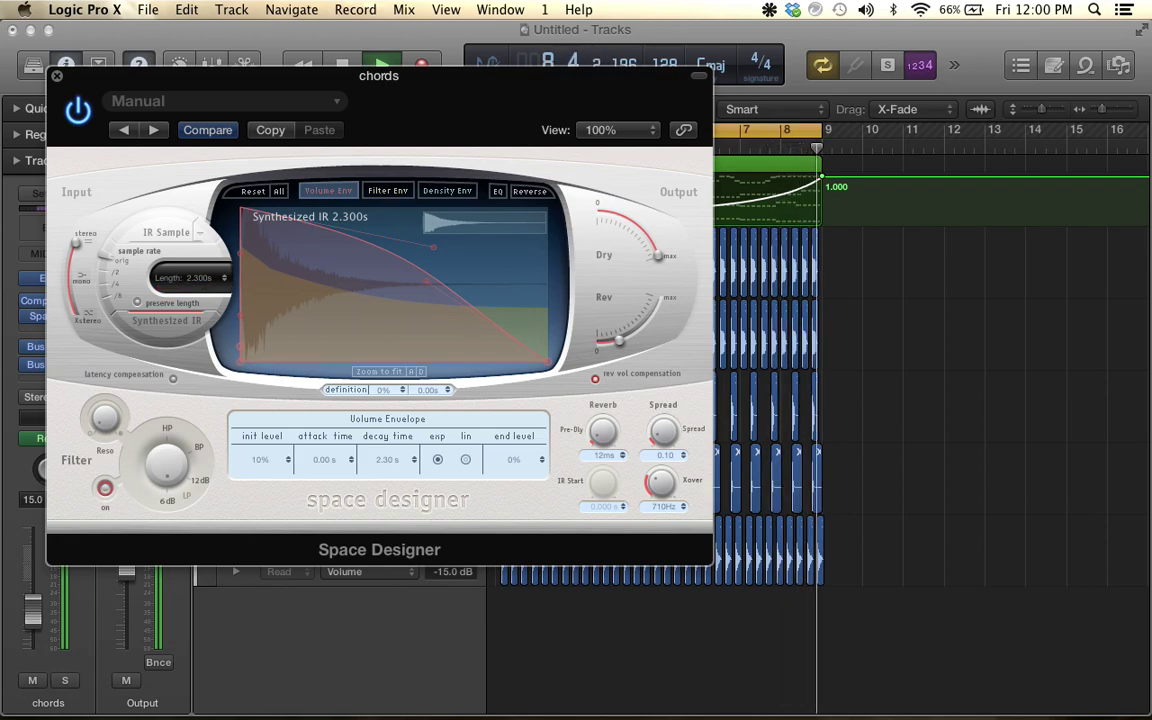
click(57, 76)
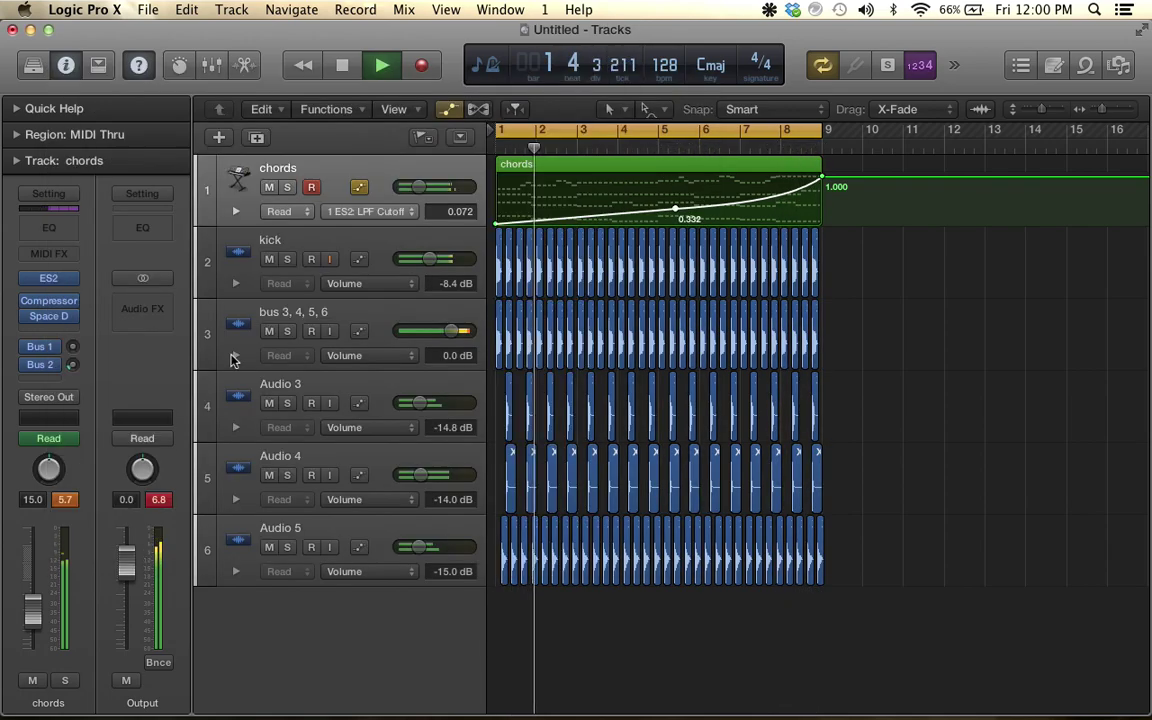
Create a new software instrument track below Audio 5 and replace its electric piano with Nexus 2
double_click(437, 622)
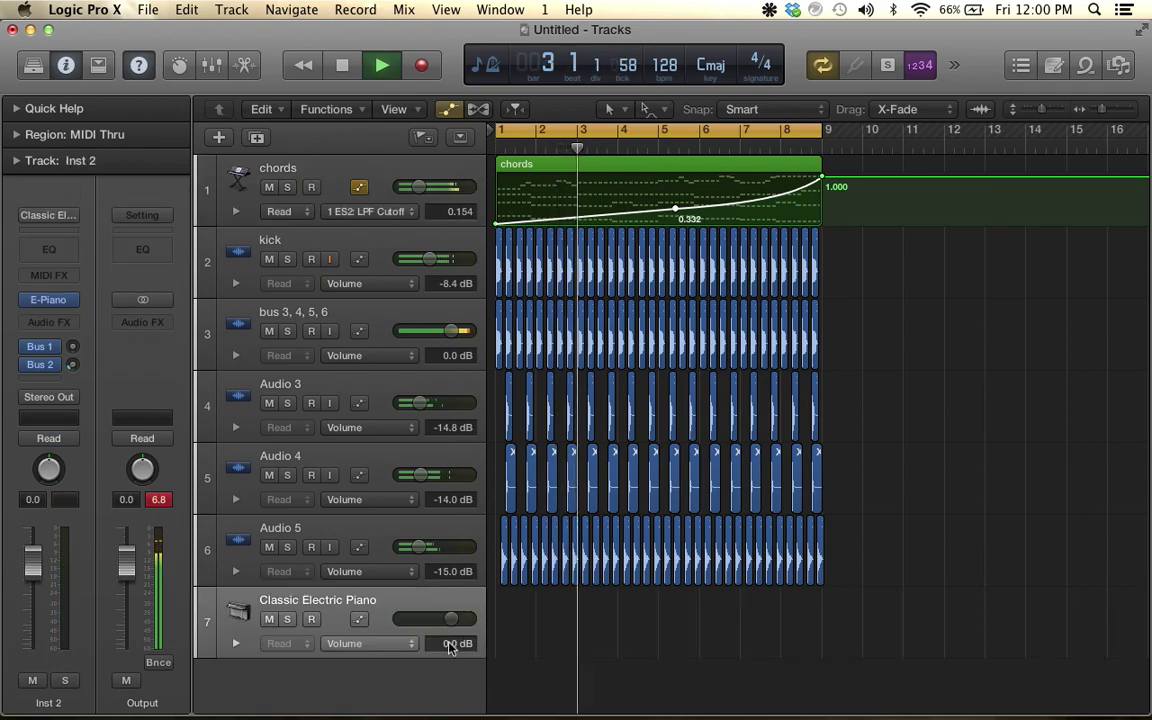
mouse_move(74, 304)
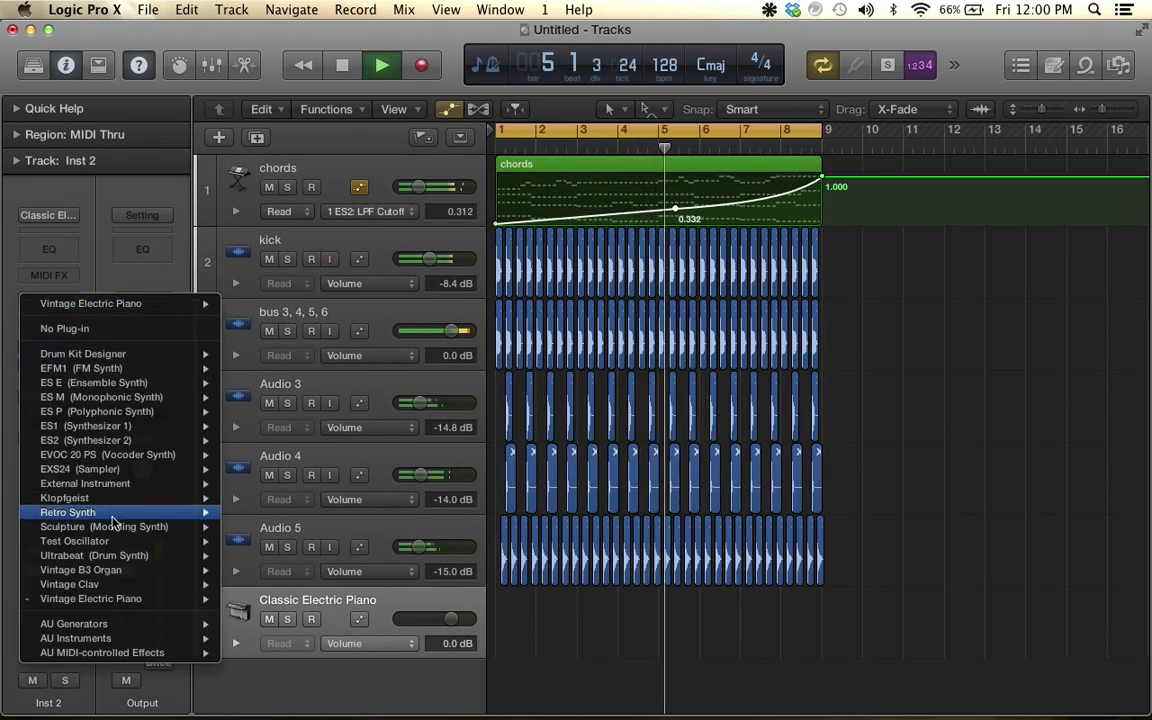
mouse_move(120, 638)
mouse_move(290, 681)
click(405, 681)
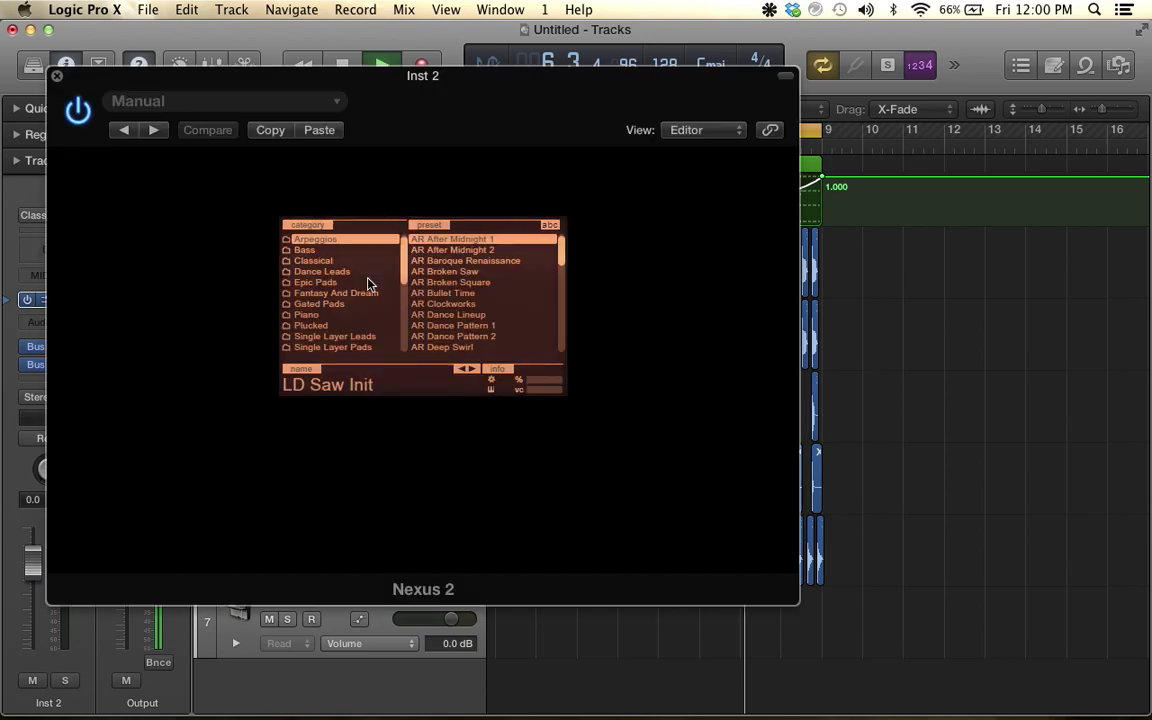
Load the SY Unlikely preset from the XP Synthetic Textures category in Nexus 2 and close the plug-in
scroll(347, 295, down, 5)
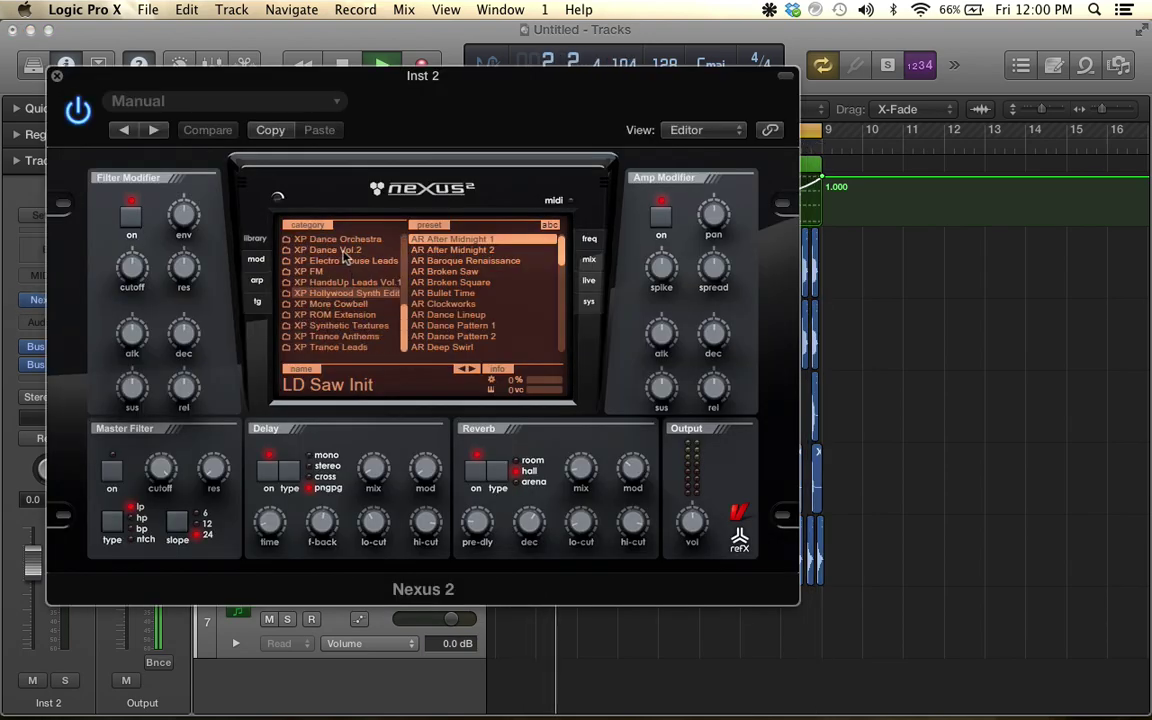
click(329, 337)
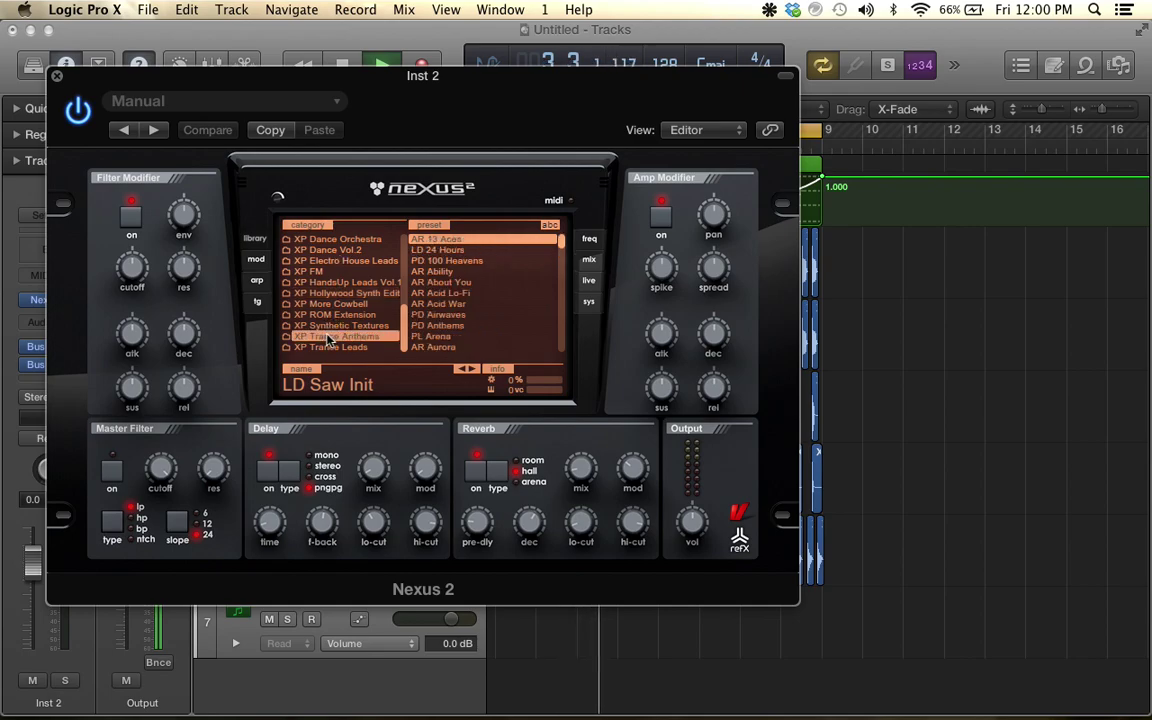
click(335, 326)
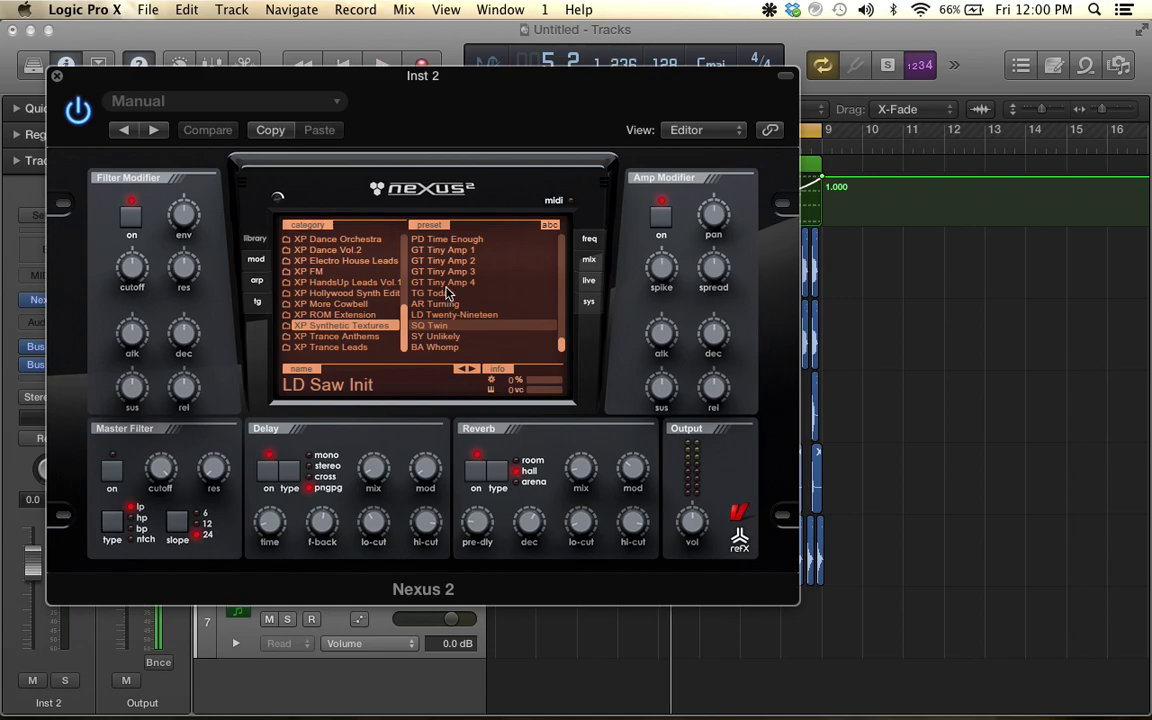
click(438, 337)
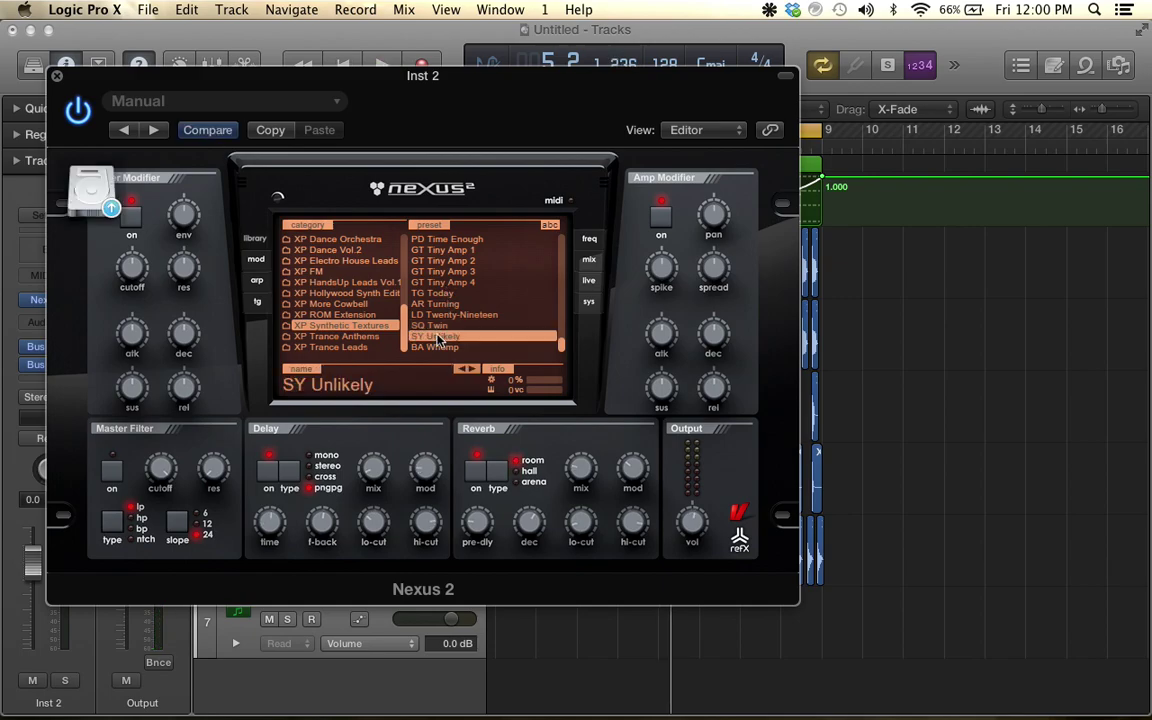
click(59, 77)
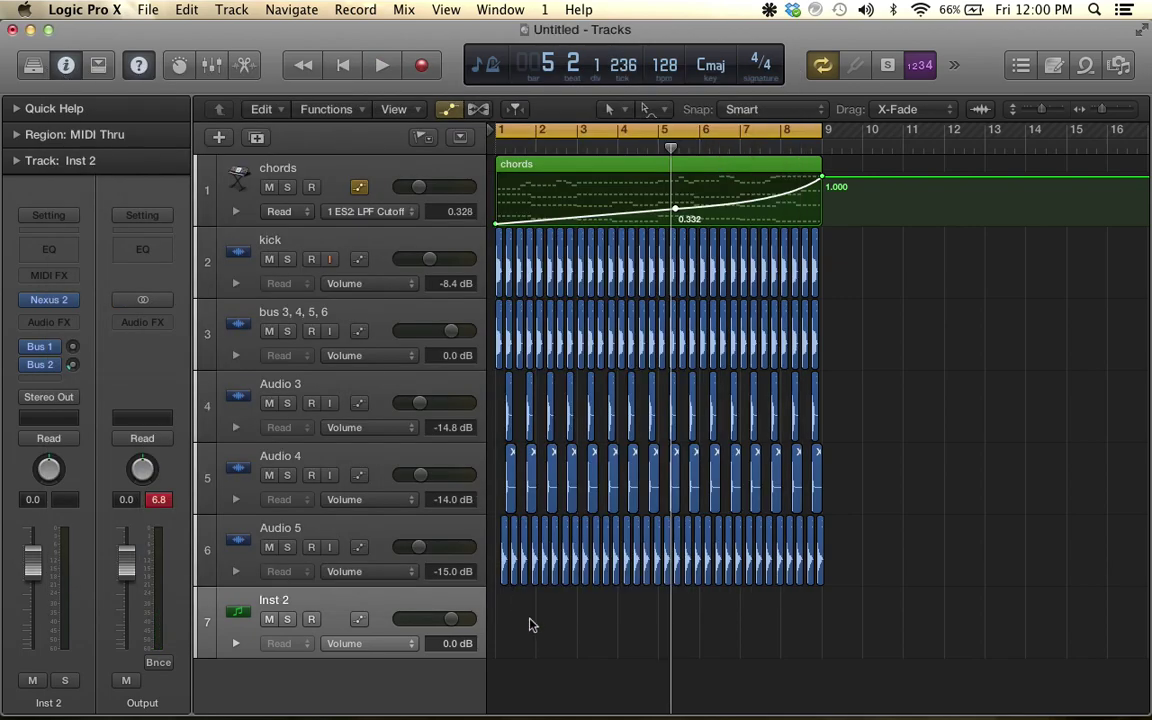
Set the Pencil Tool as the secondary tool for the tracks area
click(650, 110)
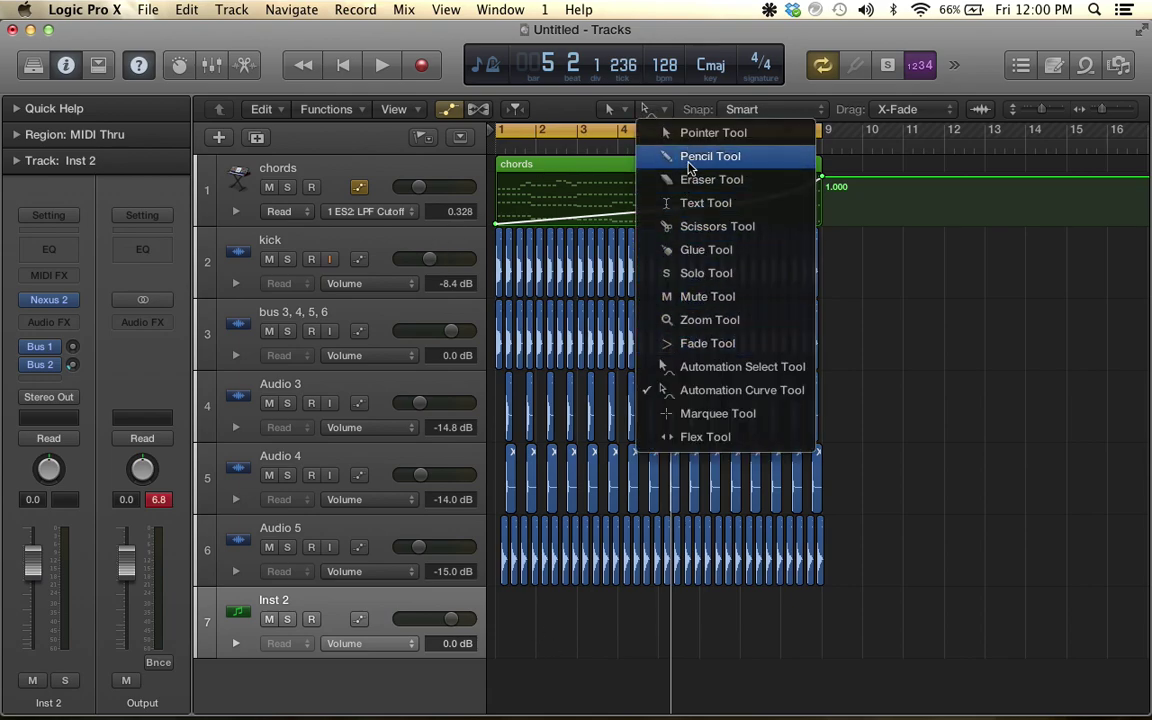
click(688, 158)
drag(422, 34, 418, 335)
mouse_move(1000, 708)
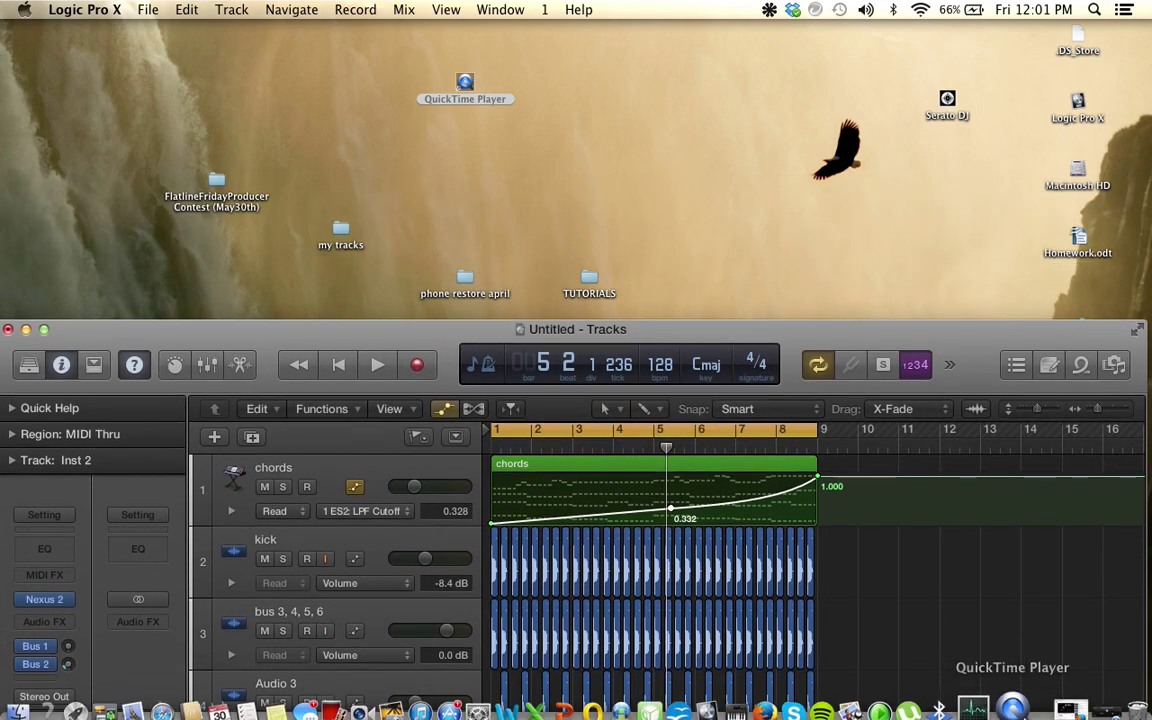
click(1094, 706)
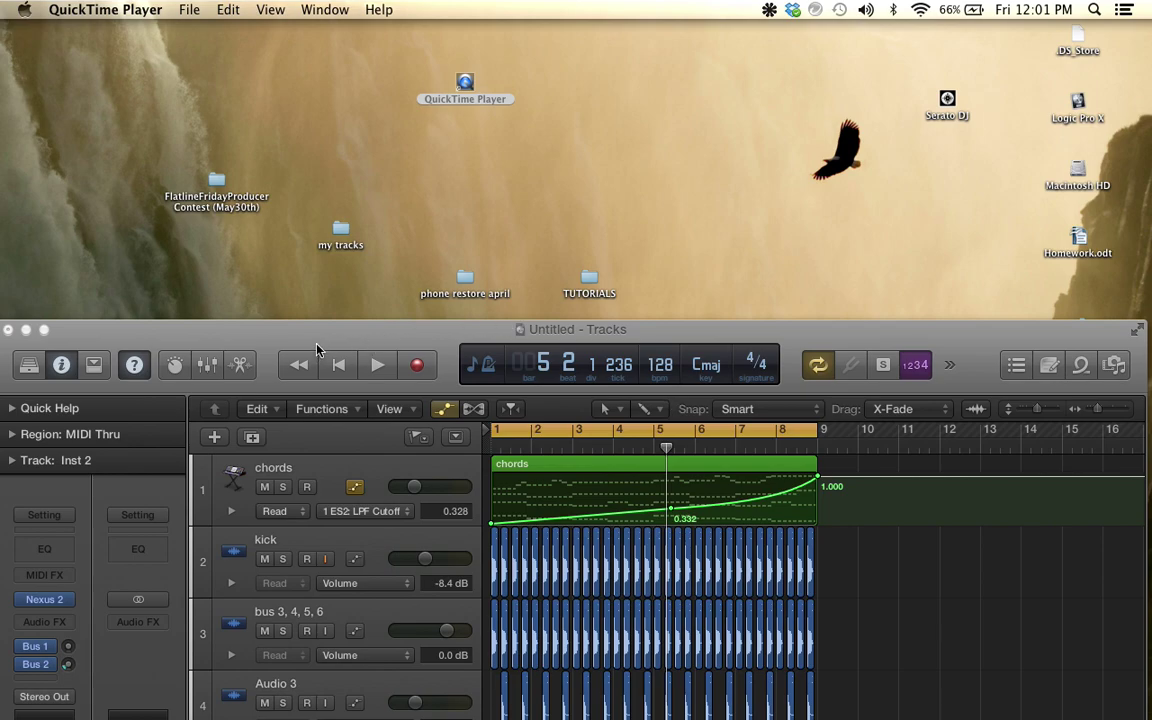
drag(320, 342, 307, 30)
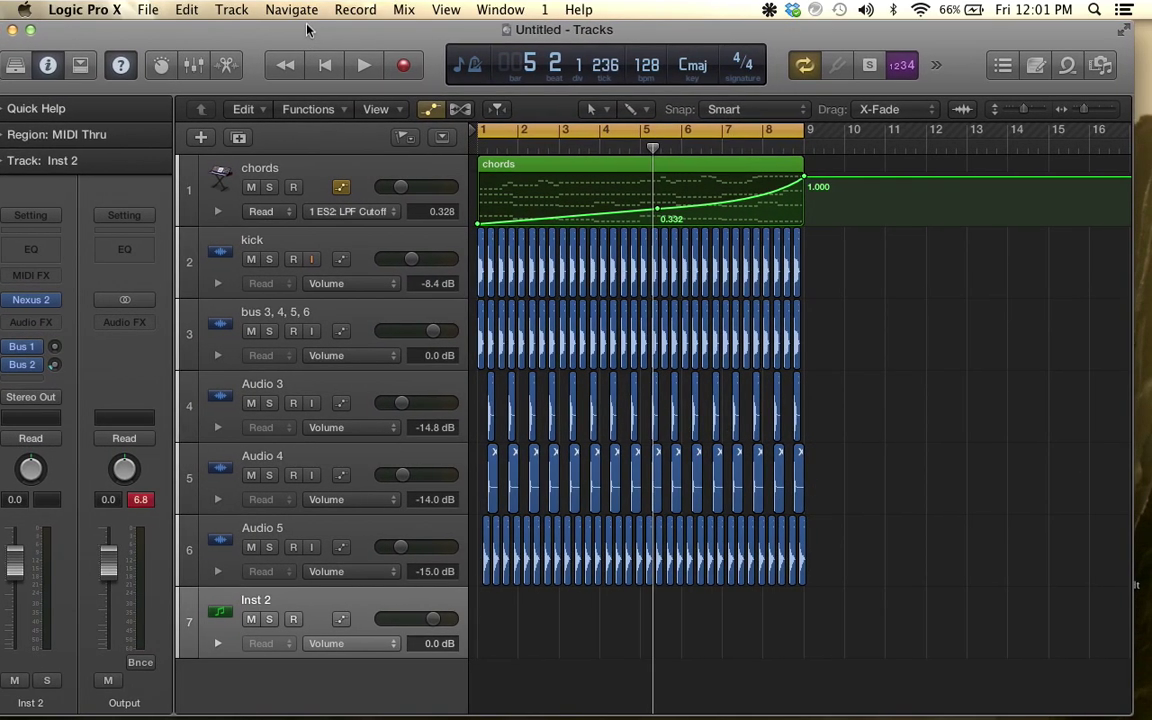
Draw an empty region at bar 1 on the Inst 2 track, open it in the Piano Roll and make it two bars long
super+click(497, 624)
drag(515, 631, 803, 632)
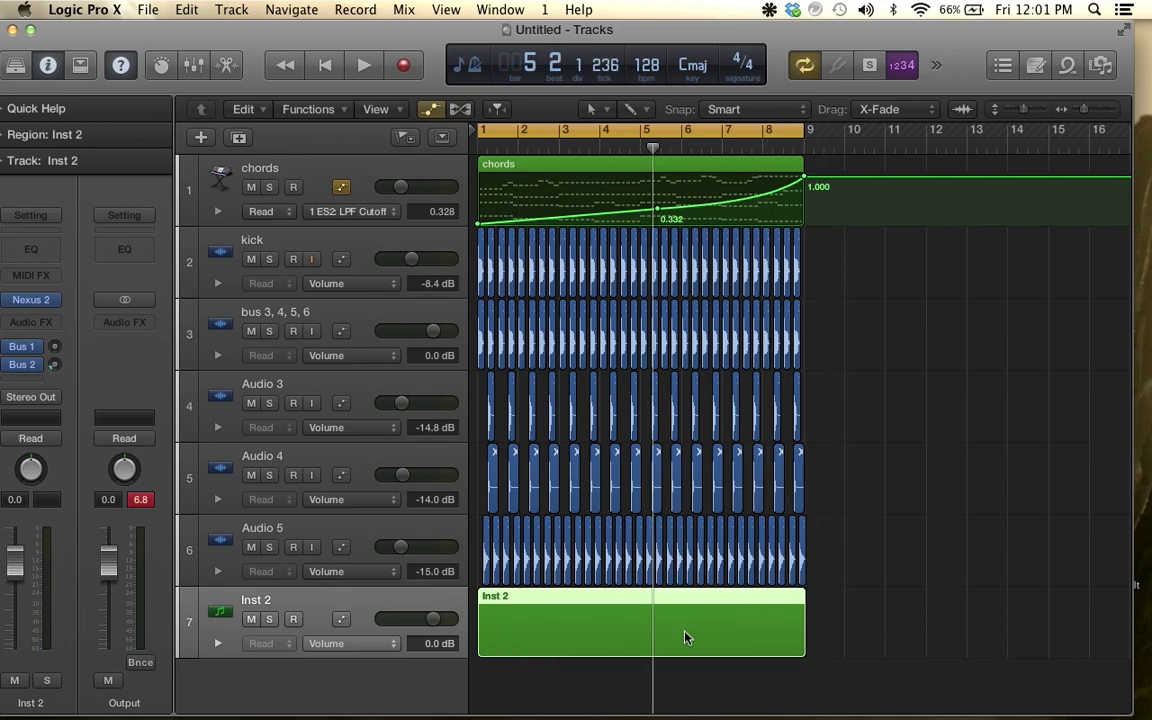
double_click(684, 635)
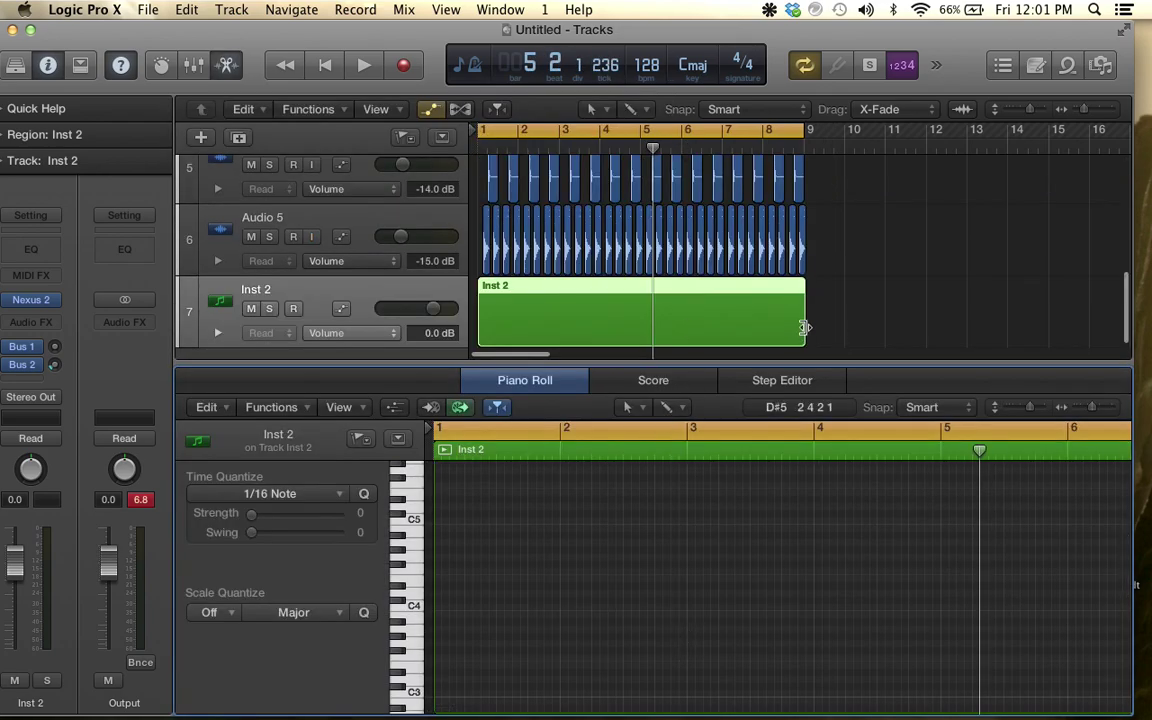
drag(804, 327, 555, 336)
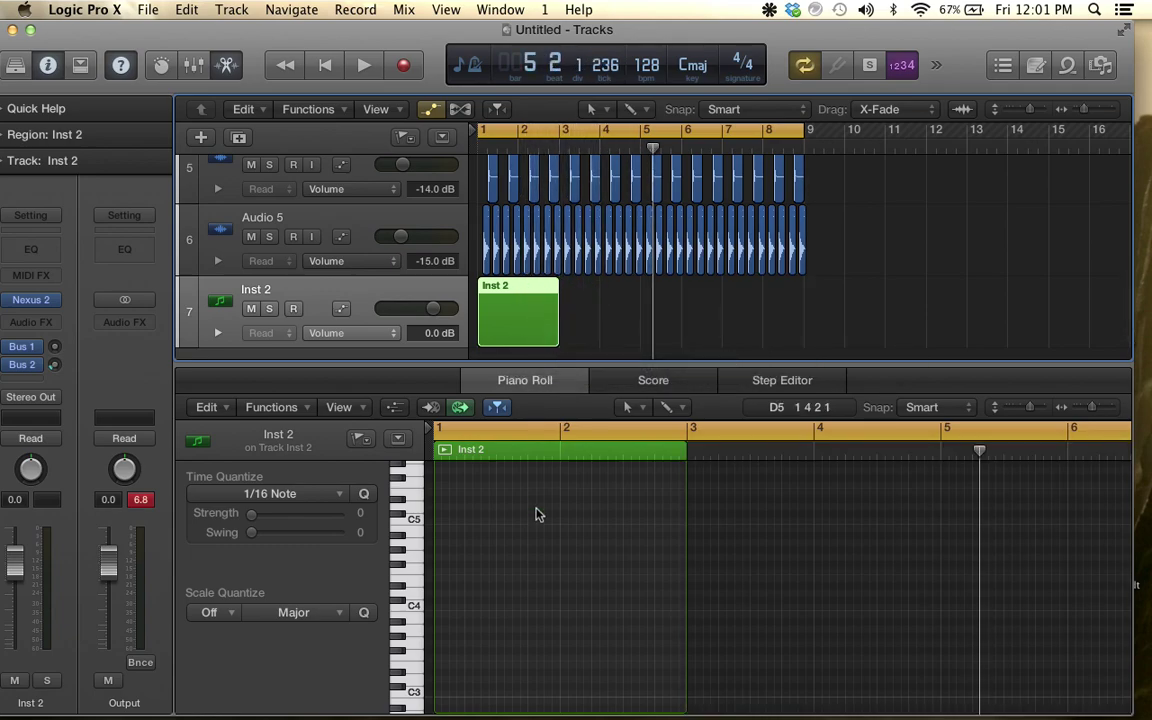
Add an eighth note at the start of the Inst 2 region, move it to D#5 and audition it
click(447, 589)
scroll(446, 594, up, 5)
scroll(473, 594, up, 2)
click(474, 622)
drag(474, 622, 454, 534)
key(space)
key(space)
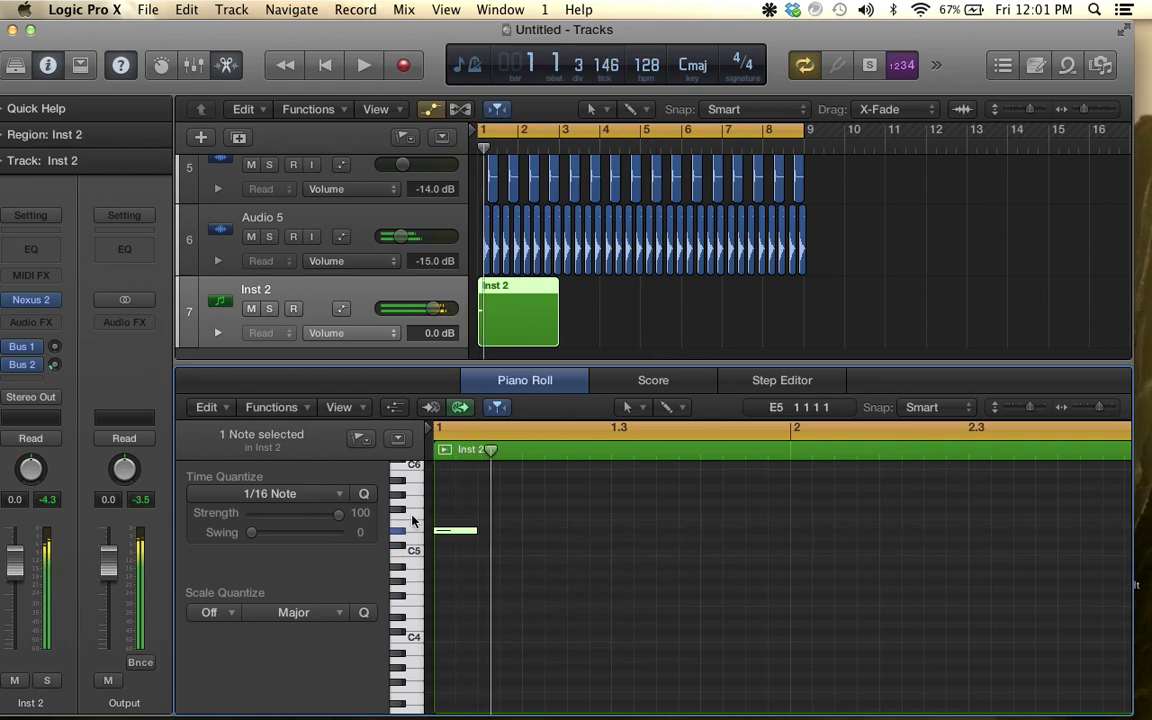
Turn off the Delay effect in the Inst 2 track's Nexus 2, then close the plug-in and play the part
click(30, 300)
key(space)
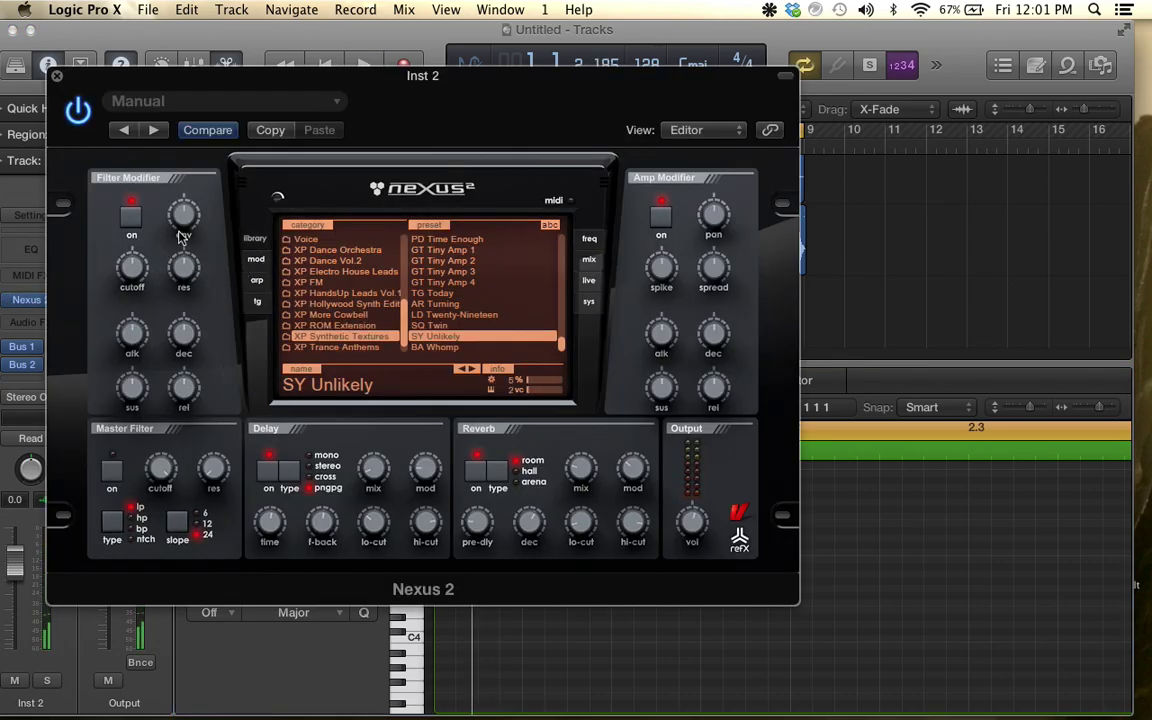
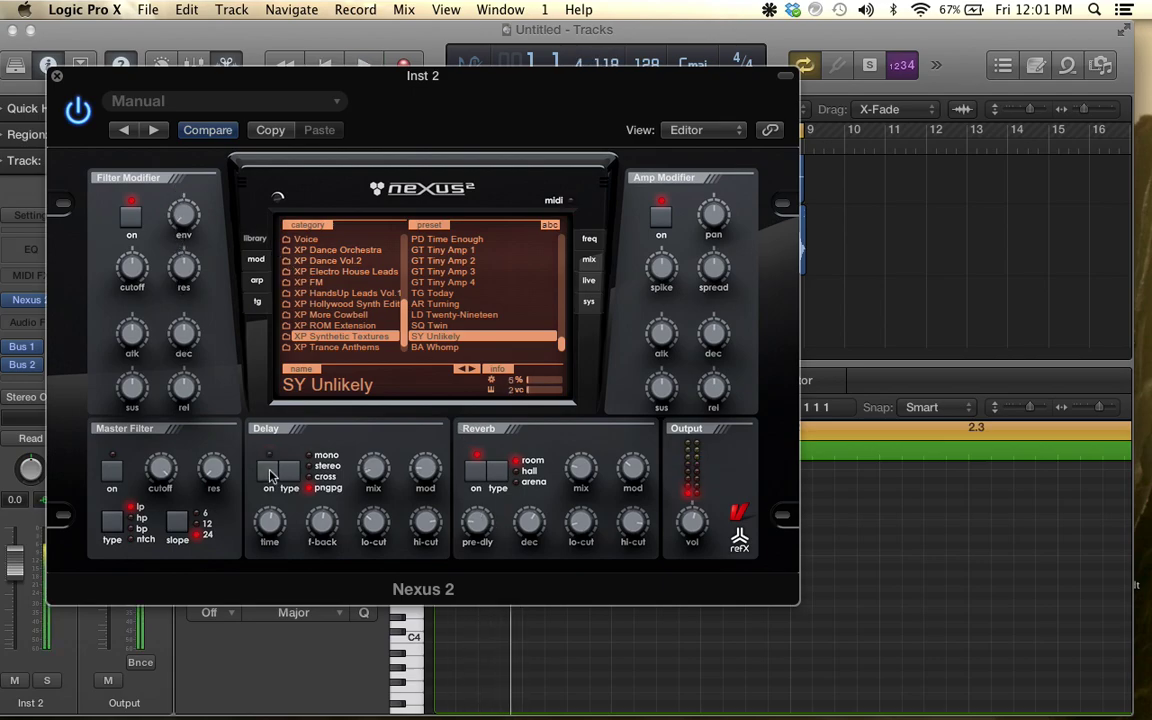
drag(395, 126, 478, 255)
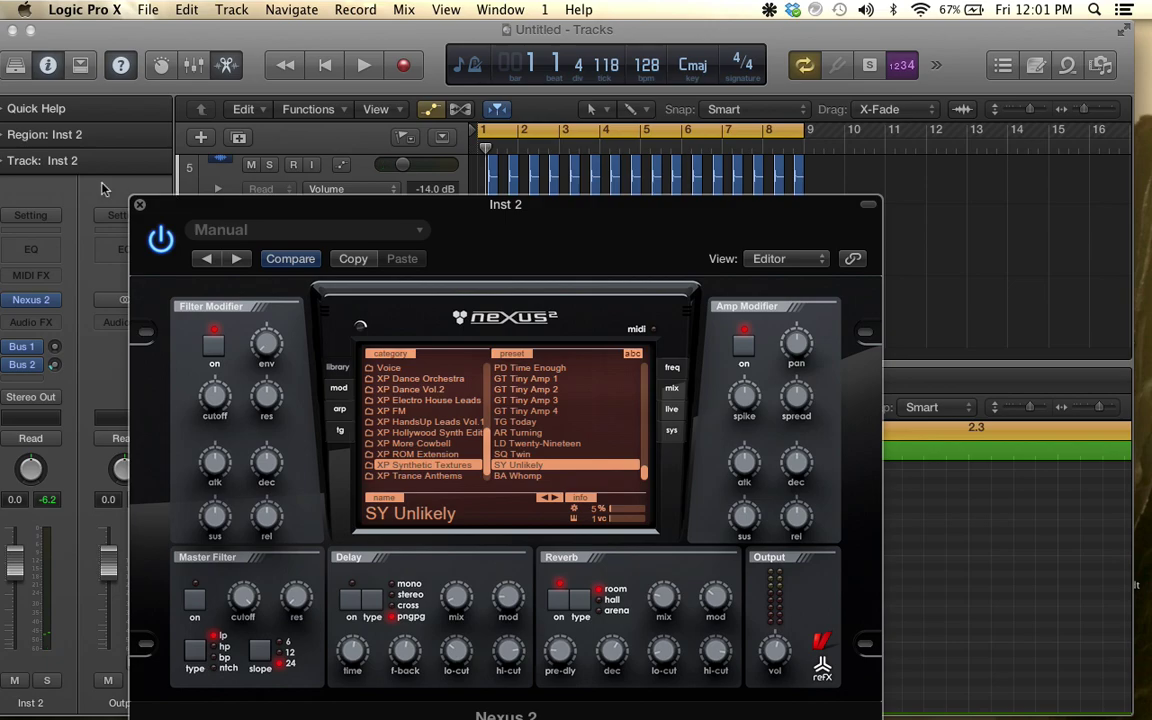
click(139, 207)
key(space)
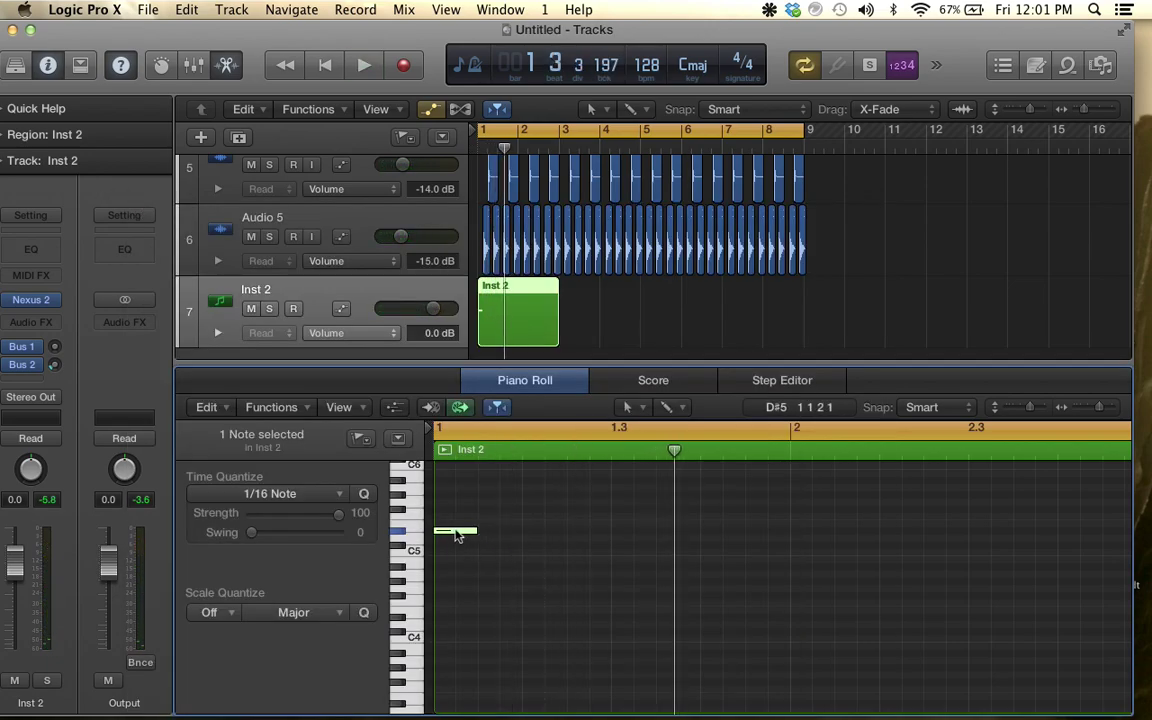
Lower the first note to G#4, add two D#5 eighth notes after it and try spacing them apart
drag(456, 536, 459, 582)
key(Return)
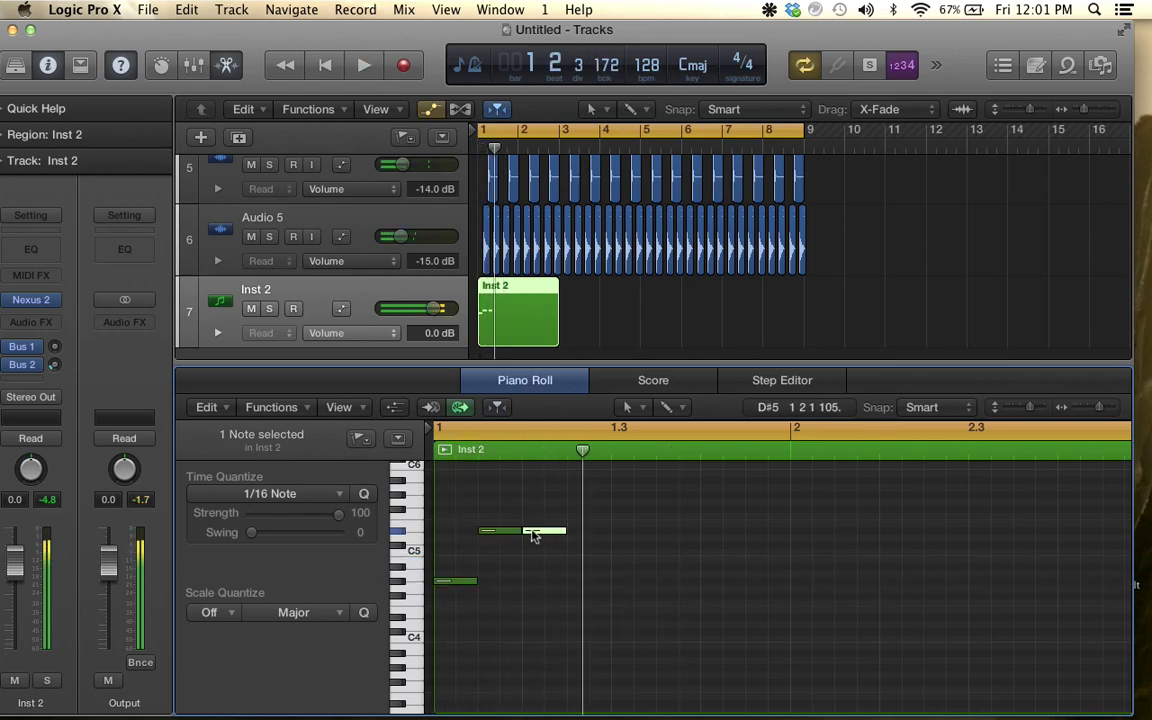
drag(552, 535, 599, 532)
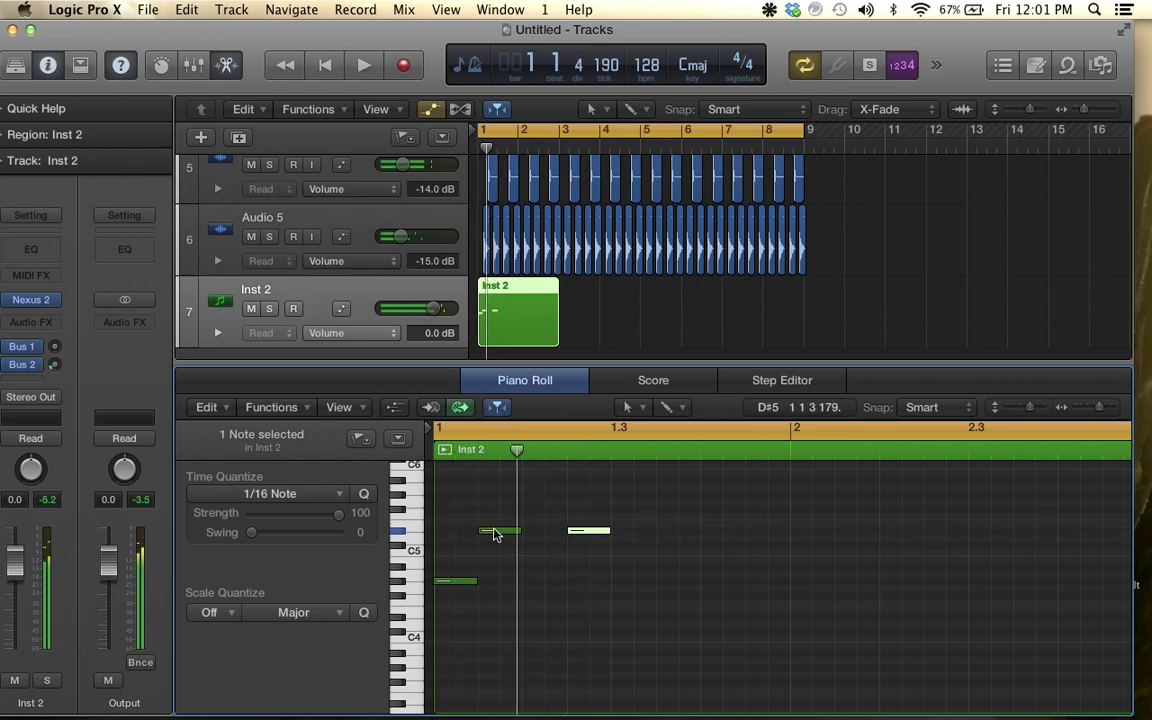
drag(490, 535, 634, 533)
Lower the Inst 2 track volume to -9.4 dB and move the two D#5 notes back directly behind the first note
drag(432, 314, 408, 312)
key(space)
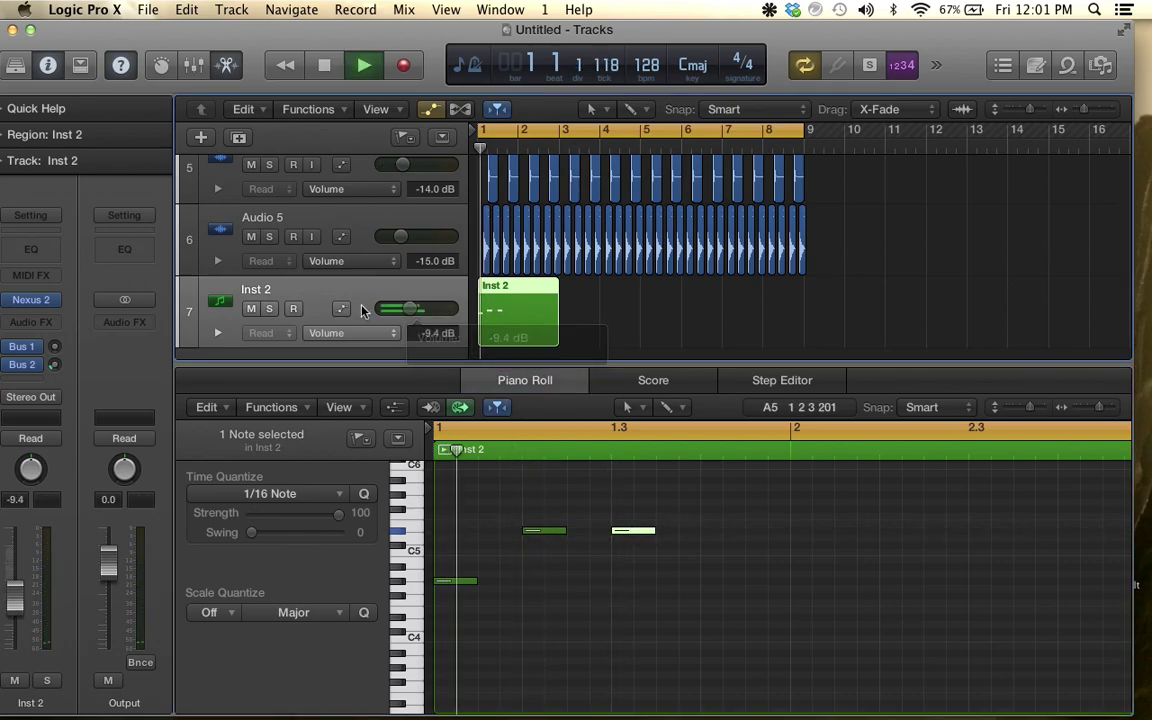
drag(530, 531, 494, 535)
drag(635, 532, 549, 531)
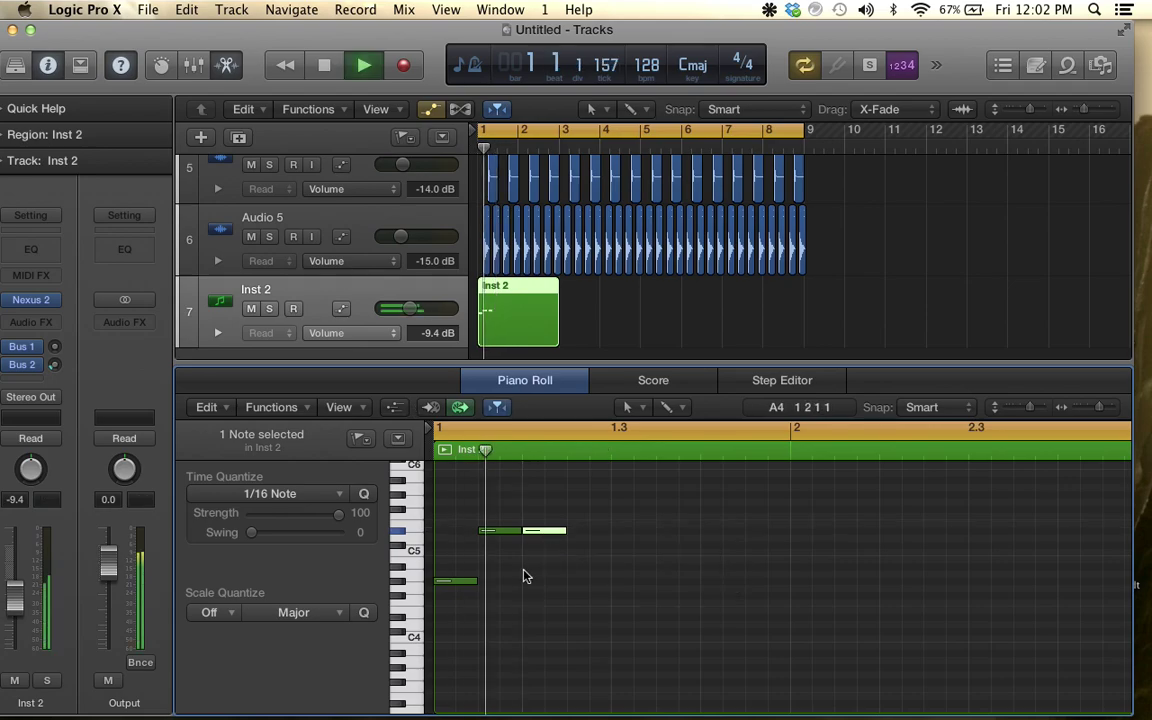
key(space)
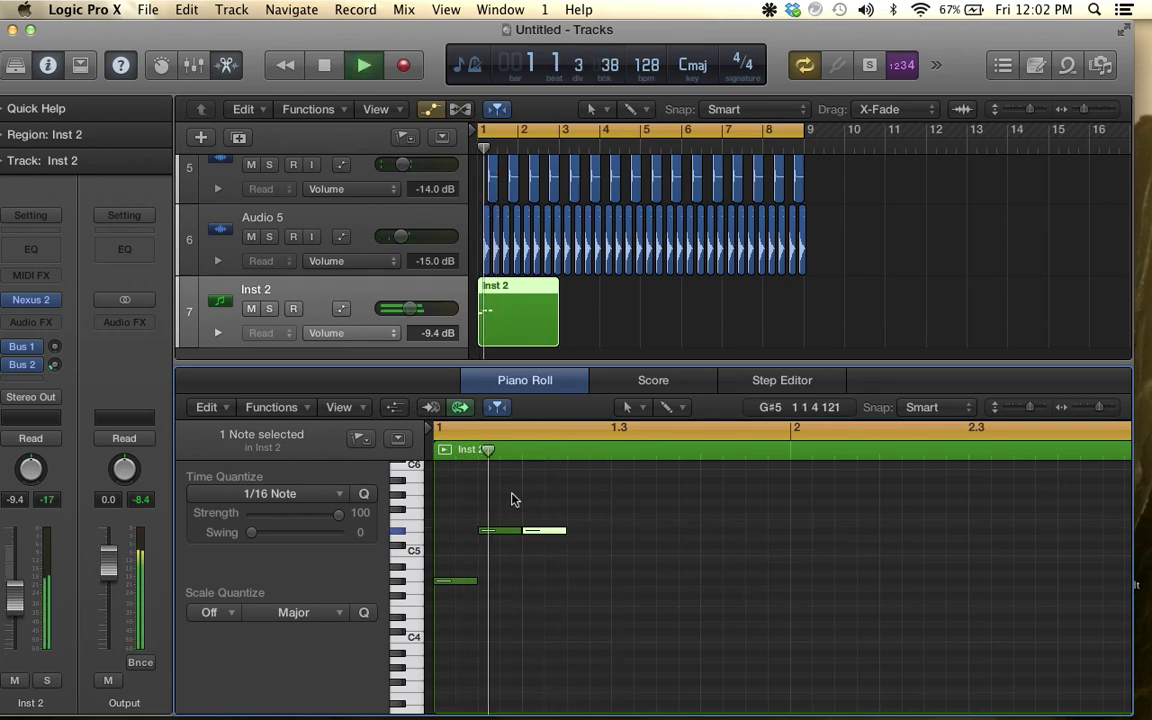
key(space)
Repeat the two D#5 notes once as copies directly after the originals
key(super+a)
key(super+r)
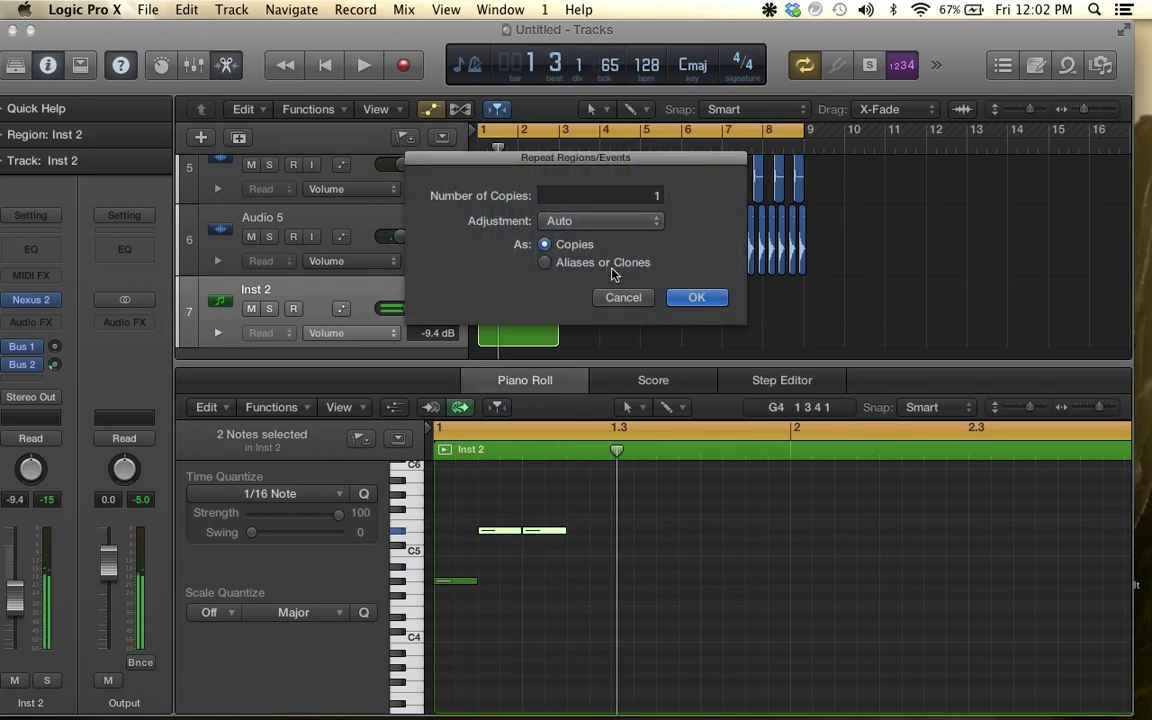
click(695, 298)
Extend the melody with a fifth D#5 eighth note and three C#5 notes from beat 4 into bar 2, auditioning each addition
drag(641, 557, 729, 551)
key(space)
key(space)
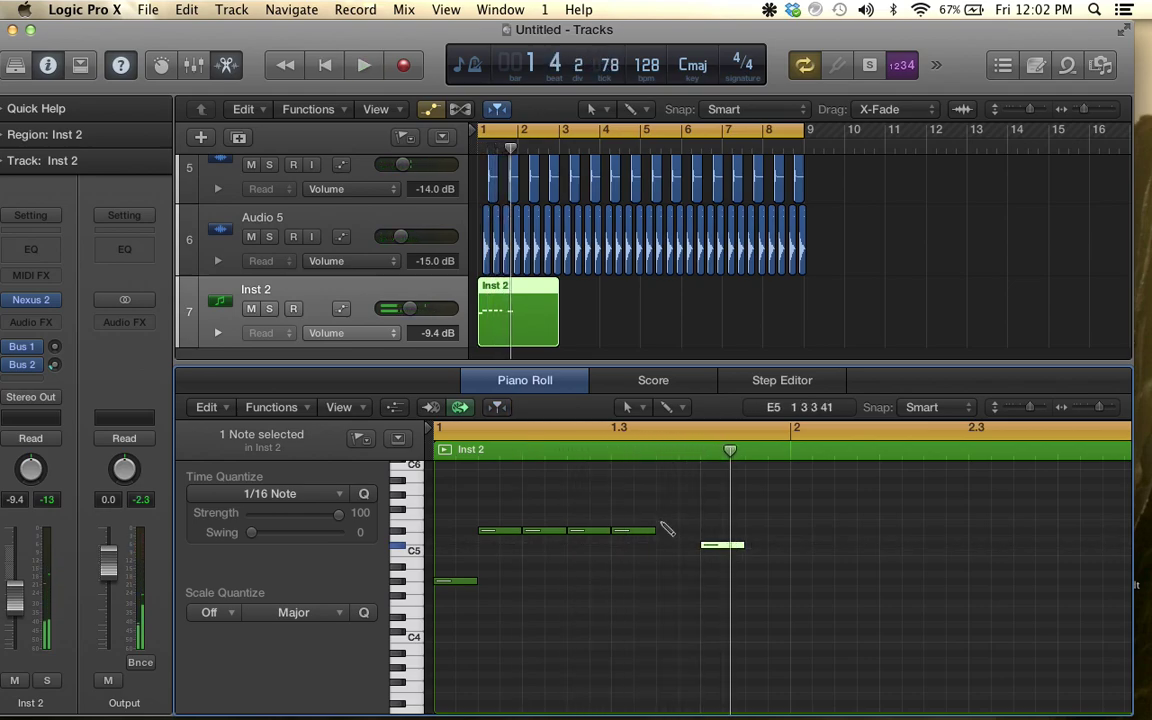
key(space)
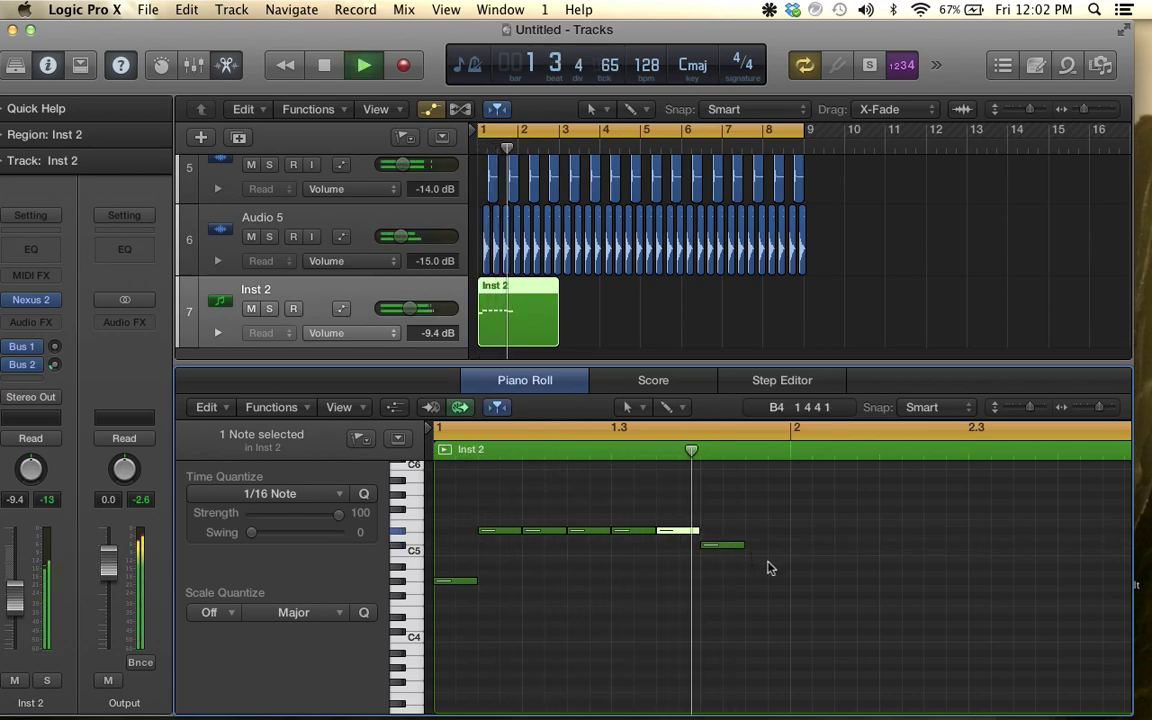
key(space)
key(space)
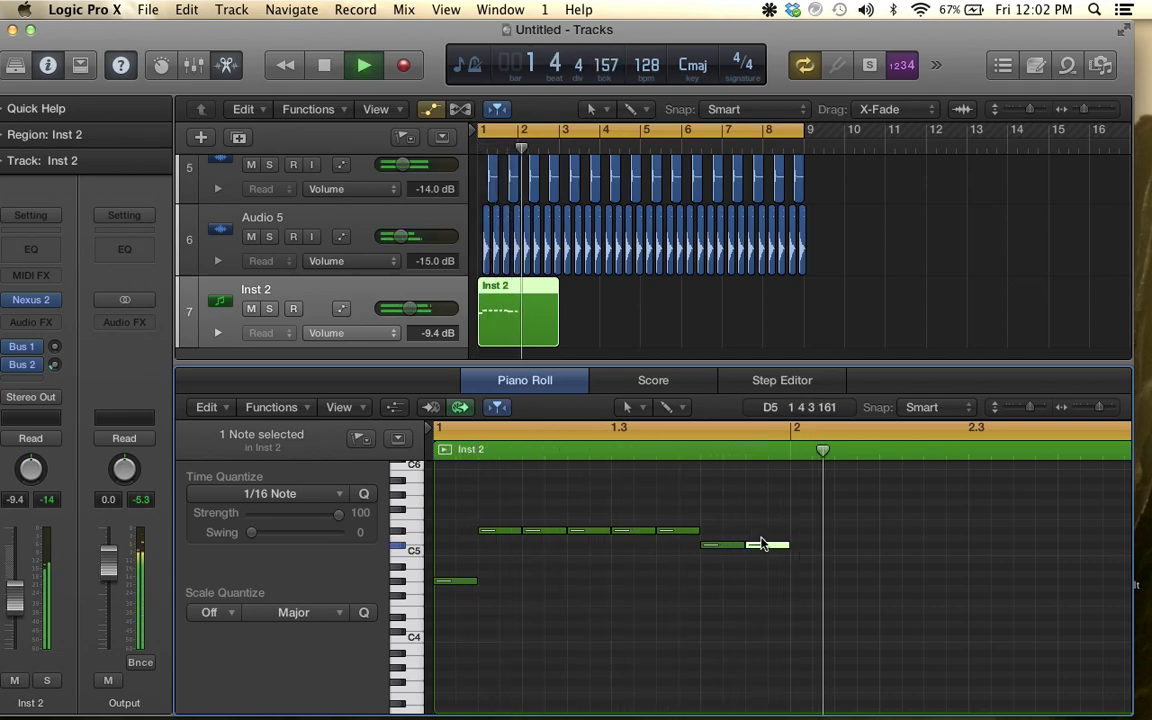
key(space)
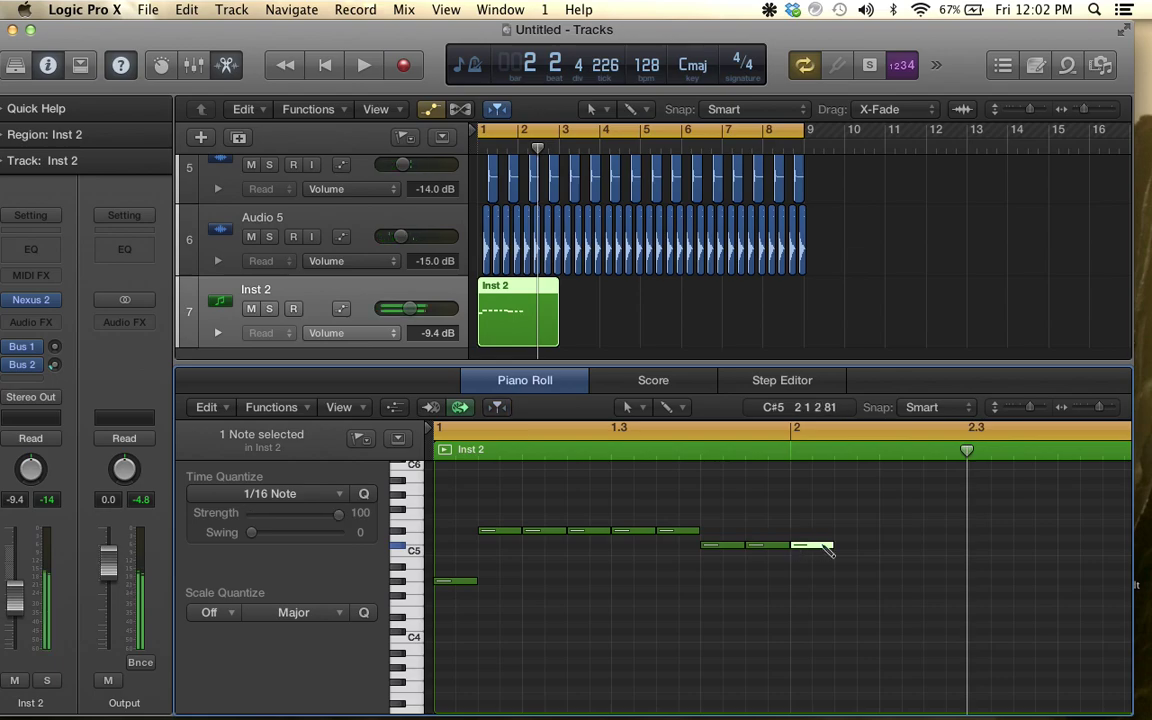
Add a fourth C#5 eighth note in bar 2, raise the C#5 on beat 4 of bar 1 to D#5 and play the melody
key(space)
key(super+Left)
key(super+Left)
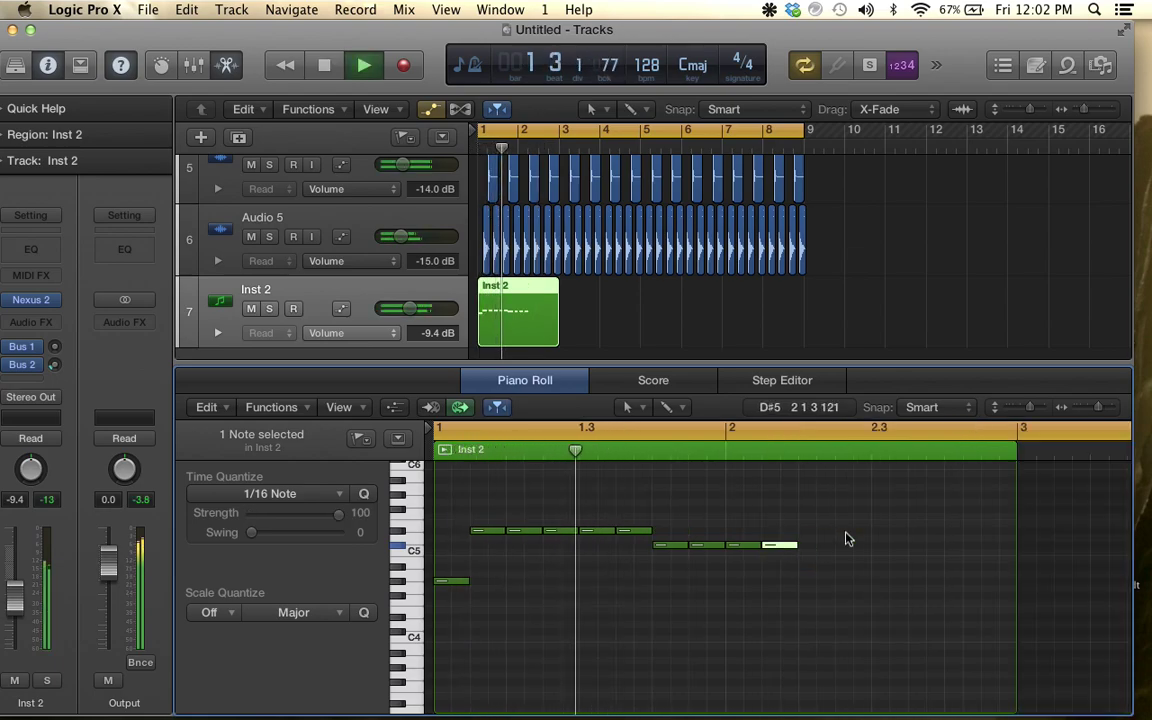
scroll(620, 545, left, 1)
key(space)
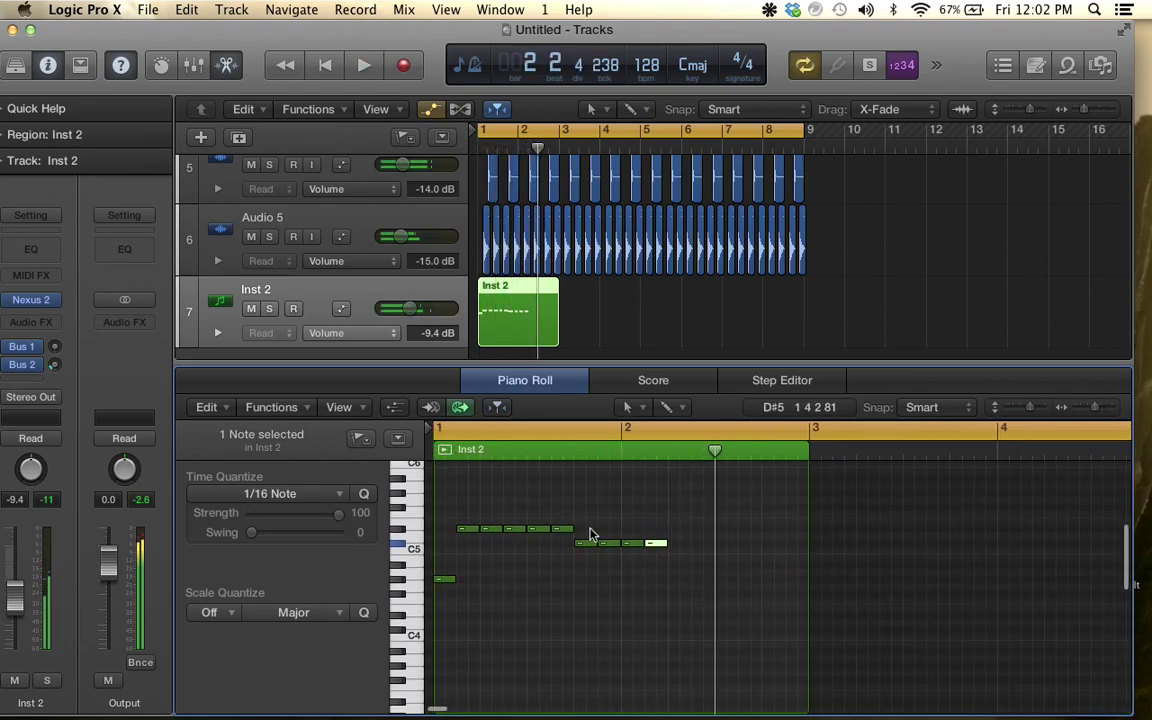
drag(585, 548, 592, 530)
key(space)
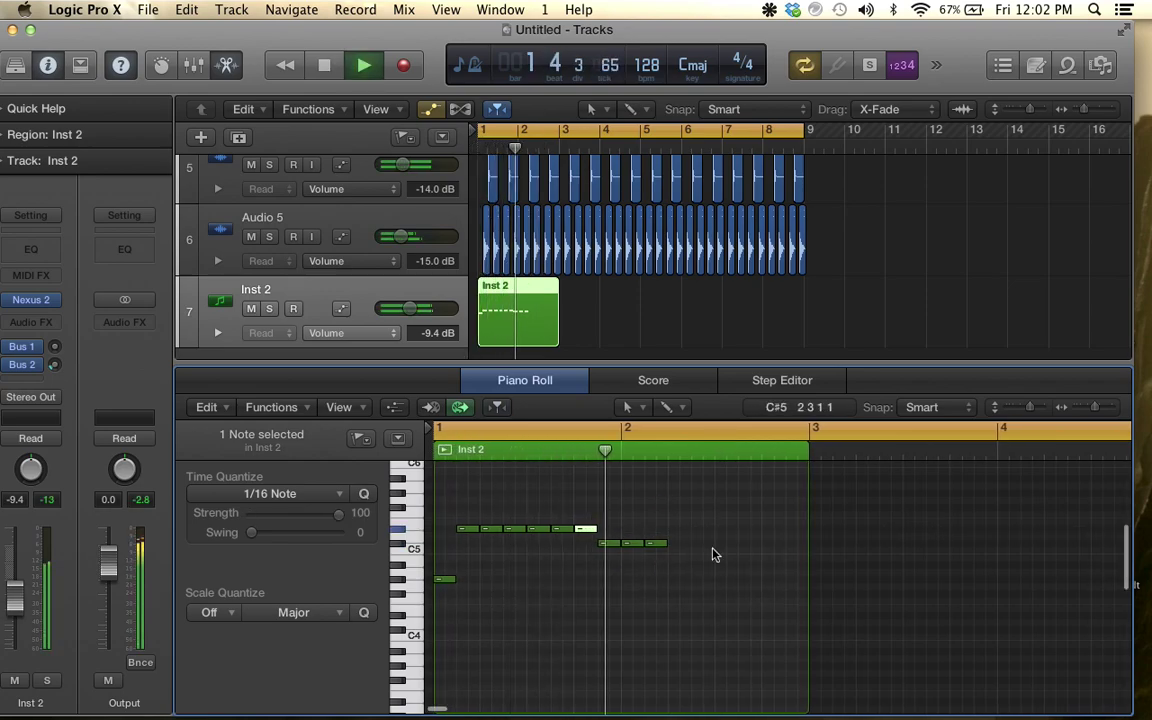
Extend the C#5 eighth-note run in bar 2, audition it, and repeat its last four notes once as copies up to bar 3
key(space)
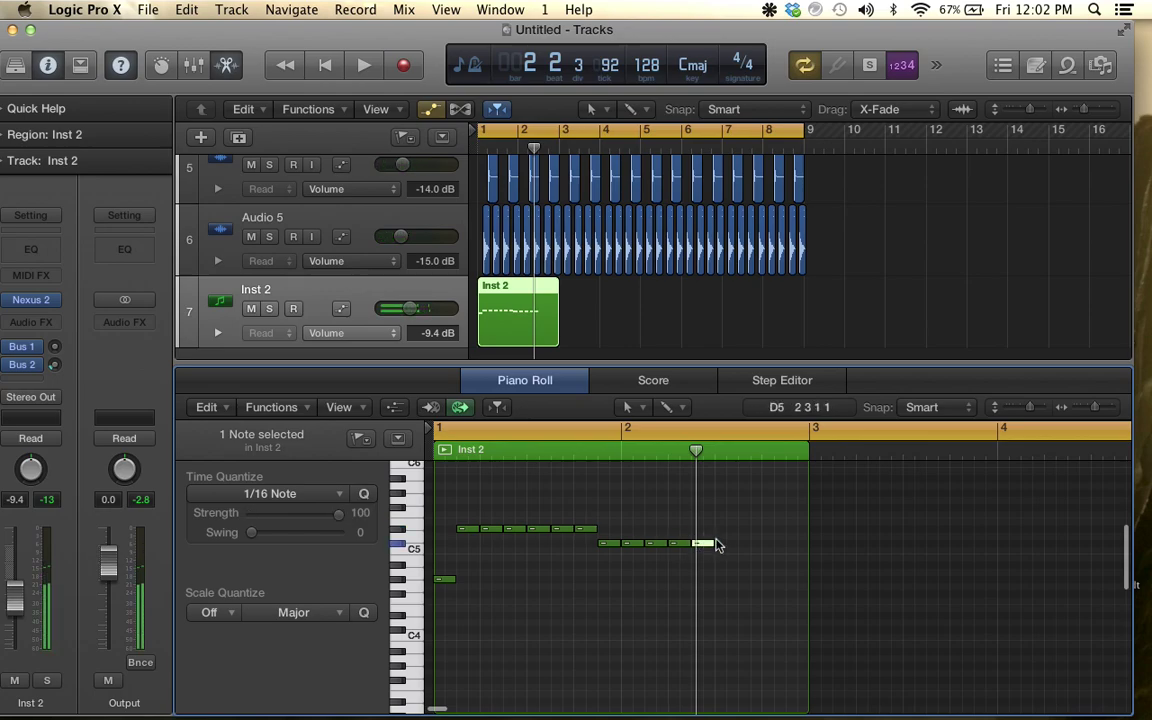
key(space)
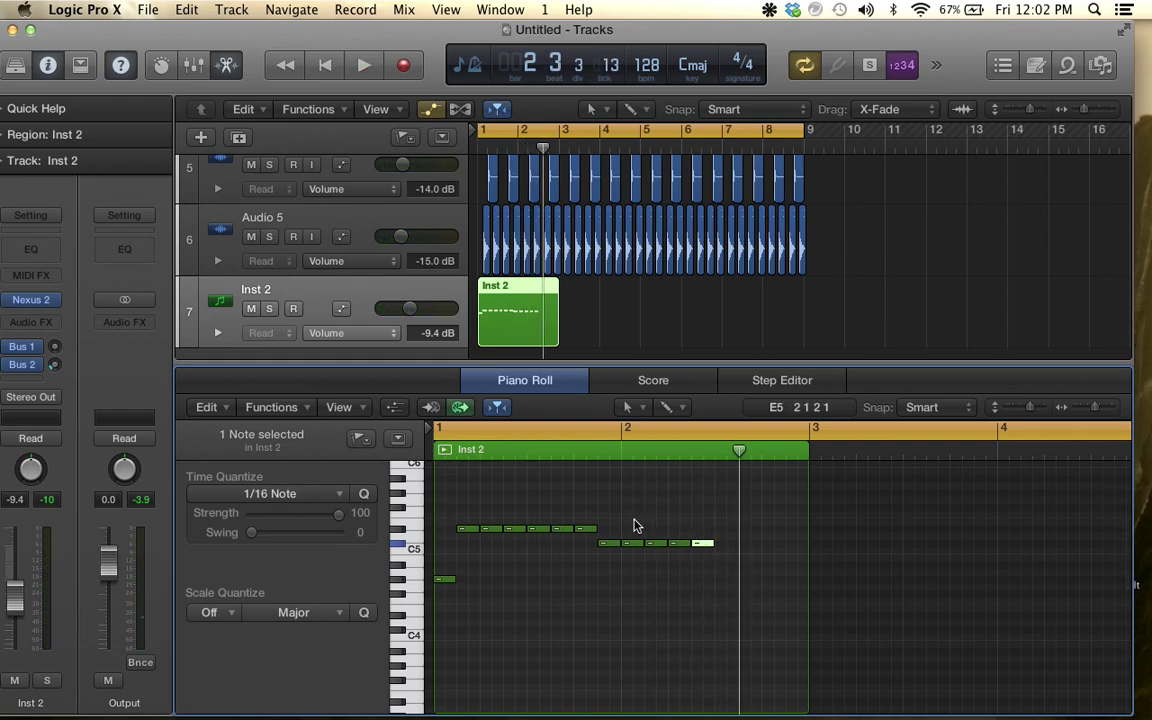
drag(634, 526, 738, 576)
key(super+r)
click(697, 297)
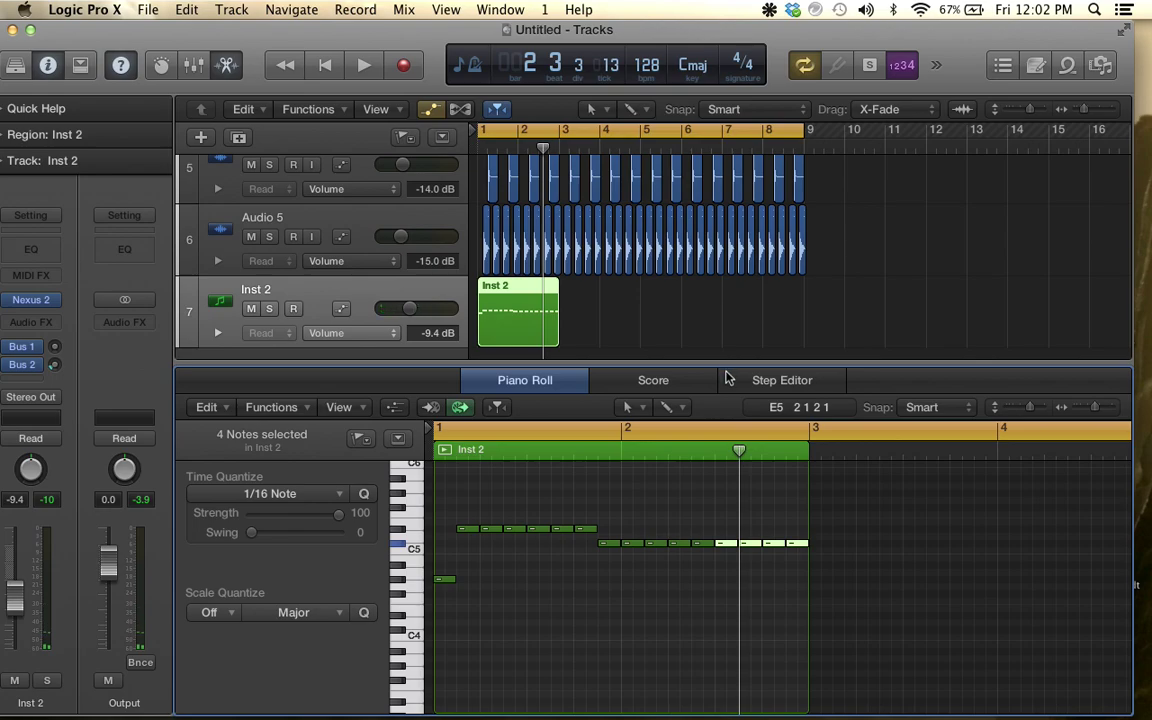
Lengthen the Inst 2 region to four bars and repeat all 16 melody notes once as copies from bar 3
drag(557, 317, 641, 322)
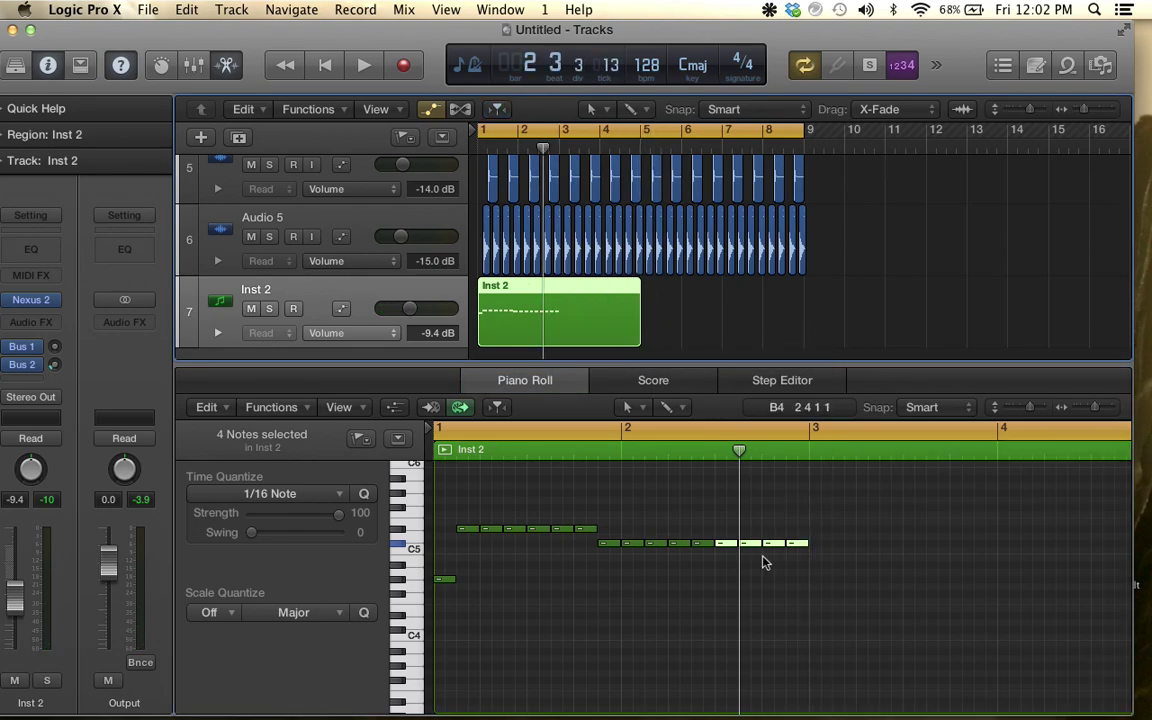
drag(445, 500, 984, 693)
key(super+r)
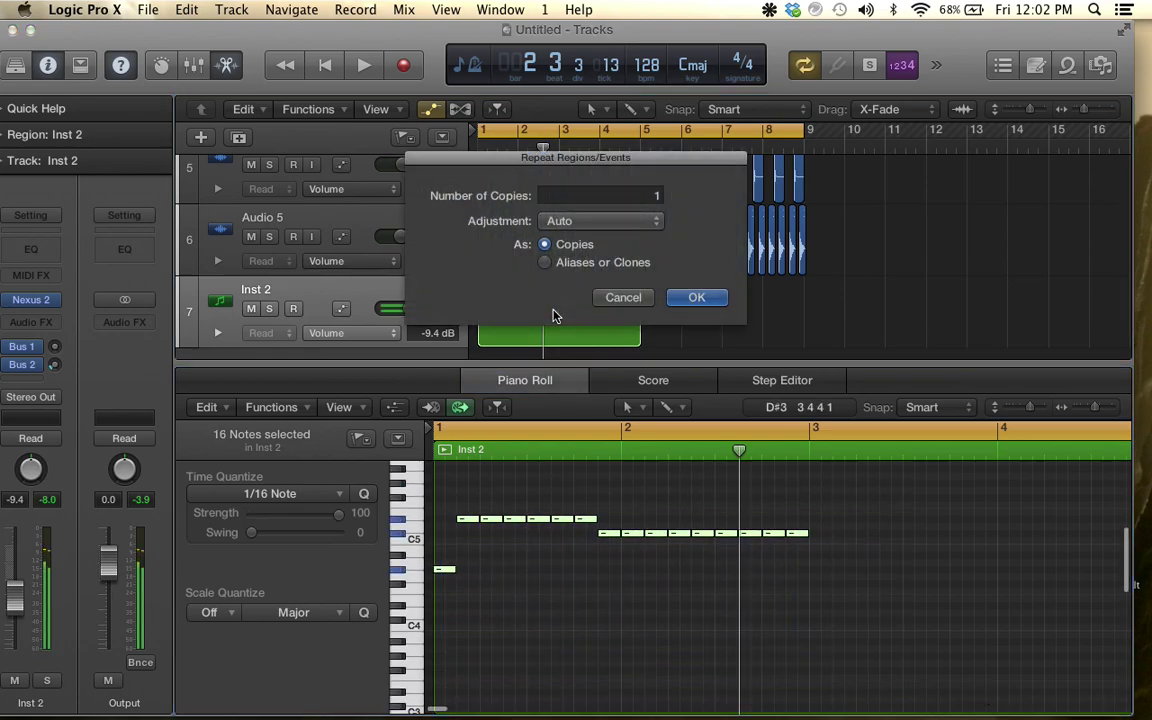
click(697, 298)
scroll(885, 540, right, 5)
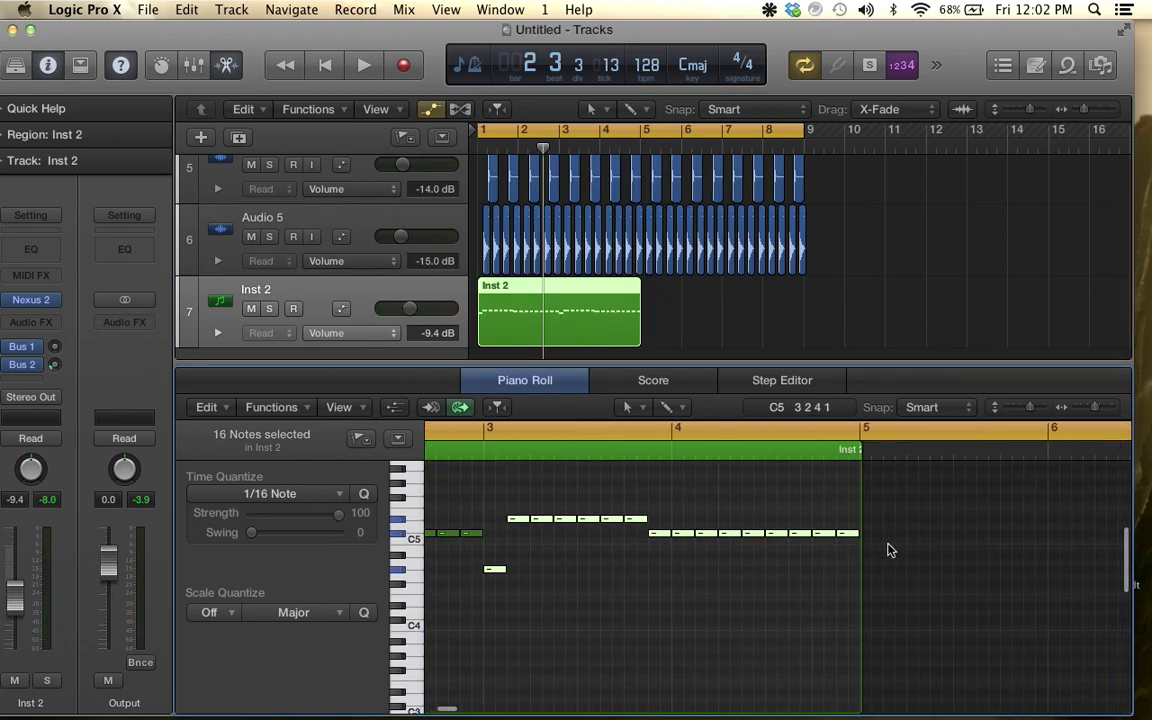
Trim the Inst 2 region so it ends exactly at bar 5
scroll(643, 318, up, 6)
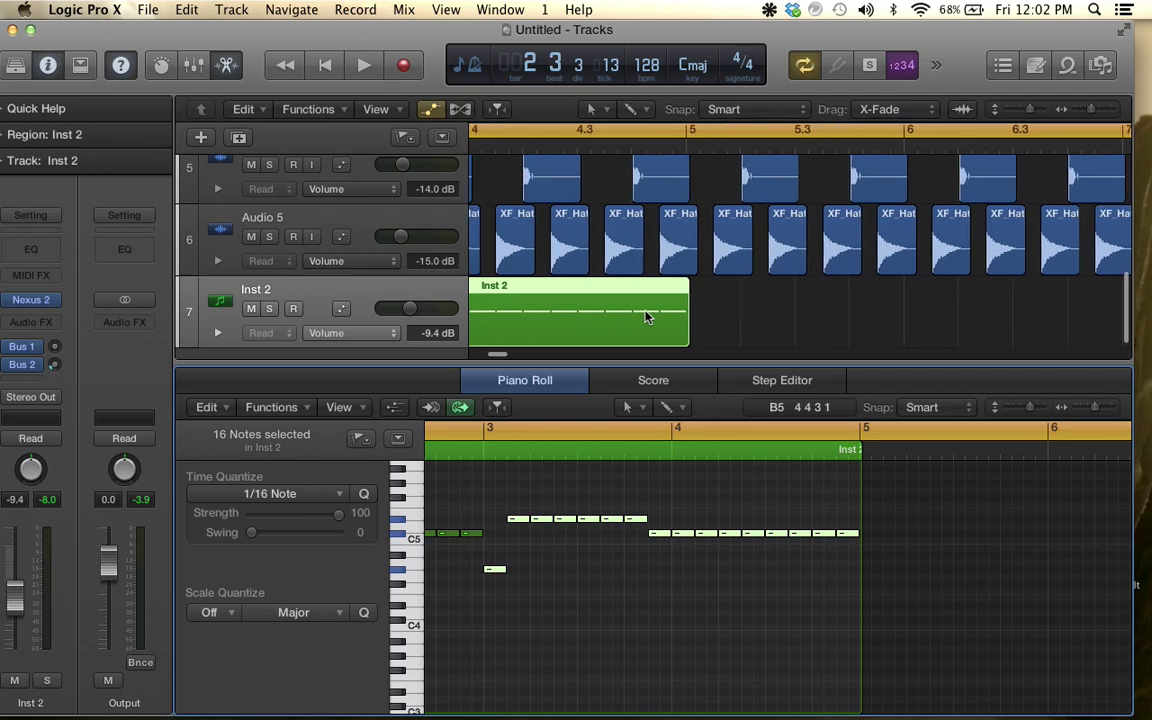
mouse_move(682, 318)
mouse_down()
mouse_move(670, 320)
mouse_move(680, 321)
mouse_up()
scroll(680, 321, up, 6)
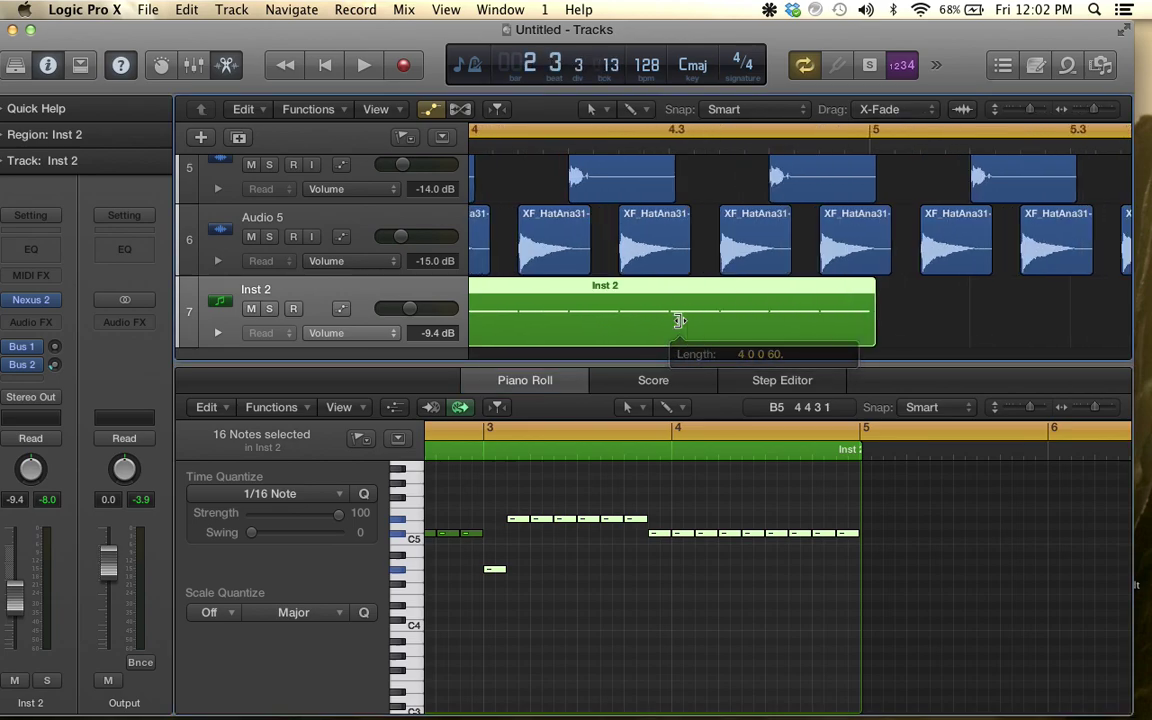
scroll(680, 321, right, 2)
drag(899, 318, 884, 319)
scroll(884, 319, down, 6)
scroll(884, 319, left, 2)
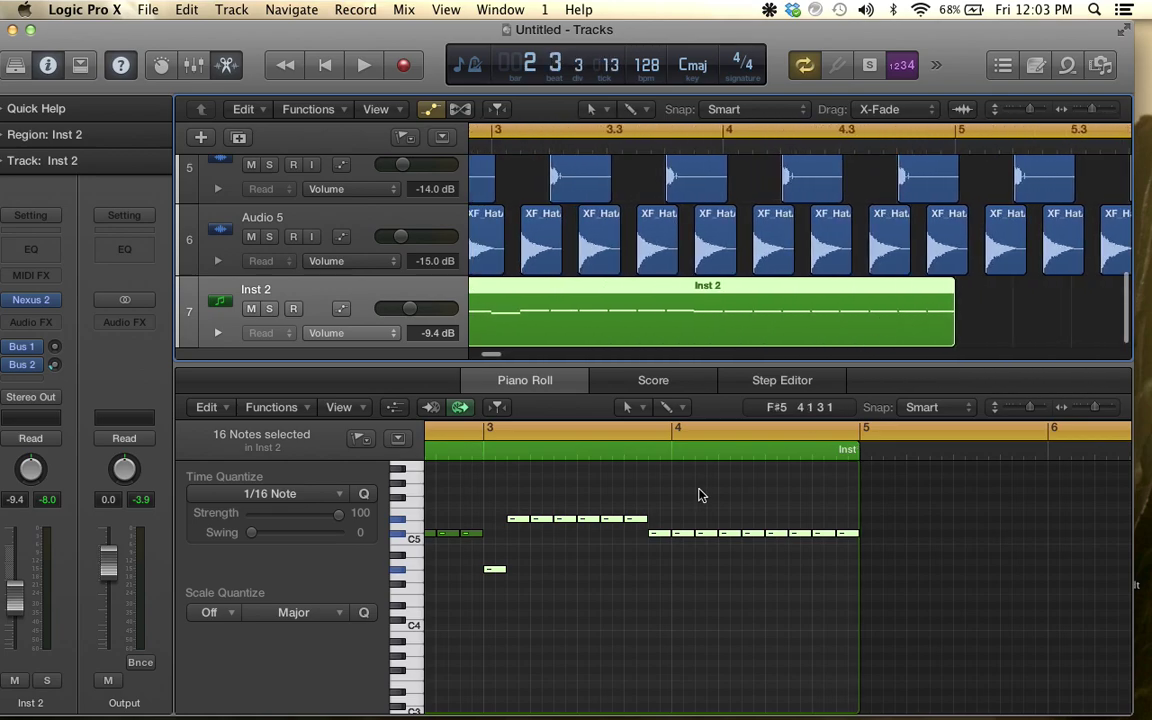
scroll(700, 495, left, 5)
Insert a Compressor on the Inst 2 track and set its side chain source to Bus 4
click(46, 323)
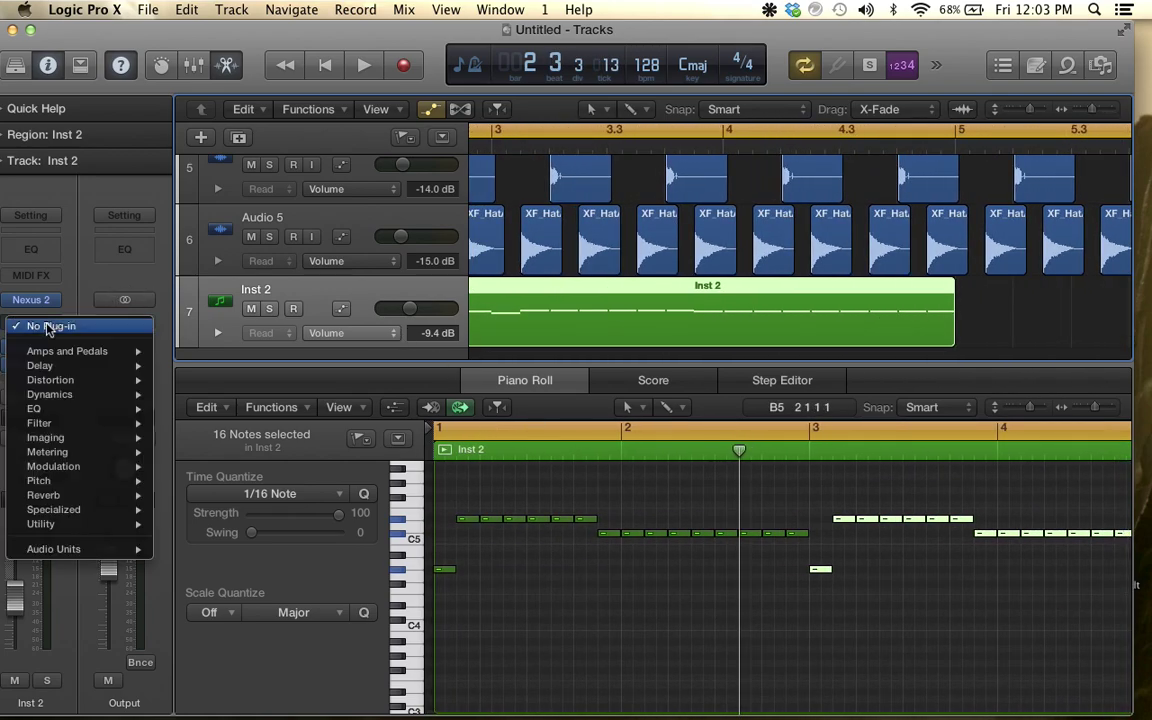
mouse_move(77, 518)
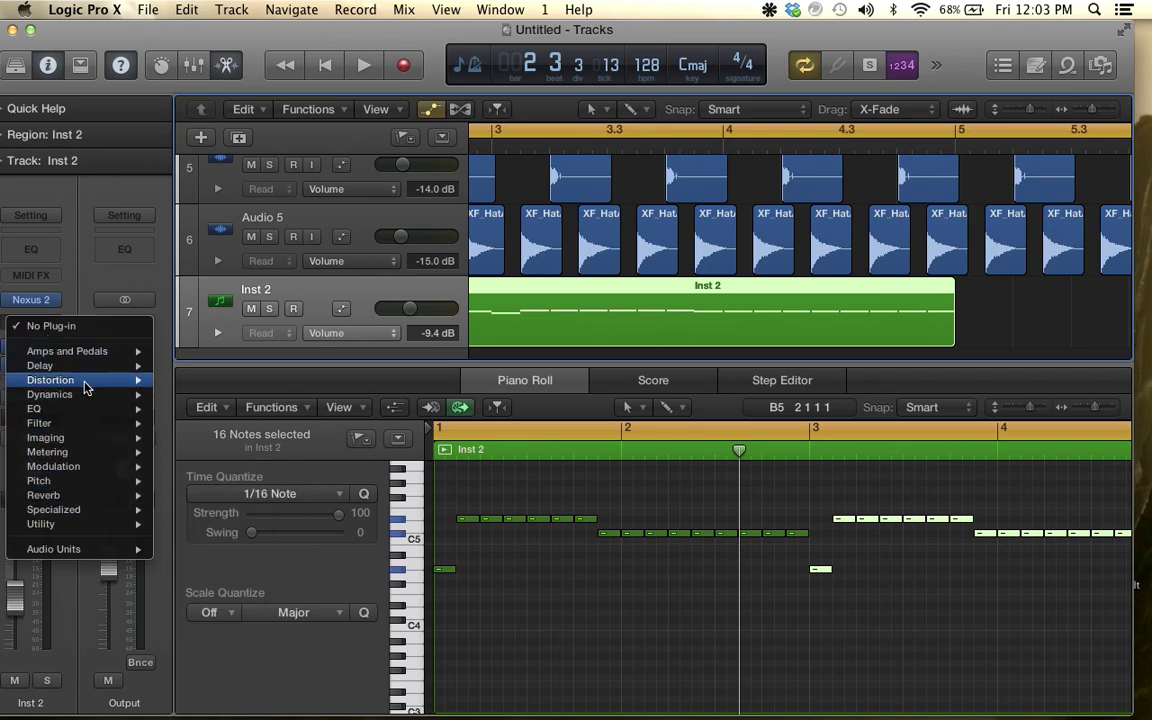
mouse_move(83, 399)
mouse_move(200, 410)
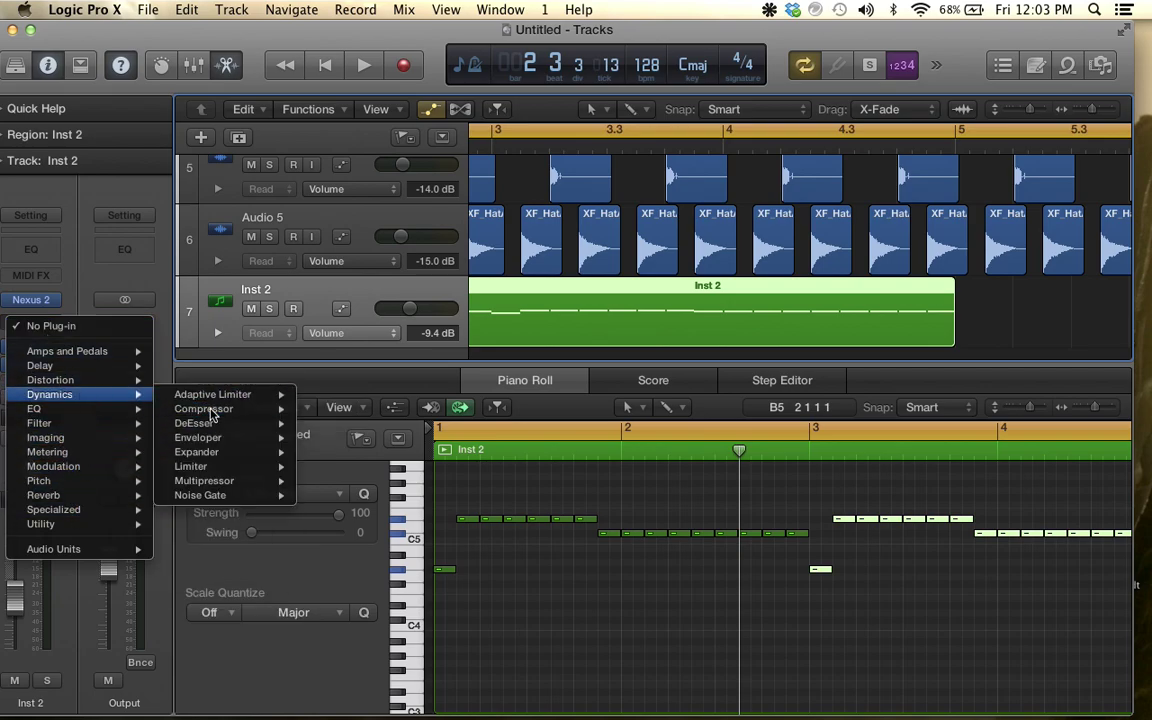
click(322, 412)
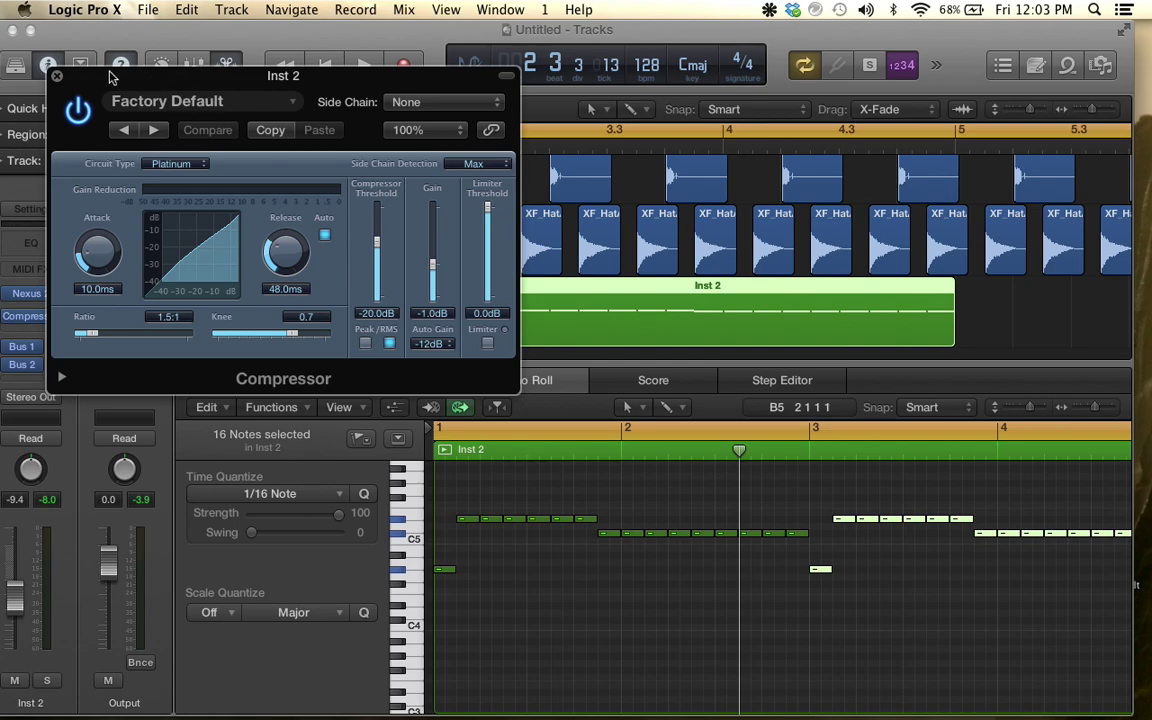
click(237, 110)
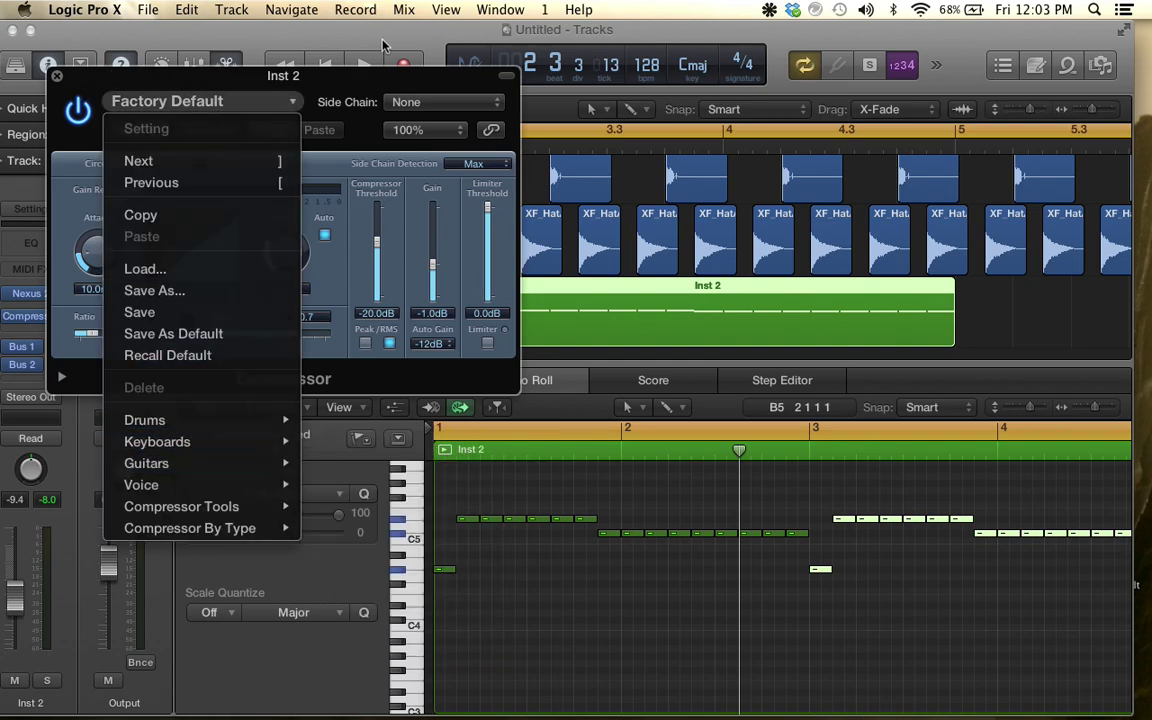
click(331, 90)
click(420, 101)
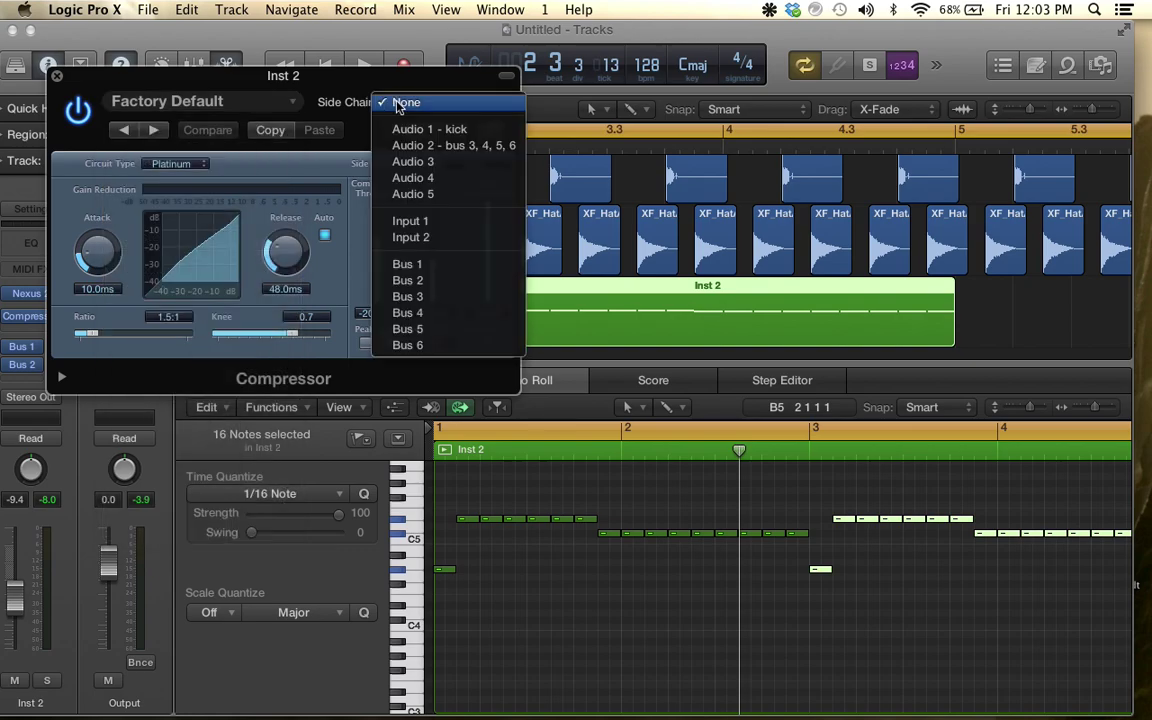
click(416, 318)
During playback, set the Inst 2 Compressor's ratio to 30:1 and its gain to -6.5 dB, and close the plug-in
key(space)
drag(93, 333, 198, 338)
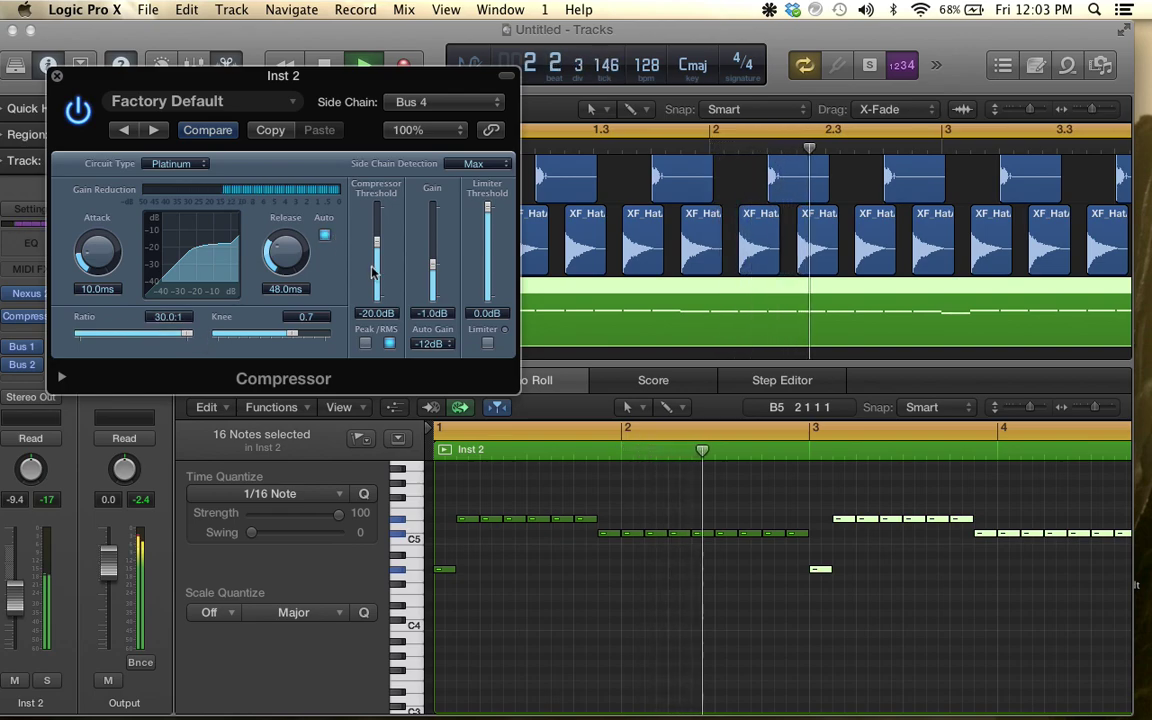
drag(376, 240, 434, 280)
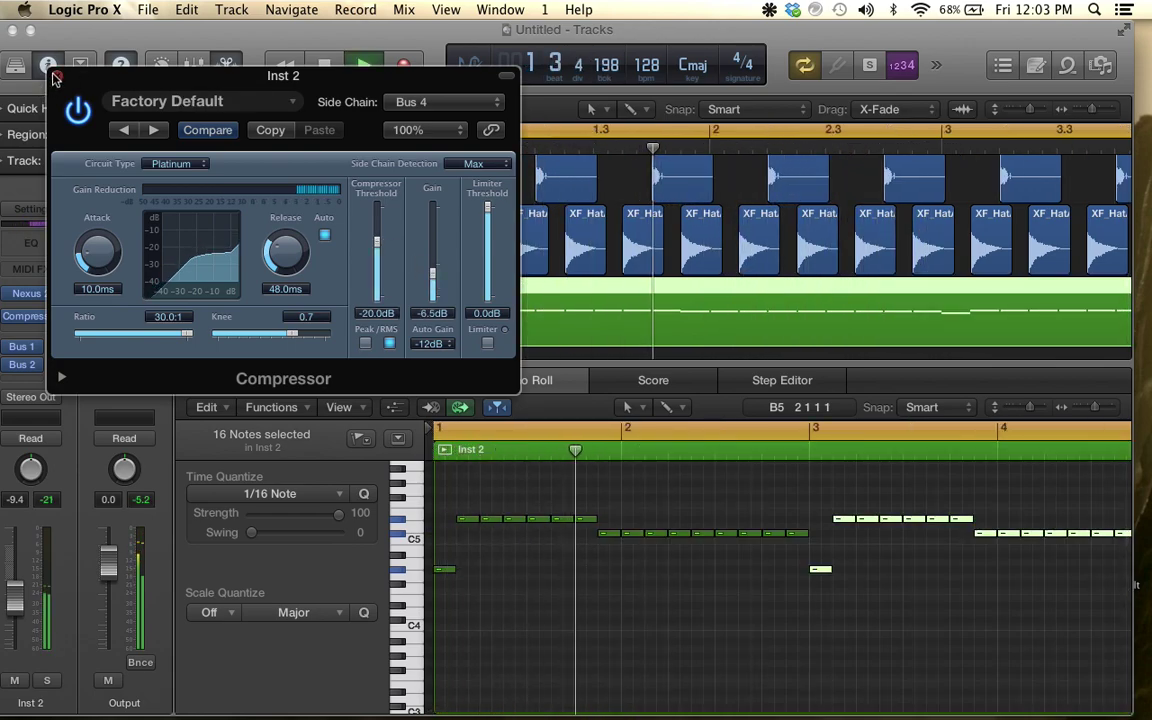
click(57, 75)
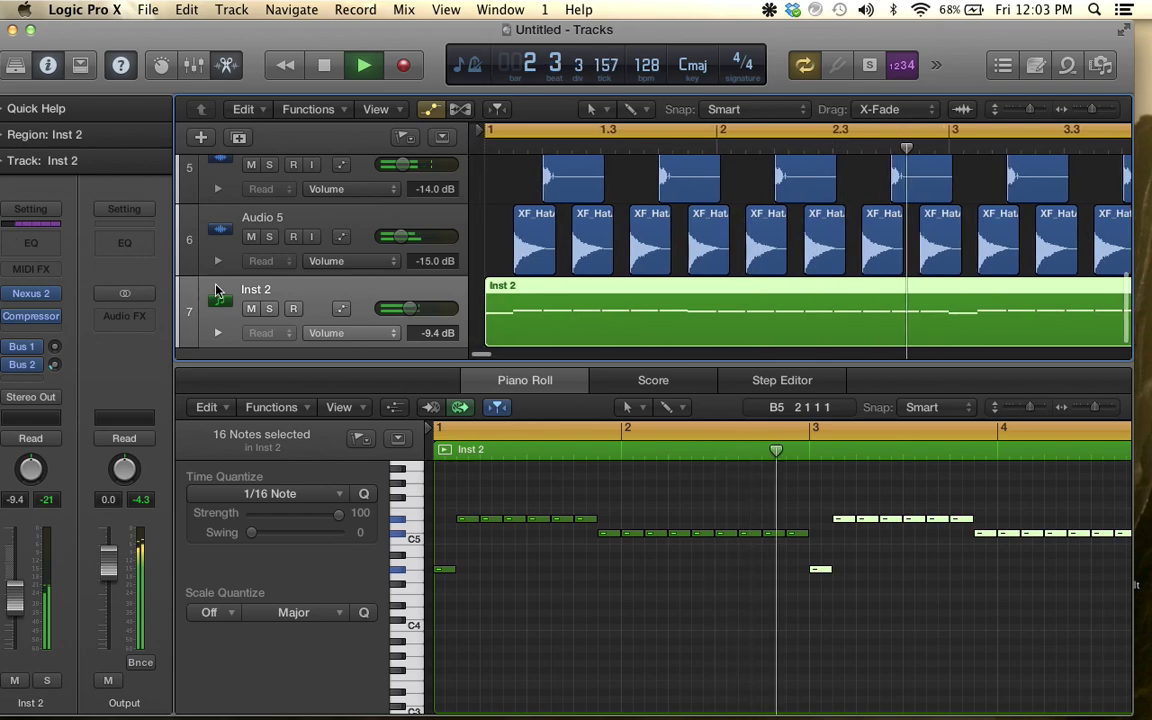
Lower the Inst 2 track volume to -12.2 dB and shift the project window slightly sideways
click(58, 345)
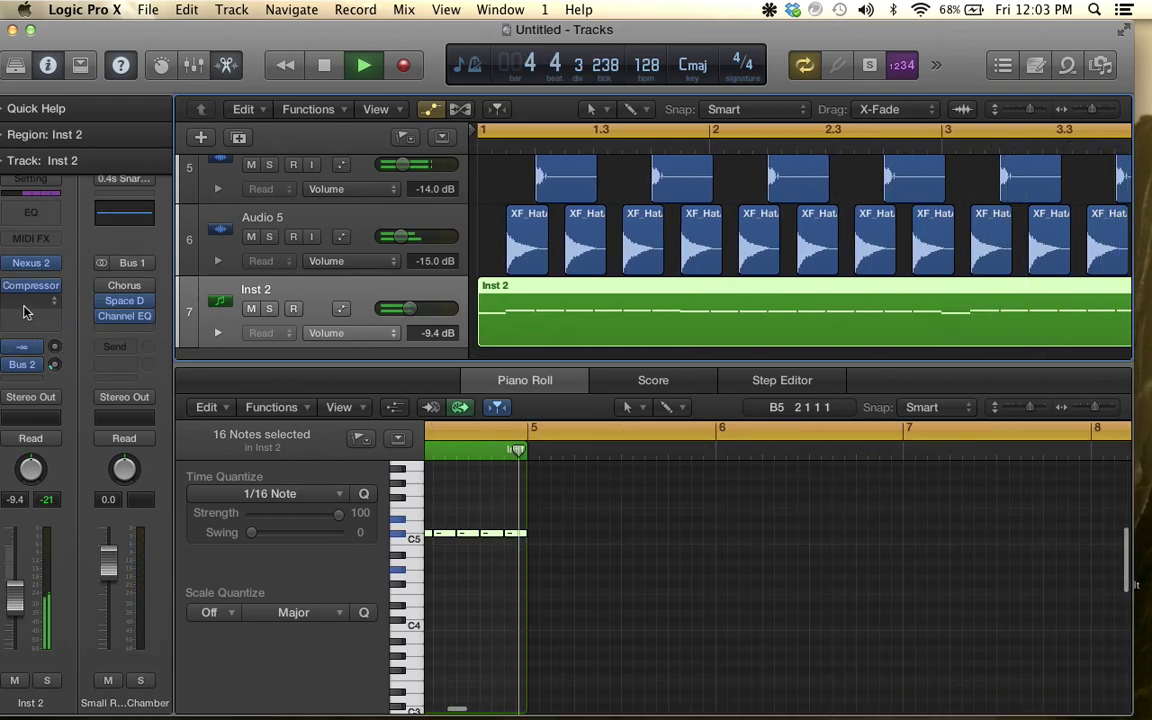
mouse_move(406, 308)
mouse_down()
mouse_move(420, 308)
mouse_move(402, 308)
mouse_up()
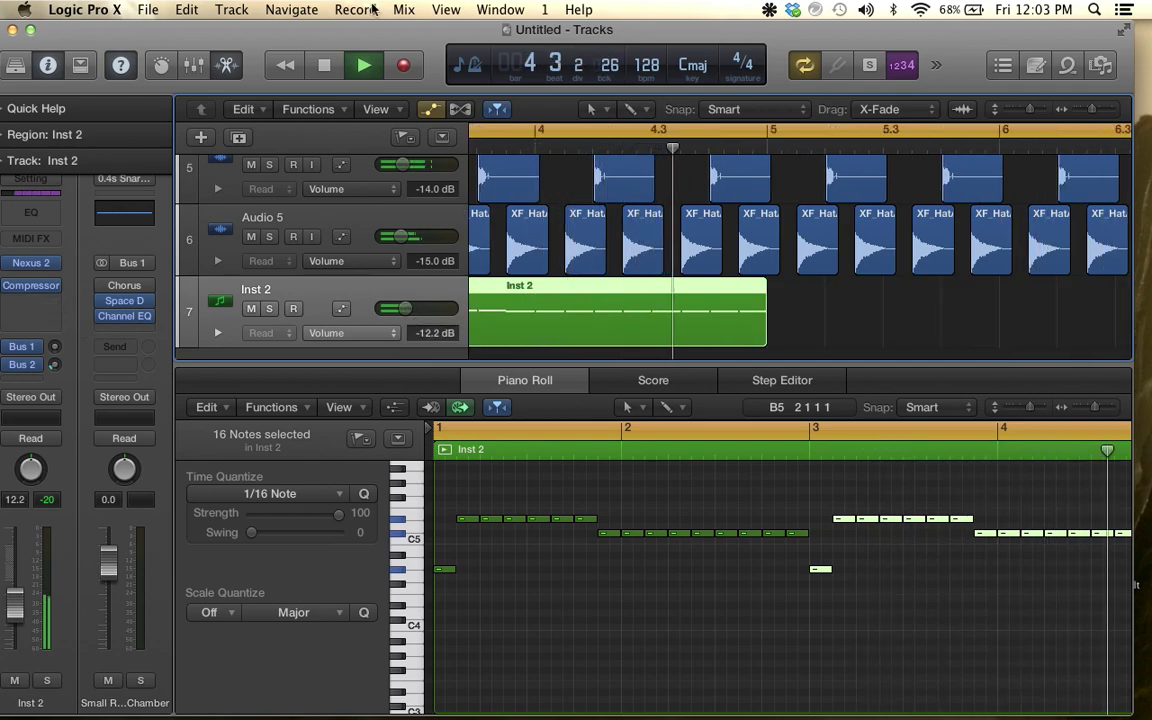
drag(390, 35, 450, 37)
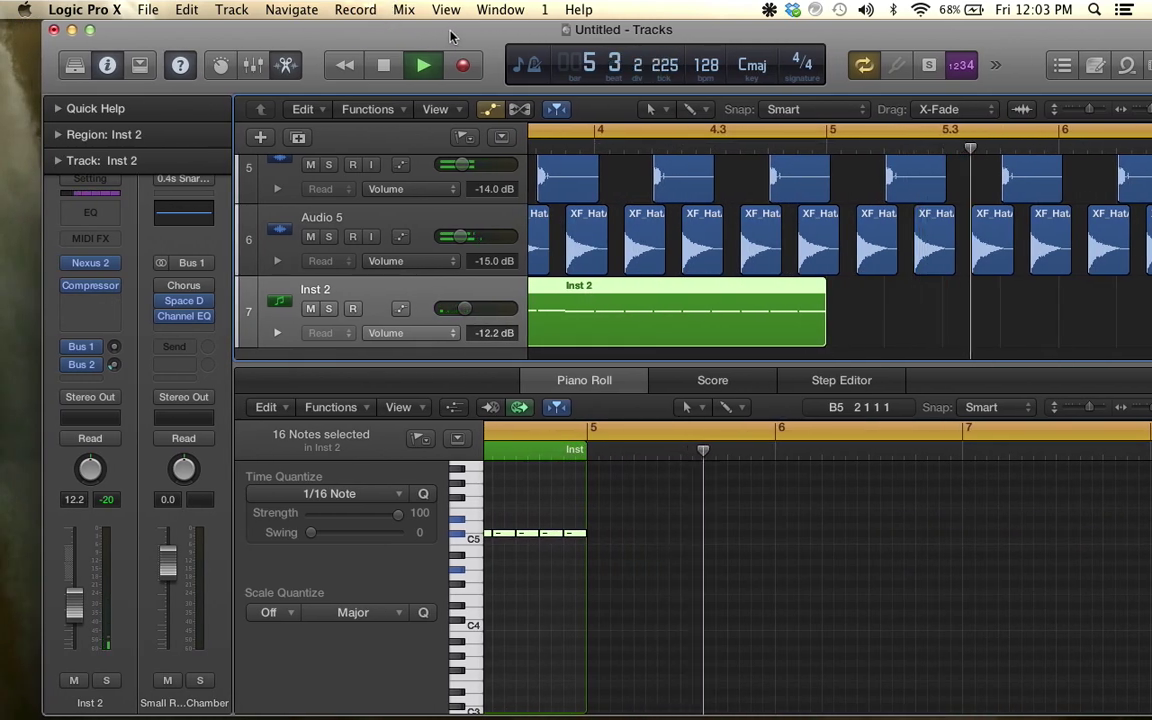
Repeat the four-bar Inst 2 region once as a copy from bar 5 to bar 9
key(super+Left)
key(super+Left)
key(super+Left)
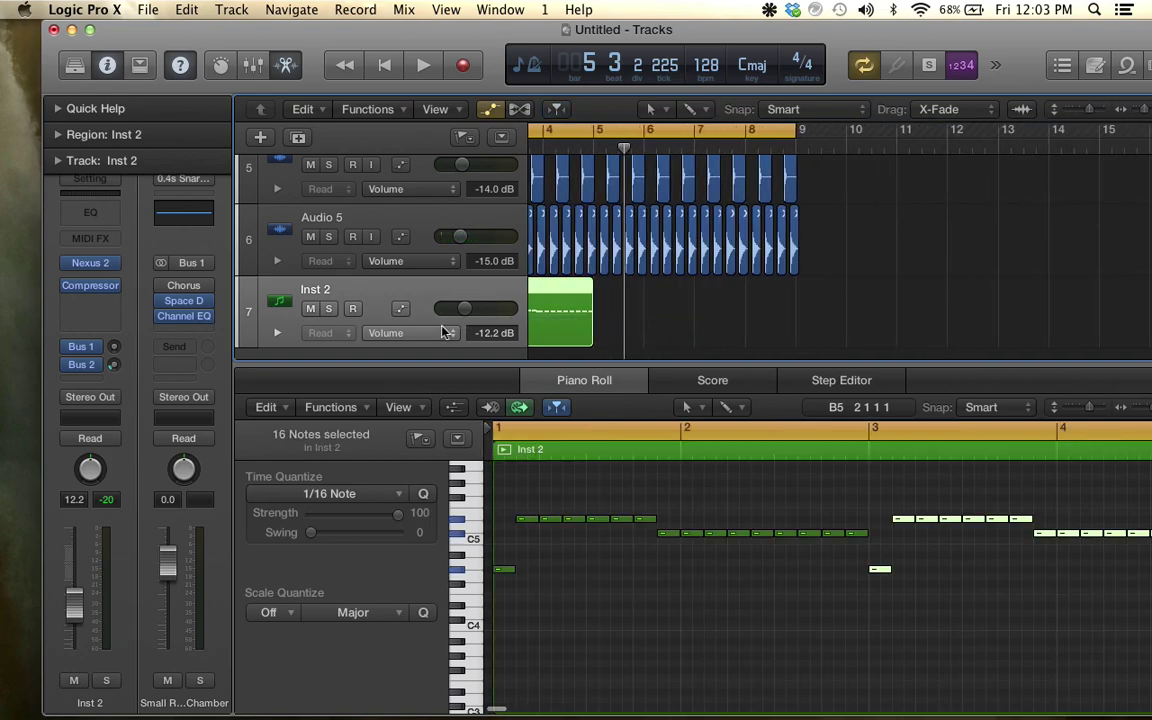
key(super+r)
click(694, 298)
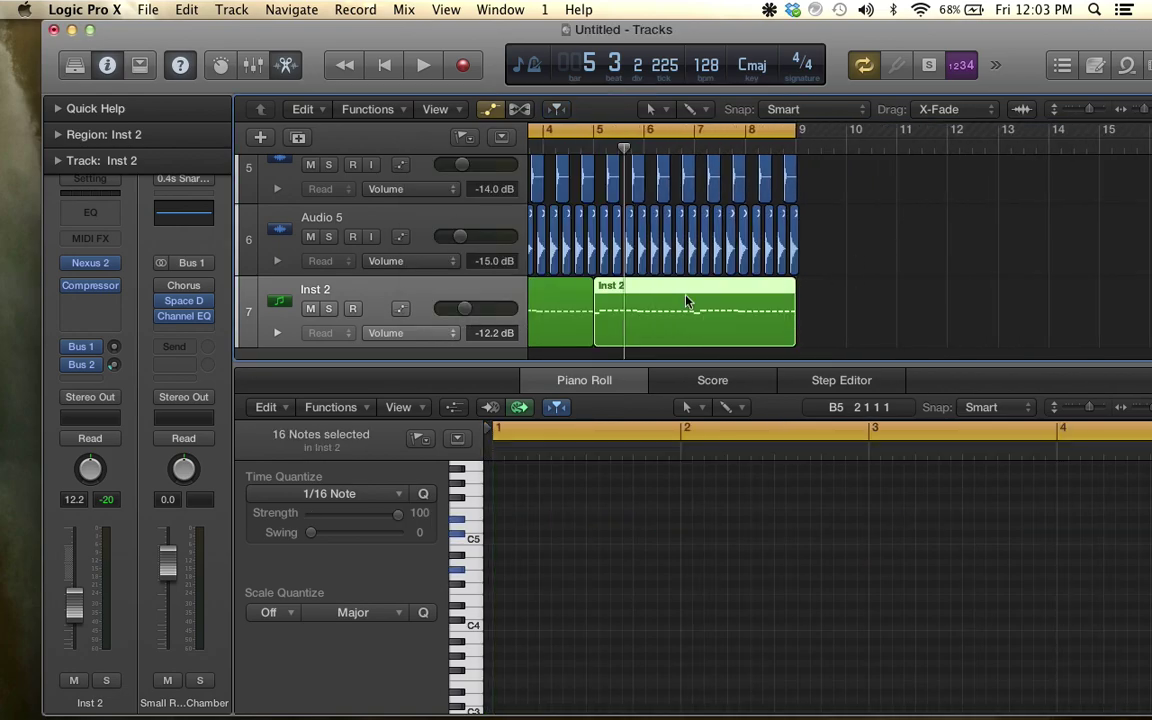
Inspect the join between the two Inst 2 regions at bar 5
key(super+Right)
key(super+Right)
key(super+Right)
key(super+Right)
key(super+Right)
key(super+Right)
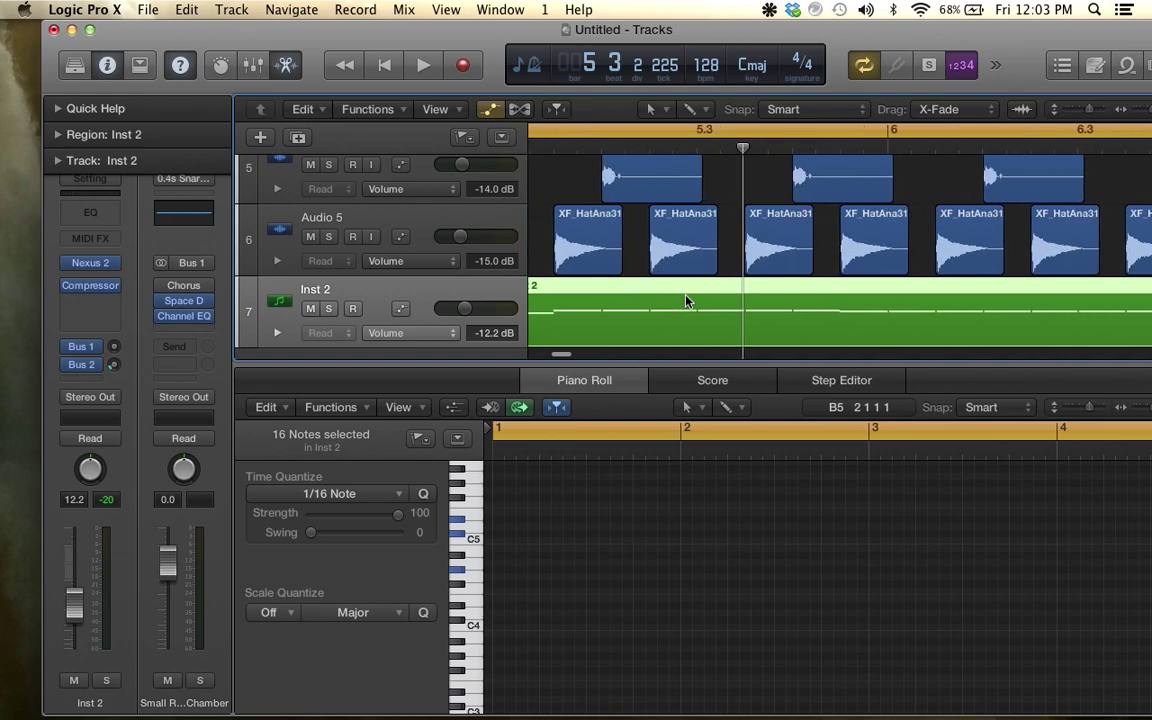
key(super+Left)
key(super+Left)
key(super+Left)
key(super+Left)
key(super+Left)
key(super+Left)
key(super+Left)
key(super+Left)
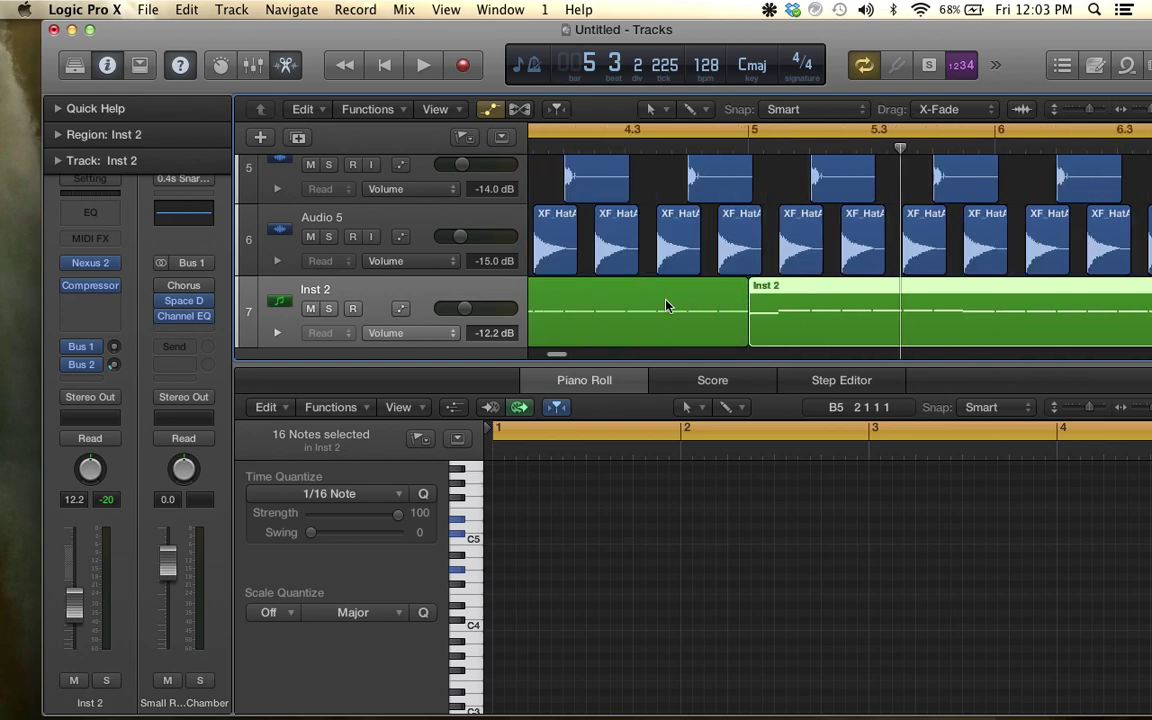
During playback, insert a Spreader after the Compressor on Inst 2, set its intensity to 55% and close it
key(space)
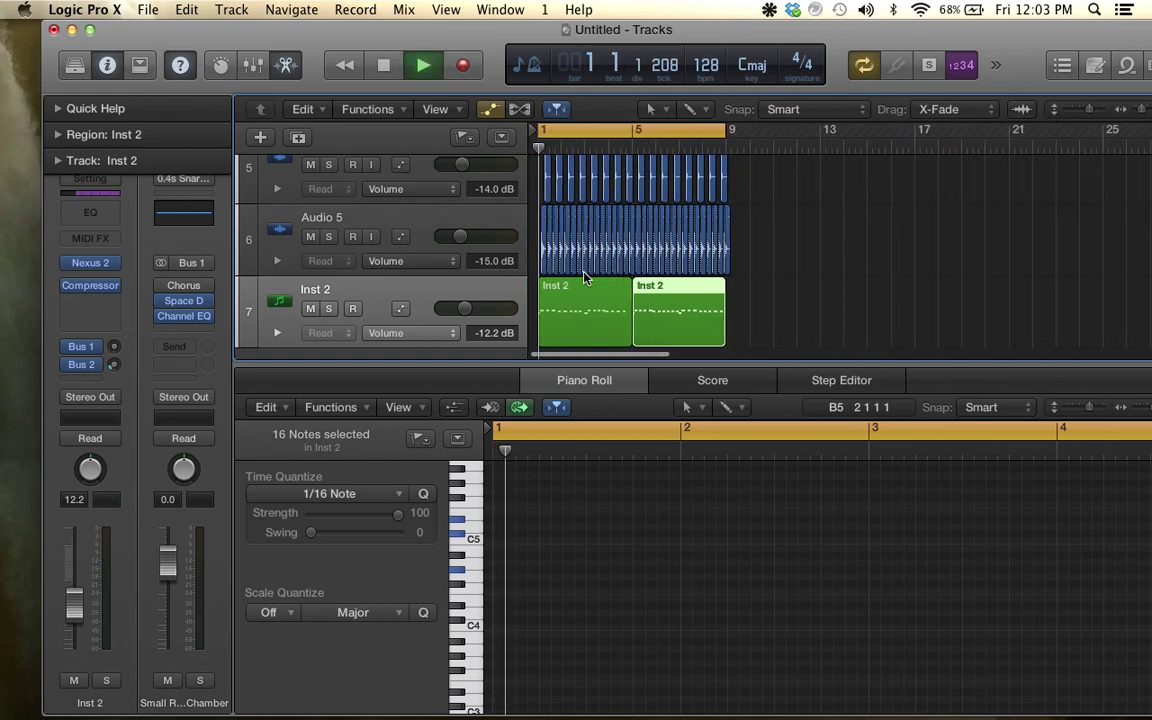
click(132, 302)
mouse_move(145, 466)
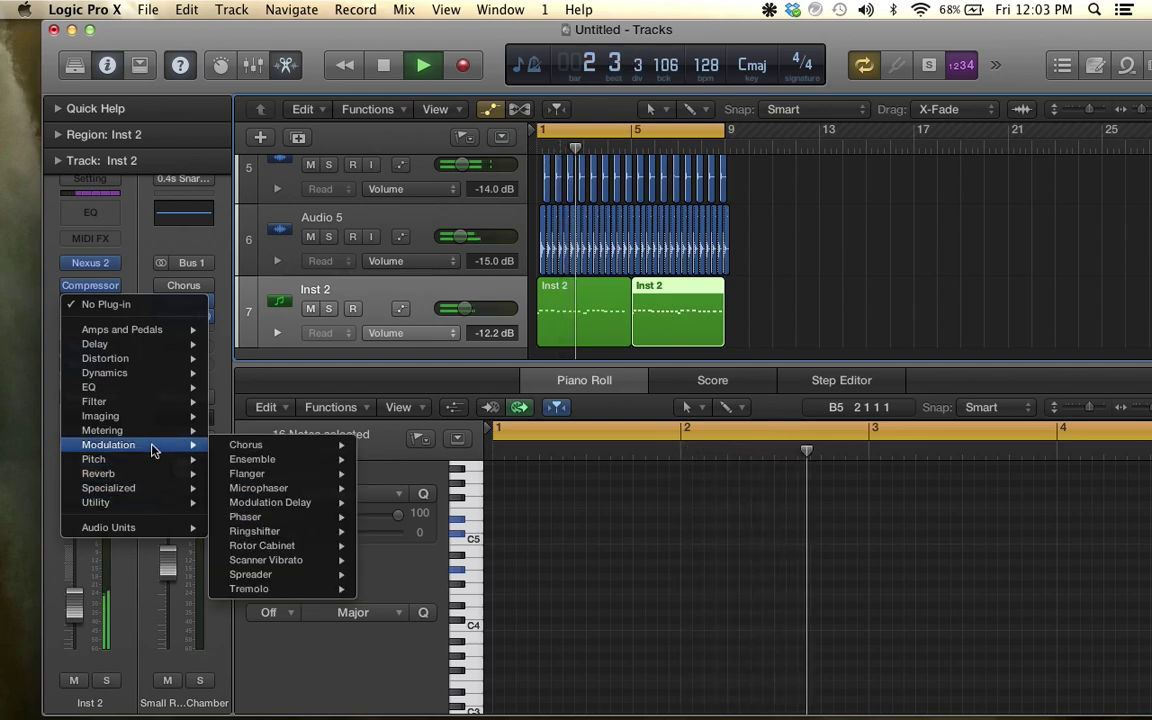
mouse_move(293, 505)
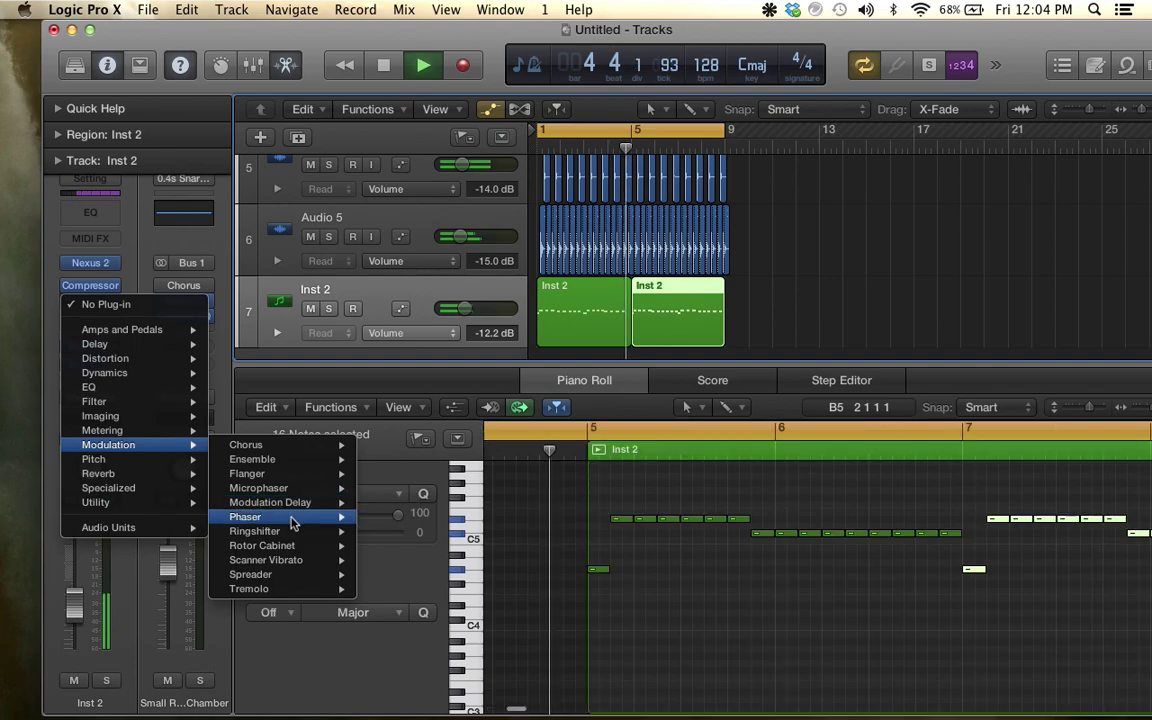
mouse_move(300, 576)
click(391, 575)
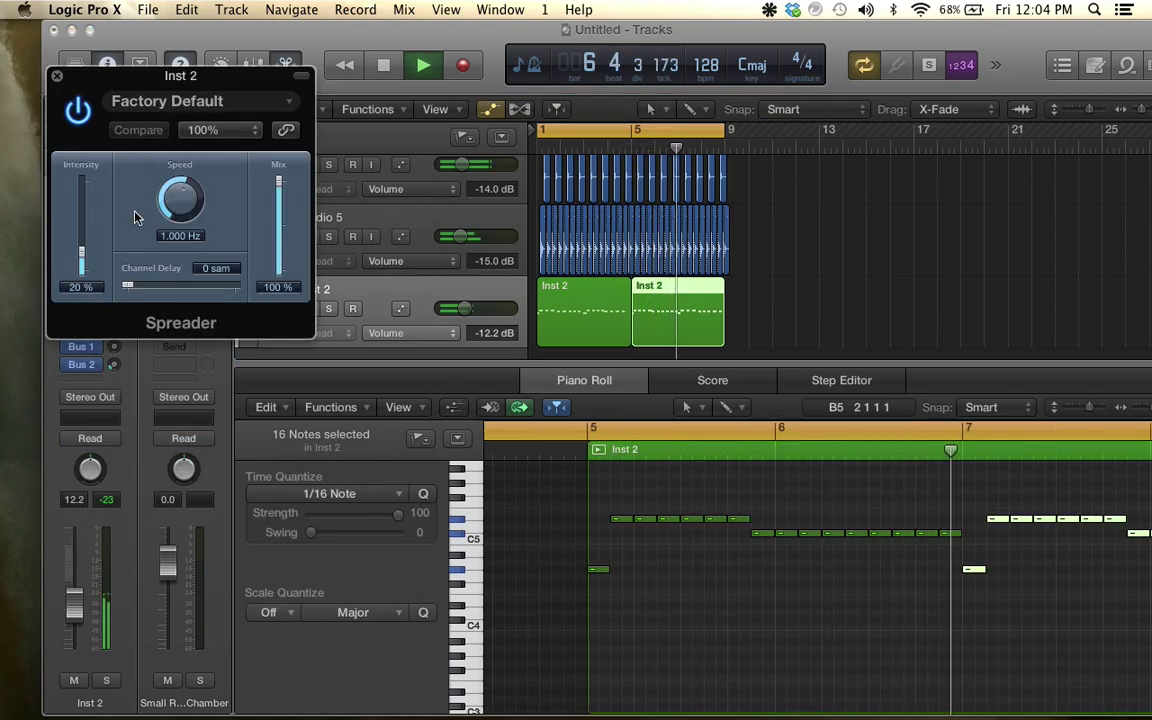
drag(82, 258, 85, 227)
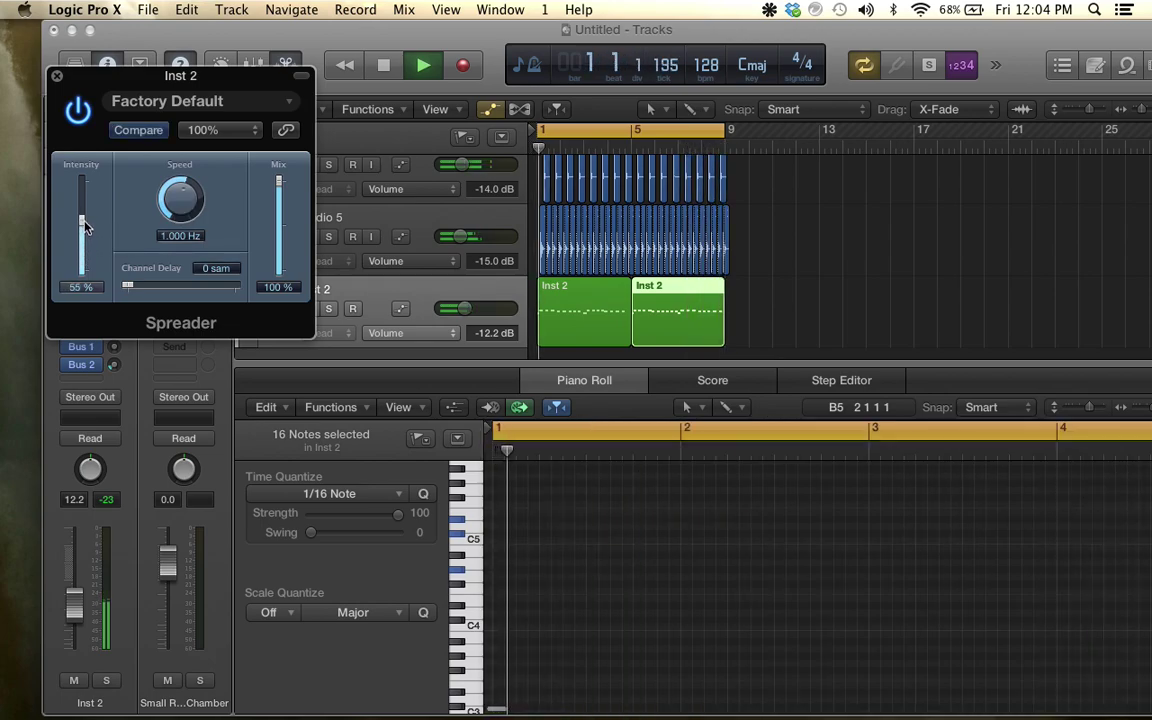
click(57, 77)
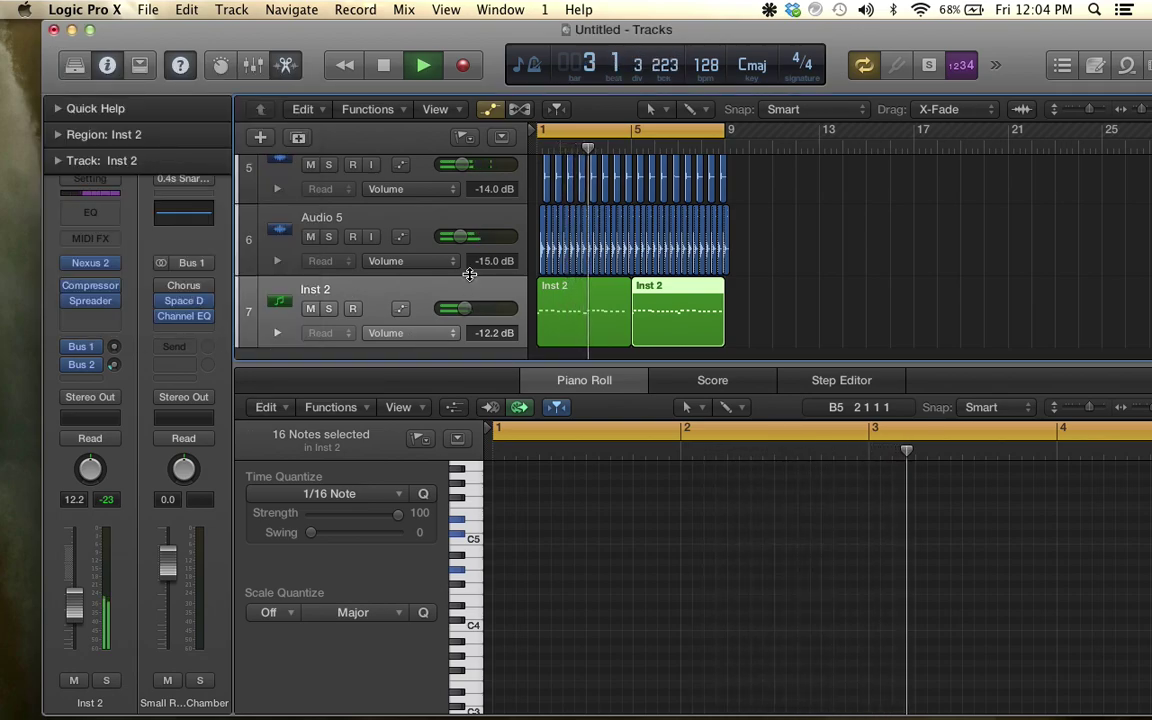
Add a new software instrument track below Inst 2 and load ES2 as its instrument
scroll(469, 274, down, 3)
double_click(465, 323)
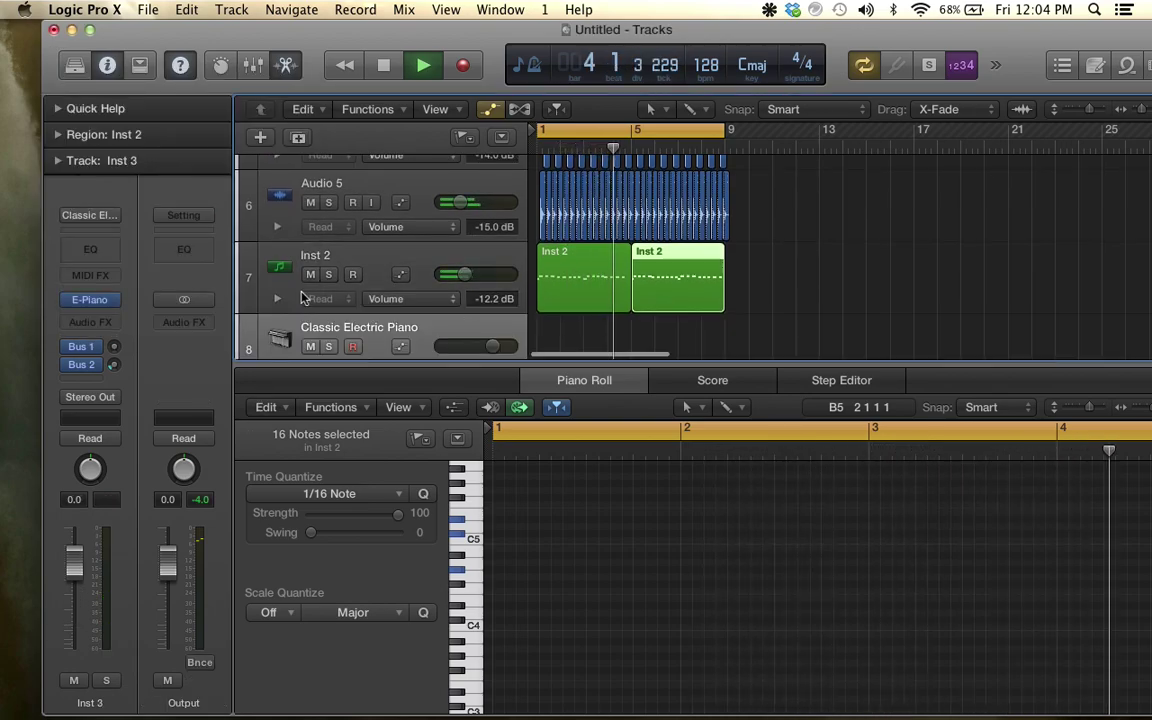
click(108, 299)
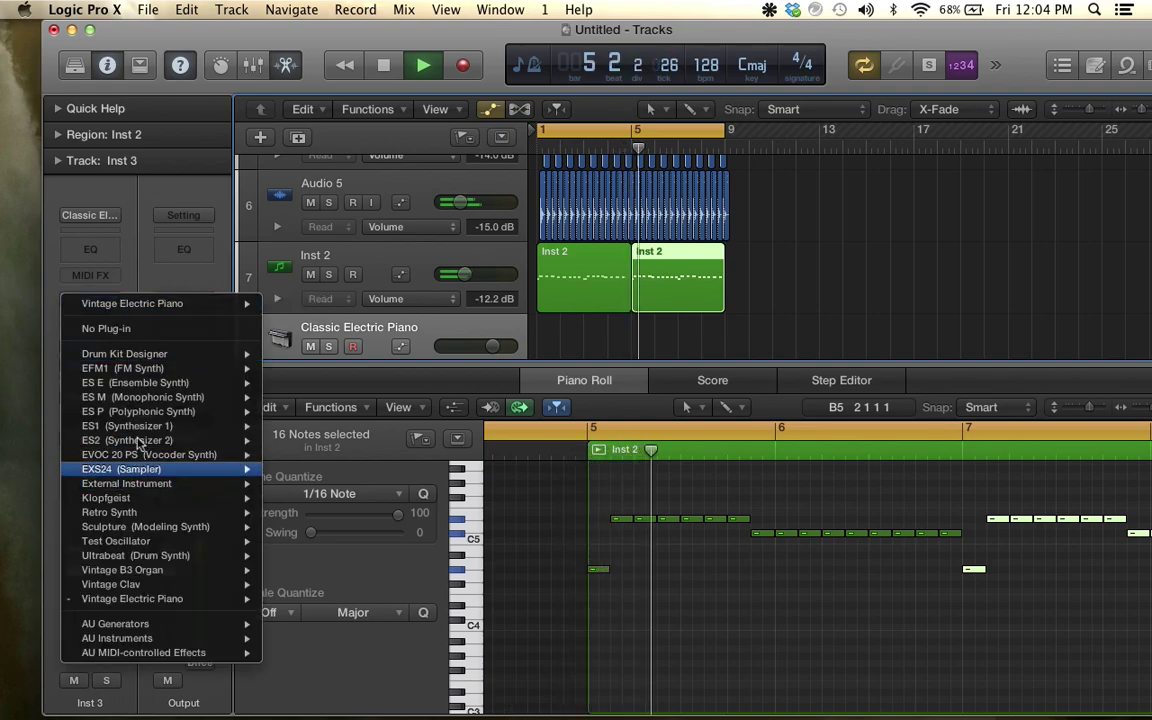
mouse_move(218, 442)
click(282, 440)
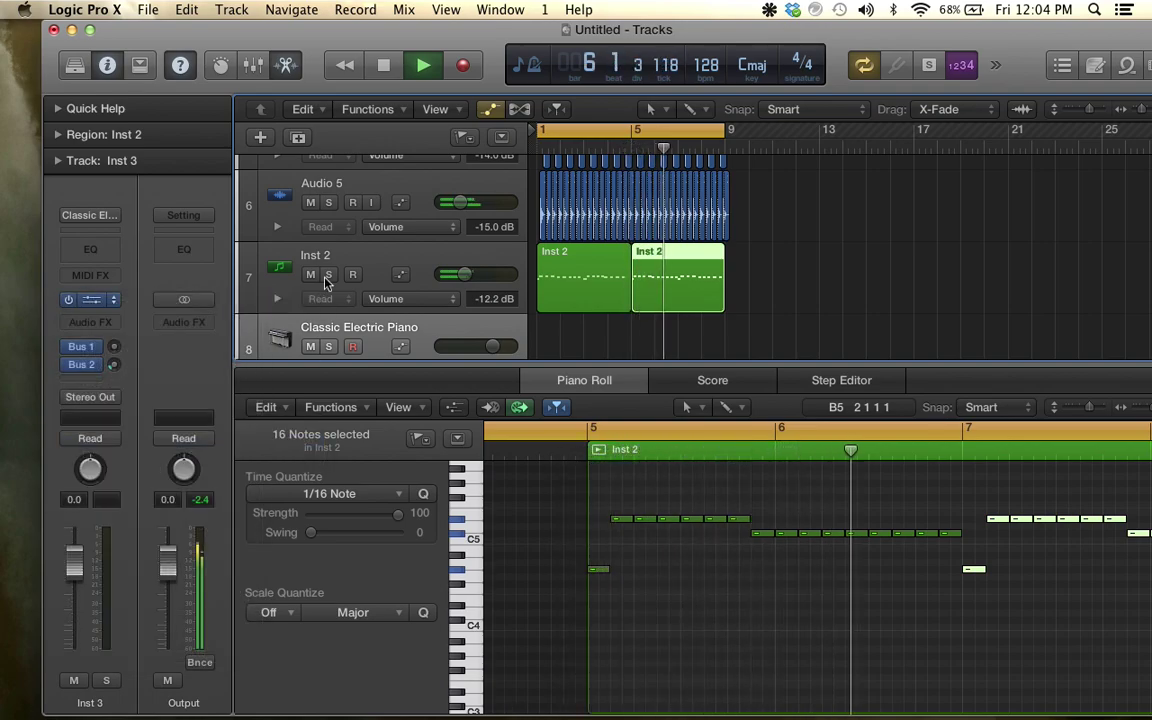
Load the Analog Saw Init preset from the Tutorial Settings into ES2
click(295, 103)
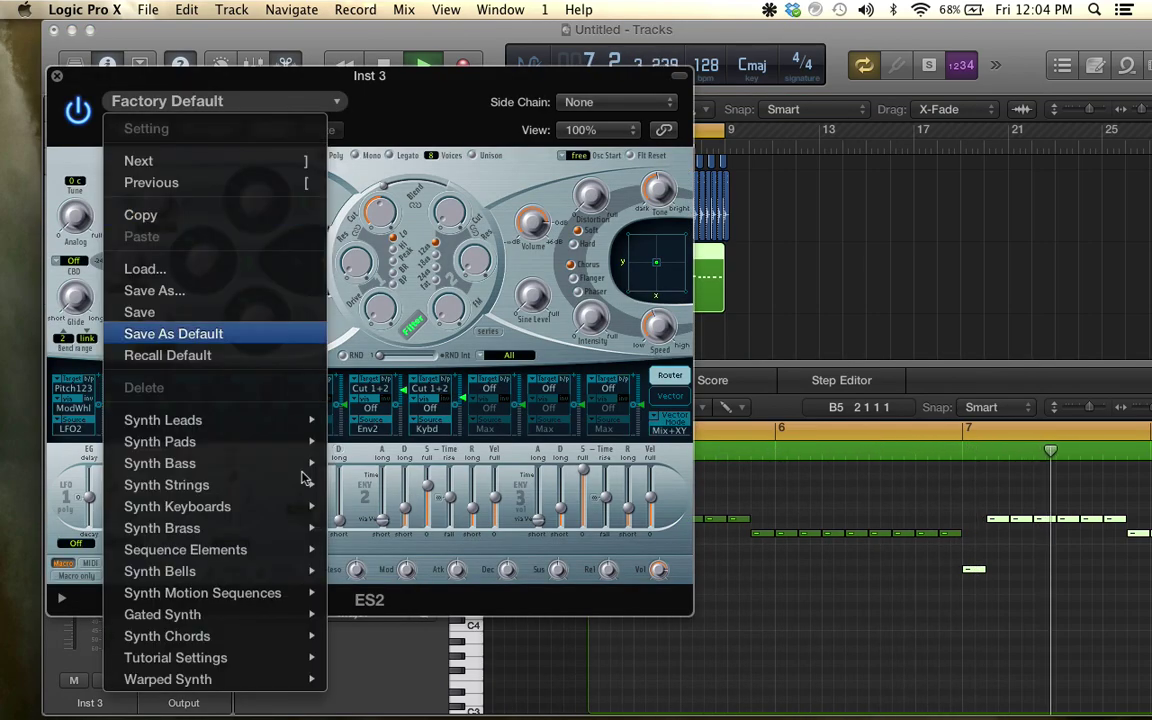
mouse_move(275, 540)
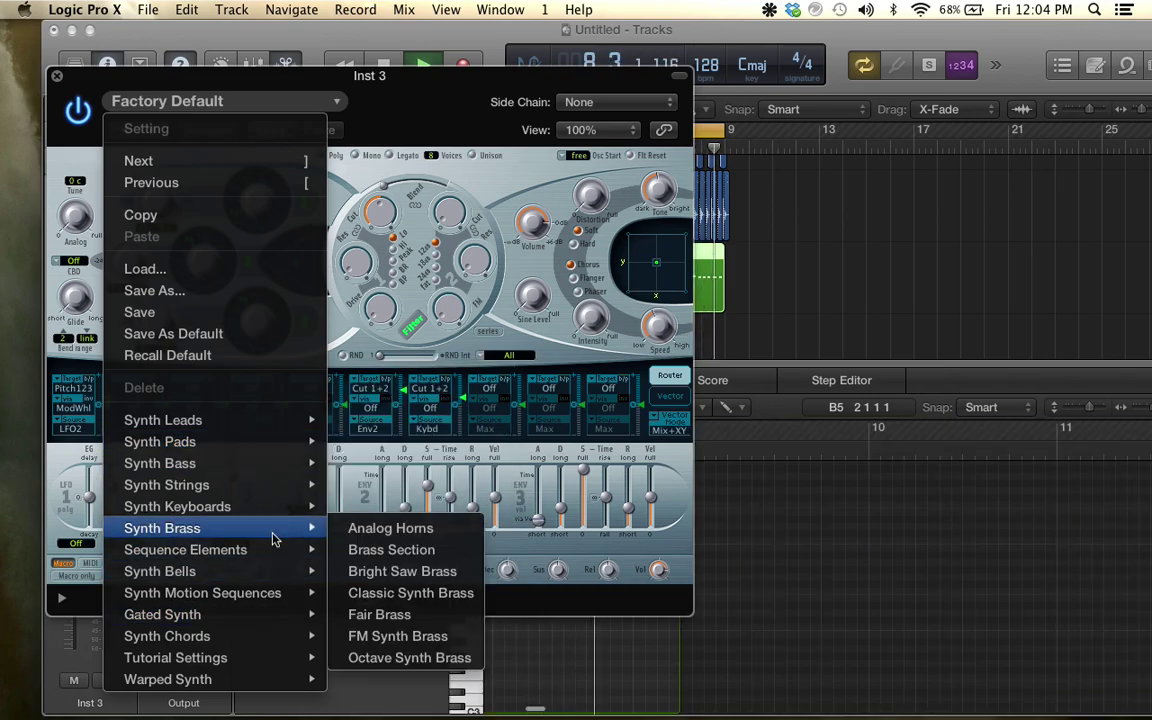
mouse_move(280, 663)
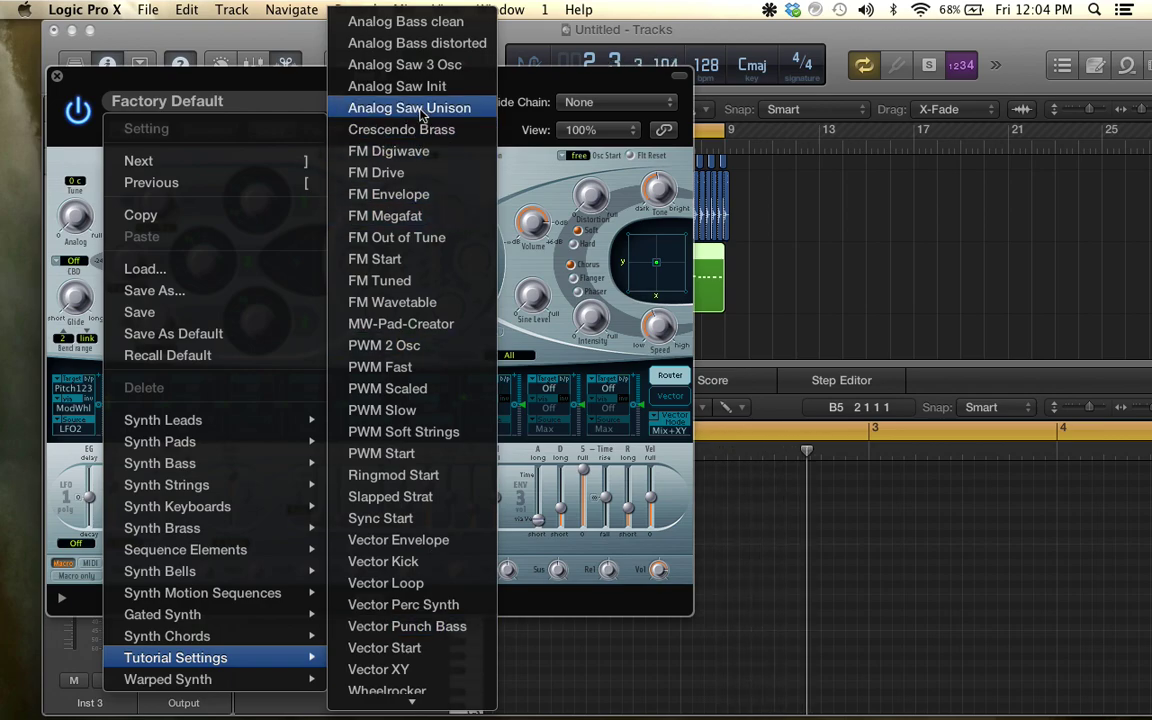
click(432, 87)
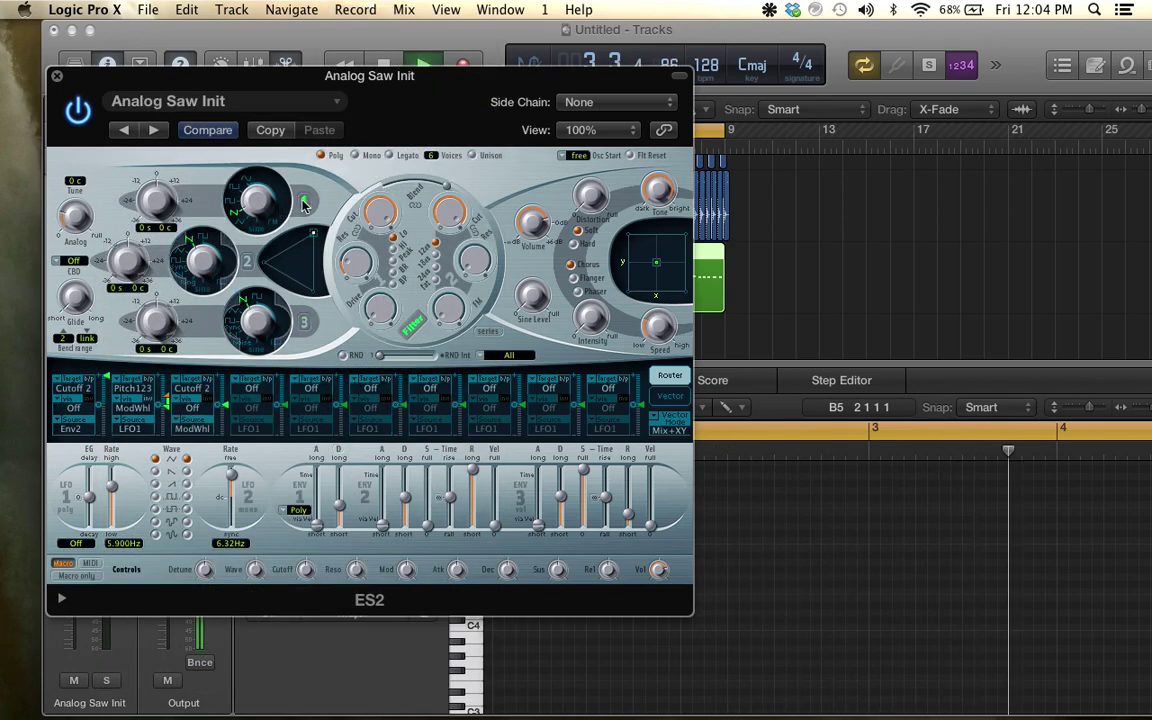
In ES2, switch oscillator 1 off and oscillator 3 on with the Noise waveform, shift the mix towards oscillator 3, and close the synth
click(304, 202)
click(304, 323)
drag(248, 309, 248, 355)
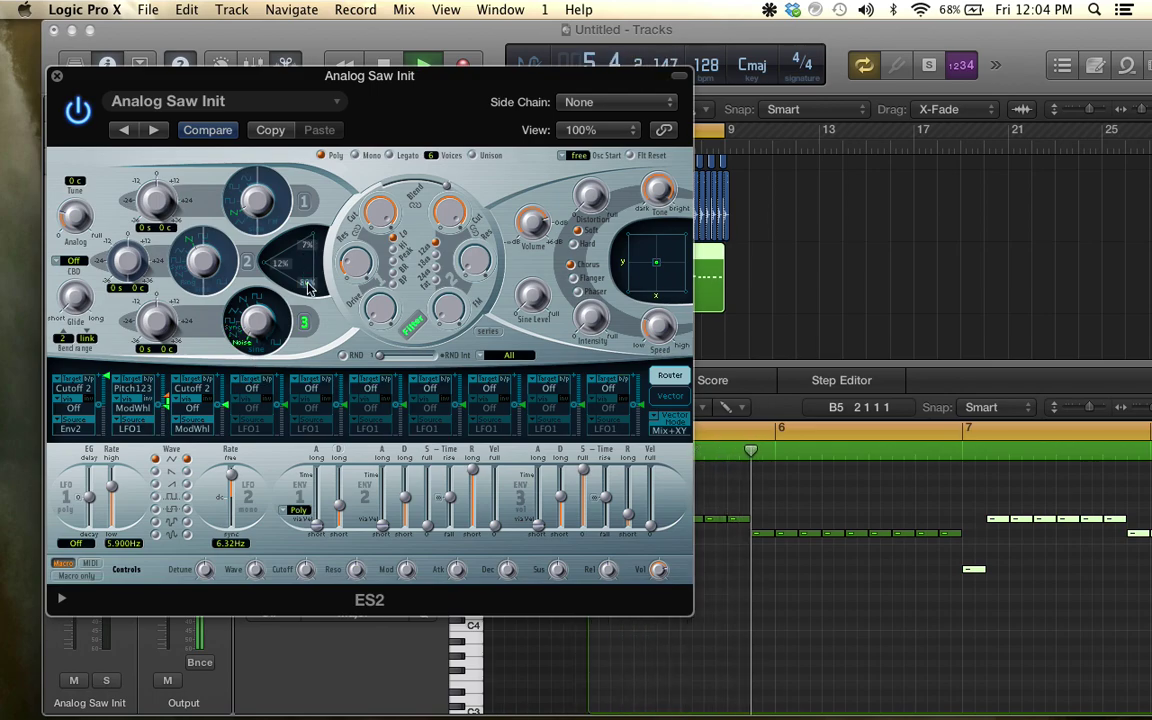
click(56, 78)
Create an empty region on the Analog Saw Init track at bar 5 and extend it to about bar 9
scroll(600, 295, down, 2)
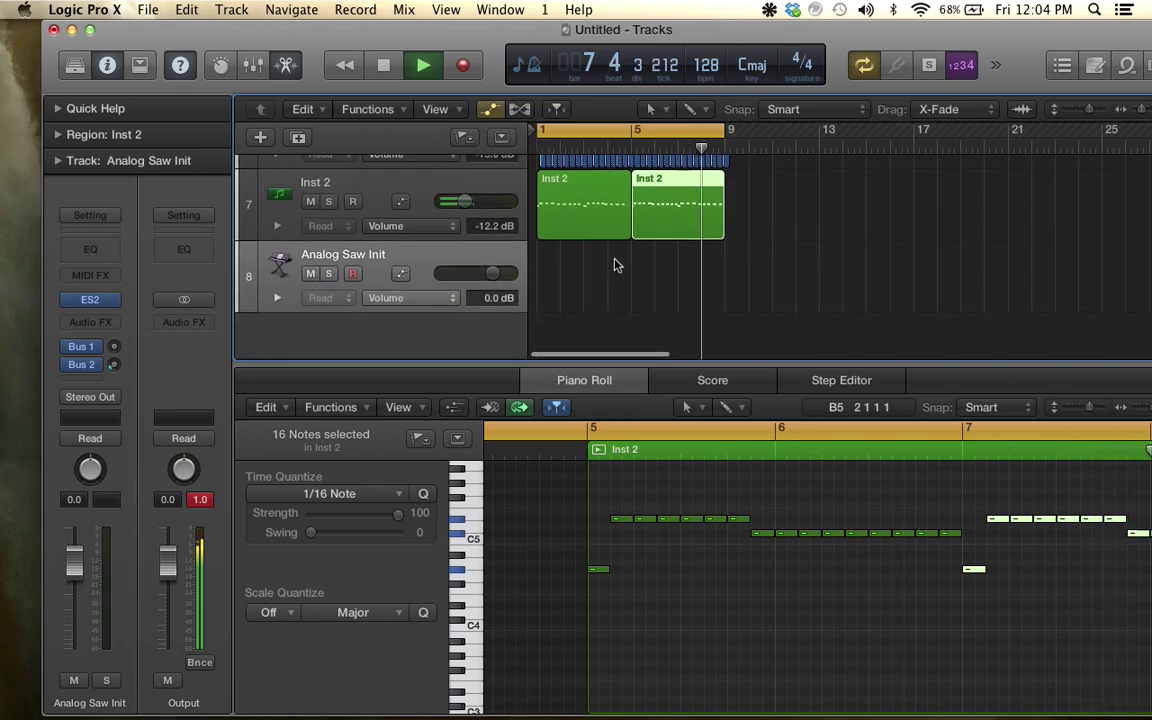
super+click(633, 280)
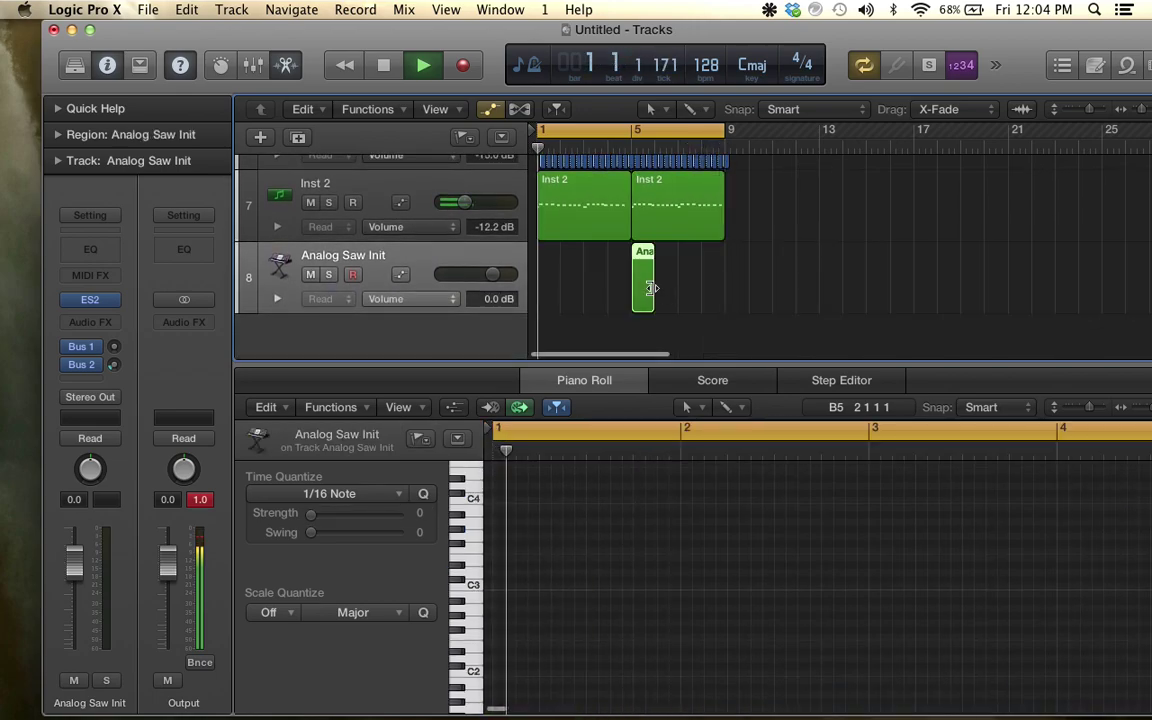
drag(649, 287, 729, 281)
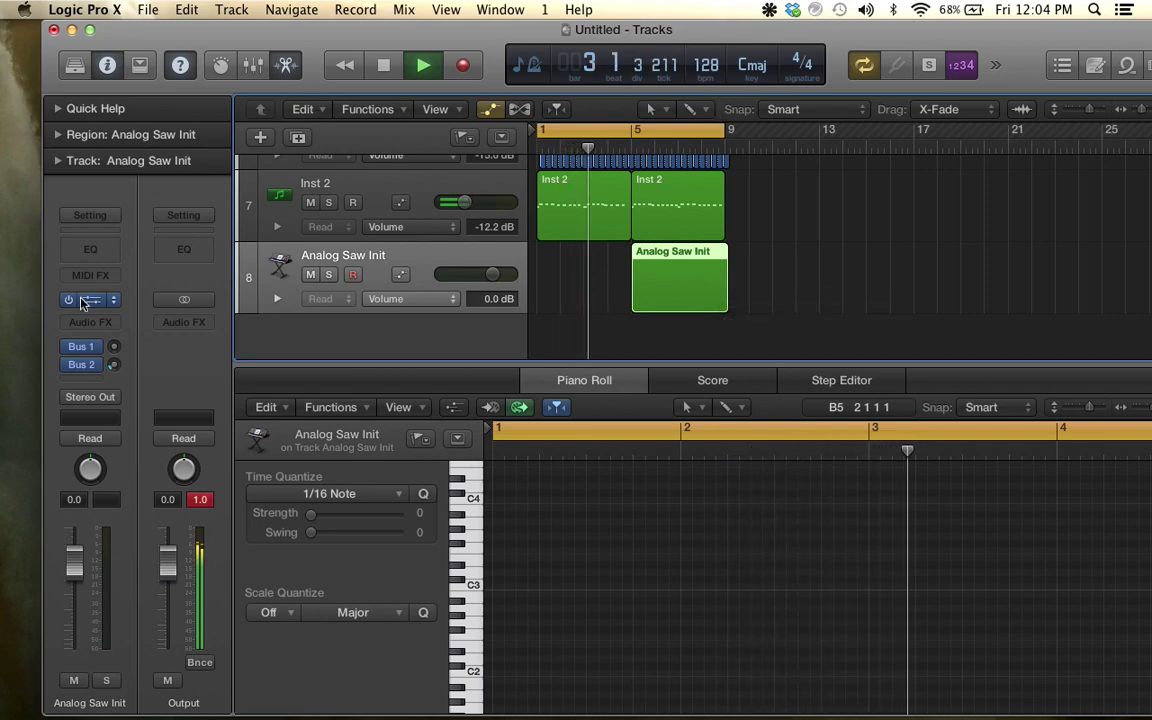
Insert Space Designer on the Analog Saw Init track, set the reverb length to 4.5 s and close it
click(110, 325)
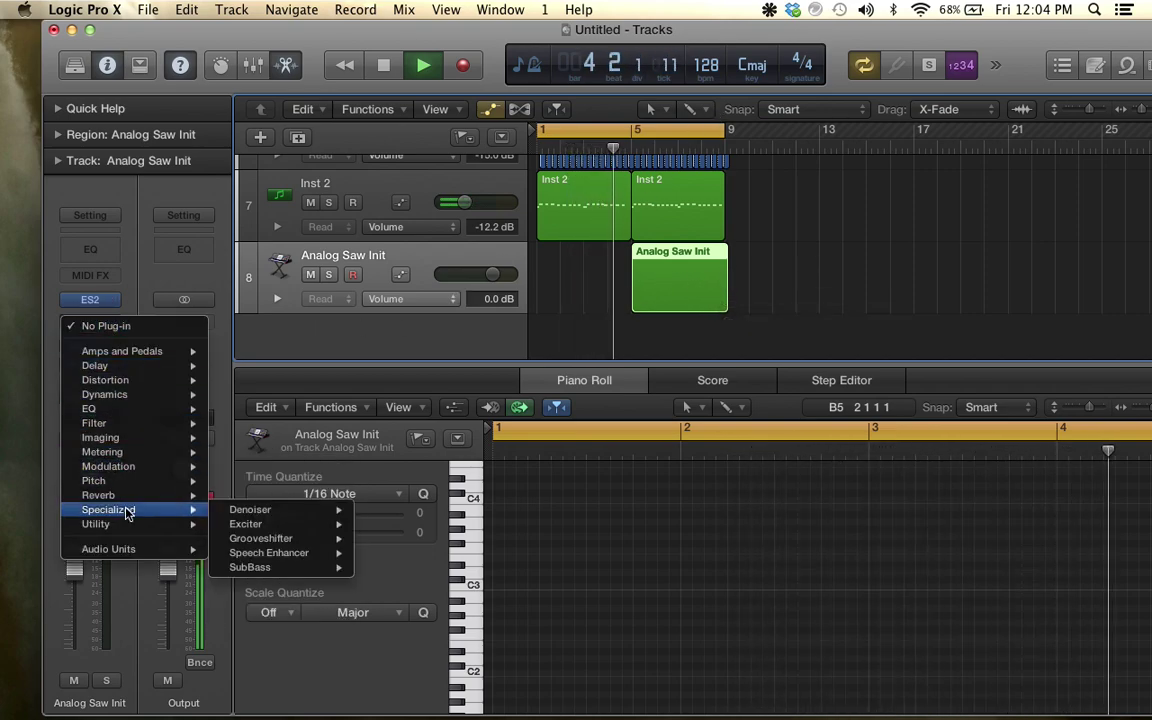
mouse_move(140, 497)
mouse_move(270, 537)
click(368, 541)
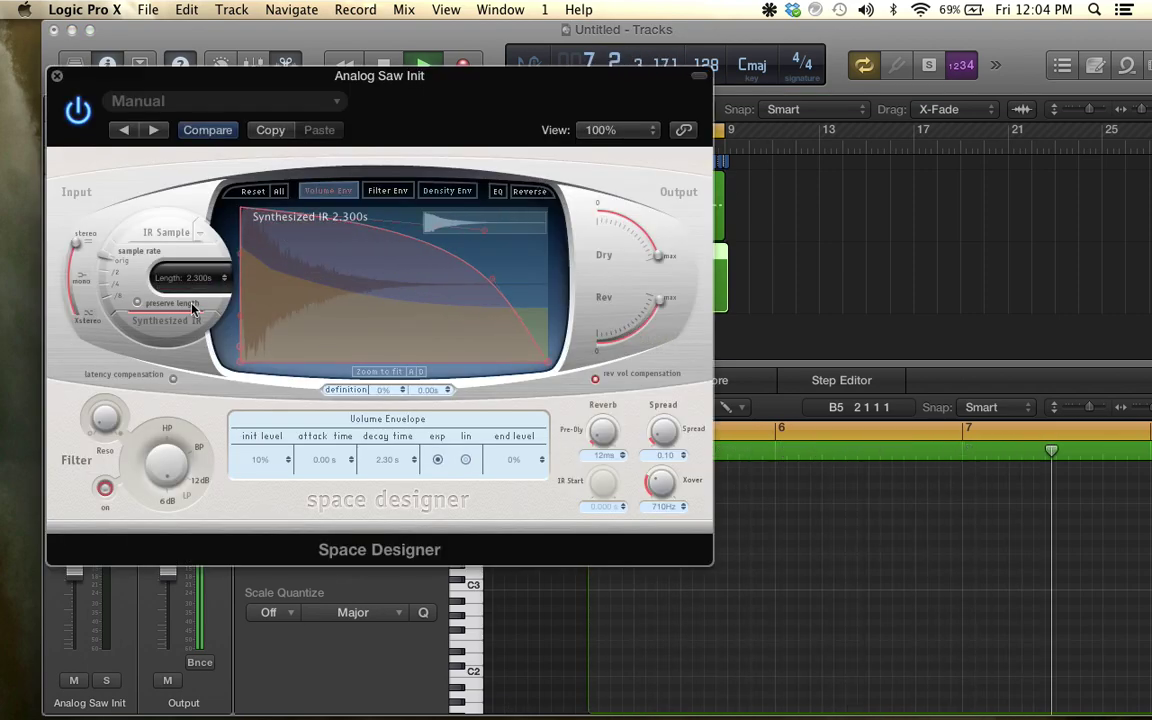
drag(203, 258, 208, 225)
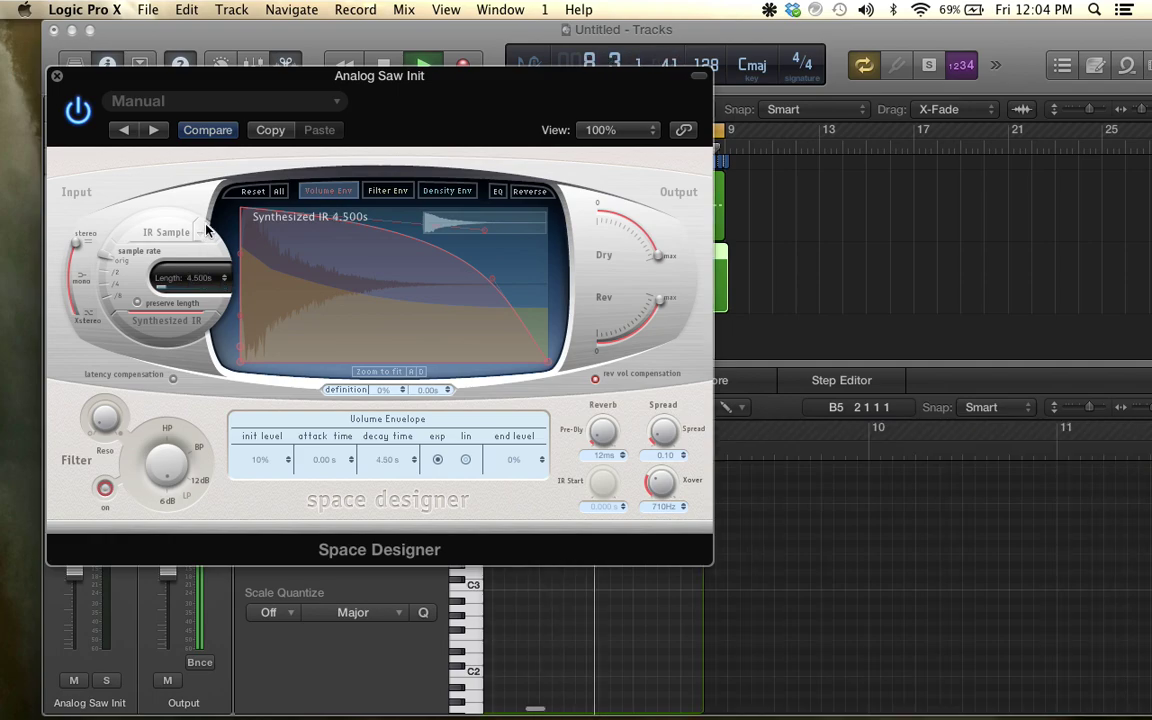
click(57, 76)
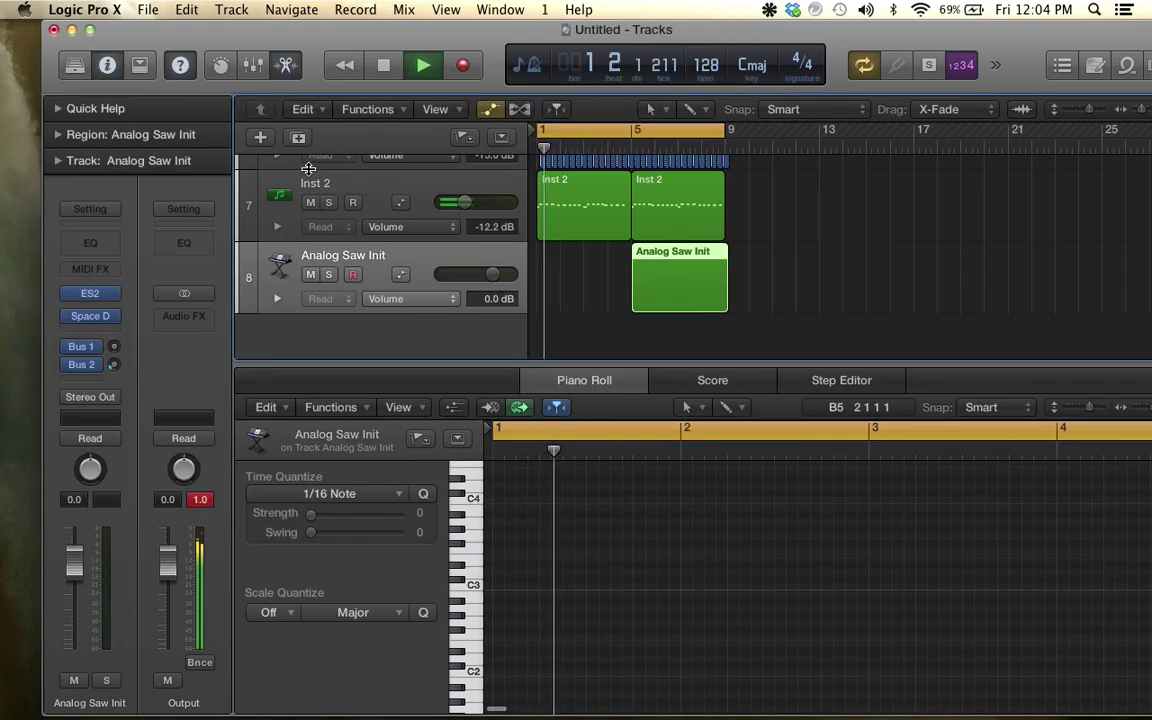
Draw a D#3 note at bar 1 and replace the empty bar 5 region with the note's region, extended to about bar 9
super+click(501, 565)
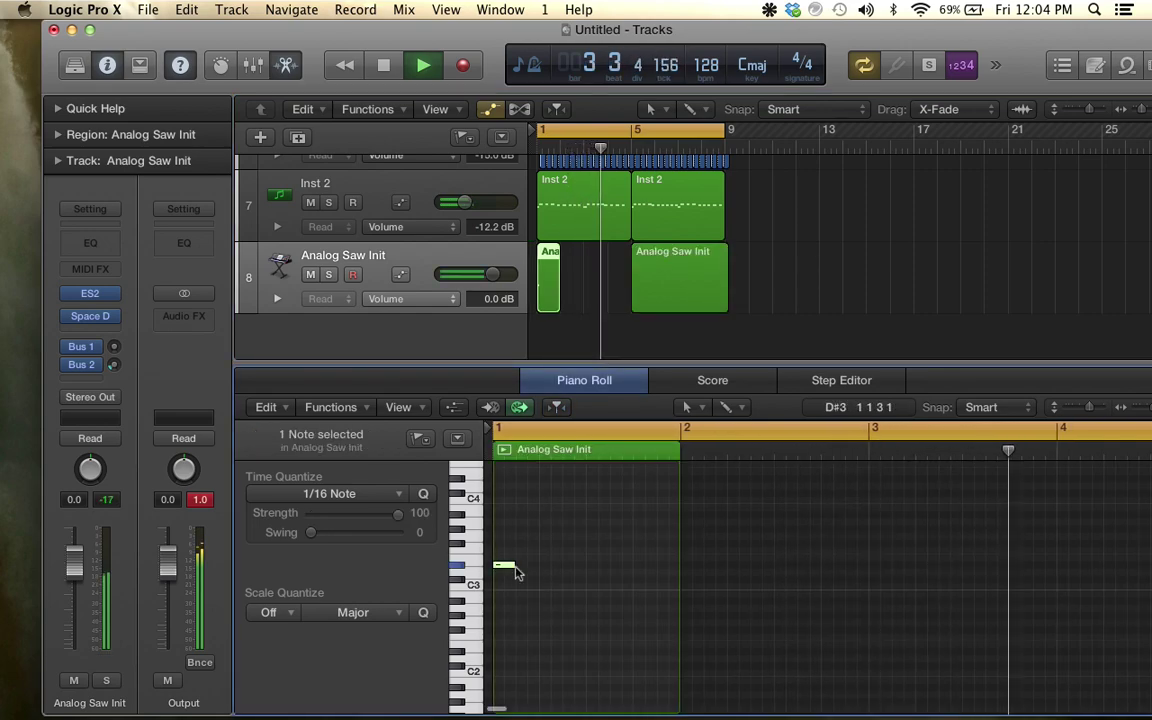
click(658, 288)
key(Delete)
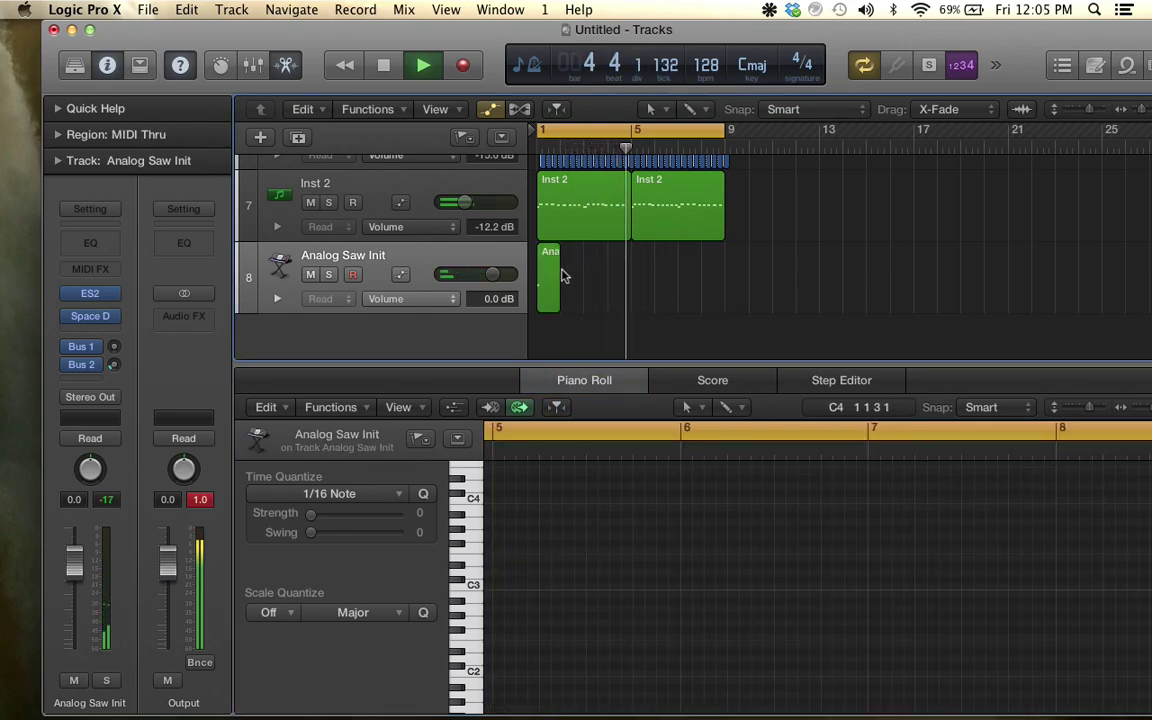
drag(543, 268, 731, 284)
Lengthen the D#3 note so it sustains from bar 5 to bar 9
scroll(725, 274, up, 2)
drag(513, 565, 933, 562)
scroll(975, 581, down, 5)
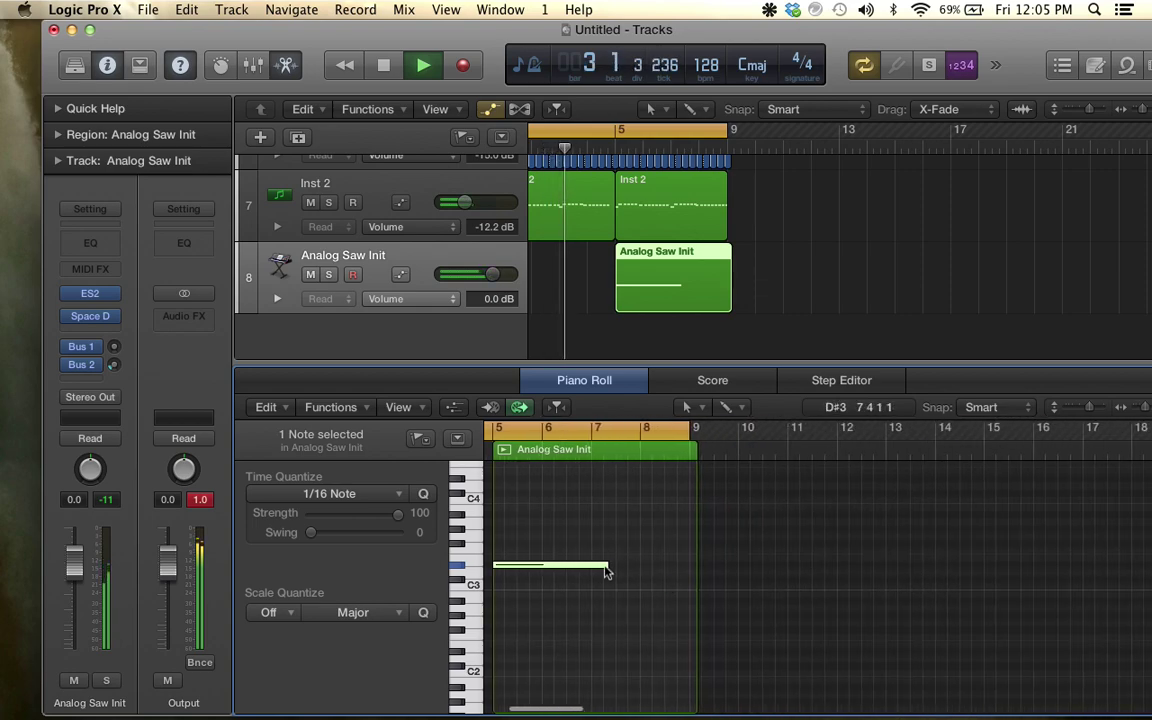
drag(601, 566, 683, 576)
Insert an AutoFilter after Space Designer on the Analog Saw Init track and close its window
click(100, 335)
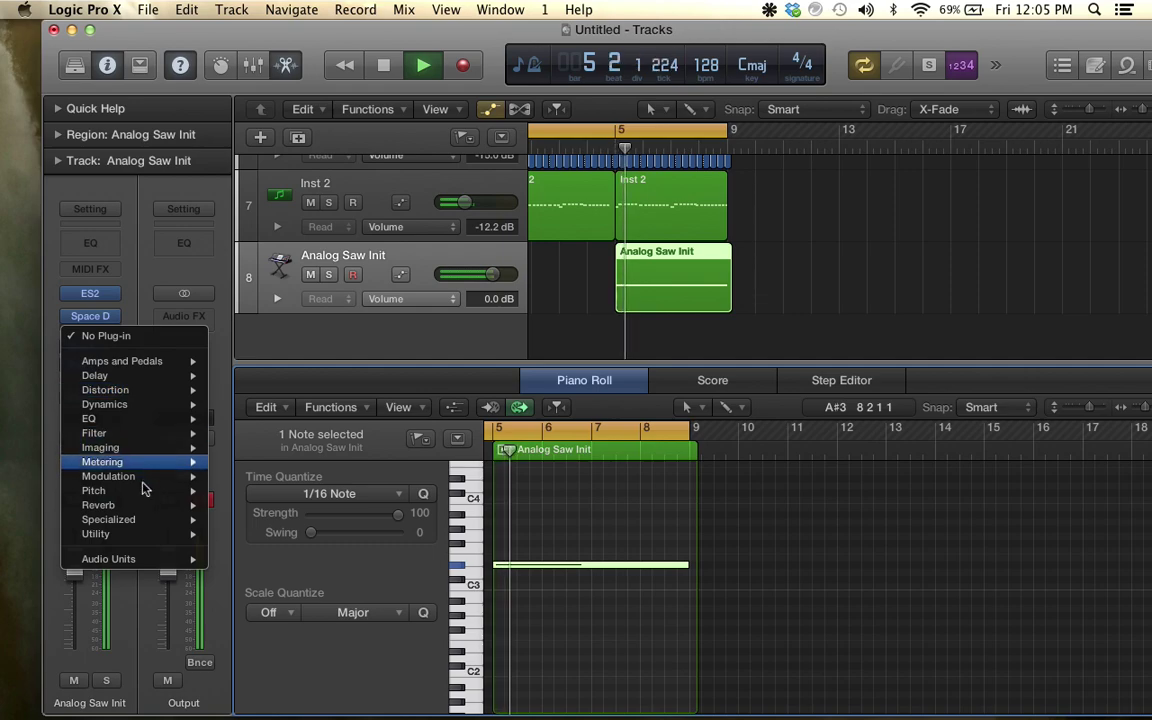
mouse_move(160, 435)
click(252, 433)
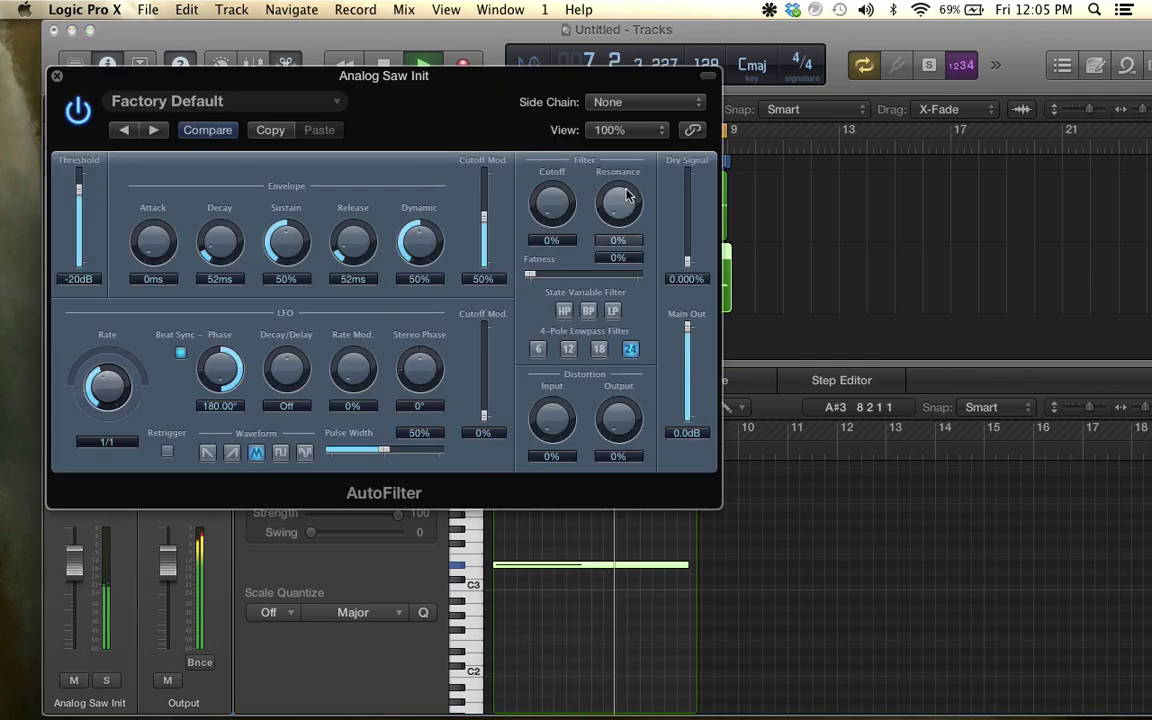
click(57, 76)
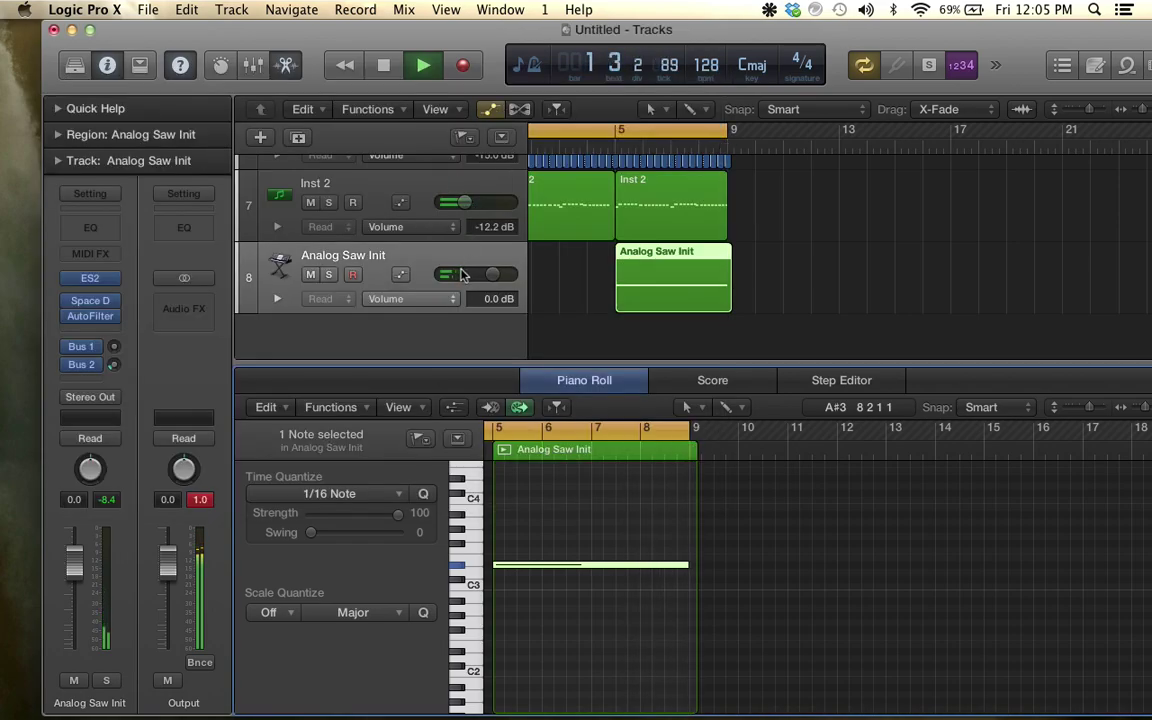
Display the AutoFilter Cutoff automation on the Analog Saw Init track
click(425, 302)
mouse_move(470, 370)
mouse_move(585, 428)
mouse_move(615, 402)
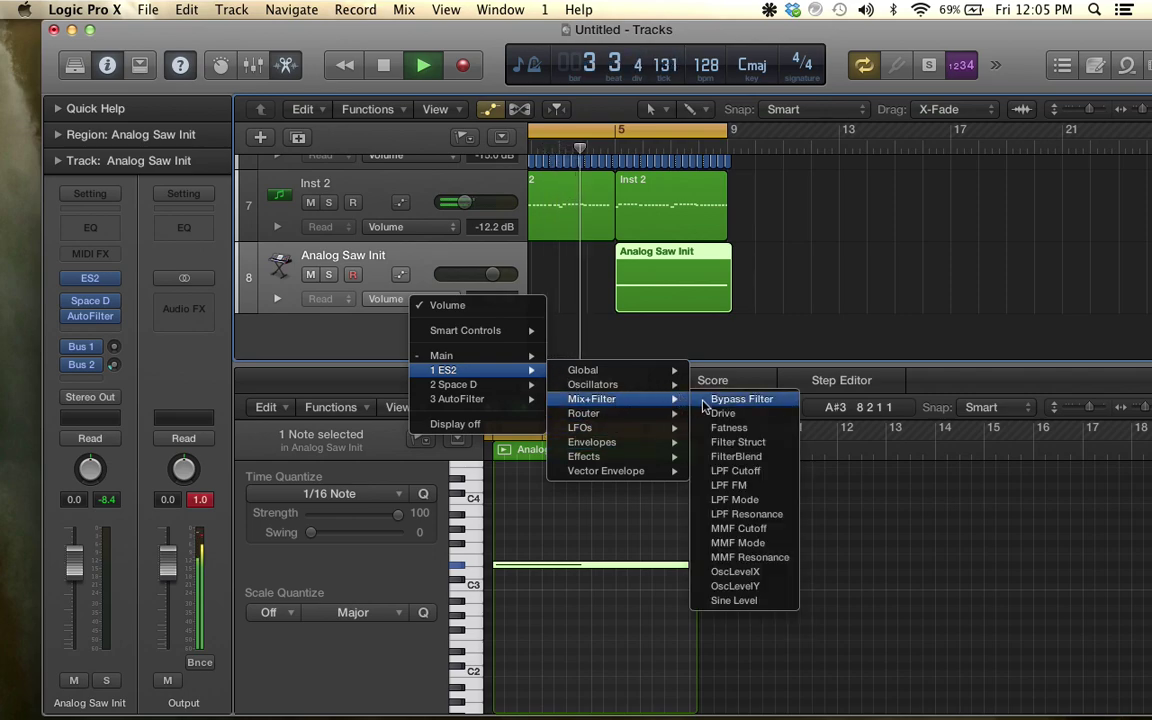
mouse_move(465, 398)
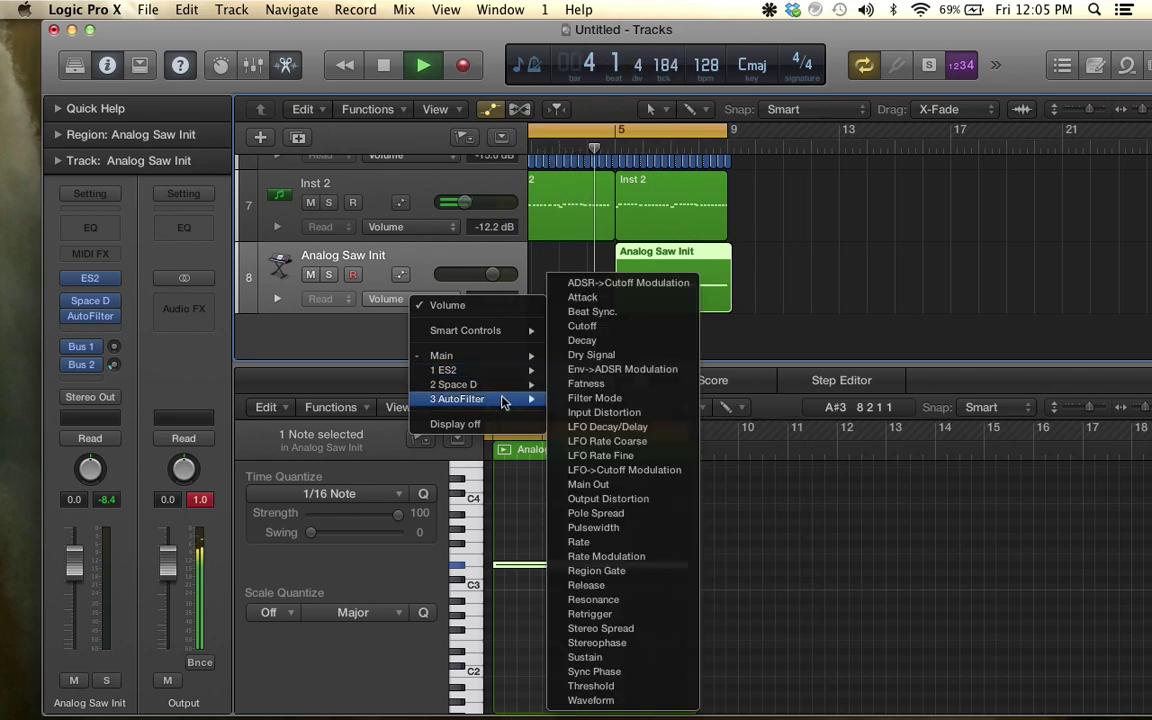
click(620, 327)
Automate the cutoff to rise from 0% at bar 5 to 85% at about bar 9, and extend the cycle range to about bar 12
click(730, 317)
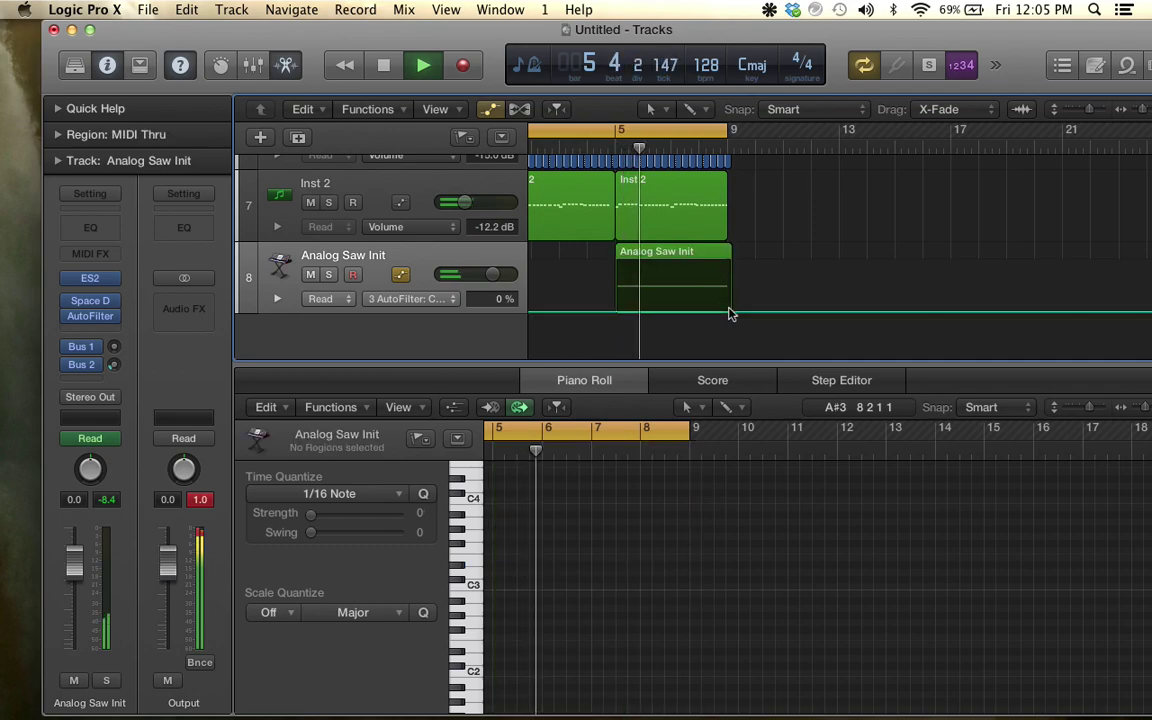
click(730, 312)
click(617, 312)
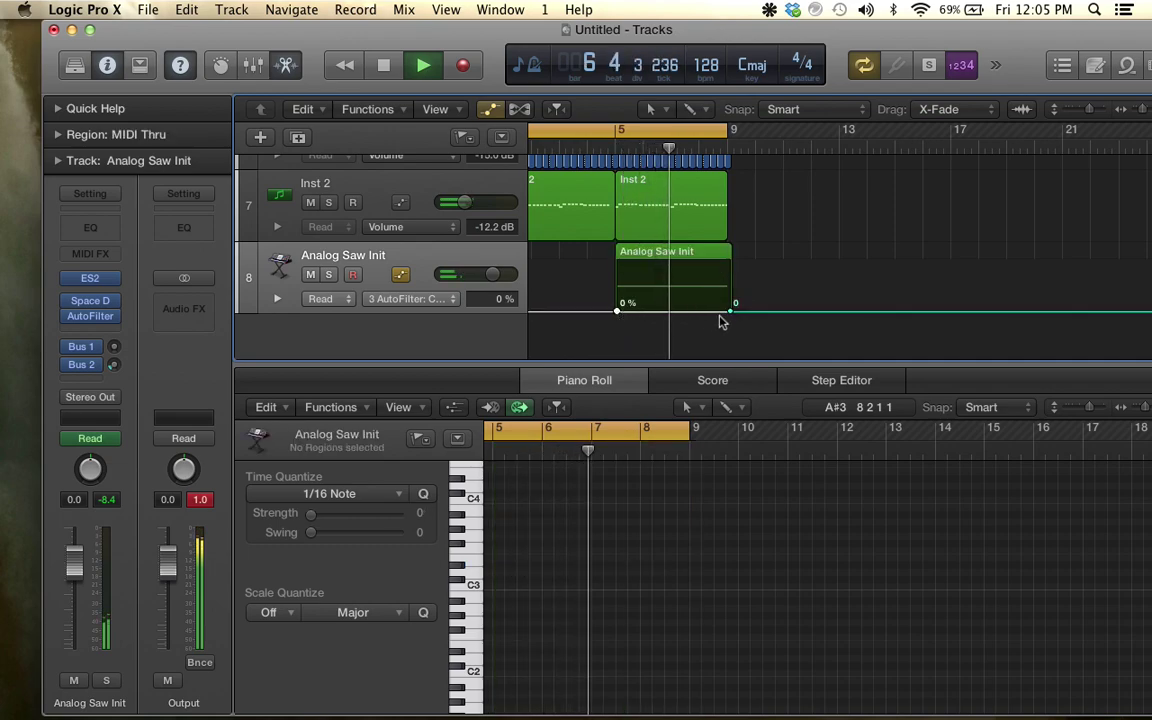
drag(730, 311, 730, 273)
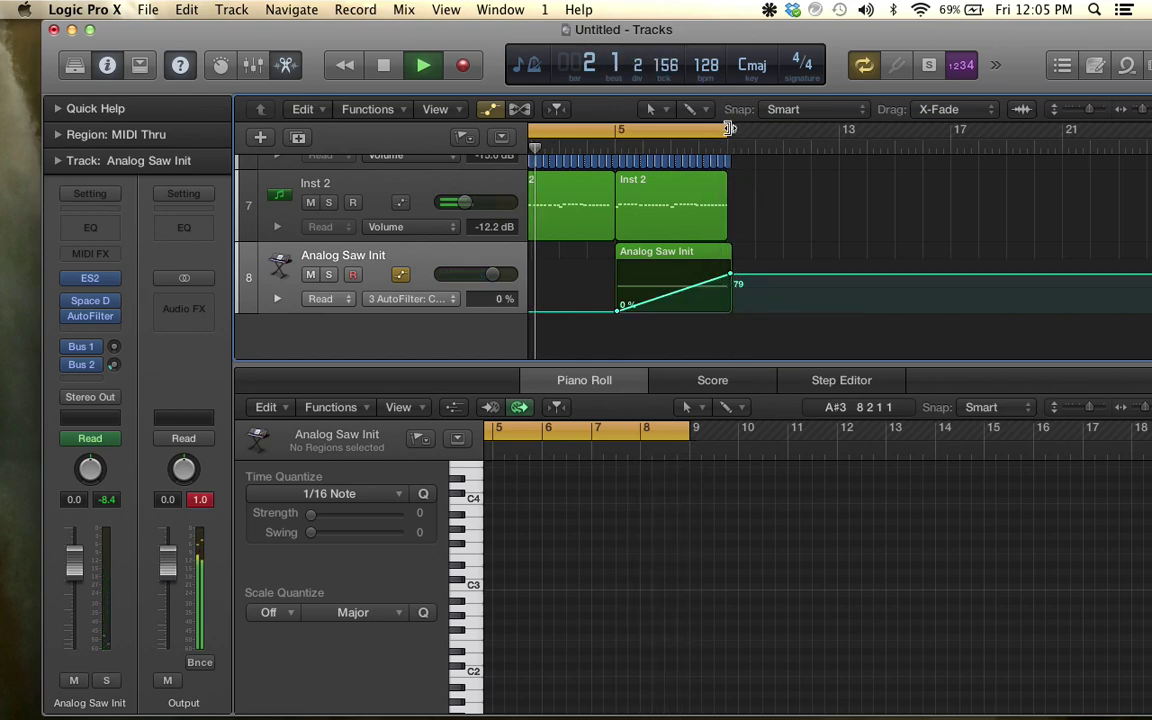
drag(730, 130, 818, 130)
drag(730, 271, 730, 270)
Raise the Analog Saw Init track volume to +4.5 dB and shorten the cycle range to end at bar 11
drag(492, 274, 507, 274)
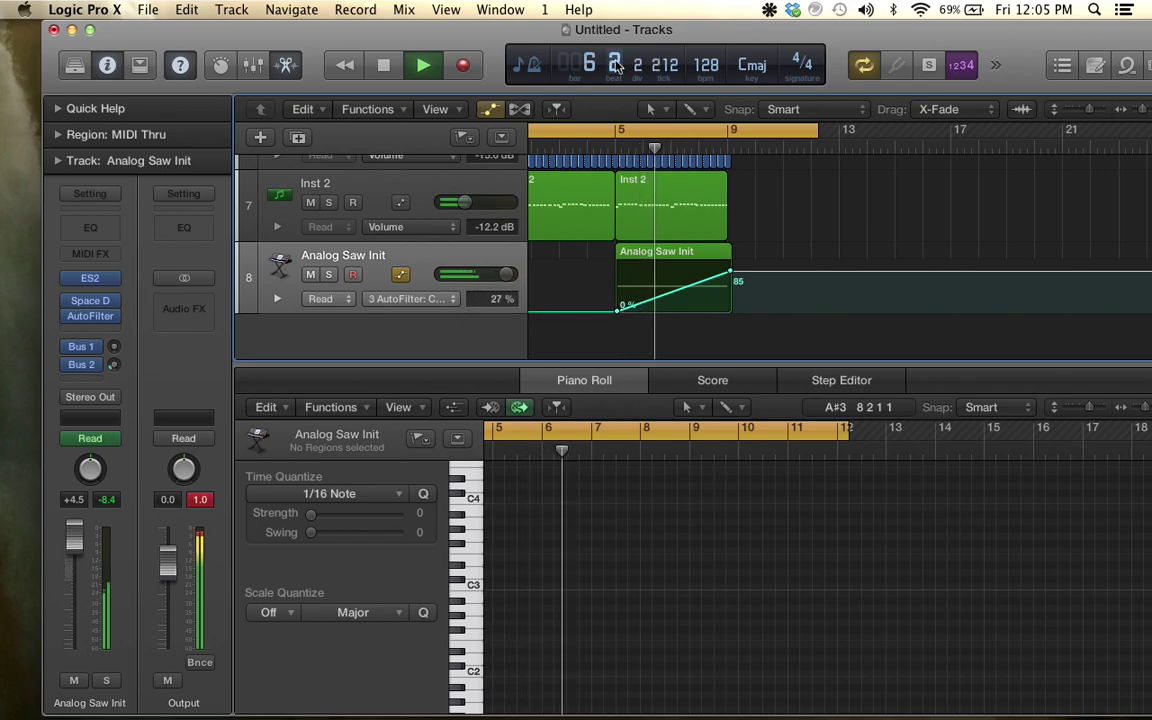
click(690, 109)
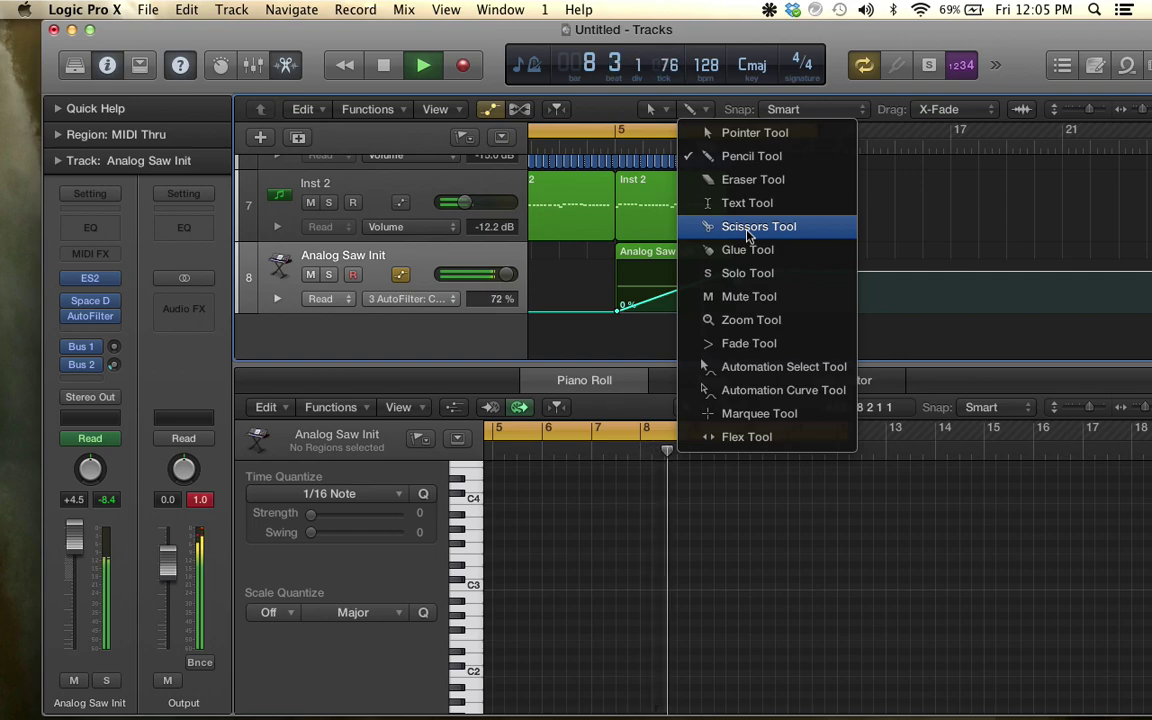
click(901, 184)
drag(812, 132, 777, 134)
scroll(587, 156, left, 3)
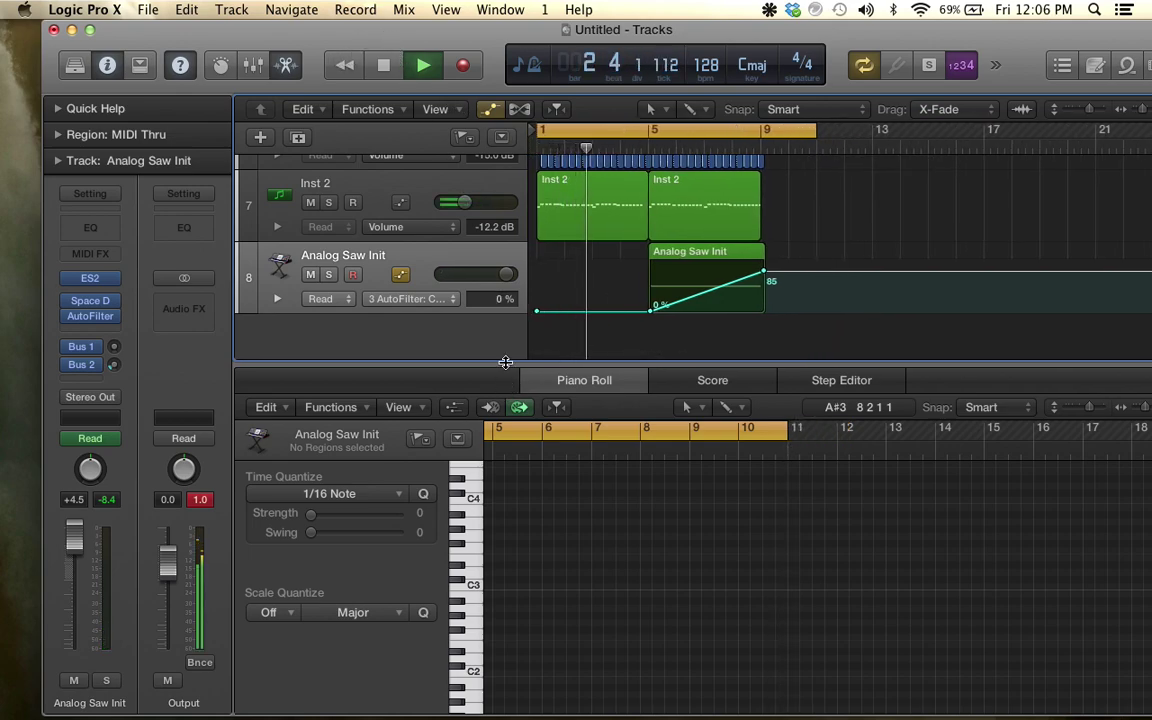
Hide the Piano Roll, shrink the track heights to fit all eight tracks, and play the arrangement through from bar 1
key(e)
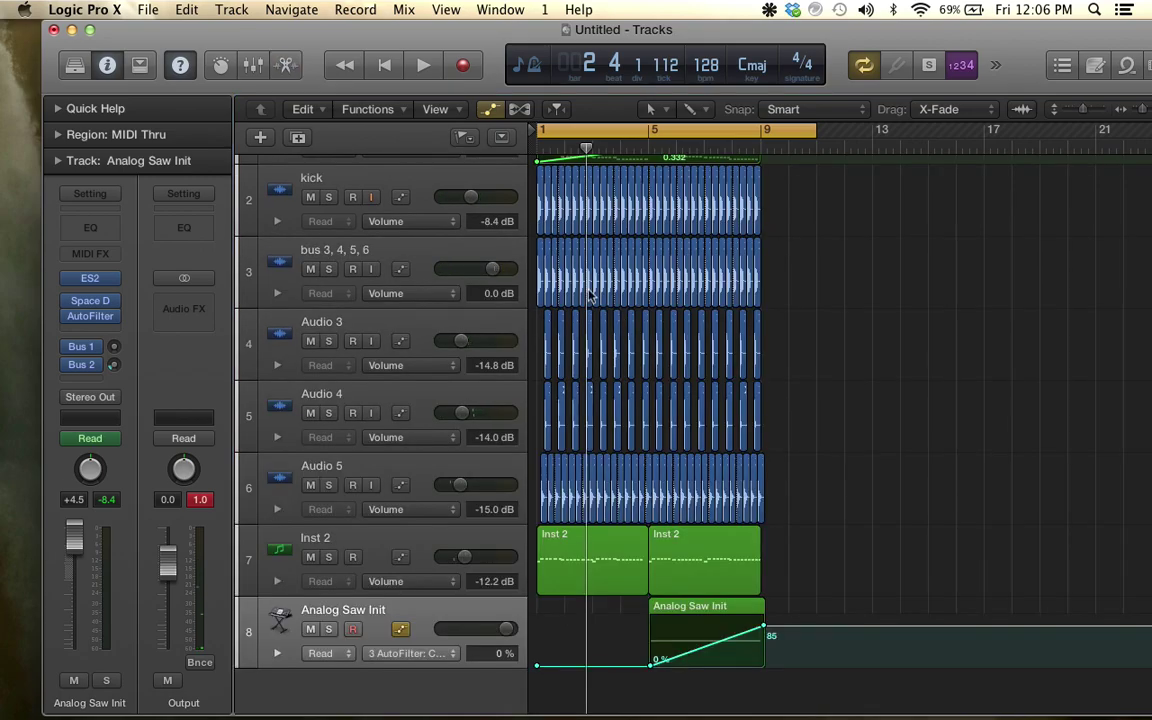
drag(1085, 112, 1050, 113)
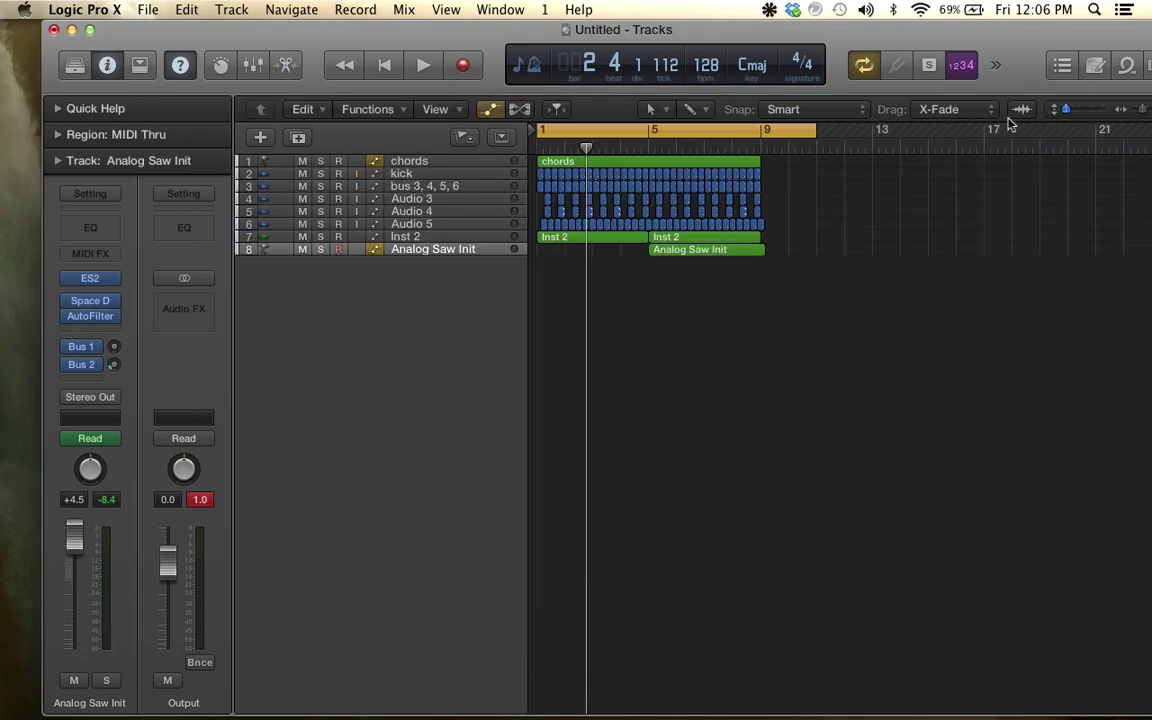
key(space)
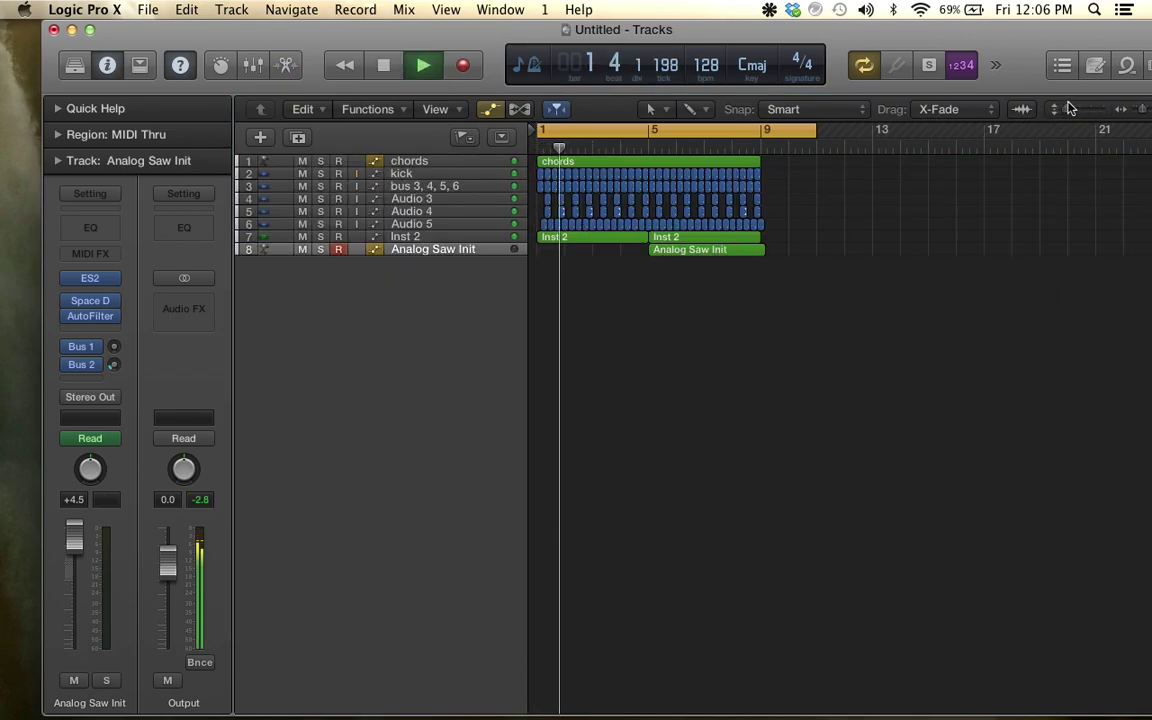
drag(1064, 108, 1075, 113)
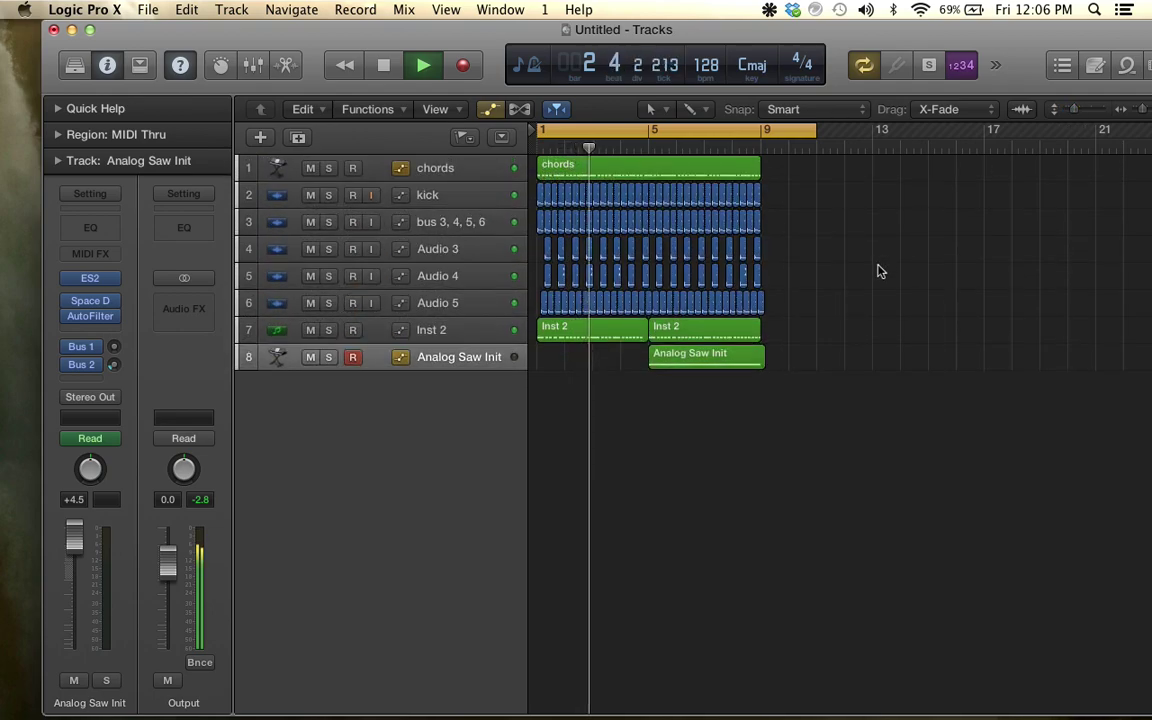
scroll(861, 285, up, 5)
scroll(870, 290, left, 2)
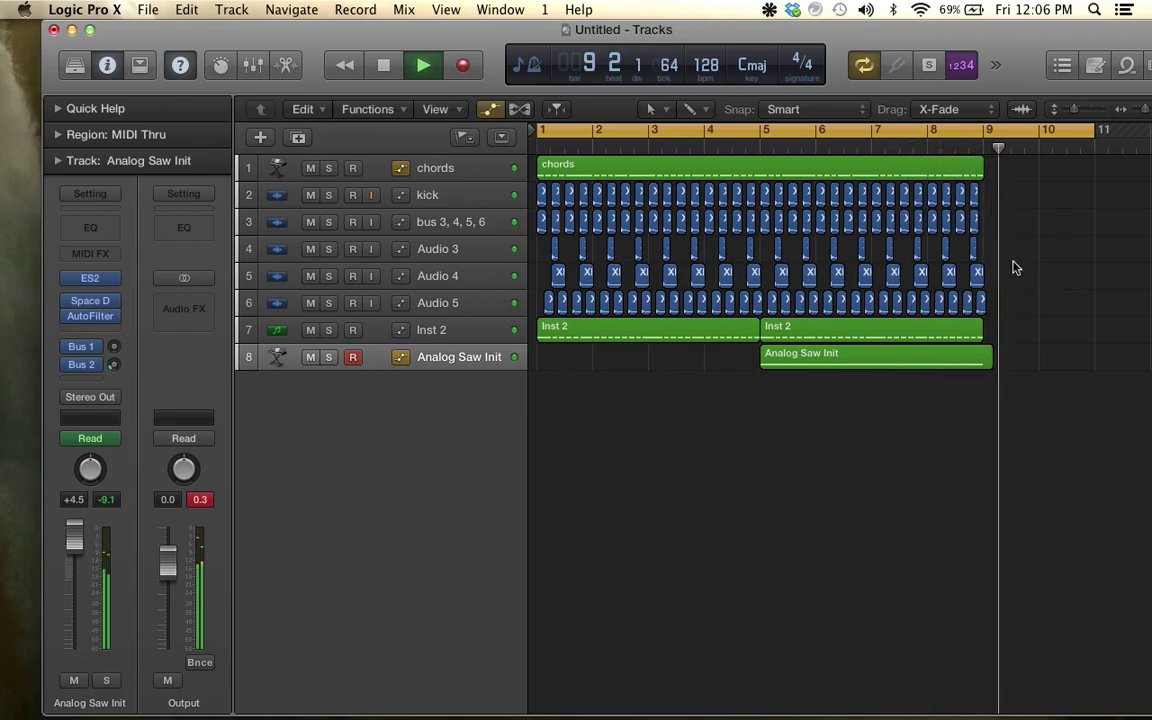
key(space)
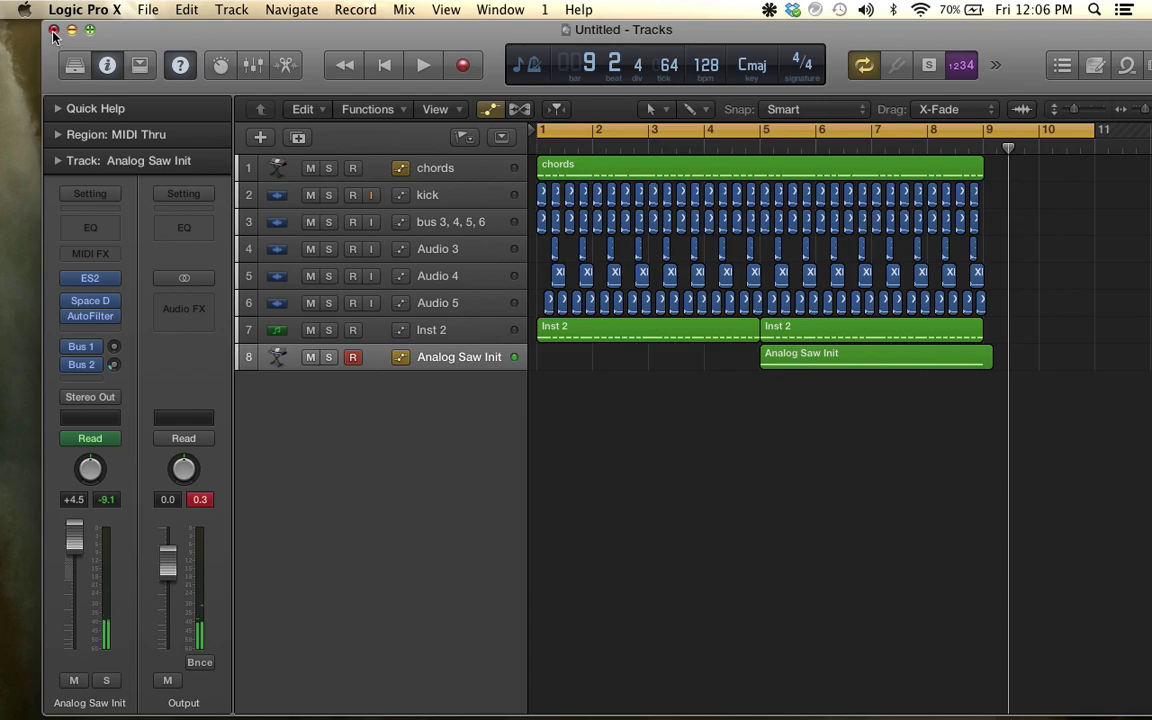
Close the project and save it as a package in the Logic folder, under a name beginning with "deadmau5 m"
click(54, 31)
click(720, 271)
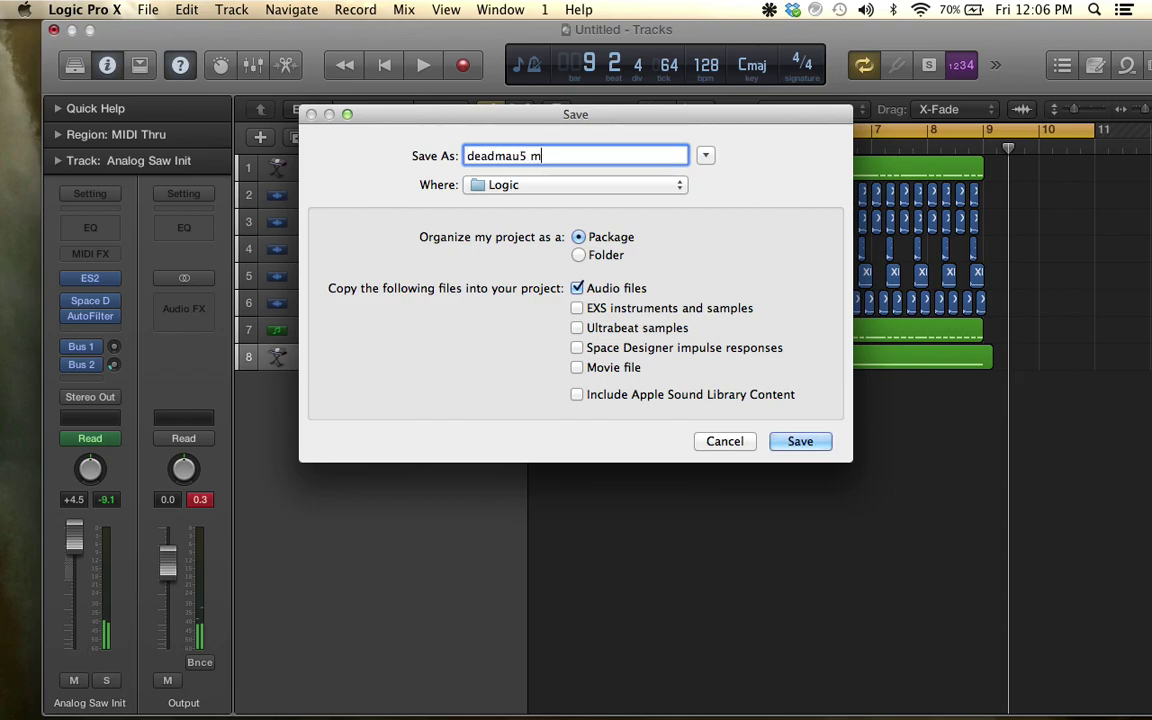
click(799, 442)
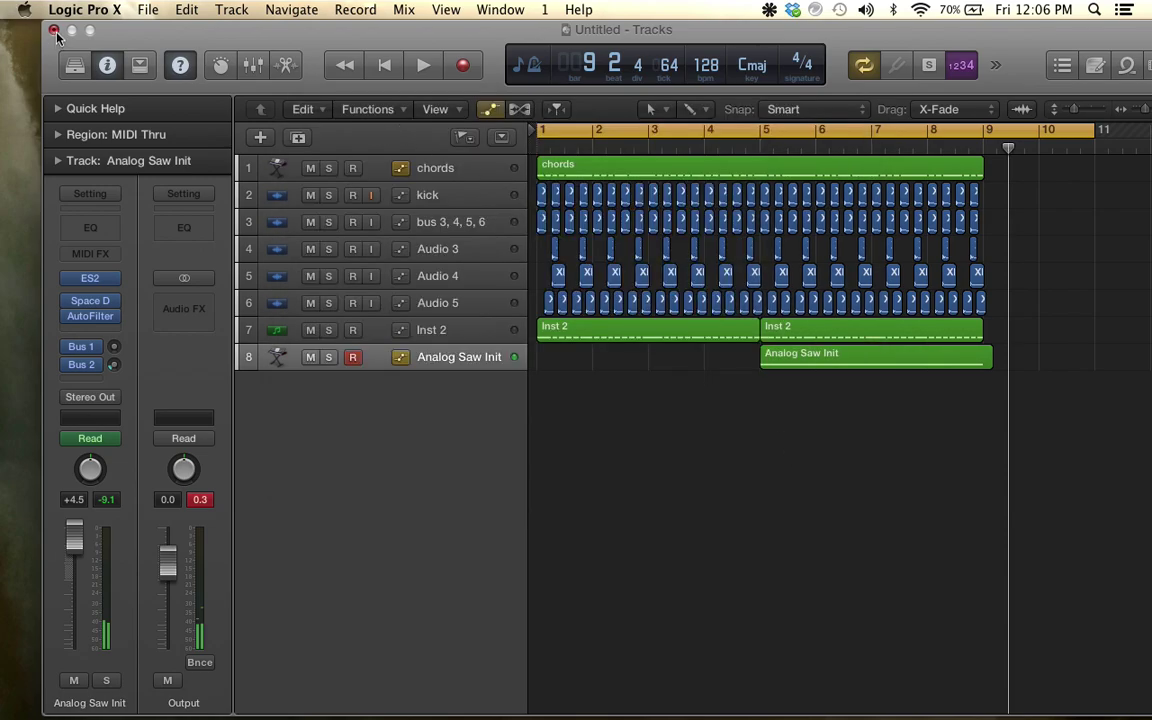